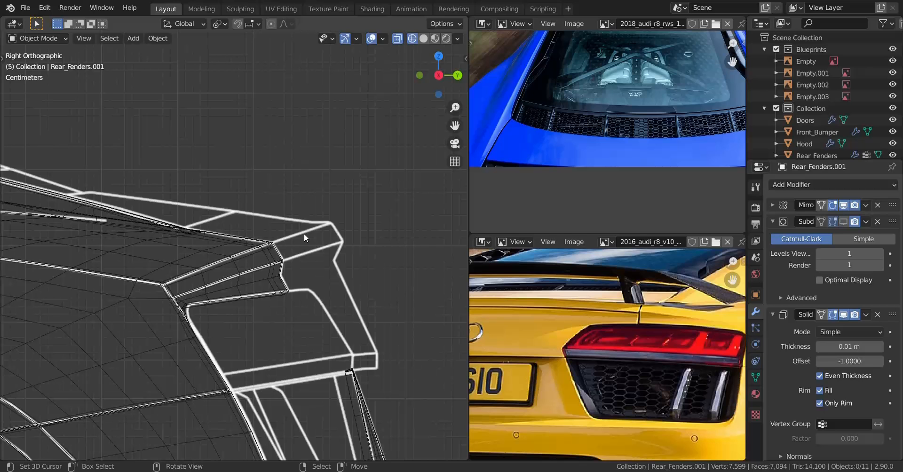
Select the Rear_Fenders object, open its mesh for editing and switch the viewport to solid shading.
{"action": "mouse_move", "coordinate": [222, 237]}
{"action": "middle_mouse_down", "text": "shift"}
{"action": "mouse_move", "coordinate": [328, 257]}
{"action": "mouse_move", "coordinate": [230, 300]}
{"action": "mouse_move", "coordinate": [240, 286]}
{"action": "mouse_move", "coordinate": [230, 266]}
{"action": "mouse_move", "coordinate": [203, 285]}
{"action": "middle_mouse_up", "text": "shift"}
{"action": "scroll", "coordinate": [329, 258], "scroll_direction": "up", "scroll_amount": 1}
{"action": "right_click", "coordinate": [330, 257]}
{"action": "scroll", "coordinate": [332, 260], "scroll_direction": "down", "scroll_amount": 1}
{"action": "key", "text": "Tab"}
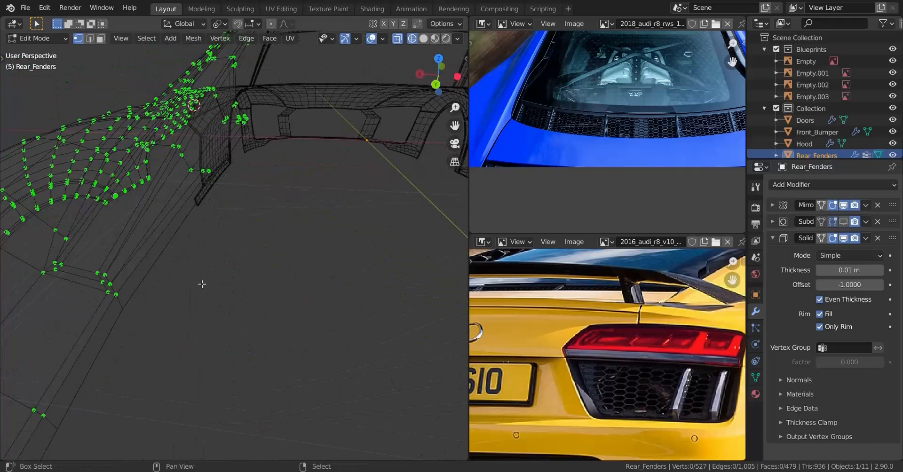
{"action": "scroll", "coordinate": [204, 284], "scroll_direction": "up", "scroll_amount": 2}
{"action": "key", "text": "shift+z"}
{"action": "middle_click_drag", "start_coordinate": [339, 270], "coordinate": [205, 300]}
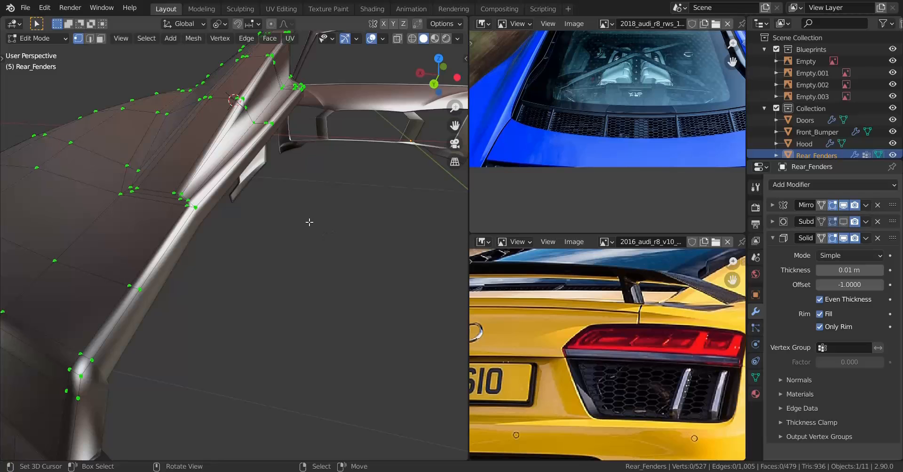
Select the boundary edge loop along the fender's inner rear side in top view.
{"action": "scroll", "coordinate": [256, 221], "scroll_direction": "down", "scroll_amount": 2}
{"action": "key", "text": "KP_7"}
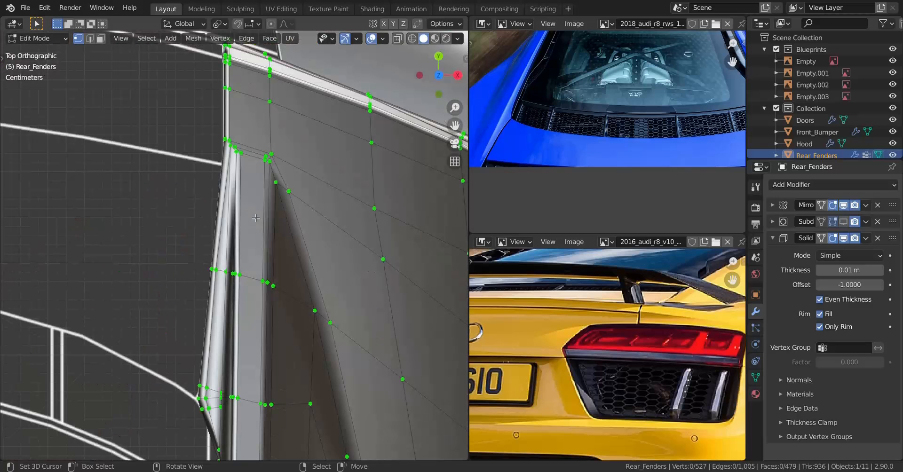
{"action": "scroll", "coordinate": [248, 206], "scroll_direction": "up", "scroll_amount": 5, "text": "shift"}
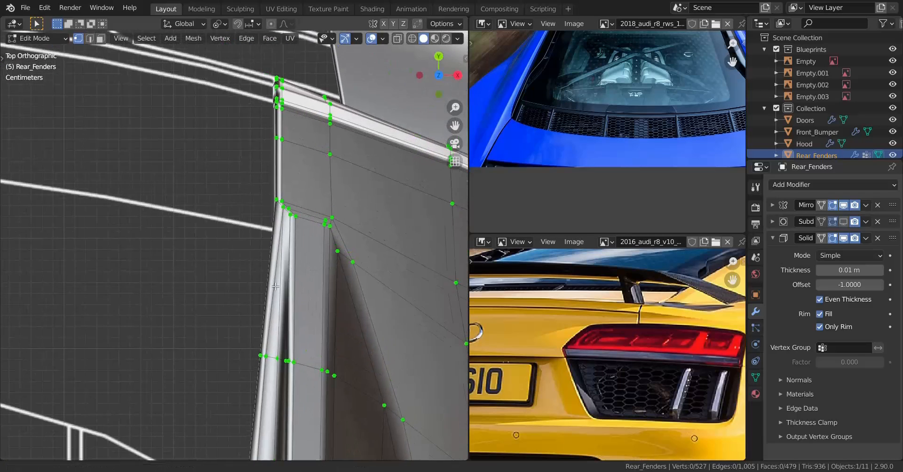
{"action": "right_click", "coordinate": [255, 181], "text": "alt"}
{"action": "scroll", "coordinate": [233, 244], "scroll_direction": "down", "scroll_amount": 4}
{"action": "middle_click_drag", "start_coordinate": [211, 252], "coordinate": [224, 234], "text": "shift"}
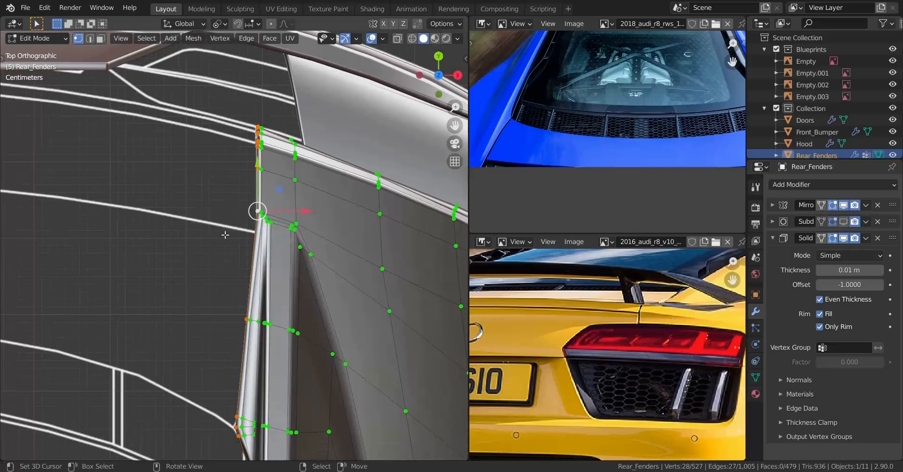
Select the shortest vertex path down the fender's inner rear edge, from the protruding tip to the bottom corner.
{"action": "middle_click_drag", "start_coordinate": [240, 317], "coordinate": [244, 276], "text": "shift"}
{"action": "scroll", "coordinate": [243, 275], "scroll_direction": "down", "scroll_amount": 4}
{"action": "middle_click_drag", "start_coordinate": [276, 305], "coordinate": [291, 269], "text": "shift"}
{"action": "scroll", "coordinate": [291, 274], "scroll_direction": "up", "scroll_amount": 3}
{"action": "scroll", "coordinate": [292, 274], "scroll_direction": "up", "scroll_amount": 2}
{"action": "left_click", "coordinate": [275, 307]}
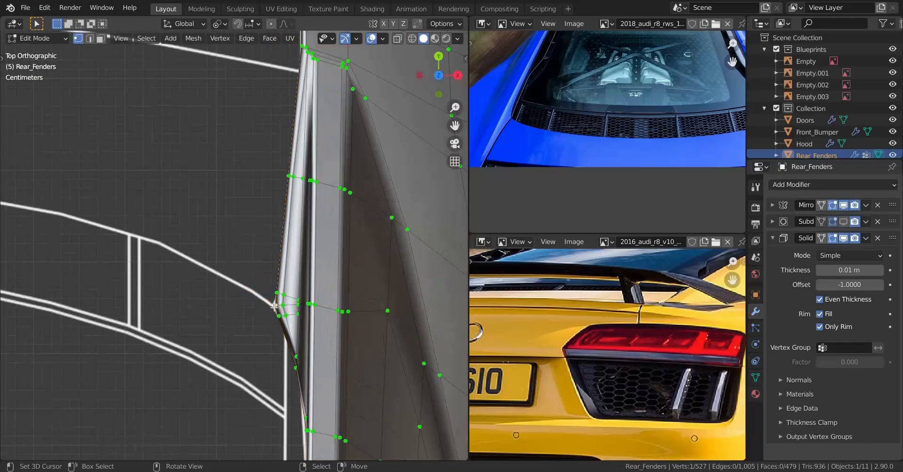
{"action": "middle_click_drag", "start_coordinate": [275, 307], "coordinate": [205, 307]}
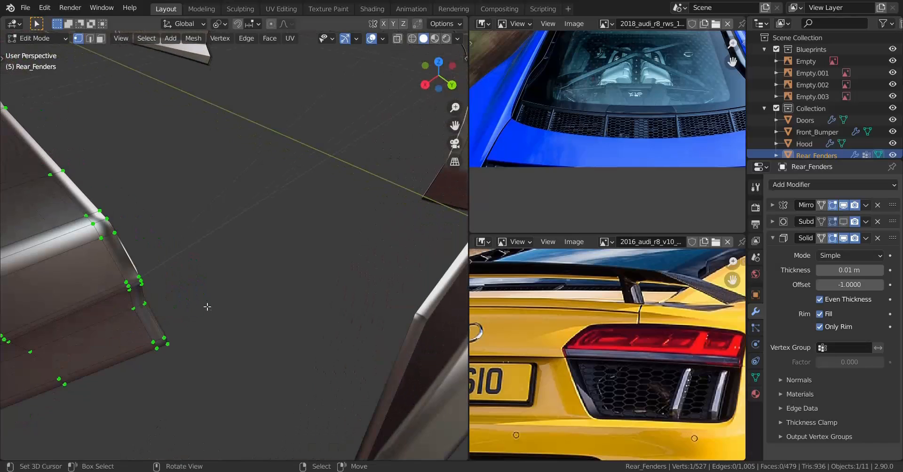
{"action": "left_click", "coordinate": [177, 352], "text": "ctrl"}
{"action": "middle_click_drag", "start_coordinate": [177, 352], "coordinate": [224, 323]}
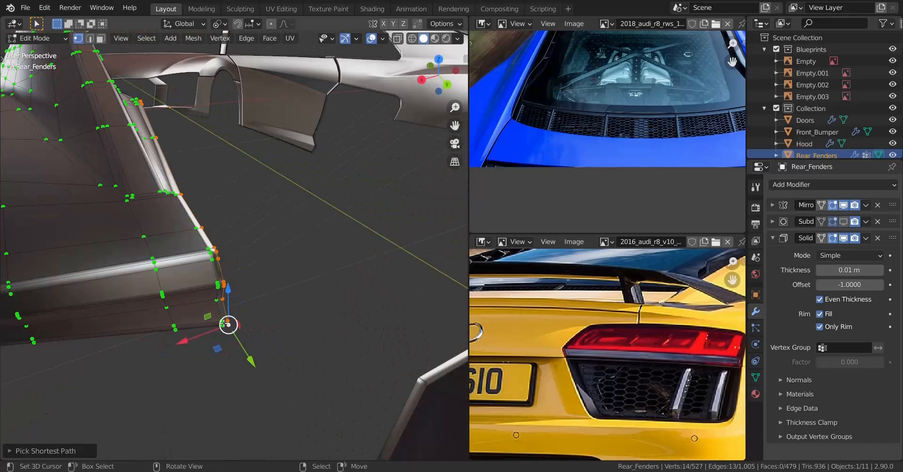
Duplicate the selected edge path in wireframe back view and shift the copy slightly along X toward the car's centre.
{"action": "key", "text": "ctrl+KP_1"}
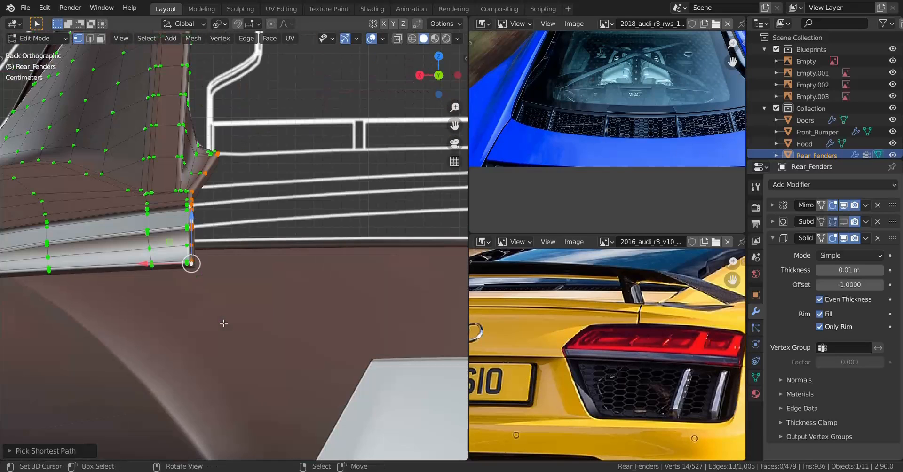
{"action": "key", "text": "KP_Decimal"}
{"action": "key", "text": "z"}
{"action": "left_click", "coordinate": [157, 274]}
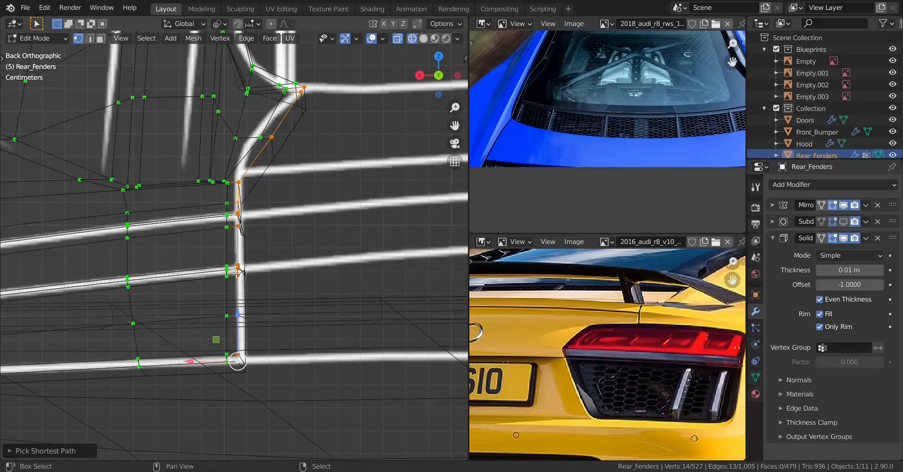
{"action": "key", "text": "g"}
{"action": "key", "text": "x"}
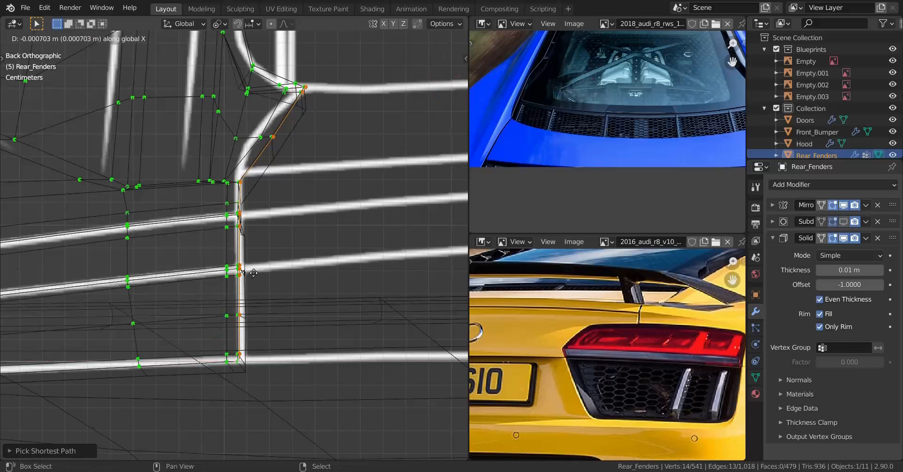
{"action": "left_click", "coordinate": [284, 256]}
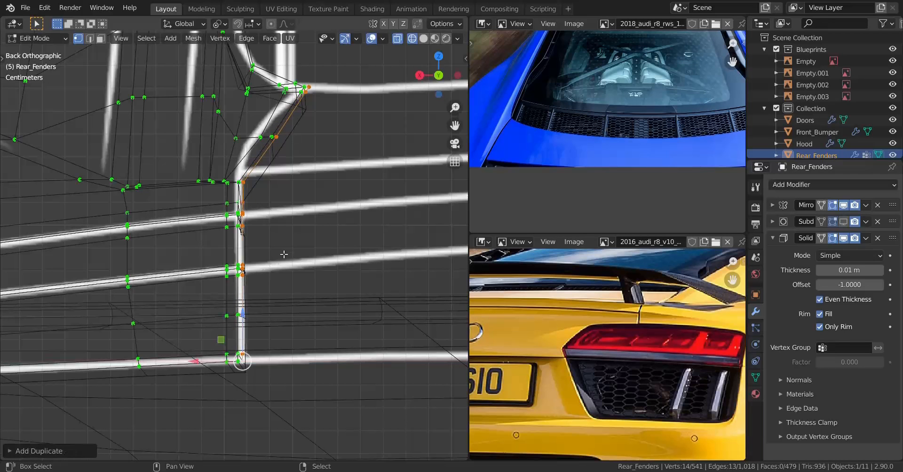
Return to solid shading, separate the duplicated edge into its own object and leave Edit Mode.
{"action": "key", "text": "z"}
{"action": "left_click", "coordinate": [393, 269]}
{"action": "scroll", "coordinate": [330, 261], "scroll_direction": "down", "scroll_amount": 10}
{"action": "mouse_move", "coordinate": [284, 256]}
{"action": "middle_mouse_down"}
{"action": "mouse_move", "coordinate": [302, 327]}
{"action": "mouse_move", "coordinate": [285, 296]}
{"action": "mouse_move", "coordinate": [293, 289]}
{"action": "middle_mouse_up"}
{"action": "key", "text": "p"}
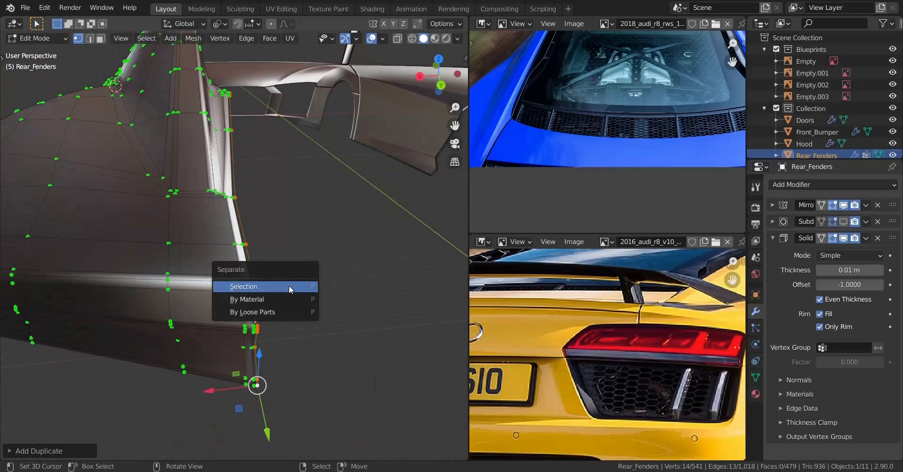
{"action": "left_click", "coordinate": [293, 289]}
{"action": "key", "text": "Tab"}
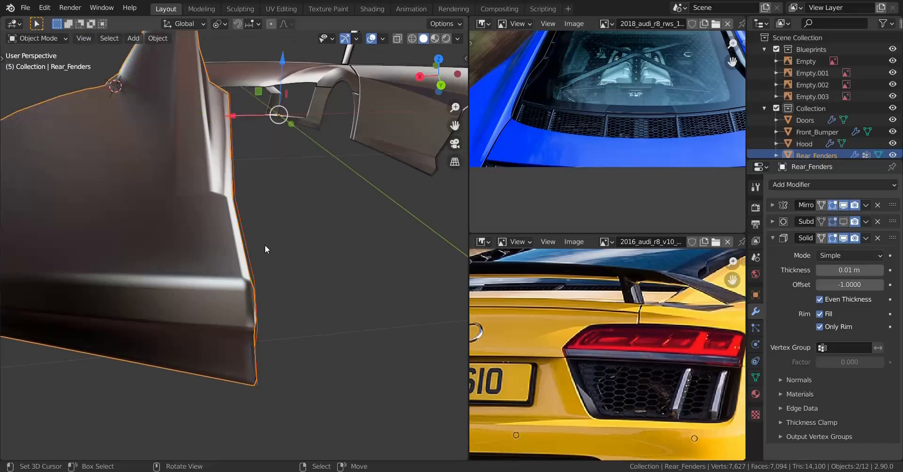
Select only the separated edge object, Rear_Fenders.002, and open it for editing in top view.
{"action": "left_click", "coordinate": [244, 229]}
{"action": "middle_click_drag", "start_coordinate": [264, 258], "coordinate": [241, 255]}
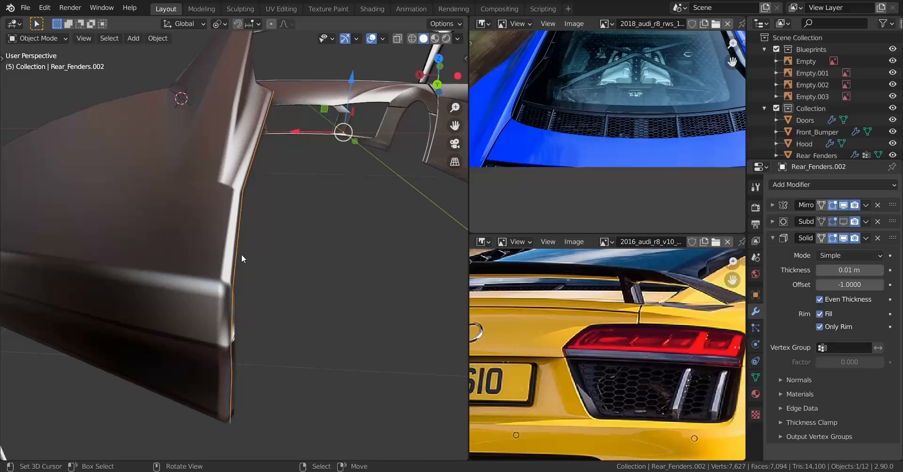
{"action": "key", "text": "KP_7"}
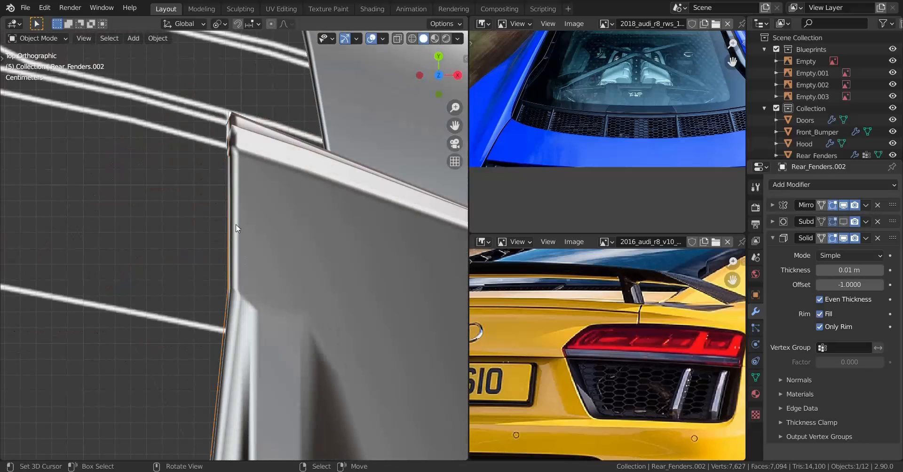
{"action": "middle_click_drag", "start_coordinate": [224, 215], "coordinate": [294, 268], "text": "shift"}
{"action": "scroll", "coordinate": [298, 254], "scroll_direction": "up", "scroll_amount": 2}
{"action": "key", "text": "Tab"}
Select four redundant vertices along the separated edge and dissolve them.
{"action": "middle_click_drag", "start_coordinate": [277, 240], "coordinate": [283, 287], "text": "shift"}
{"action": "scroll", "coordinate": [304, 254], "scroll_direction": "up", "scroll_amount": 3}
{"action": "middle_click_drag", "start_coordinate": [305, 254], "coordinate": [173, 232]}
{"action": "middle_click_drag", "start_coordinate": [229, 282], "coordinate": [211, 234], "text": "shift"}
{"action": "scroll", "coordinate": [211, 233], "scroll_direction": "up", "scroll_amount": 1}
{"action": "right_click", "coordinate": [120, 100]}
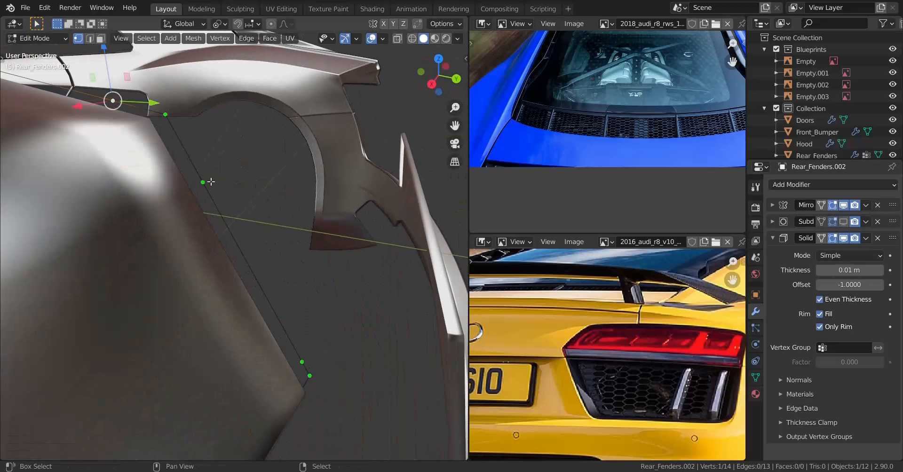
{"action": "right_click", "coordinate": [211, 185], "text": "shift"}
{"action": "middle_click_drag", "start_coordinate": [281, 293], "coordinate": [238, 235], "text": "shift"}
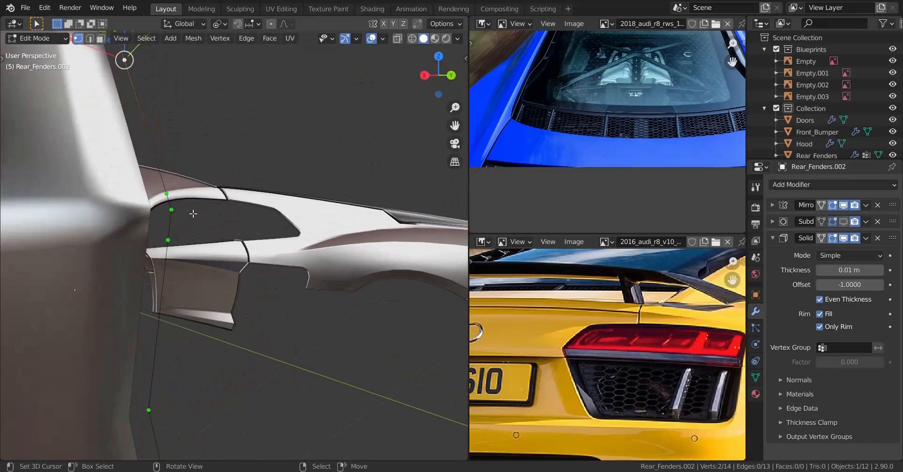
{"action": "right_click", "coordinate": [167, 193], "text": "shift"}
{"action": "right_click", "coordinate": [168, 240], "text": "shift"}
{"action": "key", "text": "x"}
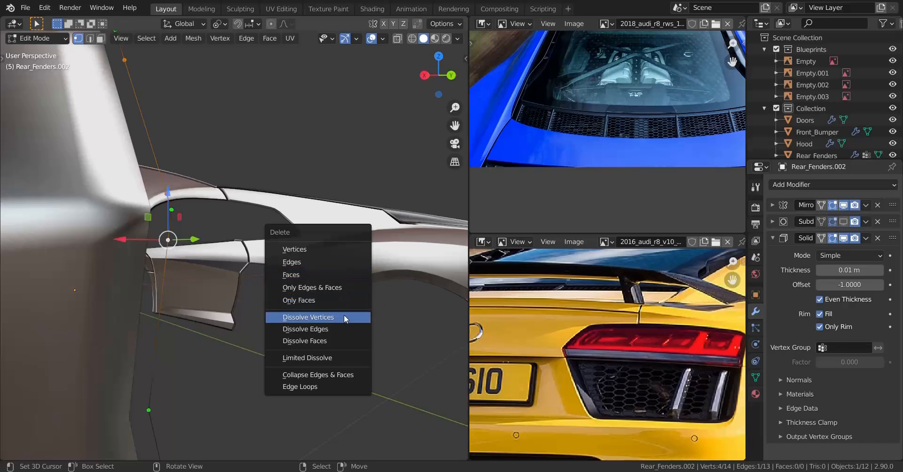
{"action": "left_click", "coordinate": [346, 319]}
Dissolve one more redundant vertex near the lower end of the separated edge.
{"action": "middle_click_drag", "start_coordinate": [346, 319], "coordinate": [198, 297]}
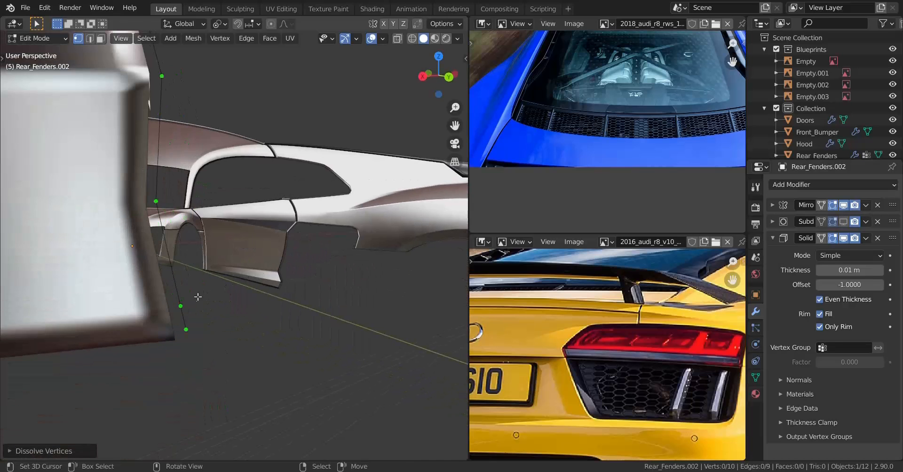
{"action": "right_click", "coordinate": [182, 306]}
{"action": "key", "text": "x"}
{"action": "left_click", "coordinate": [442, 247]}
Extrude the vertex at the fender's upper rear corner along X to the car's centre line in top view.
{"action": "middle_click_drag", "start_coordinate": [268, 206], "coordinate": [49, 198]}
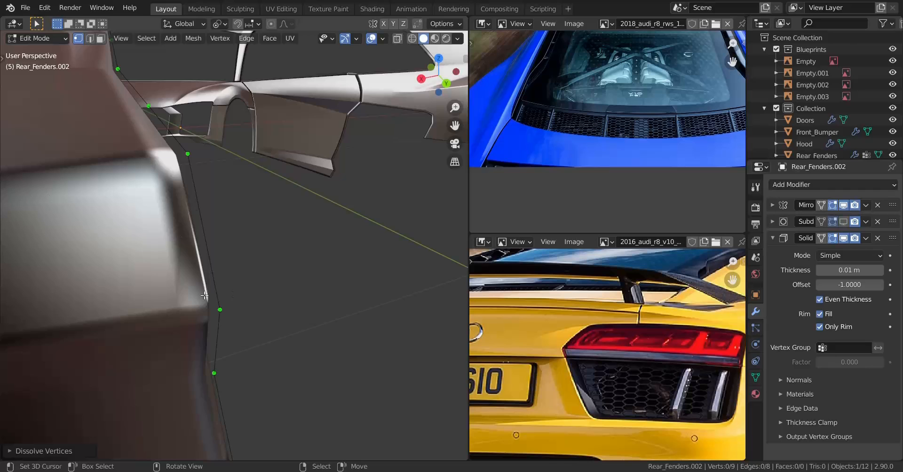
{"action": "middle_click_drag", "start_coordinate": [205, 295], "coordinate": [249, 274]}
{"action": "scroll", "coordinate": [270, 272], "scroll_direction": "up", "scroll_amount": 3}
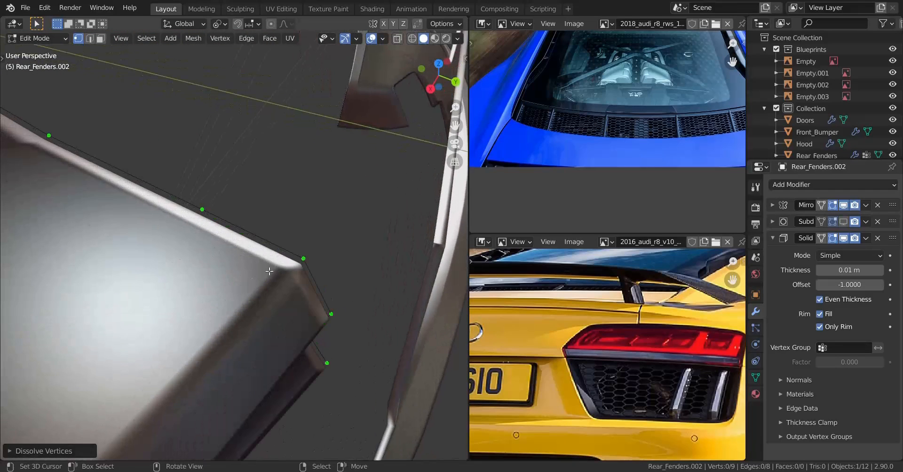
{"action": "left_click", "coordinate": [294, 262]}
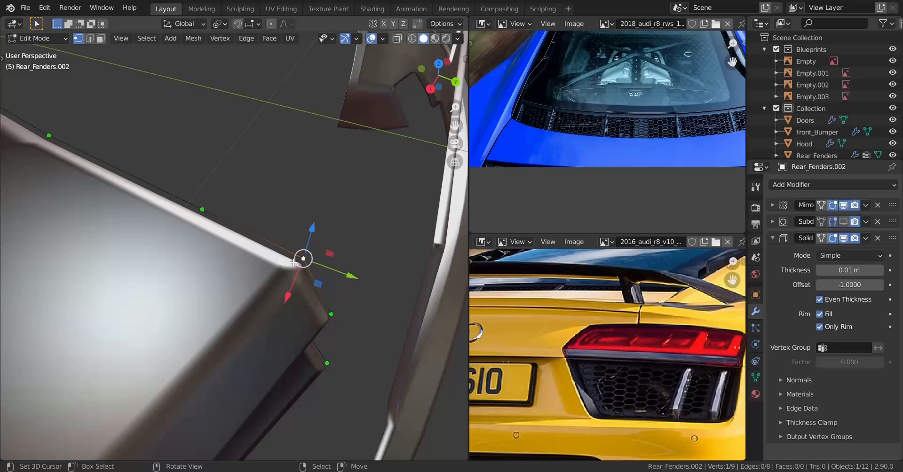
{"action": "key", "text": "KP_7"}
{"action": "scroll", "coordinate": [293, 262], "scroll_direction": "down", "scroll_amount": 8}
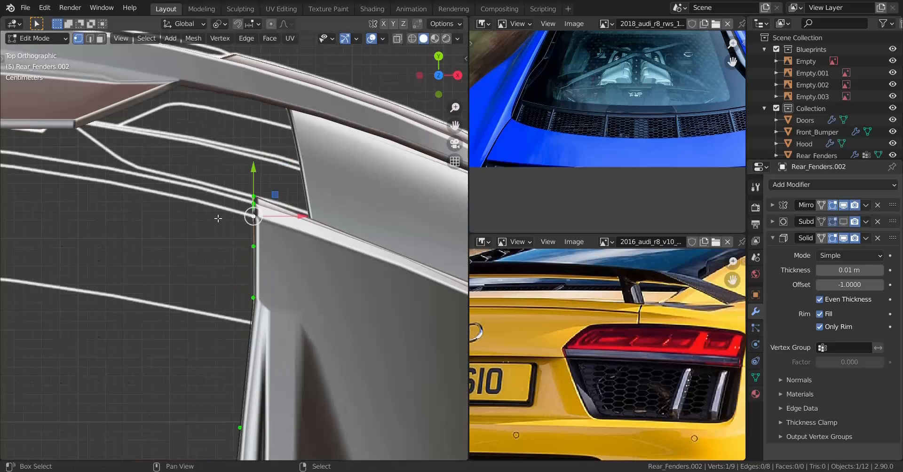
{"action": "middle_click_drag", "start_coordinate": [316, 258], "coordinate": [313, 315], "text": "shift"}
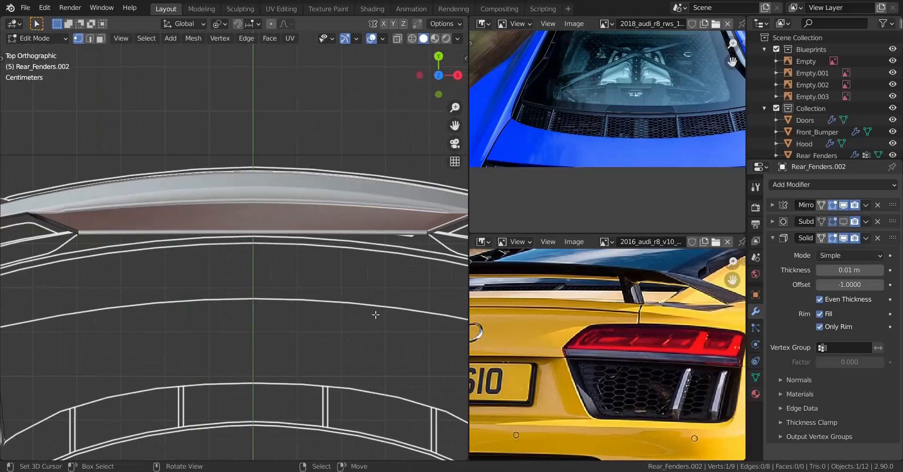
{"action": "middle_click_drag", "start_coordinate": [375, 315], "coordinate": [277, 282], "text": "shift"}
{"action": "scroll", "coordinate": [235, 289], "scroll_direction": "up", "scroll_amount": 1}
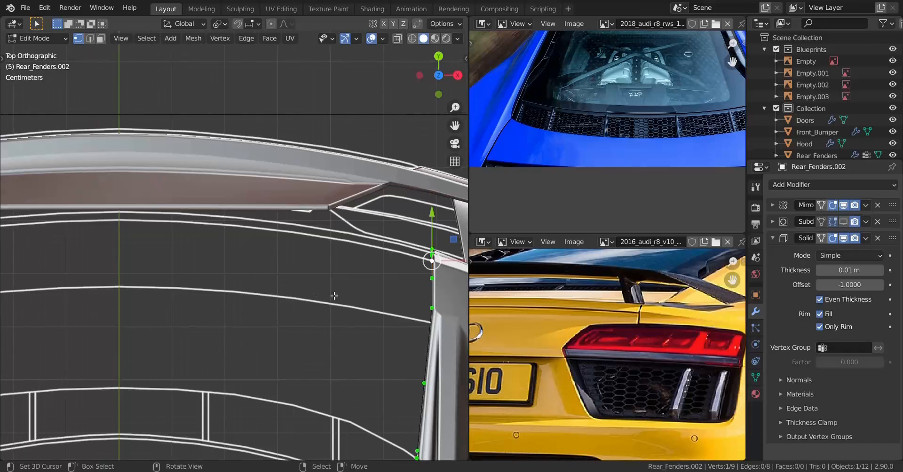
{"action": "key", "text": "e"}
{"action": "key", "text": "x"}
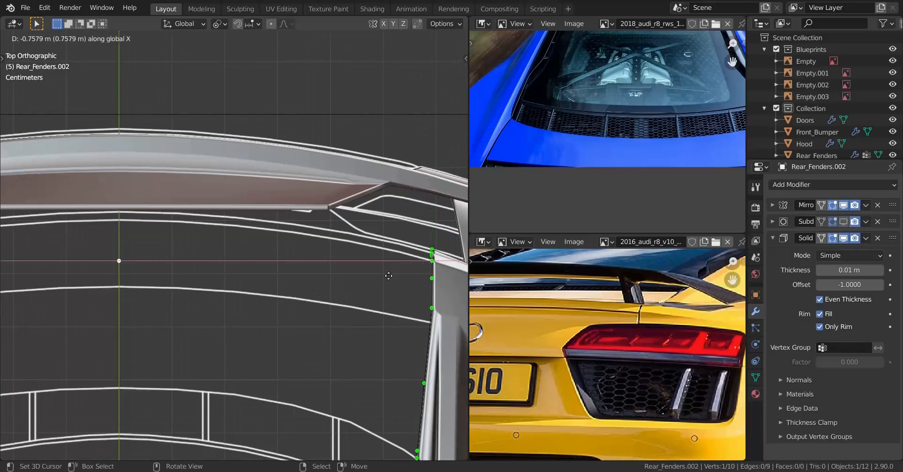
{"action": "left_click", "coordinate": [69, 284]}
Move the extruded centre vertex along Y onto the blueprint's curved rear line in top view.
{"action": "middle_click_drag", "start_coordinate": [157, 305], "coordinate": [290, 279], "text": "shift"}
{"action": "scroll", "coordinate": [363, 334], "scroll_direction": "up", "scroll_amount": 3}
{"action": "scroll", "coordinate": [330, 296], "scroll_direction": "up", "scroll_amount": 1}
{"action": "middle_click_drag", "start_coordinate": [339, 301], "coordinate": [319, 297], "text": "shift"}
{"action": "scroll", "coordinate": [282, 293], "scroll_direction": "up", "scroll_amount": 2}
{"action": "left_click_drag", "start_coordinate": [311, 295], "coordinate": [319, 156]}
{"action": "scroll", "coordinate": [207, 242], "scroll_direction": "down", "scroll_amount": 5}
{"action": "middle_click_drag", "start_coordinate": [297, 269], "coordinate": [261, 291], "text": "shift"}
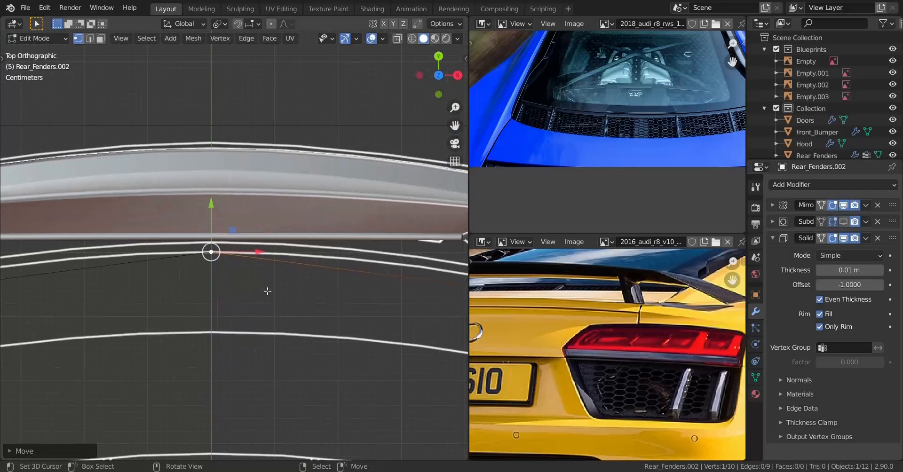
Raise the centre vertex along Z to the upper rear corner of the blueprint outline in side view.
{"action": "key", "text": "KP_3"}
{"action": "scroll", "coordinate": [217, 186], "scroll_direction": "up", "scroll_amount": 3}
{"action": "middle_click_drag", "start_coordinate": [218, 186], "coordinate": [283, 222], "text": "shift"}
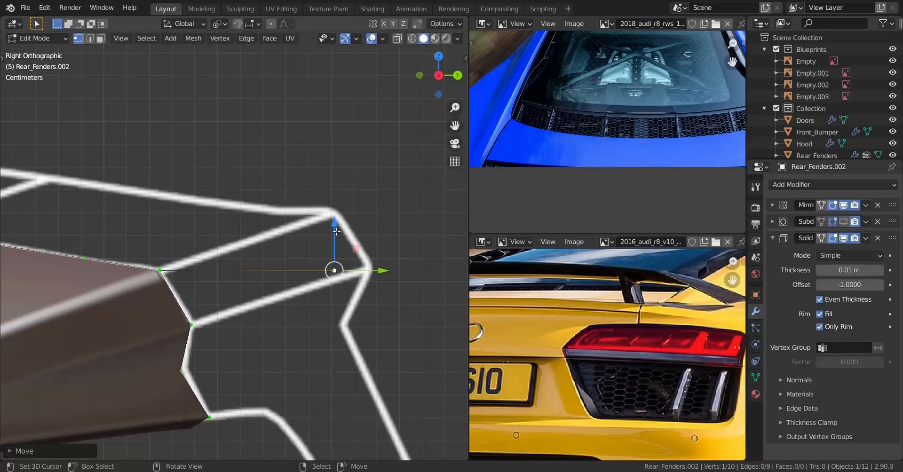
{"action": "left_click_drag", "start_coordinate": [336, 231], "coordinate": [359, 194]}
Divide the long edge between the centre line and the fender with 5 loop cuts.
{"action": "key", "text": "KP_7"}
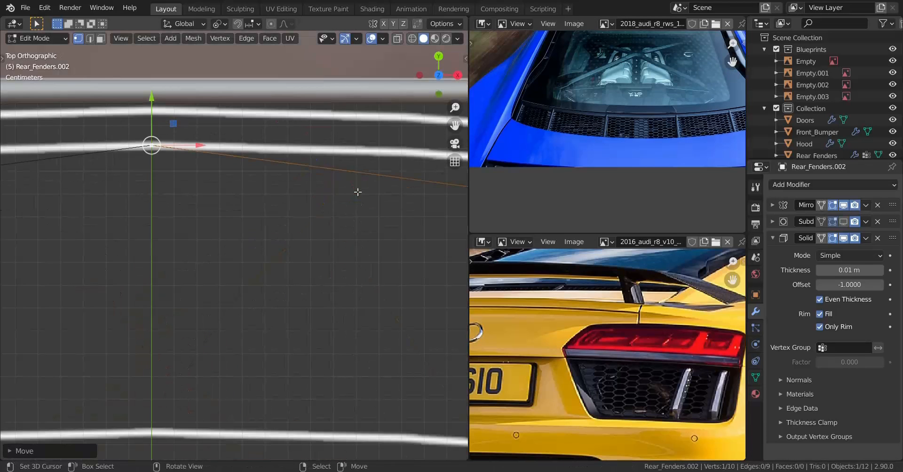
{"action": "scroll", "coordinate": [387, 202], "scroll_direction": "down", "scroll_amount": 5}
{"action": "middle_click_drag", "start_coordinate": [387, 202], "coordinate": [220, 236], "text": "shift"}
{"action": "key", "text": "ctrl+r"}
{"action": "scroll", "coordinate": [194, 246], "scroll_direction": "up", "scroll_amount": 2}
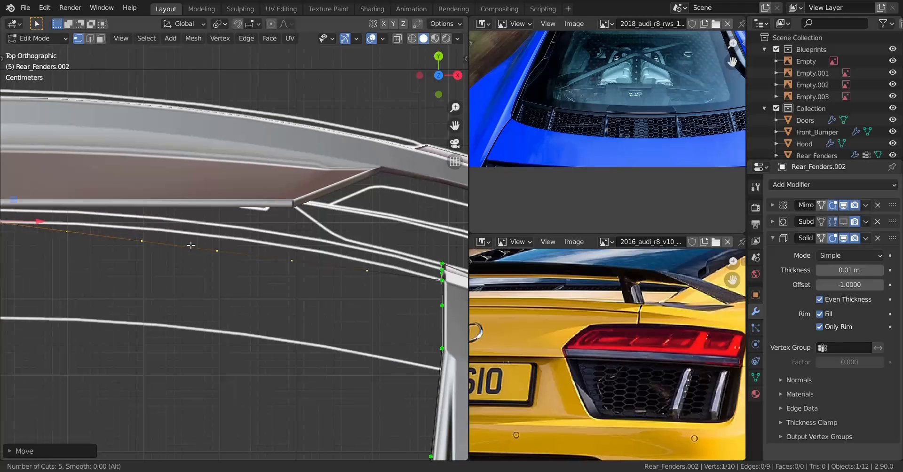
{"action": "left_click", "coordinate": [190, 246]}
Move the two new vertices nearest the centre line onto the blueprint curve in top view.
{"action": "middle_click_drag", "start_coordinate": [105, 268], "coordinate": [210, 270], "text": "shift"}
{"action": "scroll", "coordinate": [210, 270], "scroll_direction": "up", "scroll_amount": 1}
{"action": "left_click", "coordinate": [159, 230]}
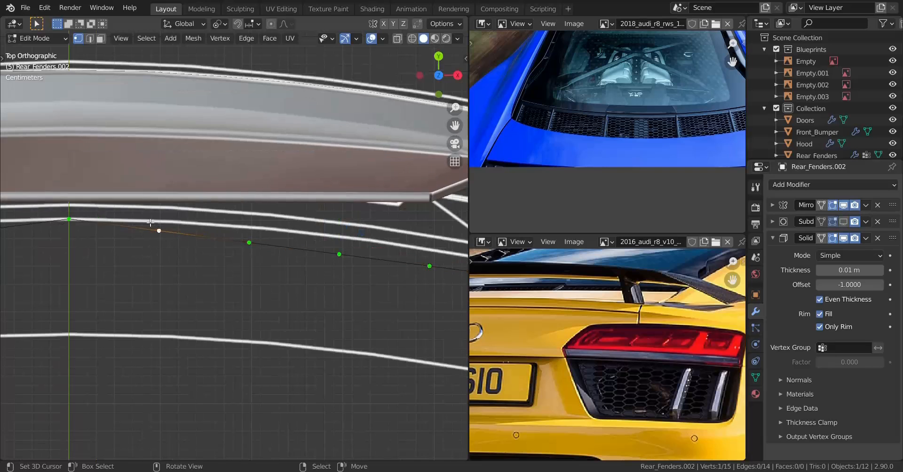
{"action": "key", "text": "g"}
{"action": "left_click", "coordinate": [277, 188]}
{"action": "scroll", "coordinate": [276, 197], "scroll_direction": "up", "scroll_amount": 2}
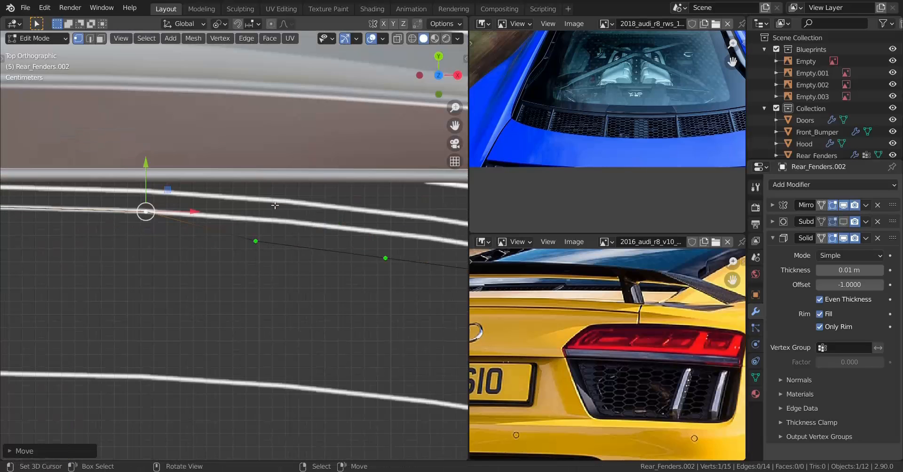
{"action": "right_click", "coordinate": [258, 239]}
{"action": "key", "text": "g"}
{"action": "left_click", "coordinate": [311, 217]}
Move the remaining new vertices toward the fender onto the same blueprint curve.
{"action": "middle_click_drag", "start_coordinate": [345, 207], "coordinate": [140, 191], "text": "shift"}
{"action": "key", "text": "g"}
{"action": "right_click", "coordinate": [210, 259]}
{"action": "key", "text": "g"}
{"action": "left_click", "coordinate": [212, 244]}
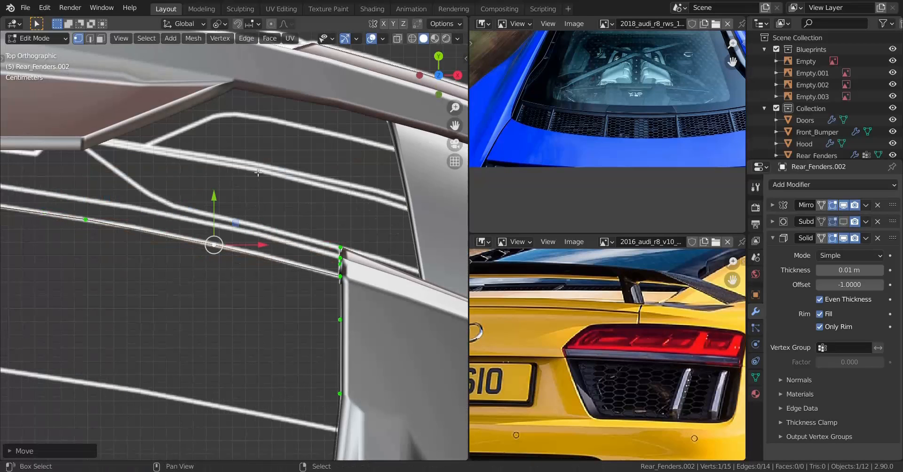
Raise the two new vertices nearest the fender along Z onto the blueprint's upper line in side view.
{"action": "scroll", "coordinate": [266, 220], "scroll_direction": "up", "scroll_amount": 1}
{"action": "key", "text": "KP_3"}
{"action": "scroll", "coordinate": [249, 233], "scroll_direction": "up", "scroll_amount": 3}
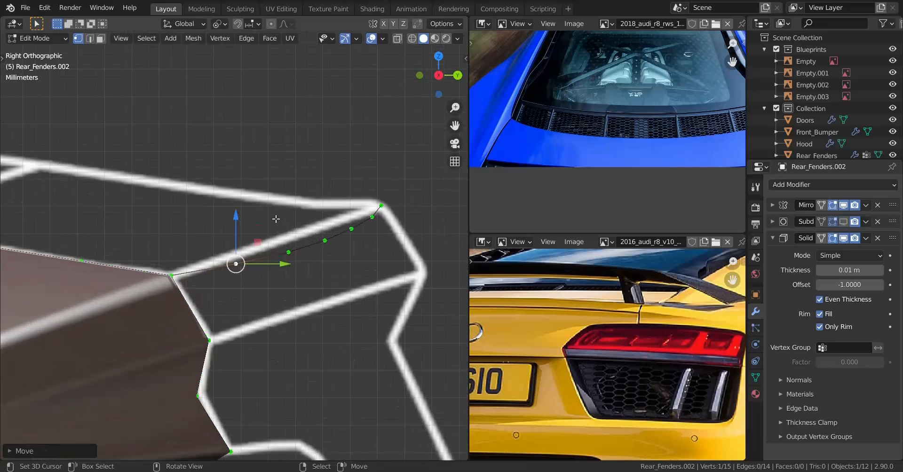
{"action": "key", "text": "g"}
{"action": "key", "text": "z"}
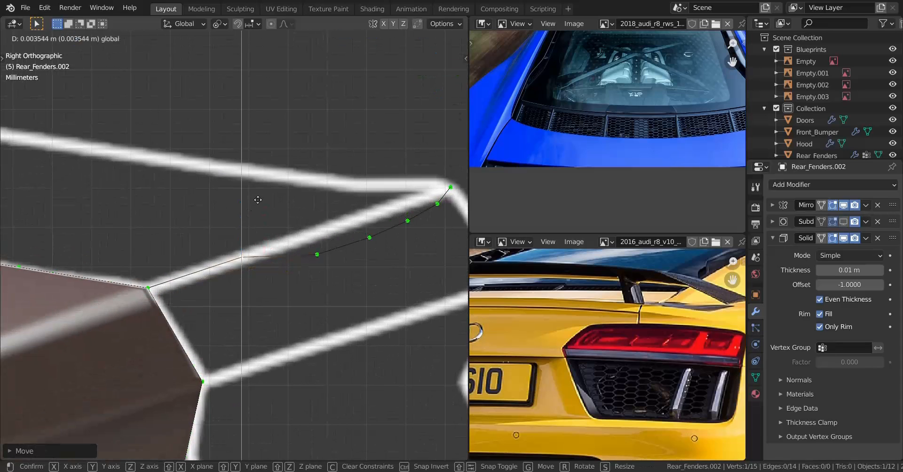
{"action": "left_click", "coordinate": [258, 200]}
{"action": "right_click", "coordinate": [318, 255]}
{"action": "key", "text": "g"}
{"action": "key", "text": "z"}
{"action": "left_click", "coordinate": [319, 234]}
Raise the remaining new vertices up to the rear corner along Z onto the same blueprint line and save the file.
{"action": "right_click", "coordinate": [370, 238]}
{"action": "key", "text": "g"}
{"action": "key", "text": "z"}
{"action": "left_click", "coordinate": [371, 216]}
{"action": "middle_click_drag", "start_coordinate": [407, 244], "coordinate": [314, 285], "text": "shift"}
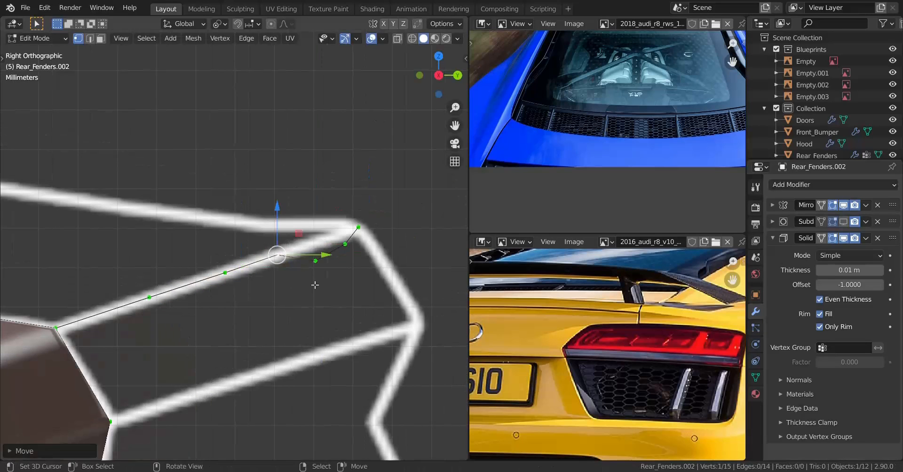
{"action": "right_click", "coordinate": [349, 246]}
{"action": "key", "text": "g"}
{"action": "key", "text": "z"}
{"action": "left_click", "coordinate": [349, 234]}
{"action": "middle_click_drag", "start_coordinate": [224, 309], "coordinate": [281, 293], "text": "shift"}
{"action": "key", "text": "ctrl+s"}
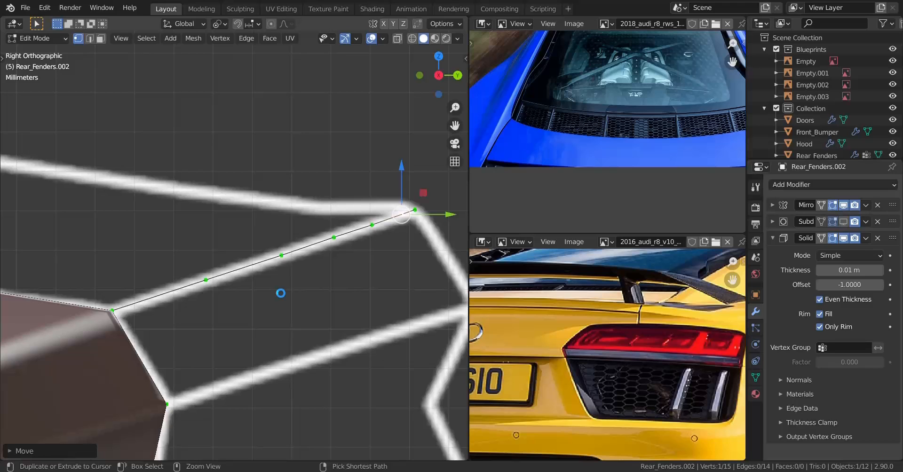
Distribute the seven vertices of the row from fender to centre line evenly with LoopTools Space.
{"action": "key", "text": "Tab"}
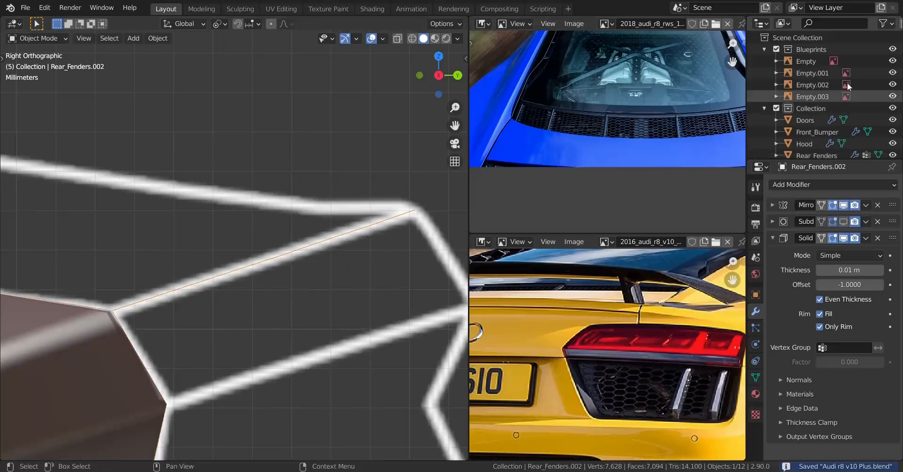
{"action": "middle_click_drag", "start_coordinate": [324, 240], "coordinate": [241, 279], "text": "shift"}
{"action": "key", "text": "Tab"}
{"action": "left_click", "coordinate": [63, 99], "text": "ctrl"}
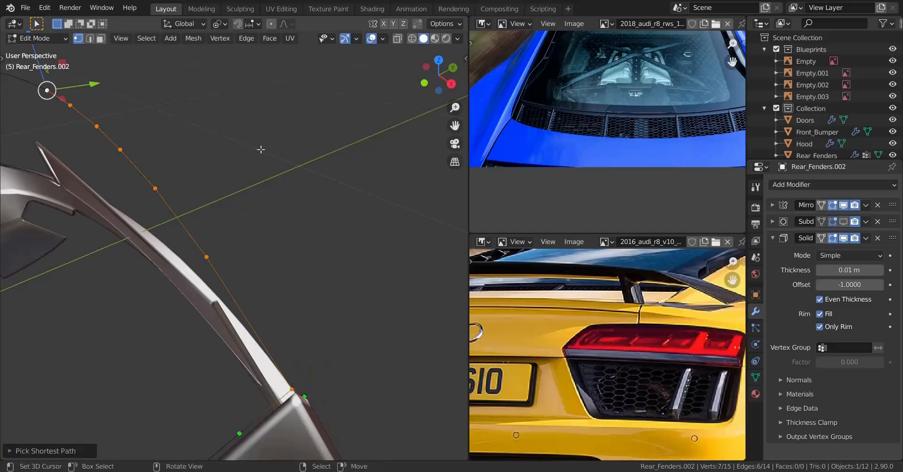
{"action": "right_click", "coordinate": [261, 149]}
{"action": "mouse_move", "coordinate": [301, 122]}
{"action": "left_click", "coordinate": [377, 206]}
Examine the evenly spaced vertex row against the blueprint lines in top and side view.
{"action": "middle_click_drag", "start_coordinate": [307, 285], "coordinate": [248, 284]}
{"action": "key", "text": "KP_7"}
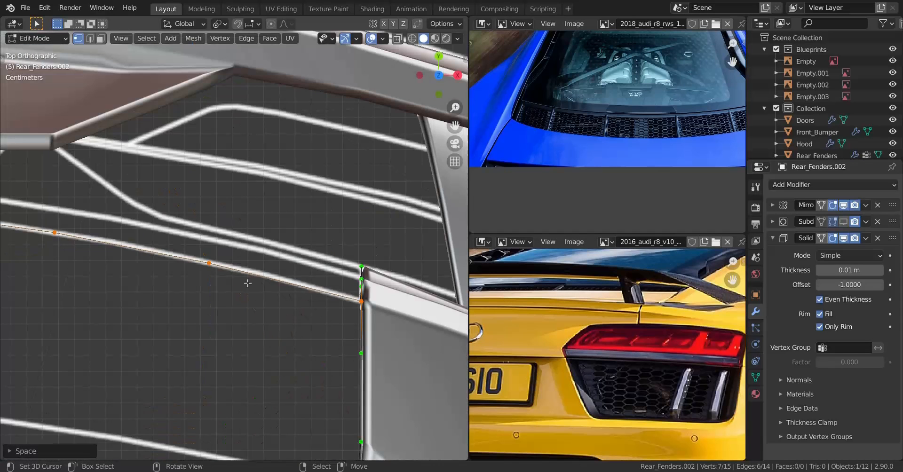
{"action": "key", "text": "KP_3"}
{"action": "middle_click_drag", "start_coordinate": [244, 260], "coordinate": [339, 289], "text": "shift"}
{"action": "scroll", "coordinate": [341, 290], "scroll_direction": "up", "scroll_amount": 4}
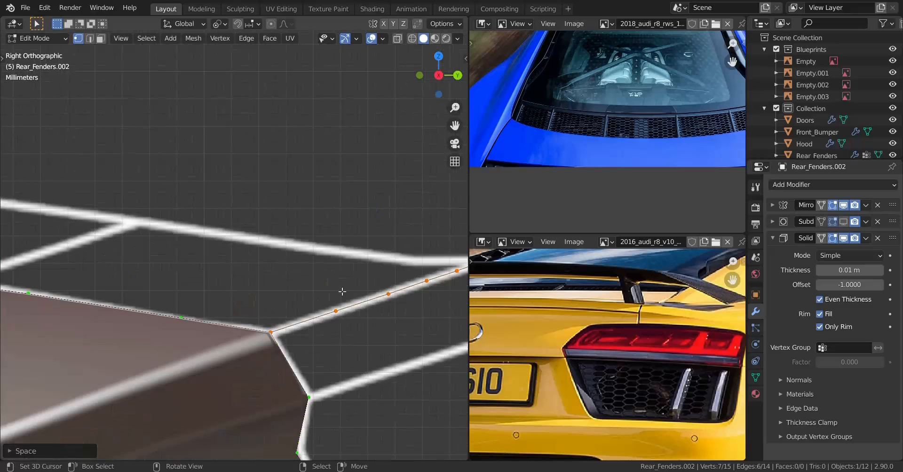
{"action": "middle_click_drag", "start_coordinate": [357, 320], "coordinate": [140, 324], "text": "shift"}
{"action": "scroll", "coordinate": [240, 311], "scroll_direction": "up", "scroll_amount": 2}
{"action": "right_click", "coordinate": [308, 254]}
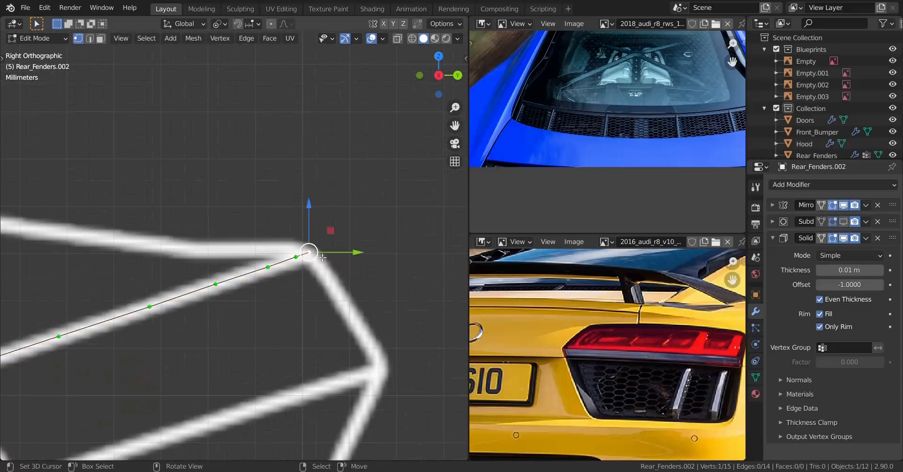
{"action": "scroll", "coordinate": [205, 339], "scroll_direction": "down", "scroll_amount": 5}
{"action": "middle_click_drag", "start_coordinate": [206, 339], "coordinate": [275, 292], "text": "shift"}
{"action": "scroll", "coordinate": [205, 324], "scroll_direction": "up", "scroll_amount": 4}
Extrude the fender edge's vertex below the row about 0.08 m along the second blueprint line to its rear corner in side view.
{"action": "right_click", "coordinate": [200, 337]}
{"action": "scroll", "coordinate": [232, 337], "scroll_direction": "down", "scroll_amount": 1}
{"action": "scroll", "coordinate": [232, 336], "scroll_direction": "down", "scroll_amount": 2}
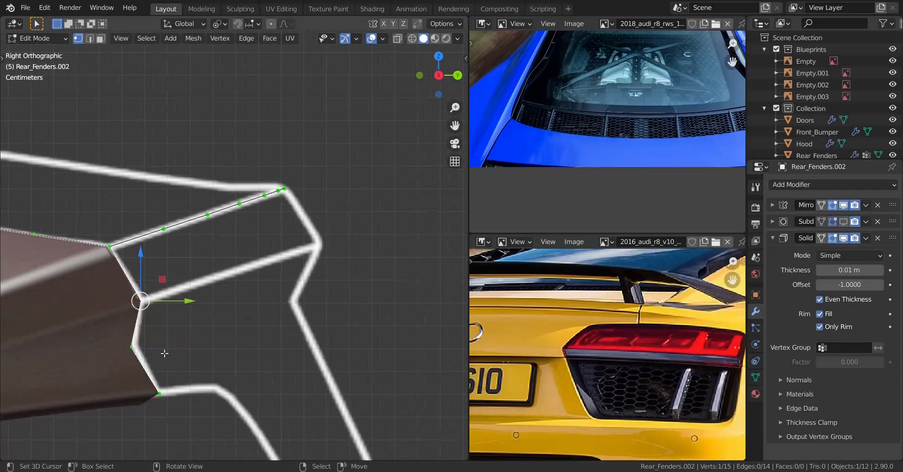
{"action": "key", "text": "e"}
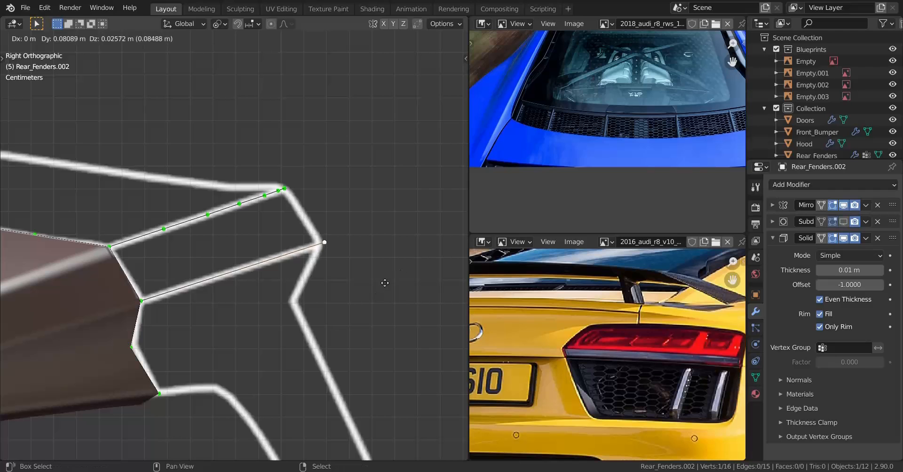
{"action": "scroll", "coordinate": [336, 298], "scroll_direction": "up", "scroll_amount": 2}
{"action": "key", "text": "g"}
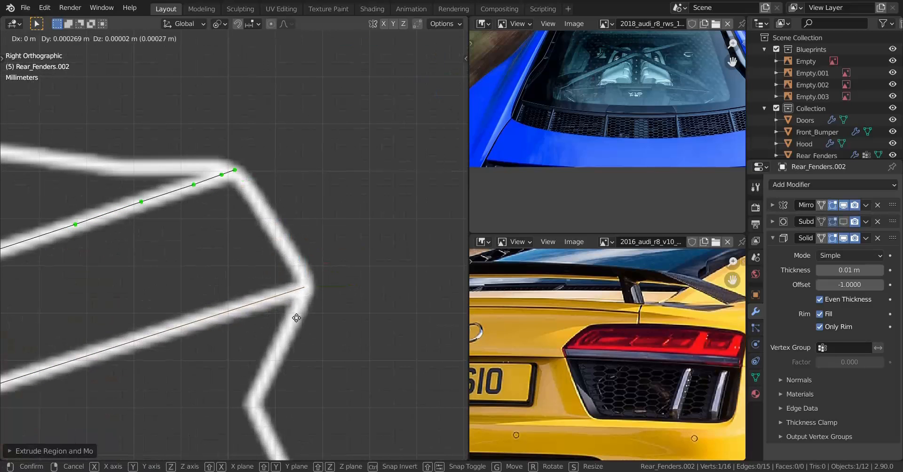
{"action": "left_click", "coordinate": [310, 311]}
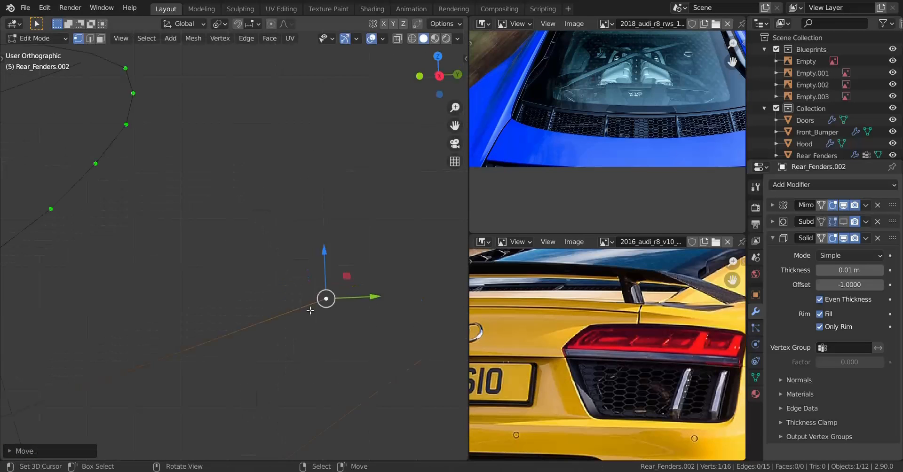
Move the extruded vertex along X to the car's centre line in top view.
{"action": "key", "text": "KP_7"}
{"action": "scroll", "coordinate": [310, 310], "scroll_direction": "down", "scroll_amount": 5}
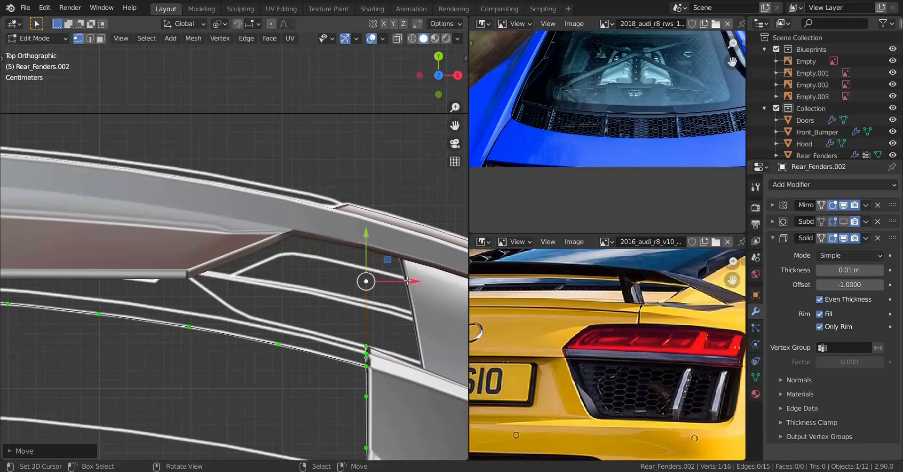
{"action": "left_click_drag", "start_coordinate": [408, 281], "coordinate": [18, 340]}
{"action": "scroll", "coordinate": [235, 325], "scroll_direction": "down", "scroll_amount": 3}
{"action": "middle_click_drag", "start_coordinate": [249, 325], "coordinate": [451, 315], "text": "shift"}
{"action": "scroll", "coordinate": [323, 292], "scroll_direction": "up", "scroll_amount": 4}
{"action": "left_click_drag", "start_coordinate": [324, 282], "coordinate": [183, 270]}
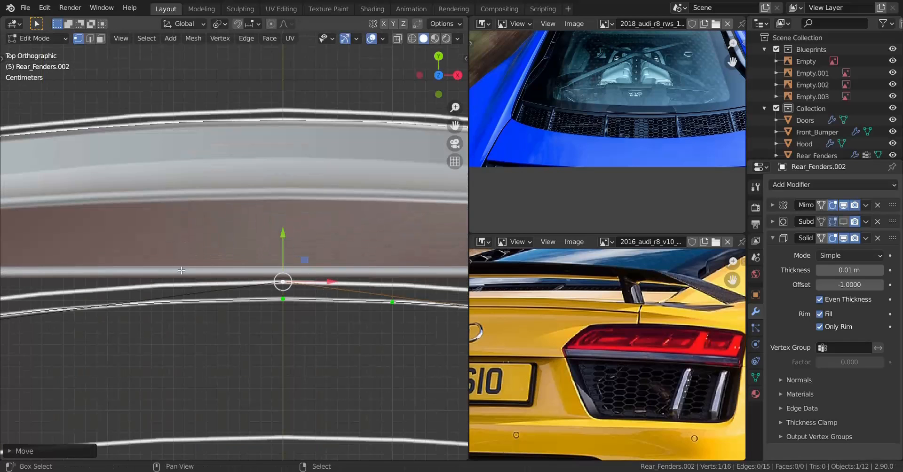
Divide the new lower edge between the fender and the centre line with 5 loop cuts.
{"action": "scroll", "coordinate": [189, 273], "scroll_direction": "down", "scroll_amount": 5}
{"action": "middle_click_drag", "start_coordinate": [353, 303], "coordinate": [235, 281], "text": "shift"}
{"action": "key", "text": "KP_3"}
{"action": "scroll", "coordinate": [230, 287], "scroll_direction": "up", "scroll_amount": 4}
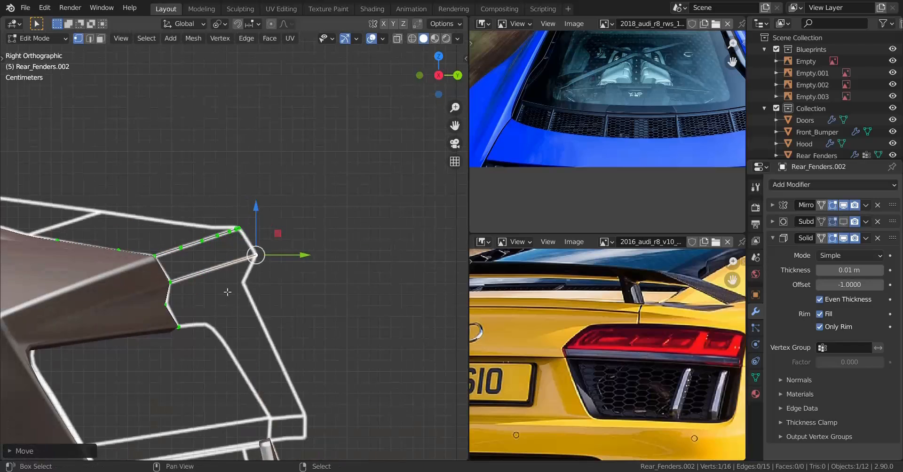
{"action": "scroll", "coordinate": [228, 292], "scroll_direction": "up", "scroll_amount": 2}
{"action": "key", "text": "ctrl+r"}
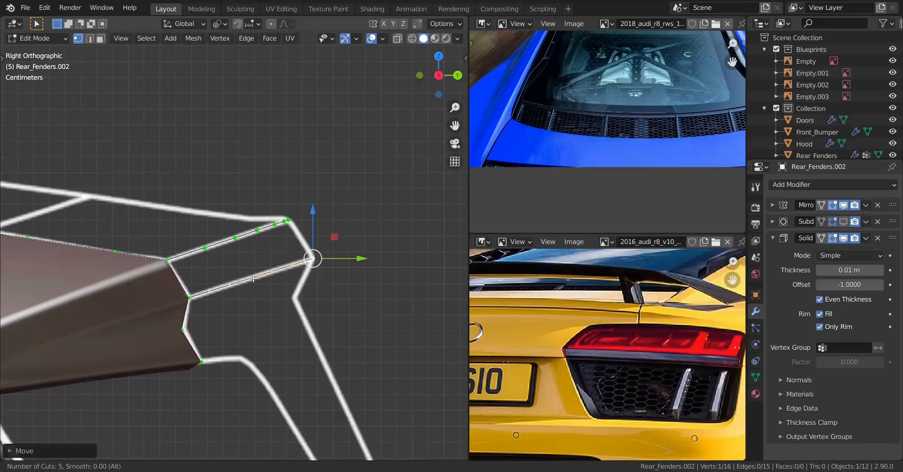
{"action": "left_click", "coordinate": [253, 278]}
Shift the five new vertices of the lower edge along Y clear of the first row in top view.
{"action": "scroll", "coordinate": [288, 278], "scroll_direction": "up", "scroll_amount": 2}
{"action": "key", "text": "KP_7"}
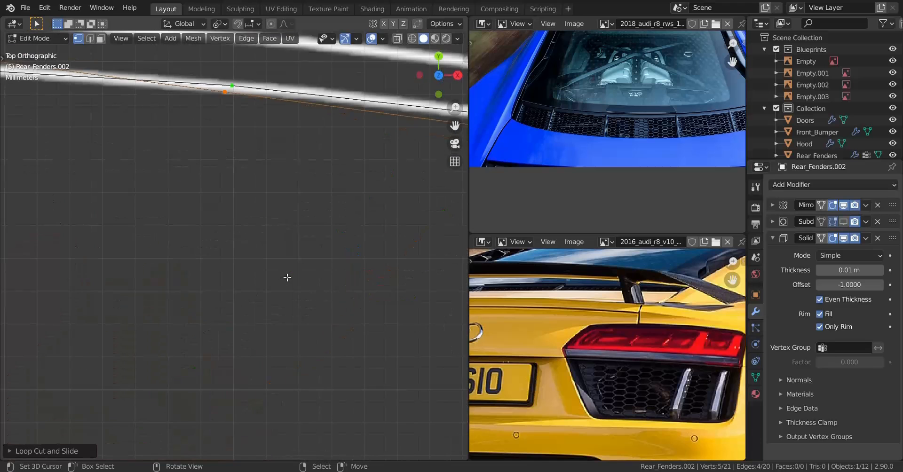
{"action": "scroll", "coordinate": [288, 277], "scroll_direction": "down", "scroll_amount": 5}
{"action": "middle_click_drag", "start_coordinate": [397, 228], "coordinate": [244, 297], "text": "shift"}
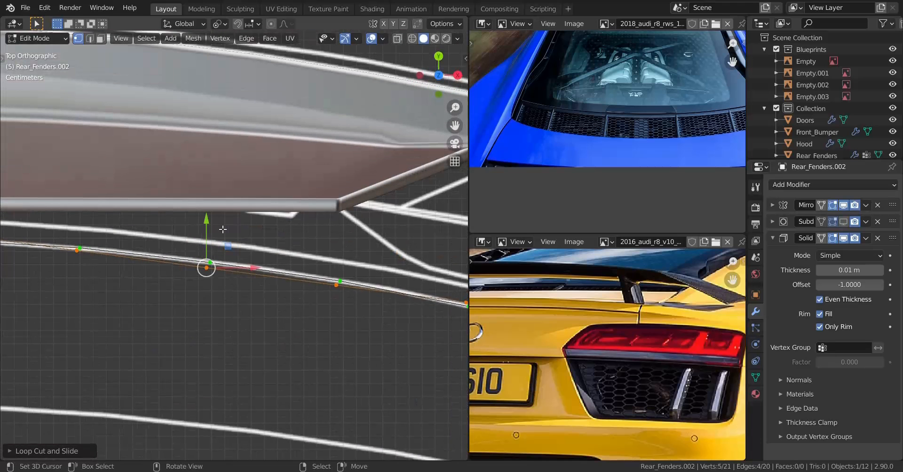
{"action": "left_click_drag", "start_coordinate": [215, 227], "coordinate": [216, 186]}
{"action": "scroll", "coordinate": [286, 286], "scroll_direction": "down", "scroll_amount": 3}
{"action": "middle_click_drag", "start_coordinate": [353, 239], "coordinate": [263, 207], "text": "shift"}
{"action": "scroll", "coordinate": [266, 206], "scroll_direction": "up", "scroll_amount": 4}
Move the two lower-row vertices nearest the fender along Y onto their blueprint curve.
{"action": "right_click", "coordinate": [322, 232]}
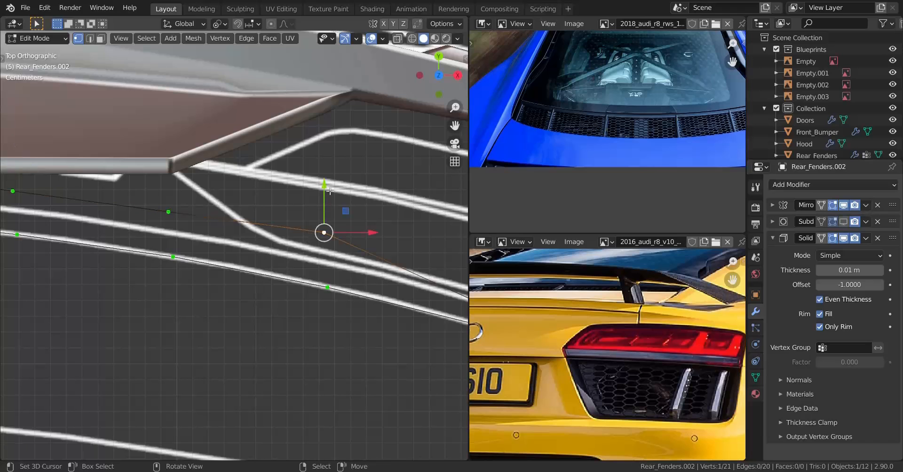
{"action": "left_click_drag", "start_coordinate": [325, 199], "coordinate": [332, 262]}
{"action": "middle_click_drag", "start_coordinate": [170, 226], "coordinate": [332, 243], "text": "shift"}
{"action": "right_click", "coordinate": [332, 228]}
{"action": "left_click_drag", "start_coordinate": [333, 197], "coordinate": [333, 219]}
Move the three remaining lower-row vertices toward the centre line along Y onto the same blueprint curve.
{"action": "middle_click_drag", "start_coordinate": [177, 211], "coordinate": [374, 231], "text": "shift"}
{"action": "right_click", "coordinate": [375, 227]}
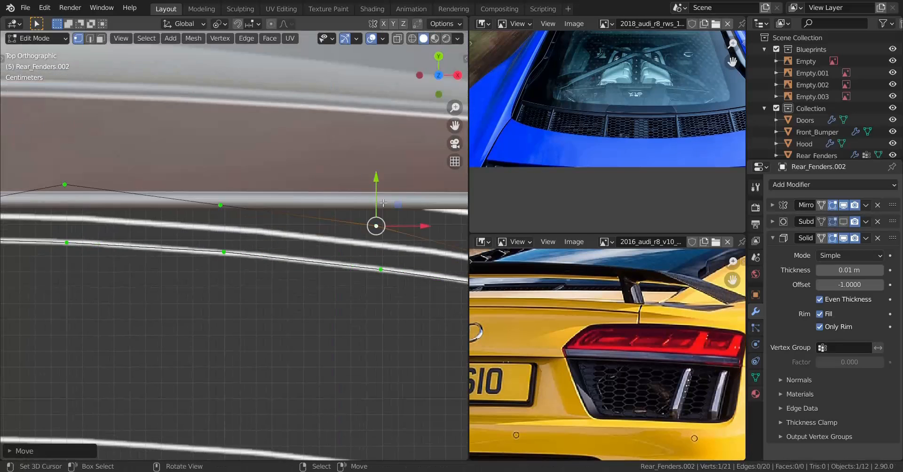
{"action": "left_click_drag", "start_coordinate": [375, 192], "coordinate": [376, 211]}
{"action": "right_click", "coordinate": [221, 205]}
{"action": "middle_click_drag", "start_coordinate": [366, 233], "coordinate": [278, 233], "text": "shift"}
{"action": "right_click", "coordinate": [306, 223]}
{"action": "left_click_drag", "start_coordinate": [306, 186], "coordinate": [307, 213]}
{"action": "scroll", "coordinate": [306, 213], "scroll_direction": "down", "scroll_amount": 2}
{"action": "middle_click_drag", "start_coordinate": [307, 212], "coordinate": [229, 207], "text": "shift"}
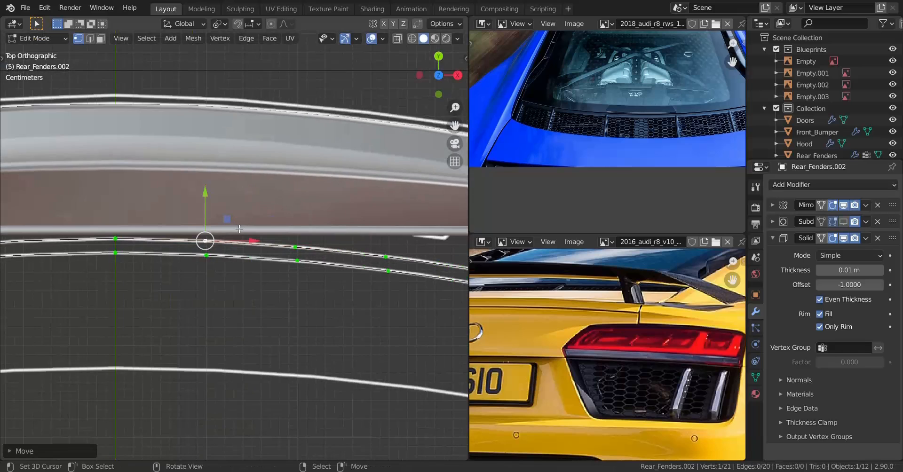
Raise the three lower-row vertices nearest the centre line along Z onto the second blueprint line in side view.
{"action": "key", "text": "KP_3"}
{"action": "scroll", "coordinate": [306, 220], "scroll_direction": "up", "scroll_amount": 3}
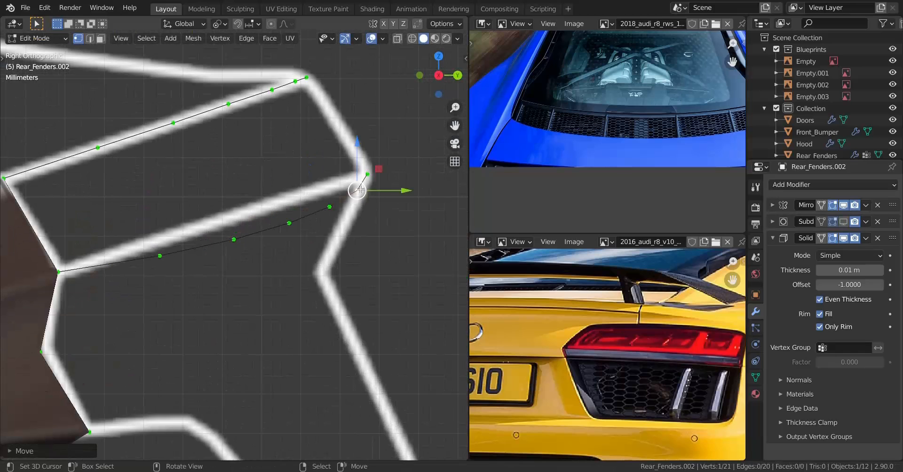
{"action": "left_click_drag", "start_coordinate": [364, 147], "coordinate": [364, 132]}
{"action": "left_click", "coordinate": [329, 207]}
{"action": "left_click_drag", "start_coordinate": [331, 166], "coordinate": [335, 157]}
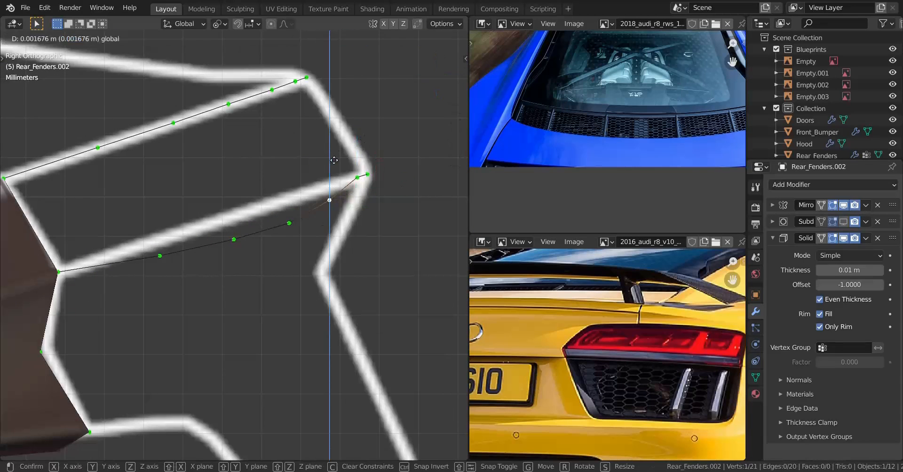
{"action": "left_click", "coordinate": [289, 223]}
{"action": "left_click_drag", "start_coordinate": [290, 182], "coordinate": [293, 157]}
Raise the two lower-row vertices nearest the fender along Z onto the second blueprint line.
{"action": "middle_click_drag", "start_coordinate": [254, 189], "coordinate": [343, 185], "text": "shift"}
{"action": "left_click", "coordinate": [322, 236]}
{"action": "left_click_drag", "start_coordinate": [324, 194], "coordinate": [343, 137]}
{"action": "left_click", "coordinate": [248, 253]}
{"action": "left_click_drag", "start_coordinate": [288, 107], "coordinate": [287, 107]}
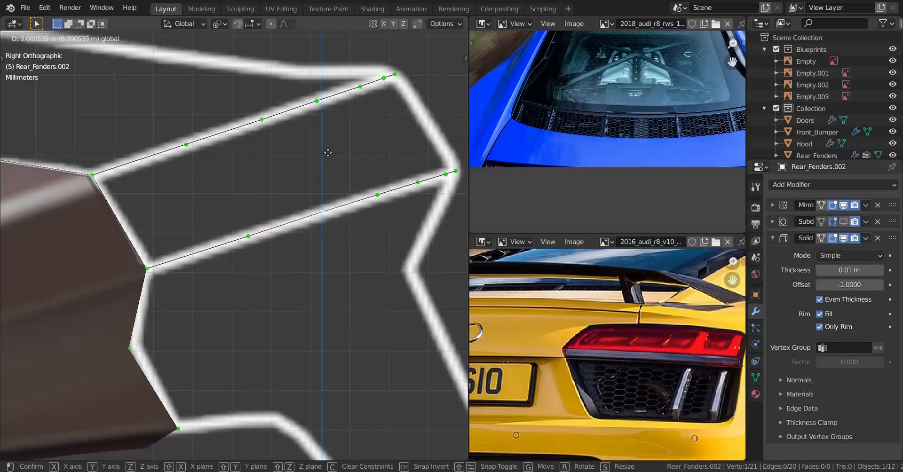
{"action": "middle_click_drag", "start_coordinate": [287, 106], "coordinate": [188, 278]}
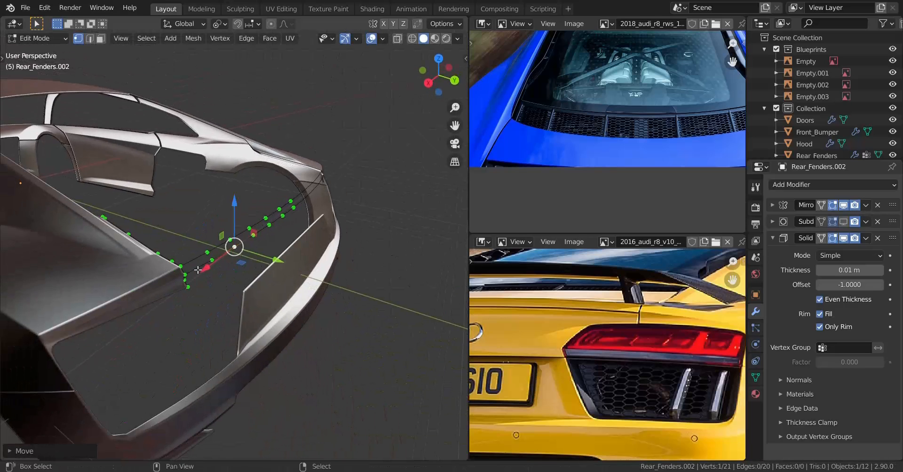
Select the lower row from fender to centre line and space its vertices evenly with LoopTools Space.
{"action": "left_click", "coordinate": [185, 275]}
{"action": "left_click", "coordinate": [319, 214], "text": "ctrl"}
{"action": "key", "text": "KP_Decimal"}
{"action": "right_click", "coordinate": [366, 188]}
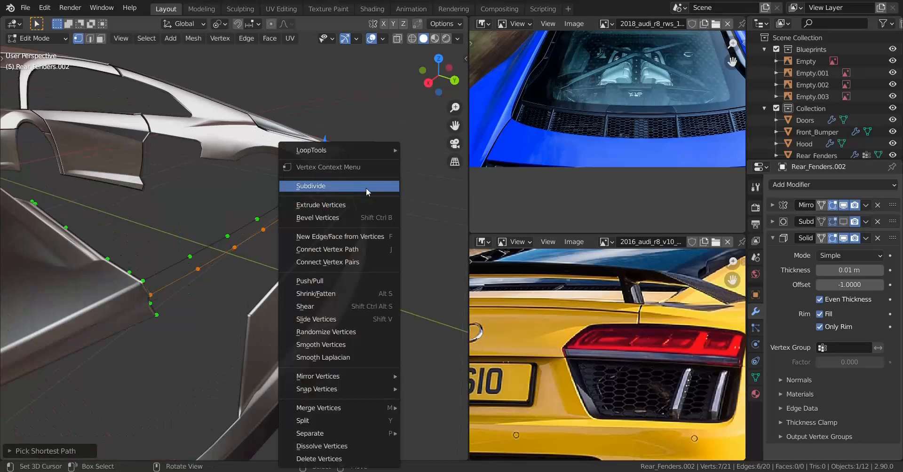
{"action": "mouse_move", "coordinate": [348, 151]}
{"action": "left_click", "coordinate": [425, 232]}
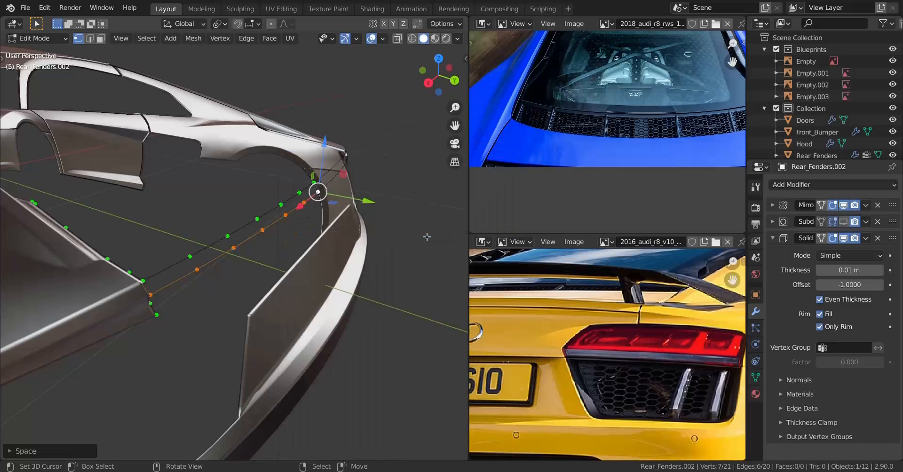
Fill a face between the upper and lower rows next to the car's centre line.
{"action": "middle_click_drag", "start_coordinate": [330, 244], "coordinate": [256, 258]}
{"action": "right_click", "coordinate": [324, 194]}
{"action": "right_click", "coordinate": [329, 210], "text": "shift"}
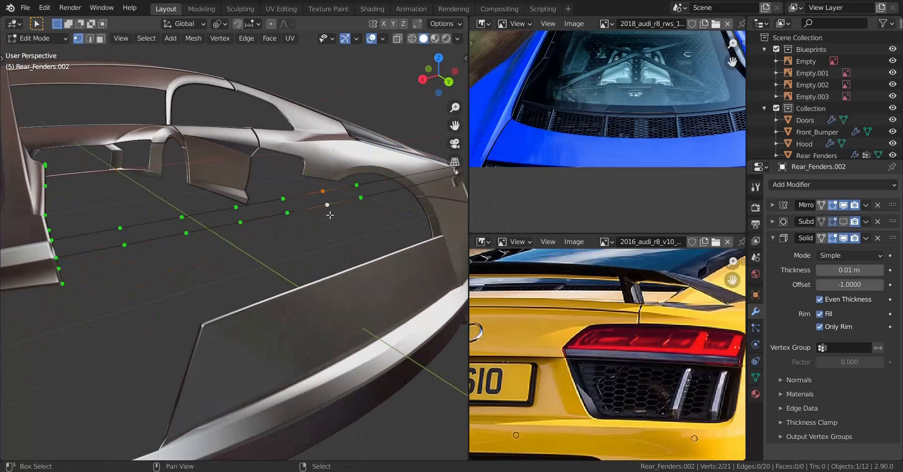
{"action": "right_click", "coordinate": [361, 200], "text": "shift"}
{"action": "right_click", "coordinate": [357, 187], "text": "shift"}
{"action": "key", "text": "f"}
Remove the Solidify modifier and fill the rest of the strip between the two rows with faces up to the fender.
{"action": "right_click", "coordinate": [323, 192]}
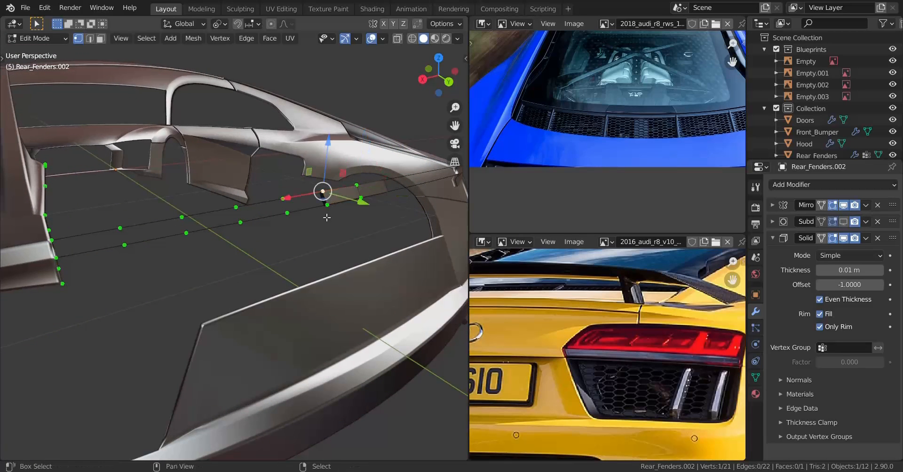
{"action": "right_click", "coordinate": [328, 206], "text": "shift"}
{"action": "middle_click_drag", "start_coordinate": [329, 207], "coordinate": [347, 208]}
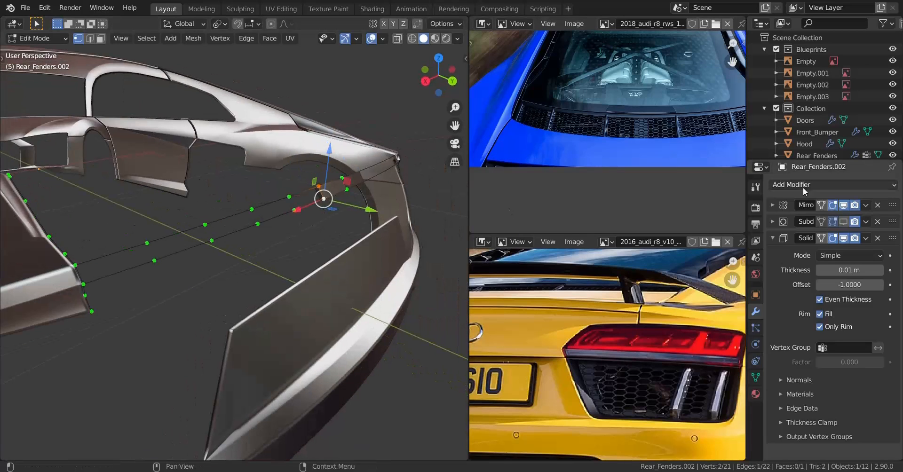
{"action": "left_click", "coordinate": [843, 238]}
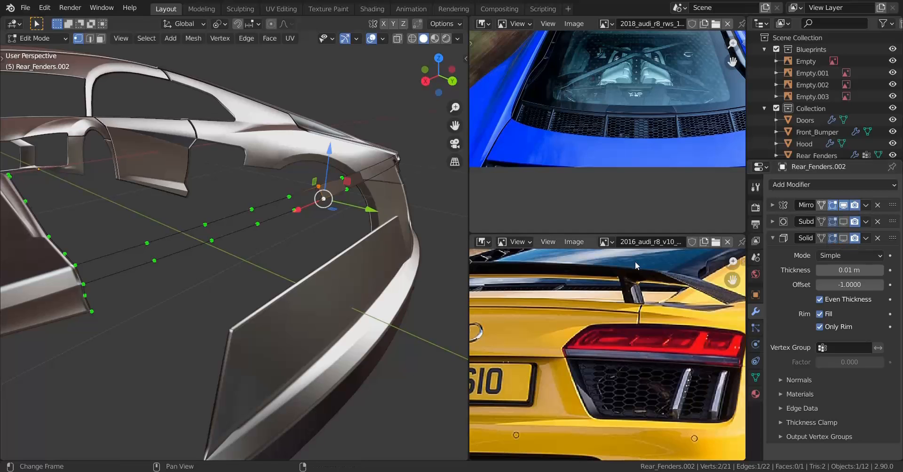
{"action": "left_click", "coordinate": [878, 238]}
{"action": "middle_click_drag", "start_coordinate": [127, 241], "coordinate": [274, 254]}
{"action": "key", "text": "Tab"}
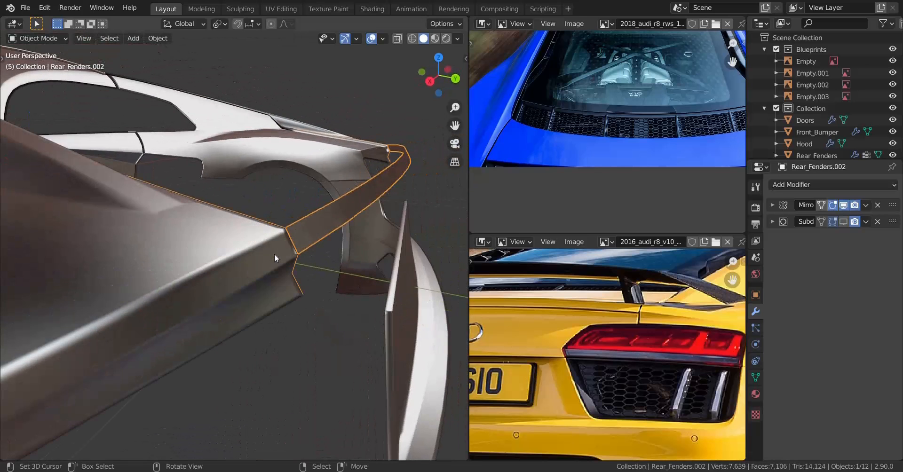
In side view, extrude the lowest vertex of the fender edge along the short, nearly horizontal blueprint line up to its bend.
{"action": "key", "text": "KP_3"}
{"action": "scroll", "coordinate": [275, 254], "scroll_direction": "up", "scroll_amount": 5}
{"action": "scroll", "coordinate": [251, 253], "scroll_direction": "down", "scroll_amount": 4}
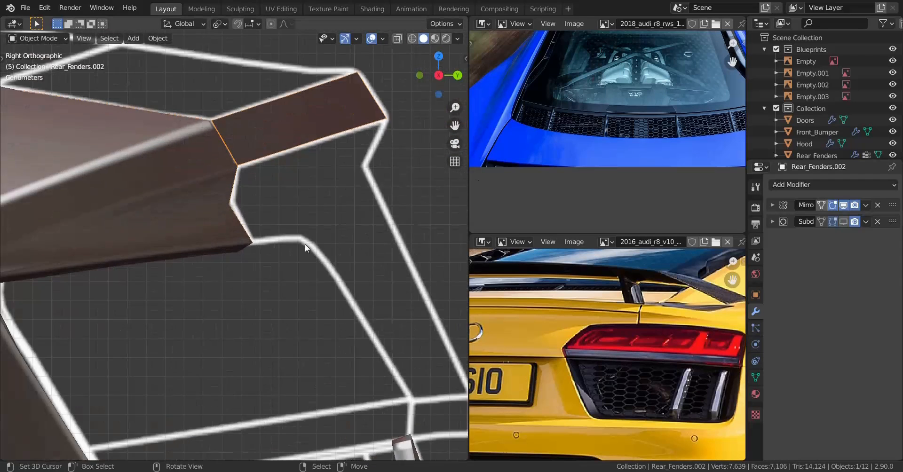
{"action": "key", "text": "Tab"}
{"action": "right_click", "coordinate": [262, 244]}
{"action": "middle_click_drag", "start_coordinate": [271, 280], "coordinate": [238, 272], "text": "shift"}
{"action": "scroll", "coordinate": [240, 272], "scroll_direction": "up", "scroll_amount": 1}
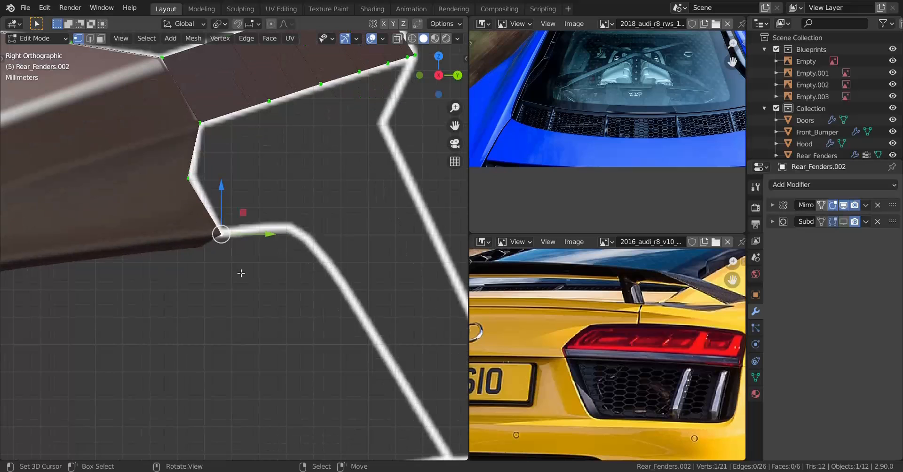
{"action": "key", "text": "e"}
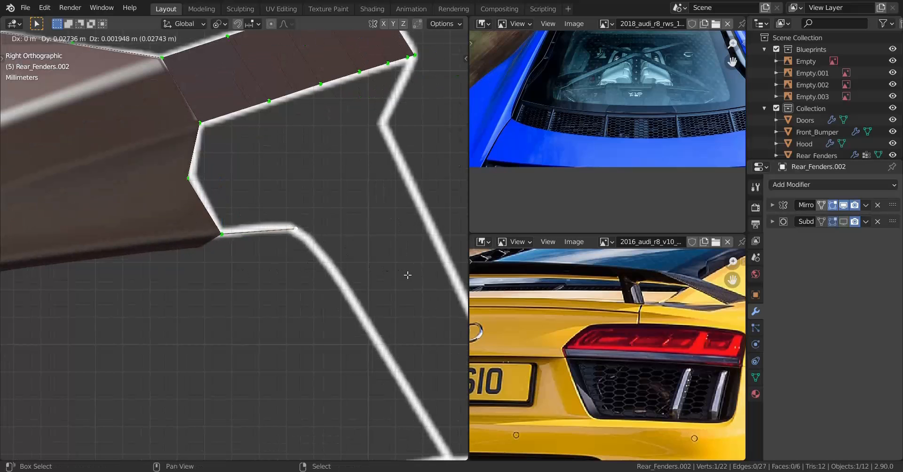
{"action": "left_click", "coordinate": [408, 275]}
Extrude the vertex at the bend down the slanted blueprint line to its lower corner.
{"action": "middle_click_drag", "start_coordinate": [408, 276], "coordinate": [254, 230], "text": "shift"}
{"action": "scroll", "coordinate": [254, 235], "scroll_direction": "down", "scroll_amount": 5}
{"action": "scroll", "coordinate": [258, 249], "scroll_direction": "up", "scroll_amount": 2}
{"action": "key", "text": "e"}
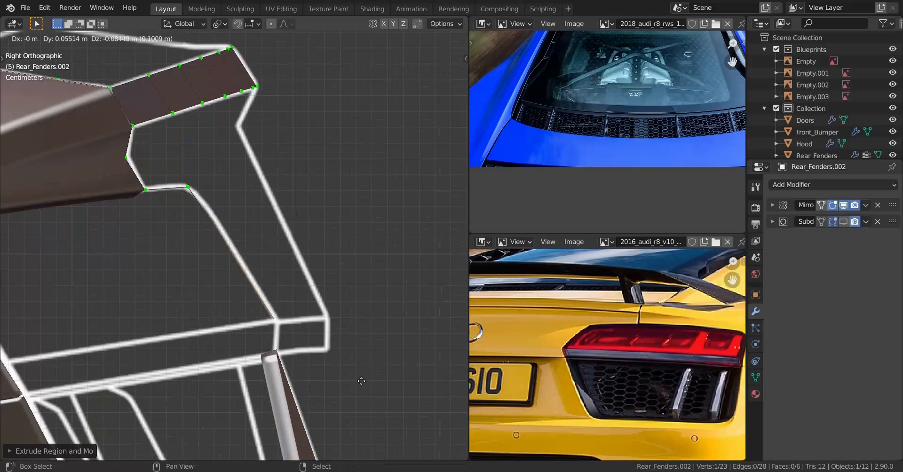
{"action": "left_click", "coordinate": [379, 390]}
In top view wireframe, move the lower corner vertex along X onto the matching blueprint corner.
{"action": "key", "text": "KP_7"}
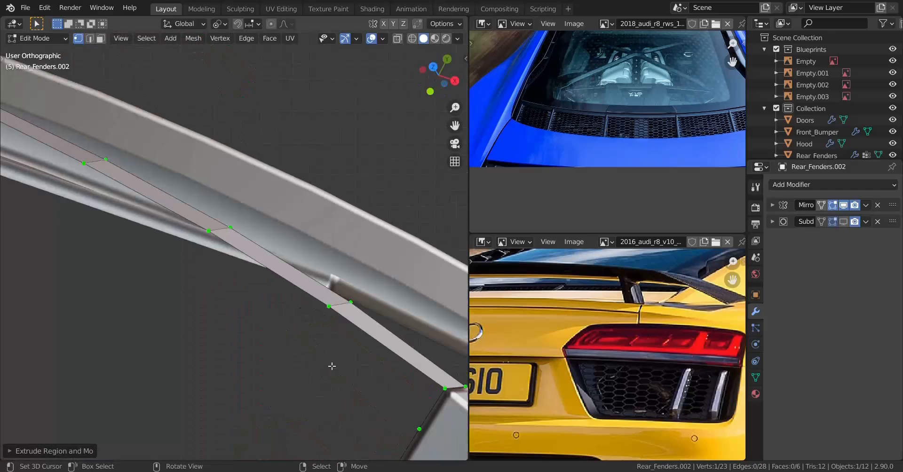
{"action": "scroll", "coordinate": [272, 250], "scroll_direction": "down", "scroll_amount": 4}
{"action": "key", "text": "Tab"}
{"action": "key", "text": "Tab"}
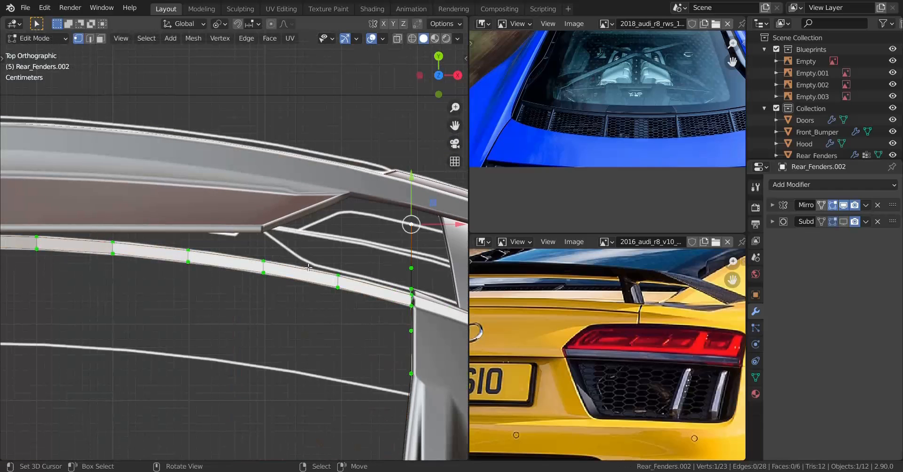
{"action": "middle_click_drag", "start_coordinate": [297, 264], "coordinate": [302, 292], "text": "shift"}
{"action": "key", "text": "z"}
{"action": "left_click", "coordinate": [252, 292]}
{"action": "scroll", "coordinate": [399, 273], "scroll_direction": "up", "scroll_amount": 1}
{"action": "middle_click_drag", "start_coordinate": [400, 273], "coordinate": [273, 292], "text": "shift"}
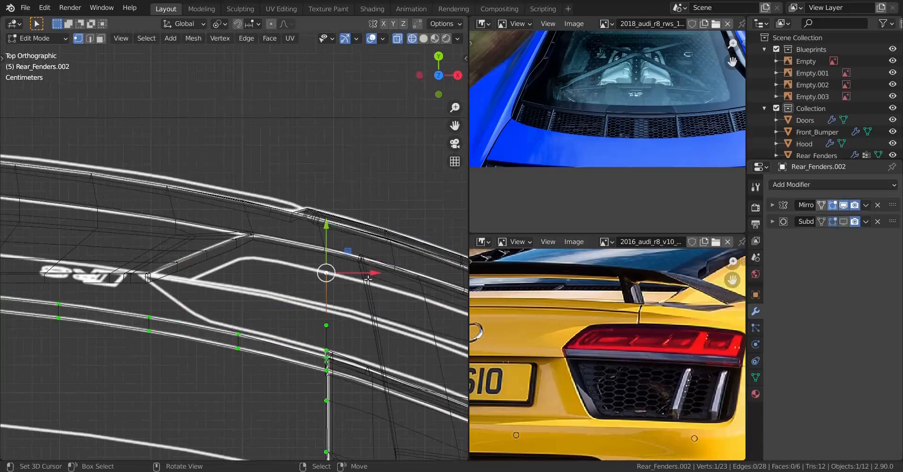
{"action": "key", "text": "g"}
{"action": "key", "text": "x"}
{"action": "left_click", "coordinate": [125, 273]}
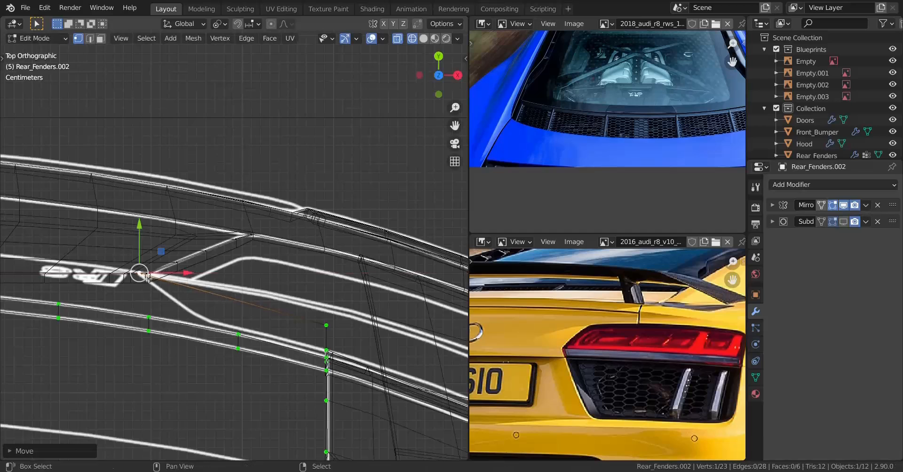
{"action": "scroll", "coordinate": [227, 292], "scroll_direction": "up", "scroll_amount": 2}
{"action": "key", "text": "g"}
{"action": "key", "text": "x"}
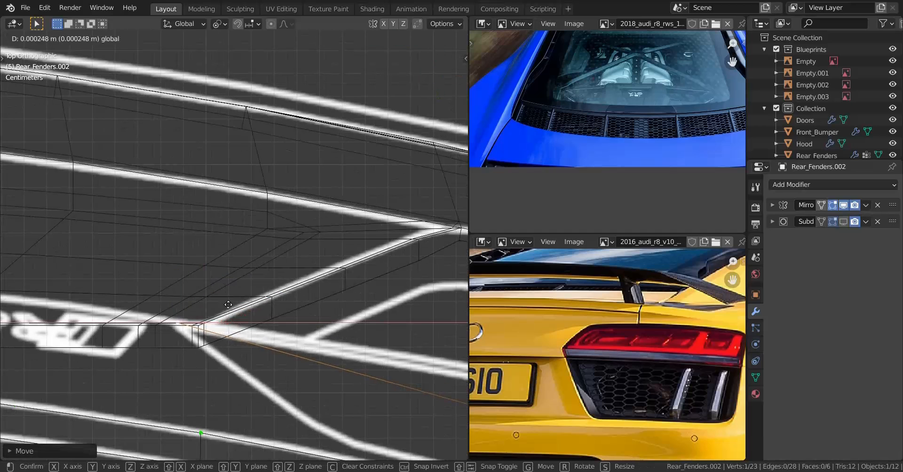
{"action": "left_click", "coordinate": [228, 305]}
Select the vertex at the upper bend and move it along X onto the blueprint curve in top view.
{"action": "scroll", "coordinate": [263, 308], "scroll_direction": "down", "scroll_amount": 5}
{"action": "middle_click_drag", "start_coordinate": [303, 311], "coordinate": [222, 256], "text": "shift"}
{"action": "right_click", "coordinate": [323, 266]}
{"action": "middle_click_drag", "start_coordinate": [287, 268], "coordinate": [333, 270], "text": "shift"}
{"action": "scroll", "coordinate": [347, 275], "scroll_direction": "up", "scroll_amount": 1}
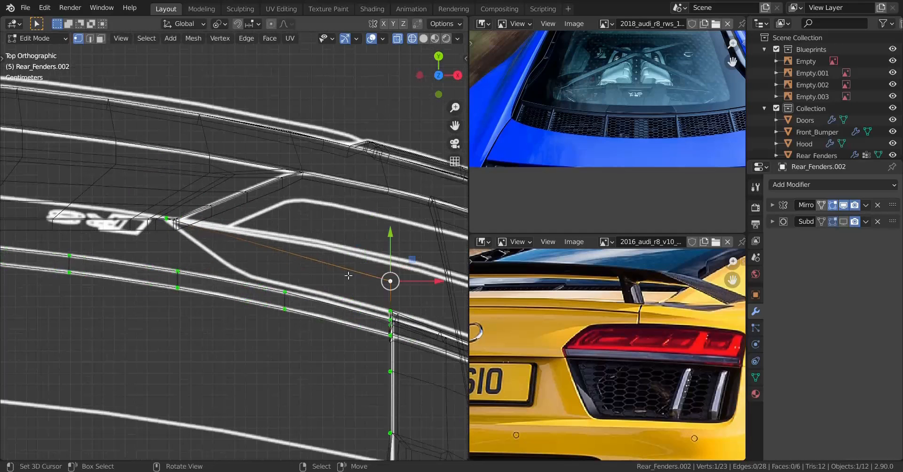
{"action": "key", "text": "g"}
{"action": "key", "text": "x"}
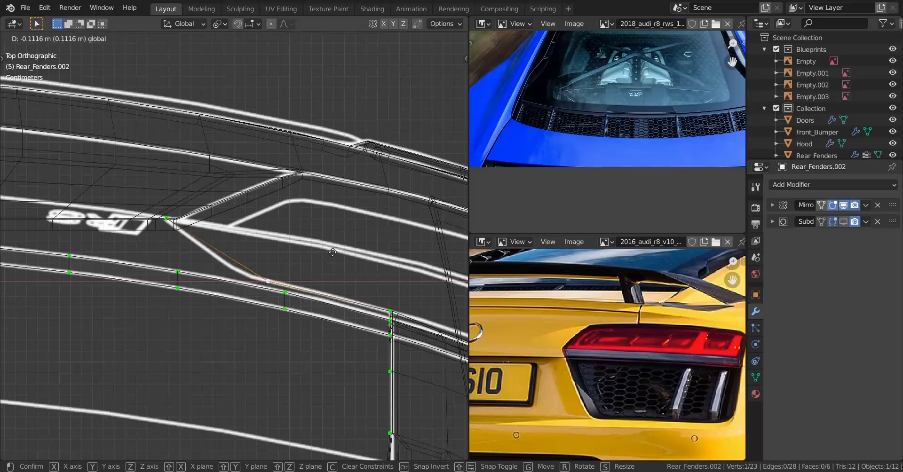
{"action": "left_click", "coordinate": [342, 245]}
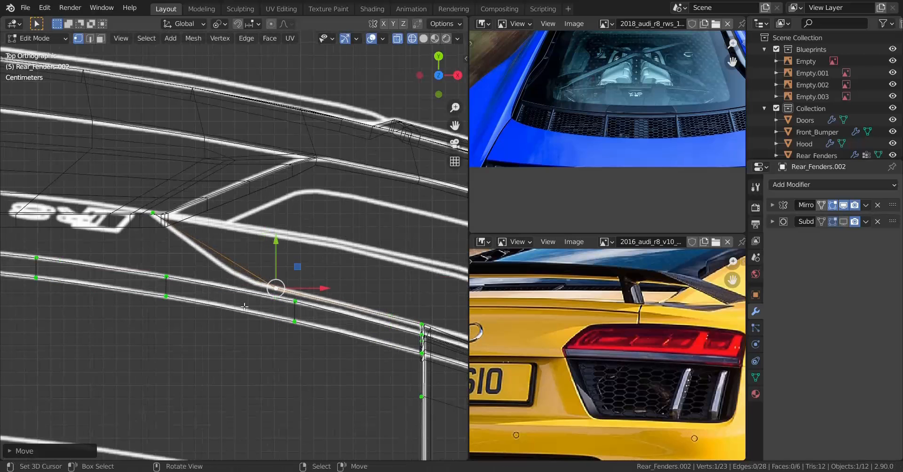
Insert a vertex in the slanted edge with Loop Cut and fit it to the blueprint curve in side and top views.
{"action": "key", "text": "KP_3"}
{"action": "scroll", "coordinate": [177, 243], "scroll_direction": "up", "scroll_amount": 4}
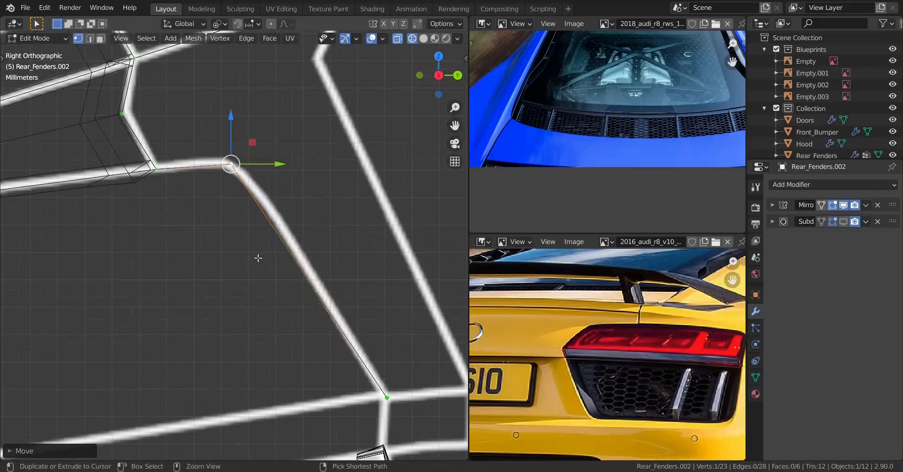
{"action": "key", "text": "ctrl+r"}
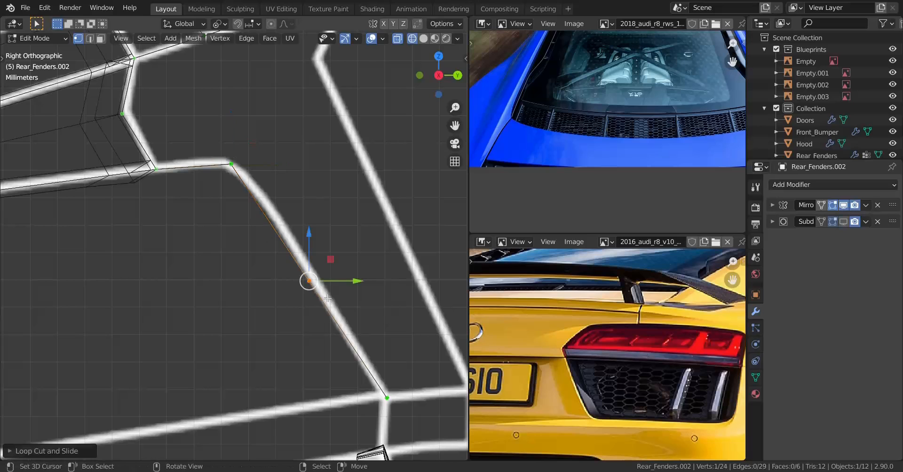
{"action": "left_click", "coordinate": [309, 281]}
{"action": "key", "text": "g"}
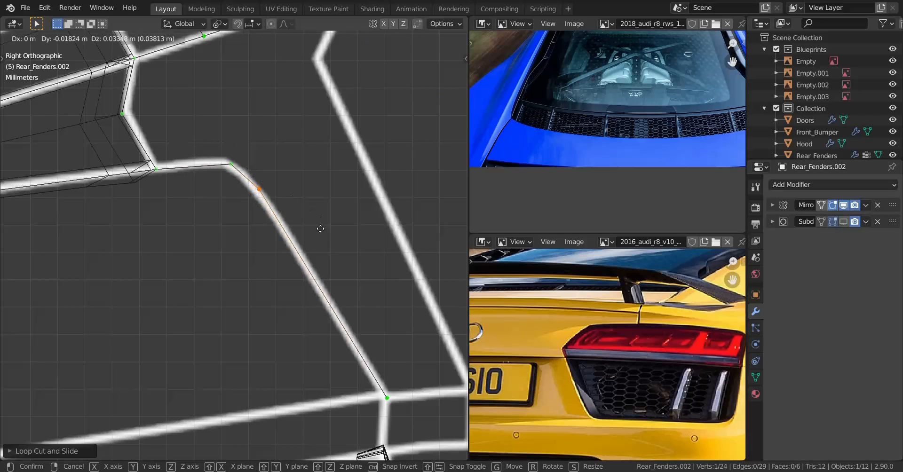
{"action": "left_click", "coordinate": [371, 312]}
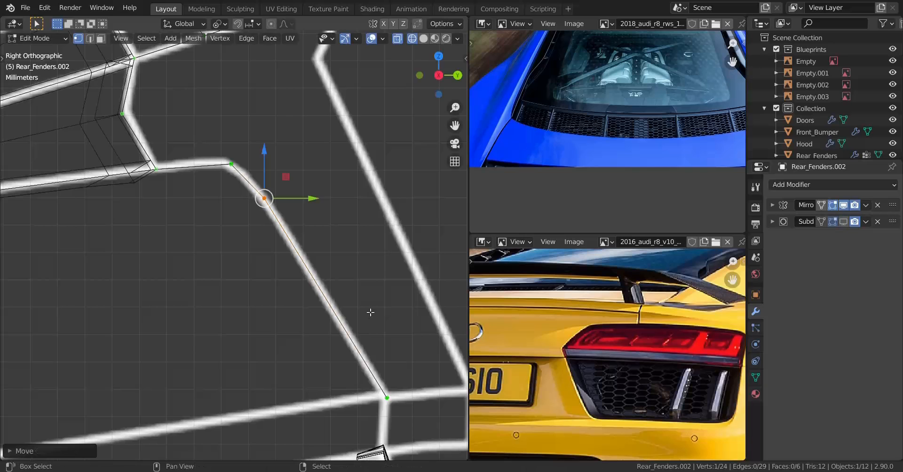
{"action": "key", "text": "KP_7"}
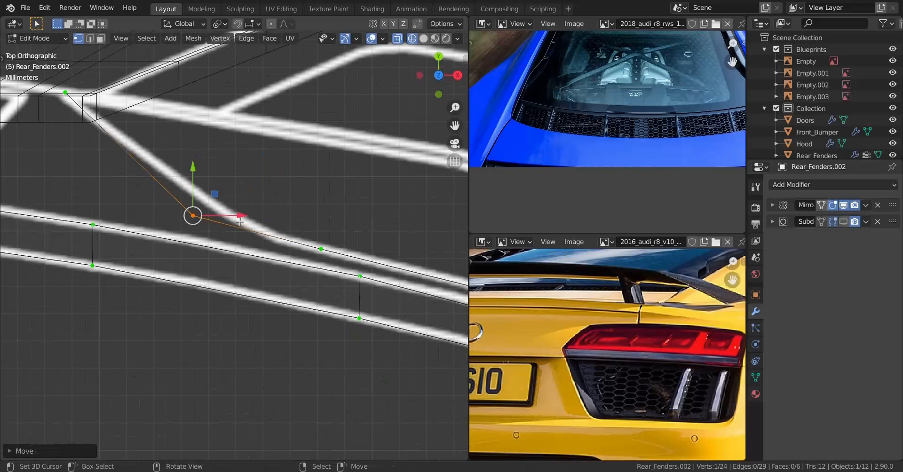
{"action": "left_click_drag", "start_coordinate": [240, 222], "coordinate": [301, 159]}
In back view, add a vertex in the short edge at the bend with Loop Cut and move it onto the blueprint curve.
{"action": "key", "text": "ctrl+KP_1"}
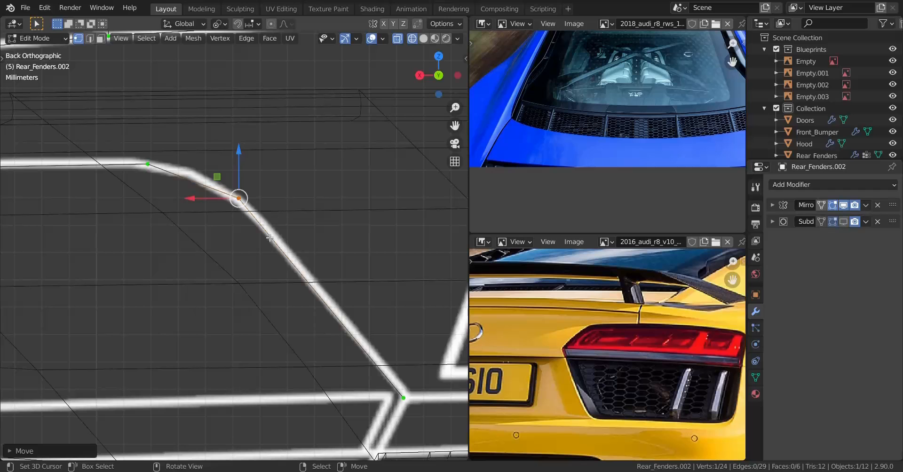
{"action": "middle_click_drag", "start_coordinate": [224, 250], "coordinate": [330, 319], "text": "shift"}
{"action": "scroll", "coordinate": [325, 310], "scroll_direction": "up", "scroll_amount": 1}
{"action": "key", "text": "ctrl+r"}
{"action": "left_click", "coordinate": [315, 278]}
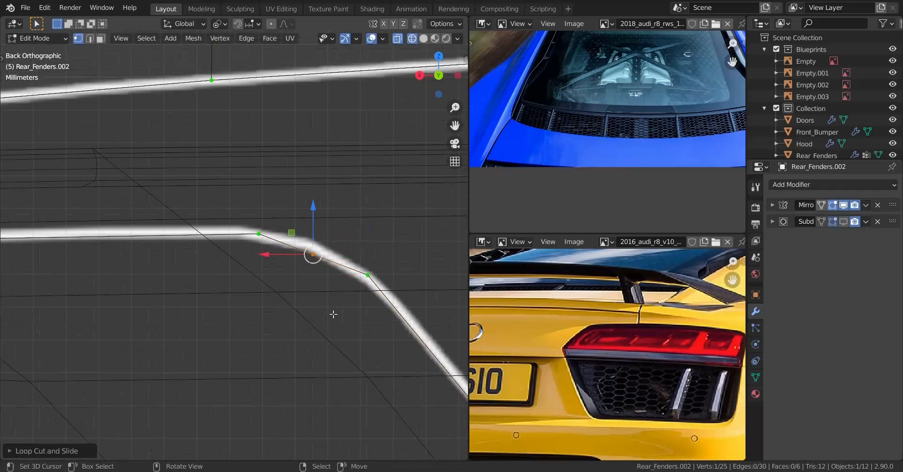
{"action": "key", "text": "g"}
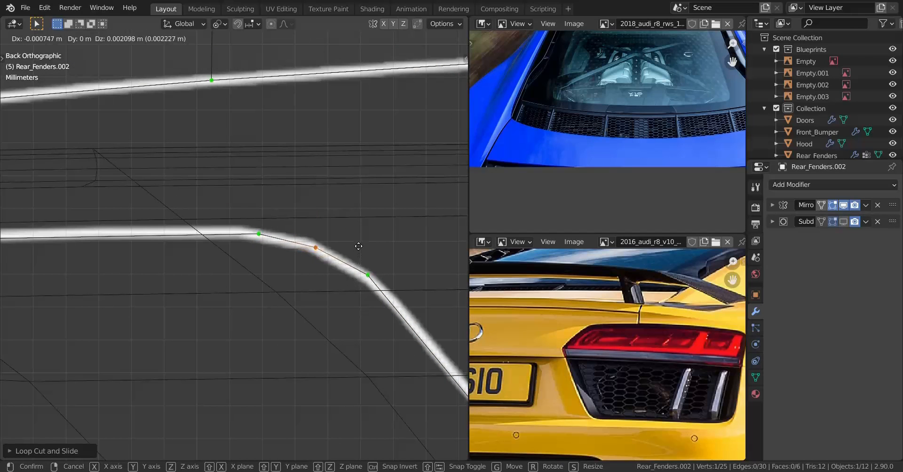
{"action": "left_click", "coordinate": [358, 246]}
Shift the added bend vertex along X in top view, refine it in side view, and check the outline in solid shading.
{"action": "key", "text": "KP_7"}
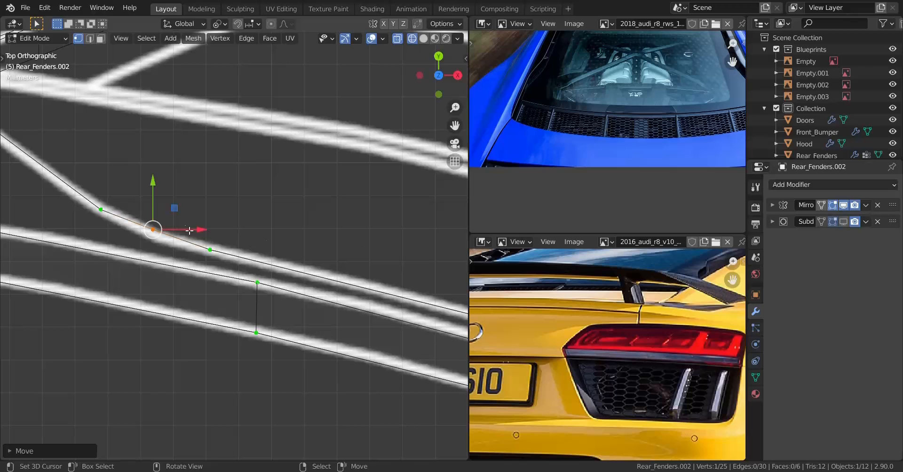
{"action": "left_click_drag", "start_coordinate": [189, 230], "coordinate": [187, 232]}
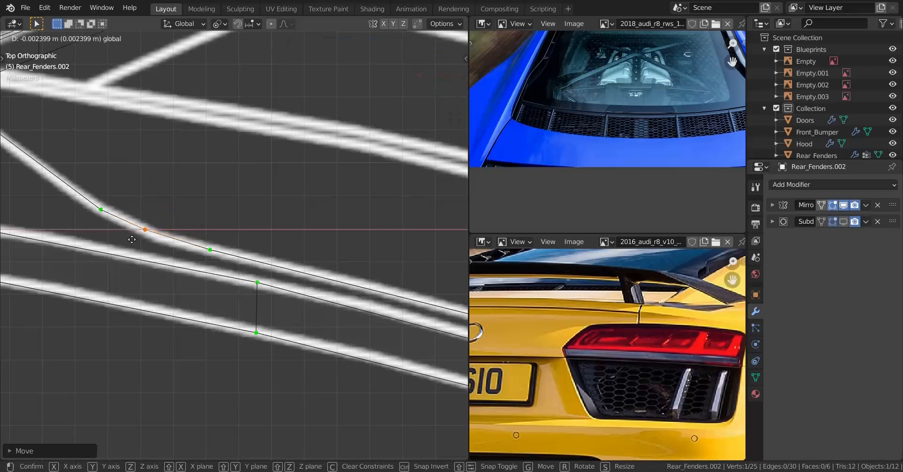
{"action": "left_click_drag", "start_coordinate": [126, 238], "coordinate": [126, 236]}
{"action": "key", "text": "KP_3"}
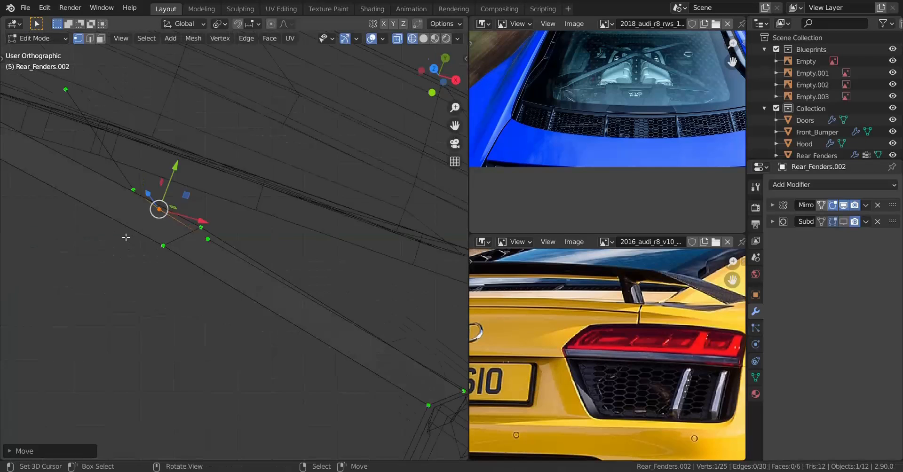
{"action": "left_click_drag", "start_coordinate": [261, 199], "coordinate": [266, 227]}
{"action": "key", "text": "ctrl+KP_1"}
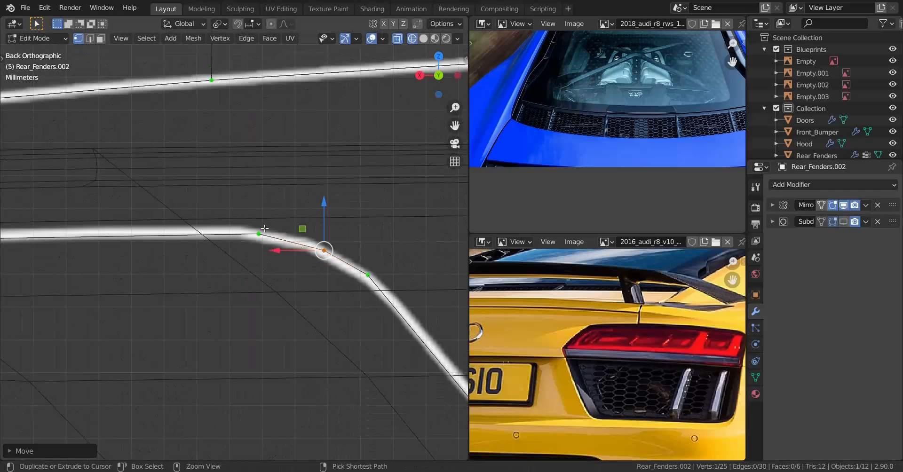
{"action": "key", "text": "z"}
{"action": "left_click", "coordinate": [314, 290]}
{"action": "mouse_move", "coordinate": [315, 291]}
{"action": "middle_mouse_down"}
{"action": "mouse_move", "coordinate": [270, 329]}
{"action": "mouse_move", "coordinate": [258, 301]}
{"action": "middle_mouse_up"}
{"action": "key", "text": "Tab"}
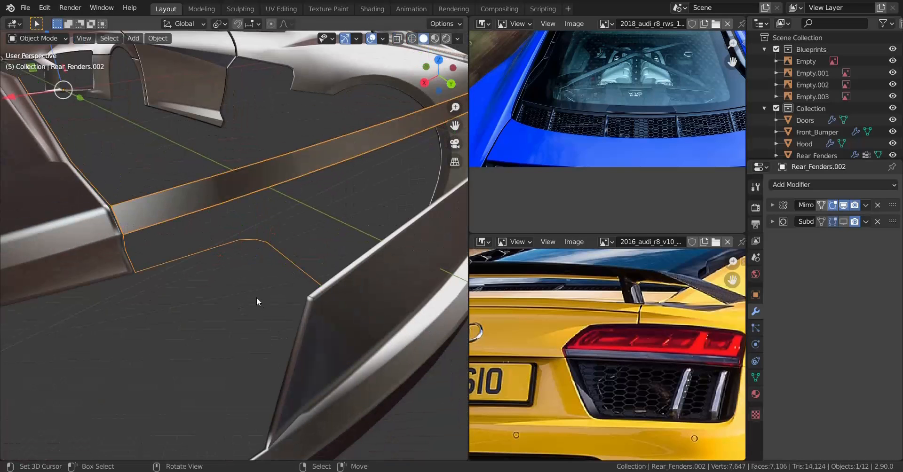
{"action": "key", "text": "Tab"}
In back view wireframe, extrude the slanted edge's lower corner vertex along X to the car's centre line.
{"action": "key", "text": "KP_3"}
{"action": "key", "text": "ctrl+KP_1"}
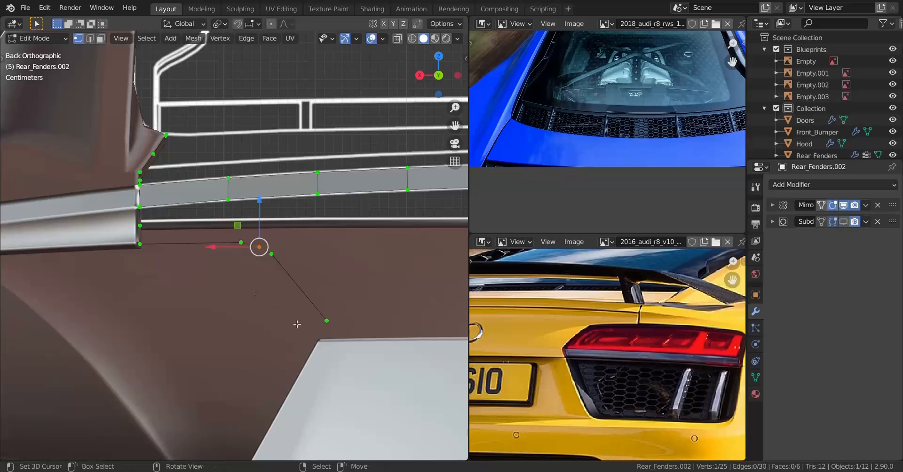
{"action": "right_click", "coordinate": [327, 321]}
{"action": "key", "text": "z"}
{"action": "left_click", "coordinate": [333, 329]}
{"action": "scroll", "coordinate": [334, 330], "scroll_direction": "down", "scroll_amount": 1}
{"action": "scroll", "coordinate": [334, 330], "scroll_direction": "down", "scroll_amount": 1}
{"action": "middle_click_drag", "start_coordinate": [379, 331], "coordinate": [210, 308], "text": "shift"}
{"action": "scroll", "coordinate": [207, 309], "scroll_direction": "up", "scroll_amount": 1}
{"action": "key", "text": "e"}
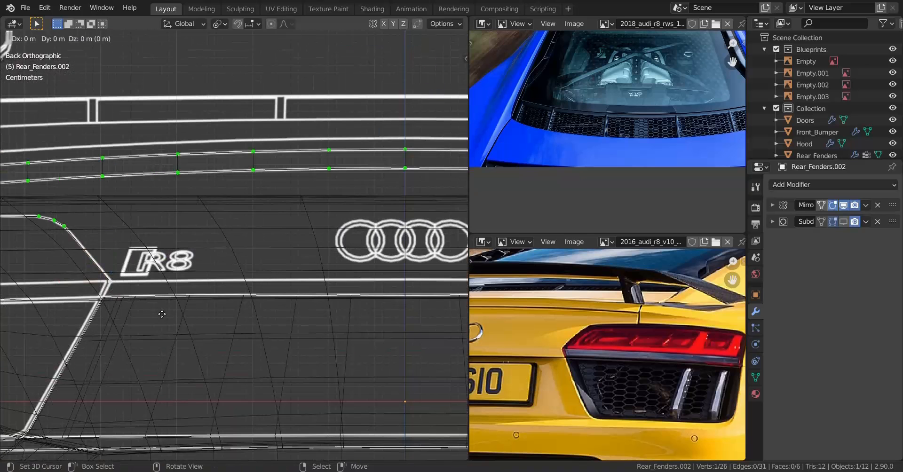
{"action": "key", "text": "x"}
{"action": "left_click", "coordinate": [23, 282]}
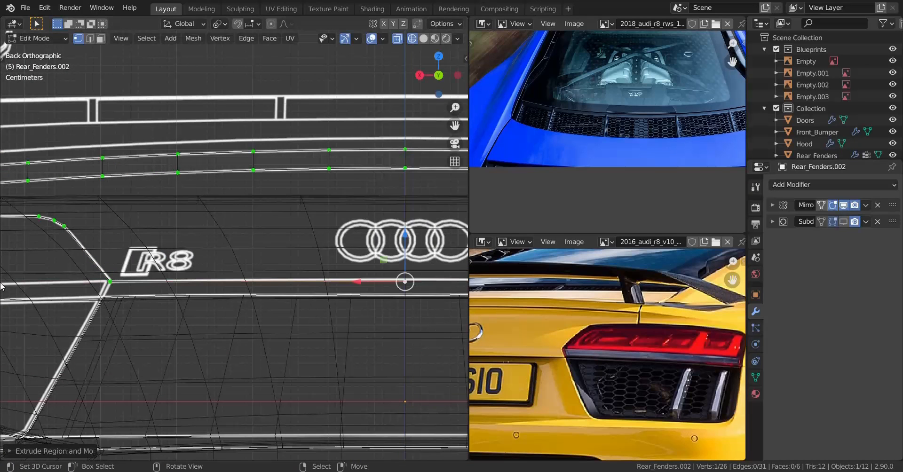
Raise the extruded centre-line vertex along Z onto the blueprint line below the Audi rings.
{"action": "middle_click_drag", "start_coordinate": [354, 274], "coordinate": [231, 258], "text": "shift"}
{"action": "scroll", "coordinate": [269, 268], "scroll_direction": "up", "scroll_amount": 4}
{"action": "scroll", "coordinate": [269, 268], "scroll_direction": "up", "scroll_amount": 4}
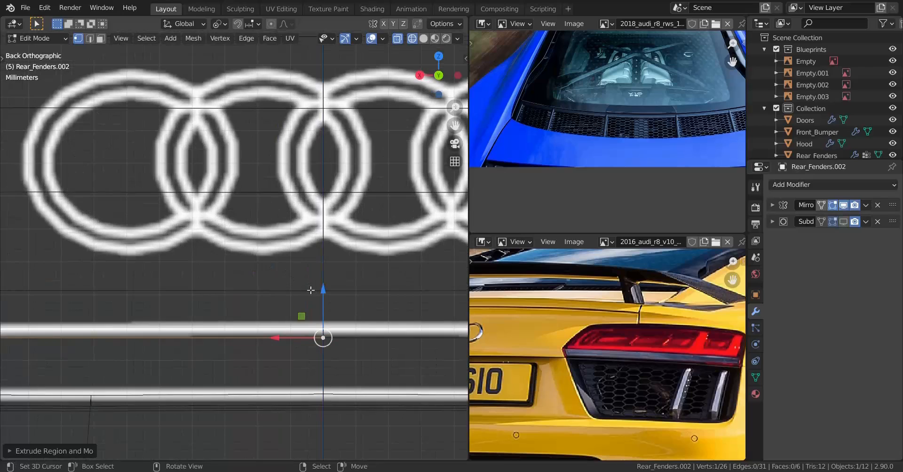
{"action": "key", "text": "g"}
{"action": "key", "text": "z"}
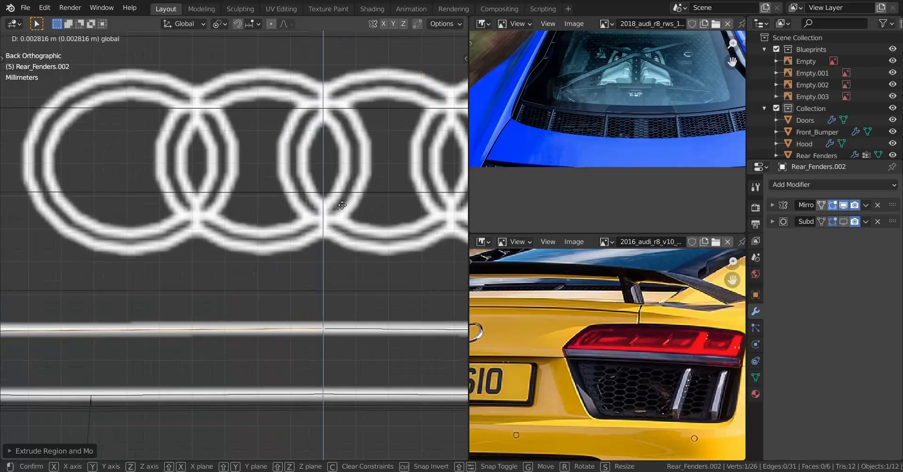
{"action": "left_click", "coordinate": [341, 208]}
Select the vertex where the upper curve begins and extrude it along X to the car's centre line.
{"action": "scroll", "coordinate": [255, 252], "scroll_direction": "down", "scroll_amount": 7}
{"action": "scroll", "coordinate": [255, 252], "scroll_direction": "down", "scroll_amount": 5}
{"action": "middle_click_drag", "start_coordinate": [139, 267], "coordinate": [2, 273], "text": "shift"}
{"action": "scroll", "coordinate": [345, 273], "scroll_direction": "up", "scroll_amount": 5}
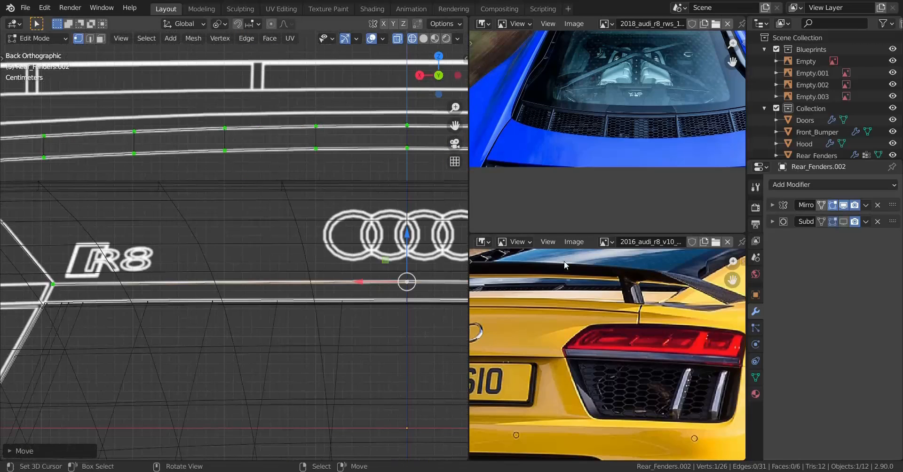
{"action": "scroll", "coordinate": [566, 263], "scroll_direction": "down", "scroll_amount": 2}
{"action": "scroll", "coordinate": [176, 275], "scroll_direction": "down", "scroll_amount": 1}
{"action": "middle_click_drag", "start_coordinate": [175, 275], "coordinate": [237, 284], "text": "shift"}
{"action": "scroll", "coordinate": [185, 270], "scroll_direction": "up", "scroll_amount": 2}
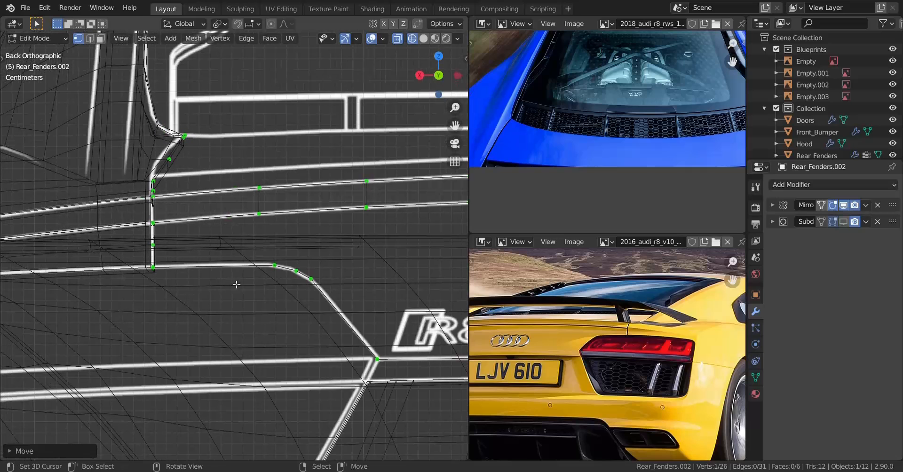
{"action": "left_click", "coordinate": [264, 268]}
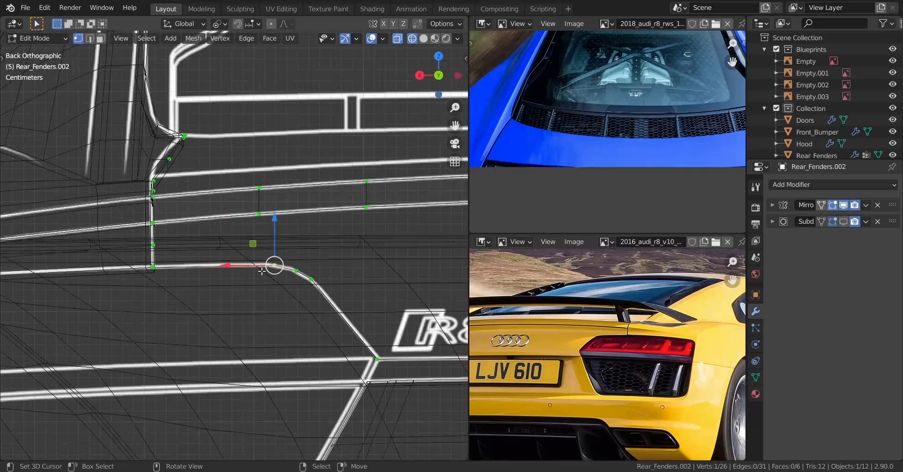
{"action": "scroll", "coordinate": [302, 276], "scroll_direction": "down", "scroll_amount": 4}
{"action": "middle_click_drag", "start_coordinate": [350, 280], "coordinate": [213, 257], "text": "shift"}
{"action": "key", "text": "e"}
{"action": "key", "text": "x"}
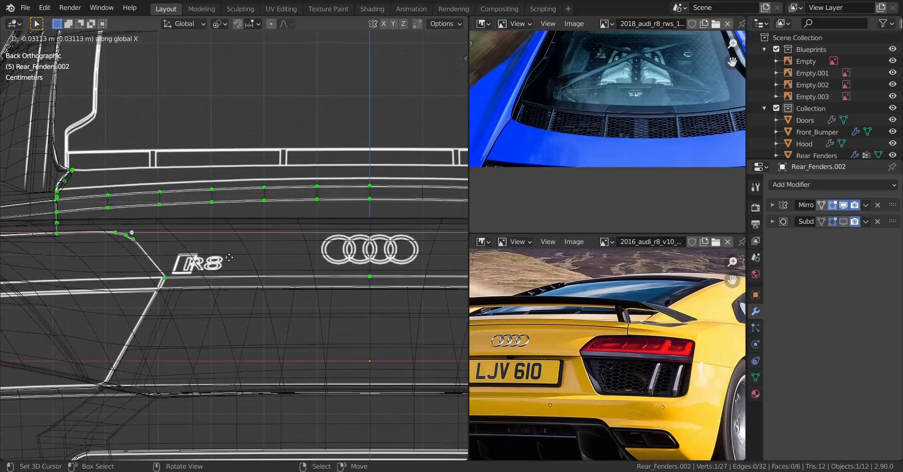
{"action": "left_click", "coordinate": [379, 238]}
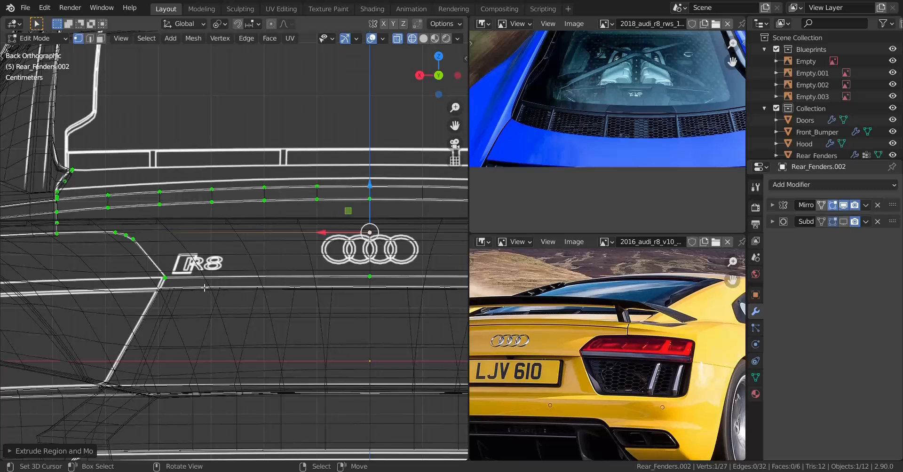
In side view, move the upper extruded centre-line vertex outward onto the blueprint's outer rear contour.
{"action": "key", "text": "KP_3"}
{"action": "scroll", "coordinate": [204, 288], "scroll_direction": "up", "scroll_amount": 4}
{"action": "key", "text": "g"}
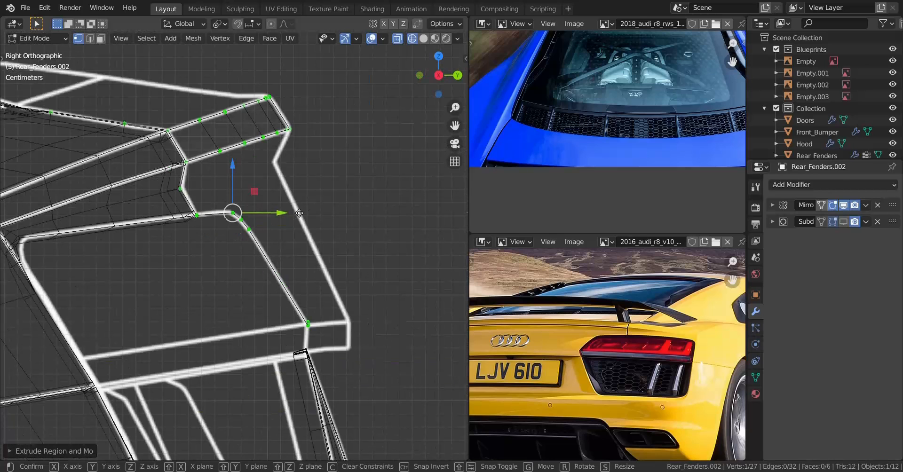
{"action": "key", "text": "y"}
{"action": "key", "text": "y"}
{"action": "key", "text": "y"}
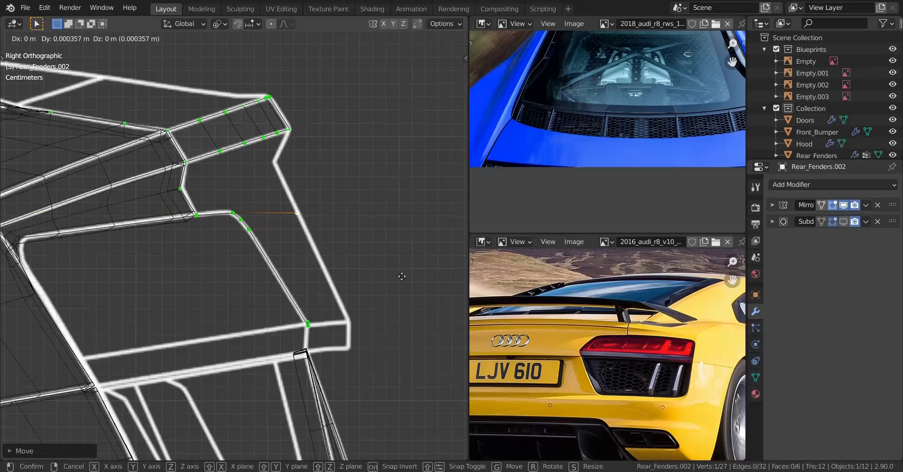
{"action": "left_click", "coordinate": [412, 307]}
Turn on the Screencast Keys display.
{"action": "key", "text": "n"}
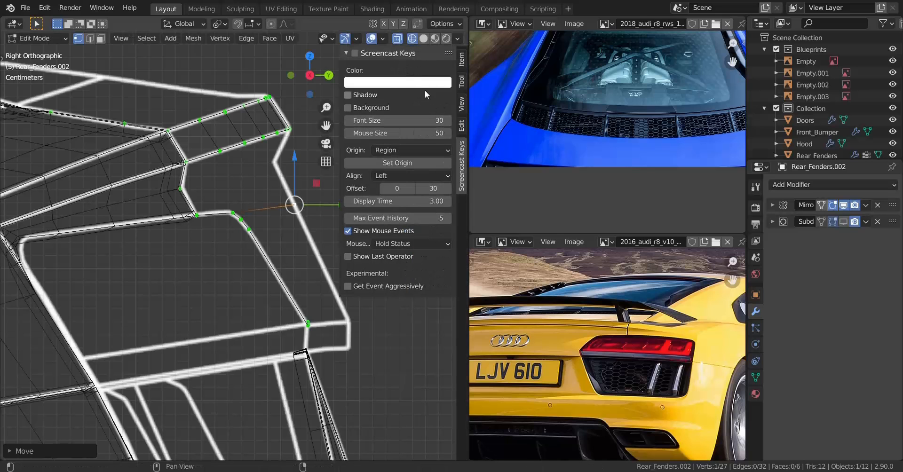
{"action": "left_click", "coordinate": [356, 53]}
{"action": "key", "text": "n"}
Fine-tune the upper centre-line vertex so it sits precisely on the outer blueprint contour in side view.
{"action": "scroll", "coordinate": [239, 241], "scroll_direction": "up", "scroll_amount": 5}
{"action": "middle_click_drag", "start_coordinate": [377, 185], "coordinate": [380, 243], "text": "shift"}
{"action": "scroll", "coordinate": [379, 244], "scroll_direction": "up", "scroll_amount": 1}
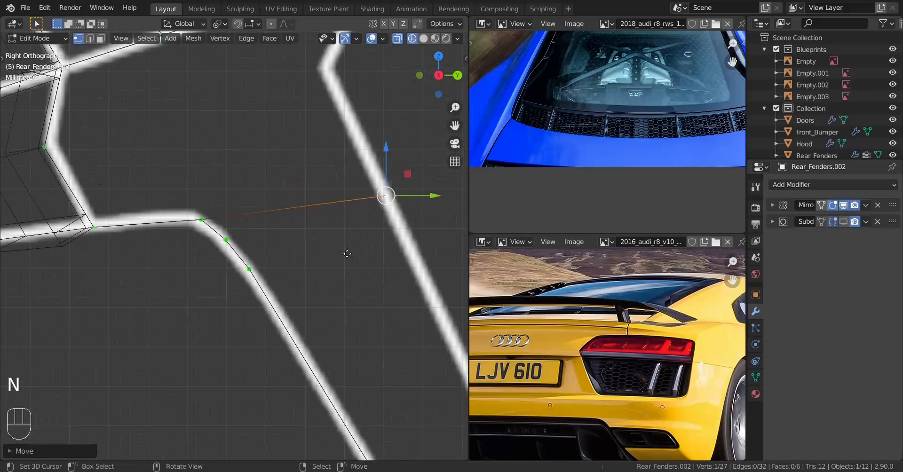
{"action": "key", "text": "g"}
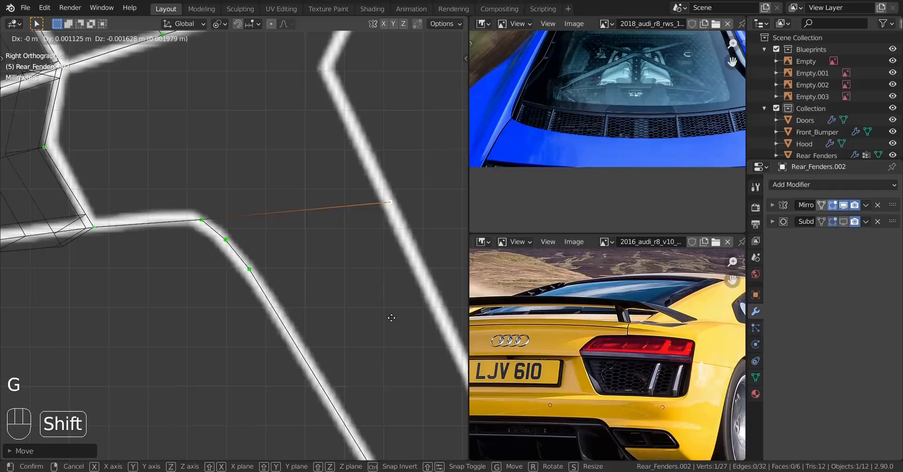
{"action": "left_click", "coordinate": [391, 318]}
{"action": "key", "text": "g"}
{"action": "key", "text": "shift"}
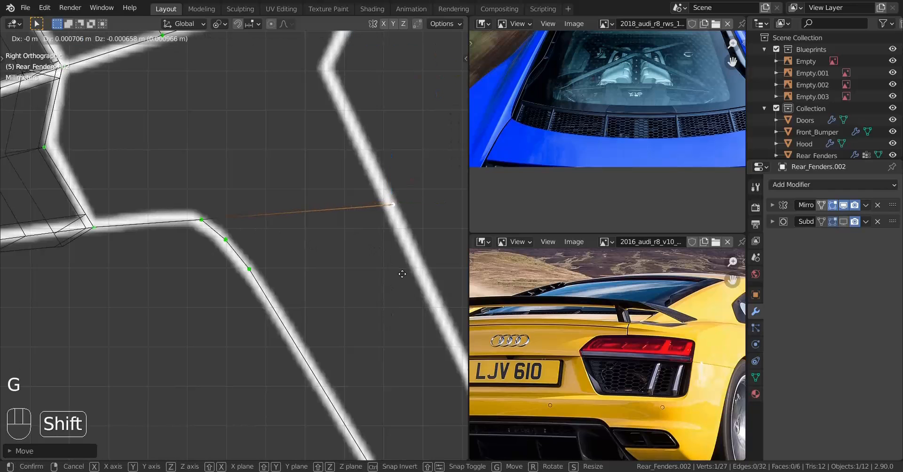
{"action": "left_click", "coordinate": [402, 271]}
Select the lower centre-line vertex and move it out to the outer corner of the blueprint contour in side view.
{"action": "scroll", "coordinate": [327, 241], "scroll_direction": "down", "scroll_amount": 5}
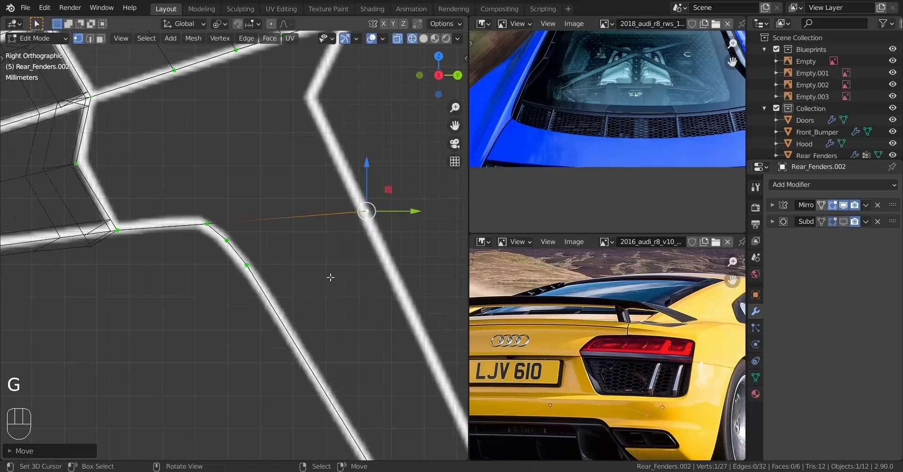
{"action": "scroll", "coordinate": [222, 313], "scroll_direction": "up", "scroll_amount": 5}
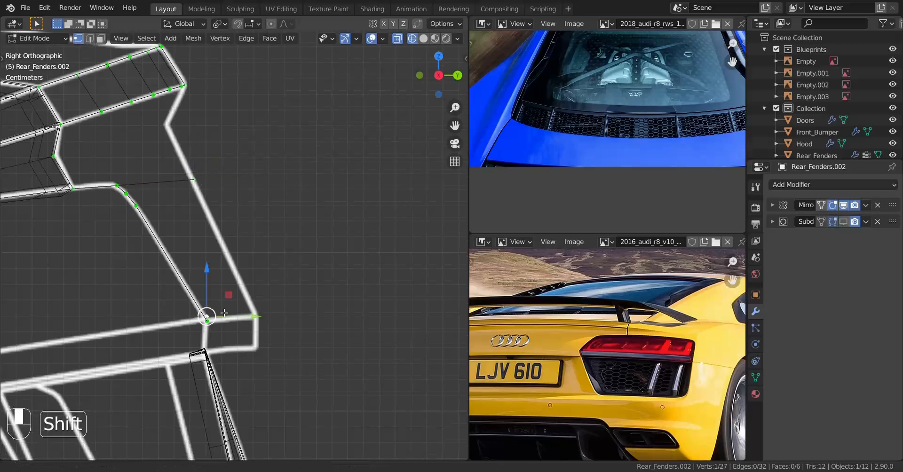
{"action": "key", "text": "g"}
{"action": "key", "text": "shift"}
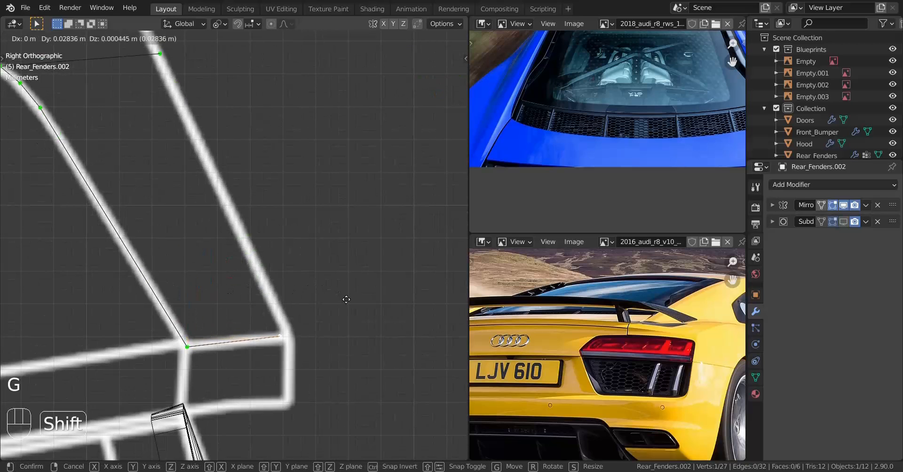
{"action": "left_click", "coordinate": [433, 312], "text": "shift"}
In back view with solid shading, add four evenly spaced cuts to the long upper edge without sliding them.
{"action": "scroll", "coordinate": [325, 303], "scroll_direction": "down", "scroll_amount": 6}
{"action": "middle_click_drag", "start_coordinate": [318, 303], "coordinate": [171, 338]}
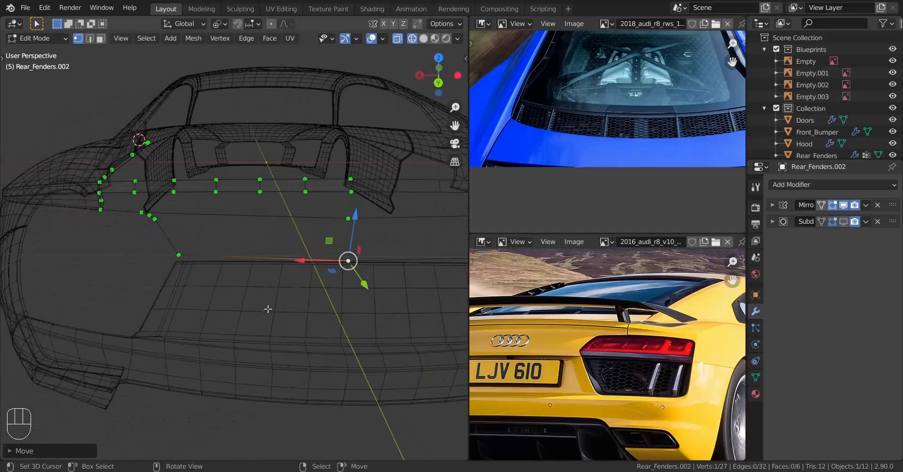
{"action": "key", "text": "KP_3"}
{"action": "key", "text": "ctrl+KP_1"}
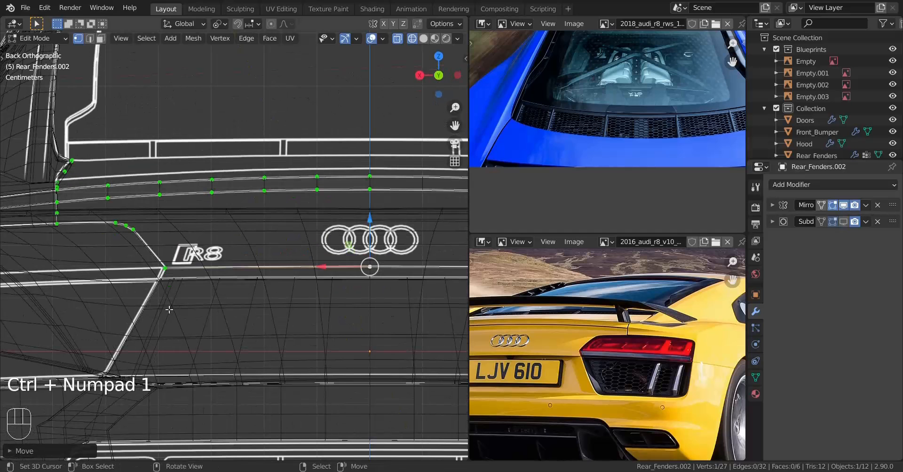
{"action": "middle_click_drag", "start_coordinate": [154, 294], "coordinate": [222, 350], "text": "shift"}
{"action": "scroll", "coordinate": [222, 349], "scroll_direction": "down", "scroll_amount": 1}
{"action": "key", "text": "z"}
{"action": "scroll", "coordinate": [239, 307], "scroll_direction": "up", "scroll_amount": 2}
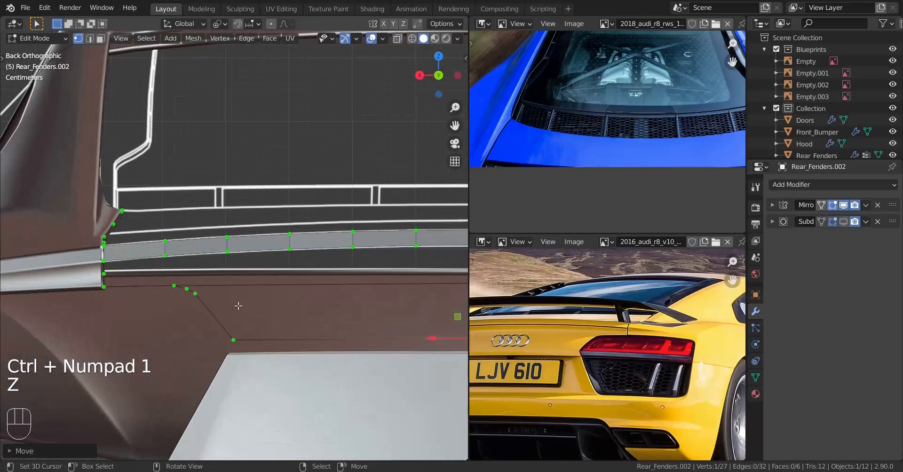
{"action": "middle_click_drag", "start_coordinate": [248, 298], "coordinate": [144, 294], "text": "shift"}
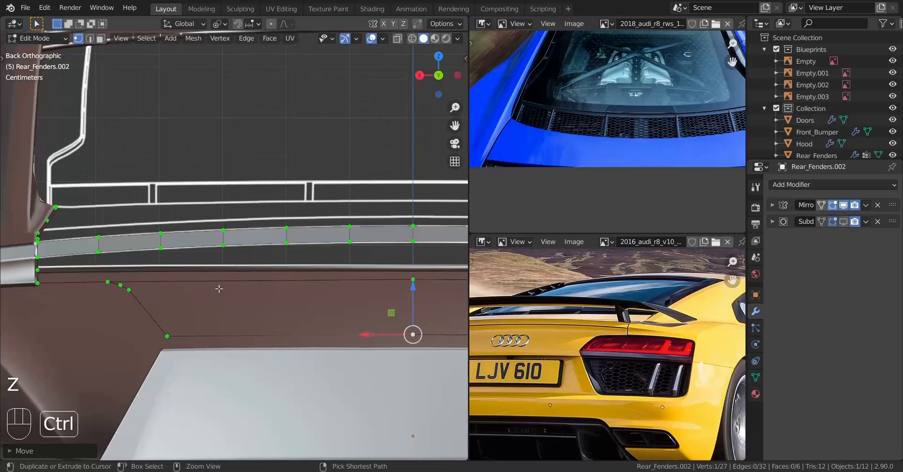
{"action": "key", "text": "ctrl+r"}
{"action": "scroll", "coordinate": [222, 289], "scroll_direction": "up", "scroll_amount": 1}
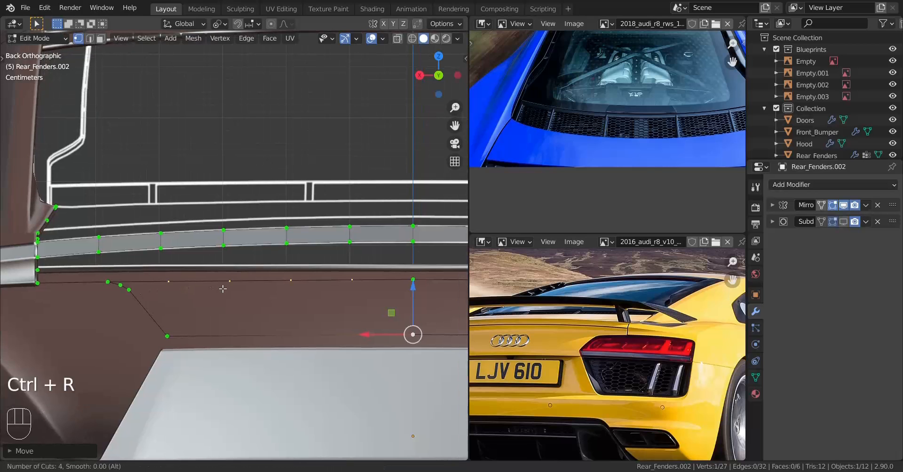
{"action": "left_click", "coordinate": [223, 289]}
{"action": "right_click", "coordinate": [223, 289]}
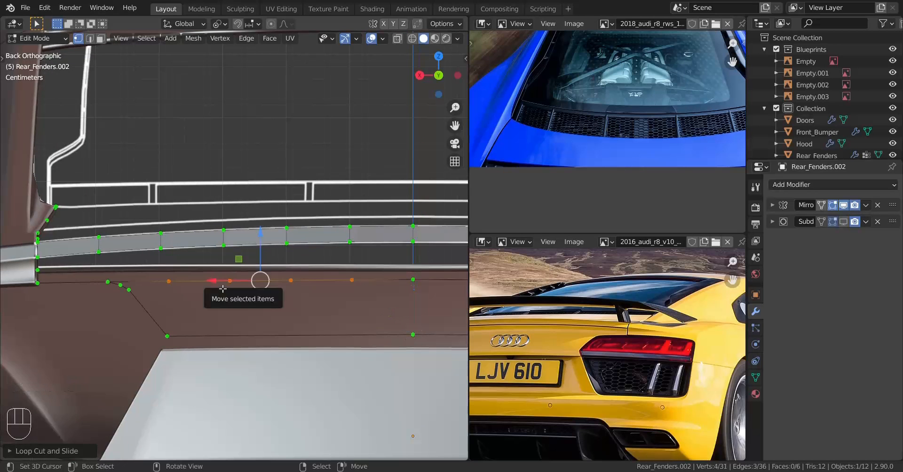
In top view wireframe, move the four new vertices about 0.0085 m along Y to follow the bumper curve.
{"action": "key", "text": "KP_3"}
{"action": "key", "text": "KP_7"}
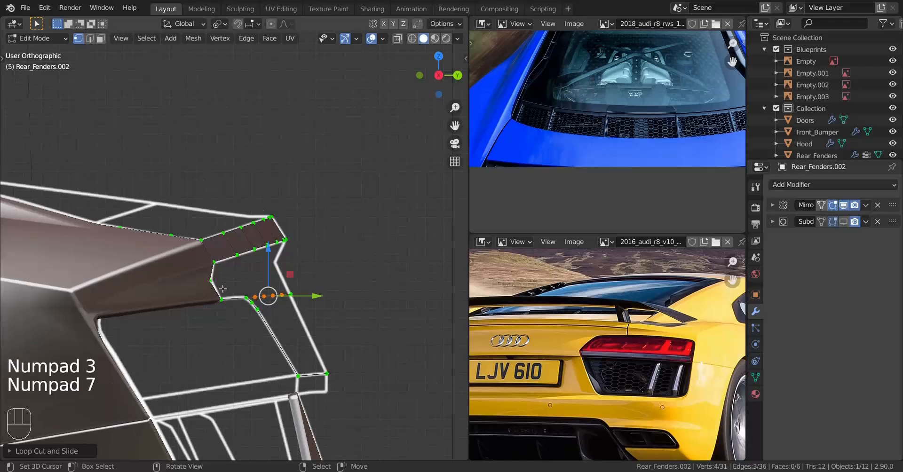
{"action": "key", "text": "z"}
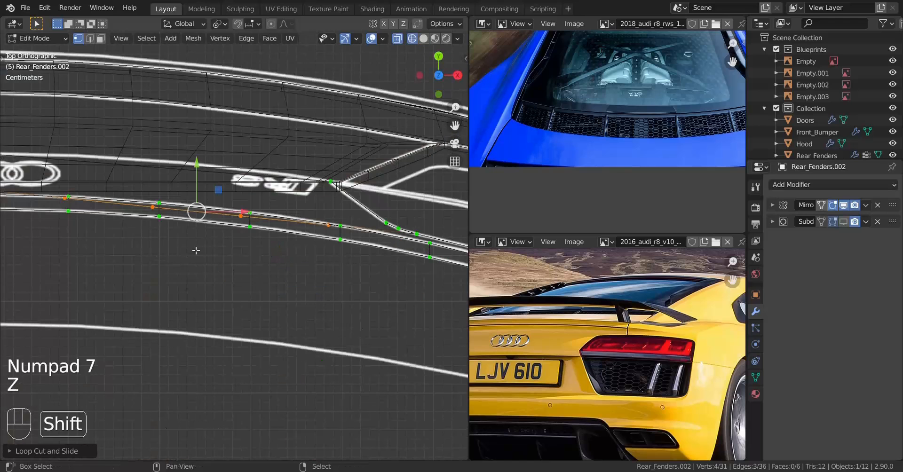
{"action": "mouse_move", "coordinate": [196, 250]}
{"action": "middle_mouse_down", "text": "shift"}
{"action": "mouse_move", "coordinate": [264, 295]}
{"action": "mouse_move", "coordinate": [312, 262]}
{"action": "middle_mouse_up", "text": "shift"}
{"action": "key", "text": "g"}
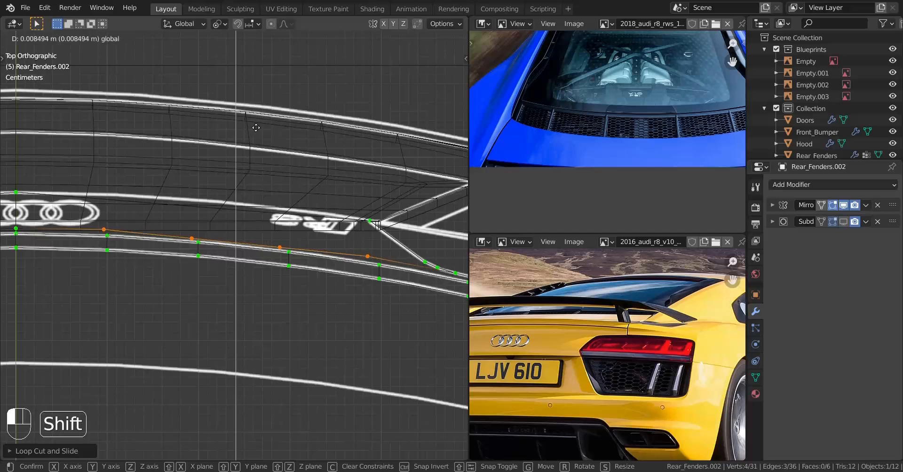
{"action": "left_click", "coordinate": [254, 127]}
Switch to solid shading and object mode, and hide every object except the rear bumper piece.
{"action": "middle_click_drag", "start_coordinate": [366, 226], "coordinate": [248, 210], "text": "shift"}
{"action": "key", "text": "z"}
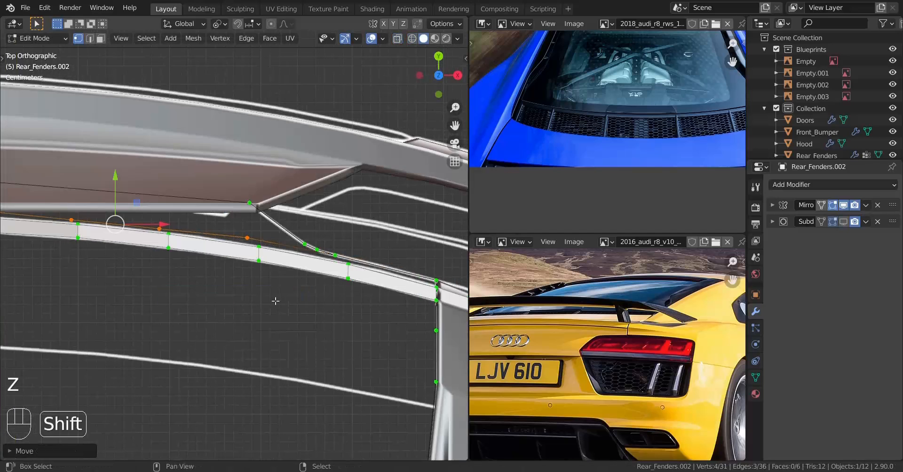
{"action": "middle_click_drag", "start_coordinate": [273, 302], "coordinate": [229, 270]}
{"action": "key", "text": "Tab"}
{"action": "key", "text": "ctrl+i"}
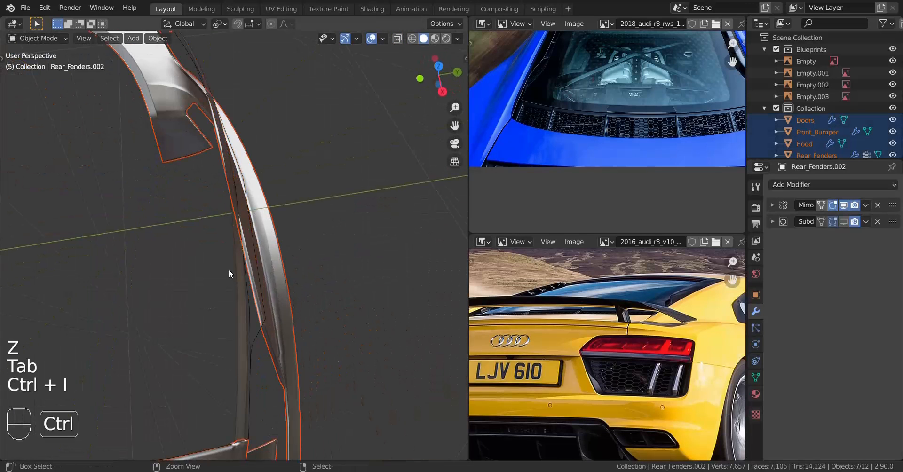
{"action": "key", "text": "h"}
In top view edit mode, deselect the outermost new vertex and raise the remaining three along Y.
{"action": "key", "text": "KP_7"}
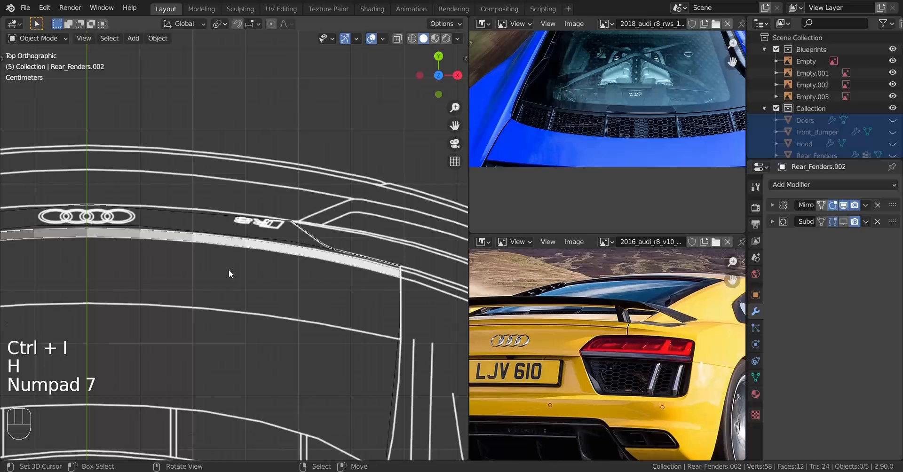
{"action": "scroll", "coordinate": [228, 269], "scroll_direction": "up", "scroll_amount": 2}
{"action": "key", "text": "Tab"}
{"action": "middle_click_drag", "start_coordinate": [303, 267], "coordinate": [196, 277], "text": "shift"}
{"action": "scroll", "coordinate": [195, 278], "scroll_direction": "up", "scroll_amount": 2}
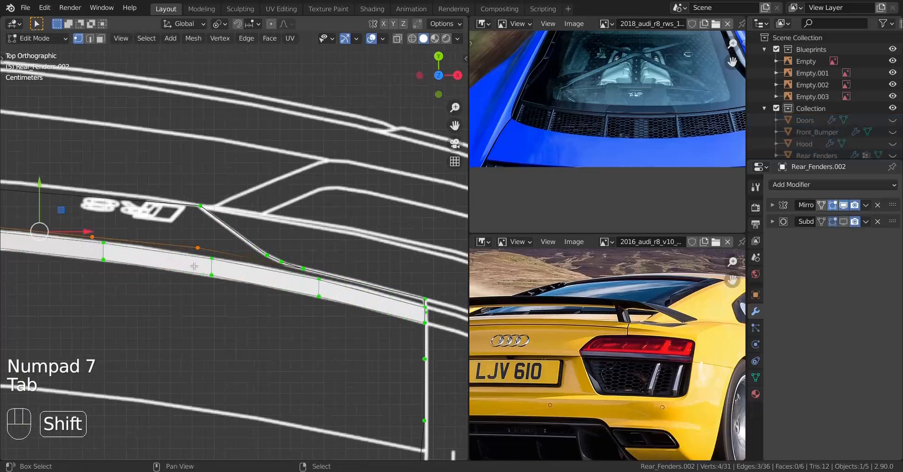
{"action": "middle_click_drag", "start_coordinate": [344, 273], "coordinate": [258, 250], "text": "shift"}
{"action": "scroll", "coordinate": [258, 250], "scroll_direction": "up", "scroll_amount": 2}
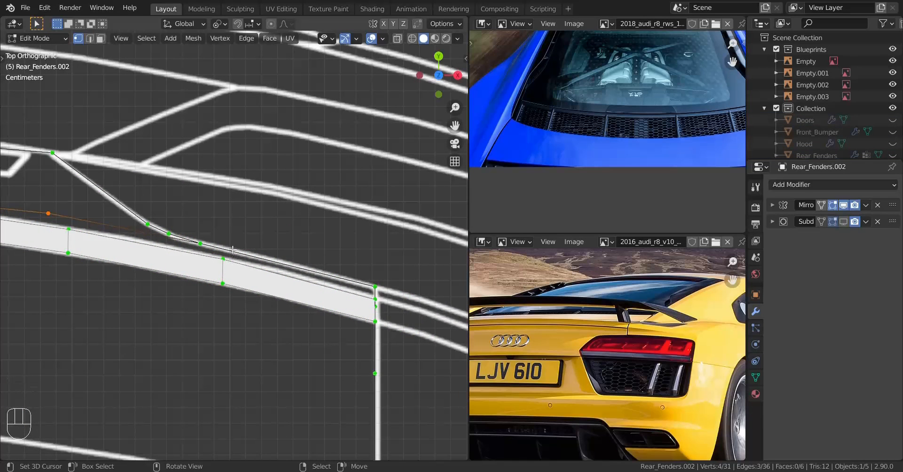
{"action": "middle_click_drag", "start_coordinate": [50, 219], "coordinate": [270, 272], "text": "shift"}
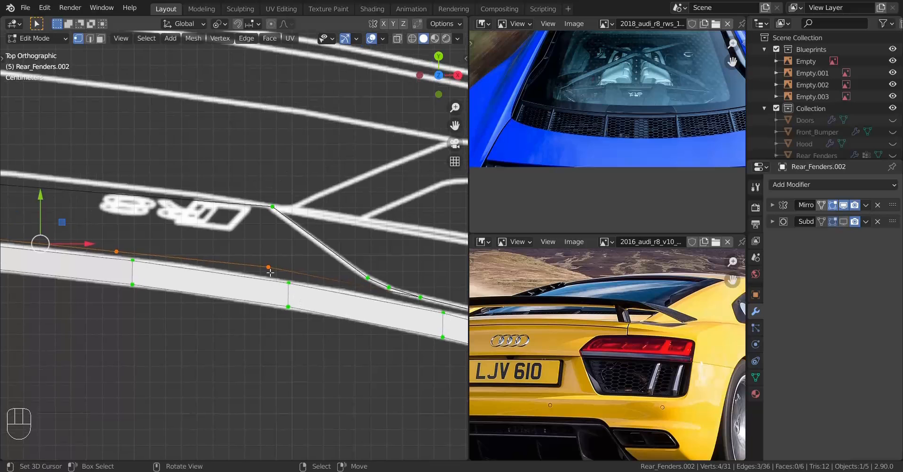
{"action": "left_click_drag", "start_coordinate": [51, 202], "coordinate": [53, 210], "text": "shift"}
{"action": "right_click", "coordinate": [272, 272], "text": "shift"}
{"action": "middle_click_drag", "start_coordinate": [28, 271], "coordinate": [247, 289], "text": "shift"}
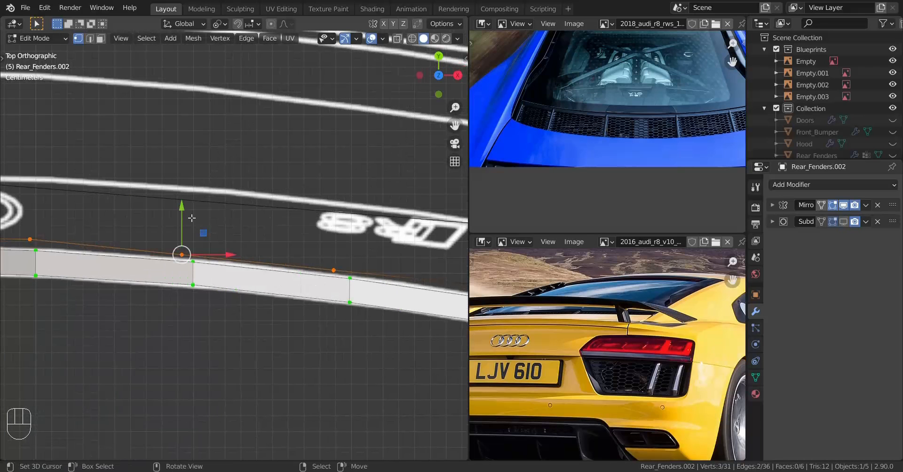
{"action": "left_click_drag", "start_coordinate": [192, 219], "coordinate": [202, 150], "text": "shift"}
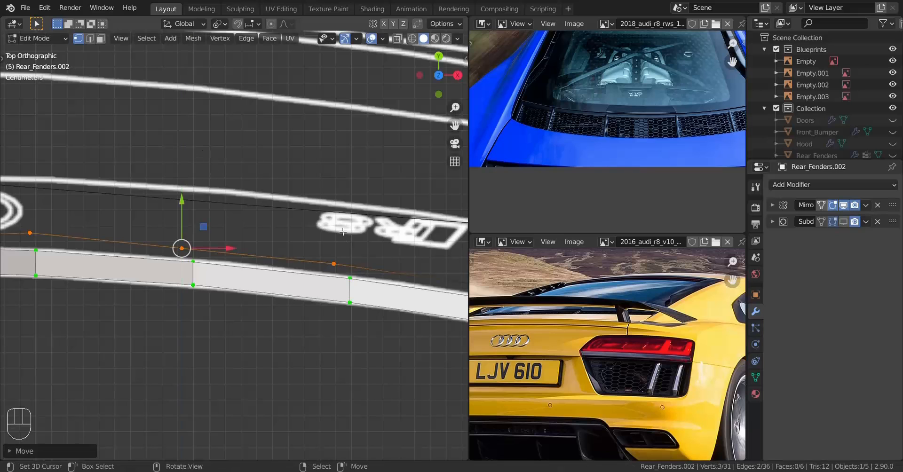
Try to shape the curve by deselecting the new vertices one by one towards the centre and adjusting the rest along Y.
{"action": "right_click", "coordinate": [334, 266], "text": "shift"}
{"action": "middle_click_drag", "start_coordinate": [170, 259], "coordinate": [269, 272], "text": "shift"}
{"action": "left_click_drag", "start_coordinate": [206, 214], "coordinate": [212, 196]}
{"action": "middle_click_drag", "start_coordinate": [173, 243], "coordinate": [308, 268], "text": "shift"}
{"action": "right_click", "coordinate": [416, 287], "text": "shift"}
{"action": "left_click_drag", "start_coordinate": [267, 230], "coordinate": [267, 307]}
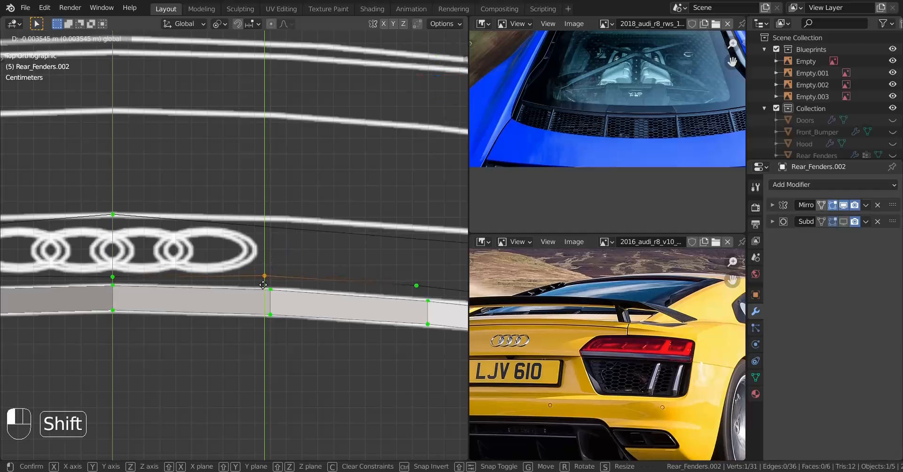
{"action": "left_click_drag", "start_coordinate": [264, 269], "coordinate": [262, 273], "text": "shift"}
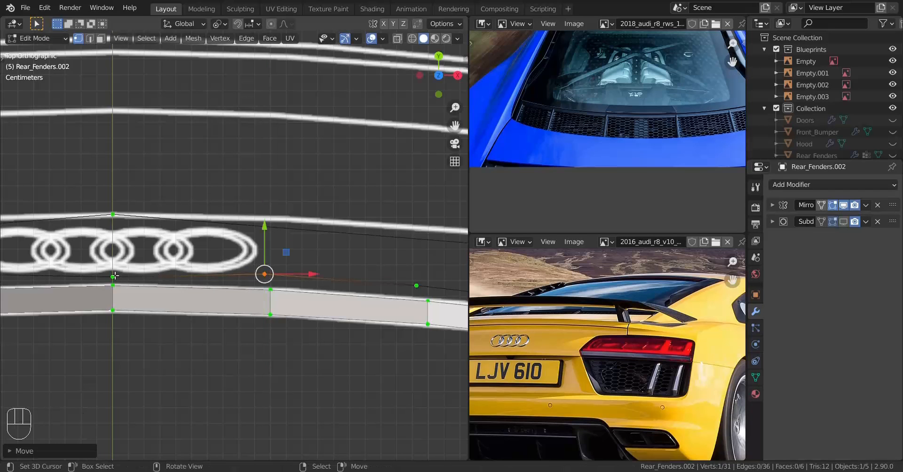
Try to move the upper row's centre-line vertex about 0.003 m along Y to continue the curve.
{"action": "left_click", "coordinate": [112, 276]}
{"action": "left_click_drag", "start_coordinate": [116, 235], "coordinate": [119, 218], "text": "shift"}
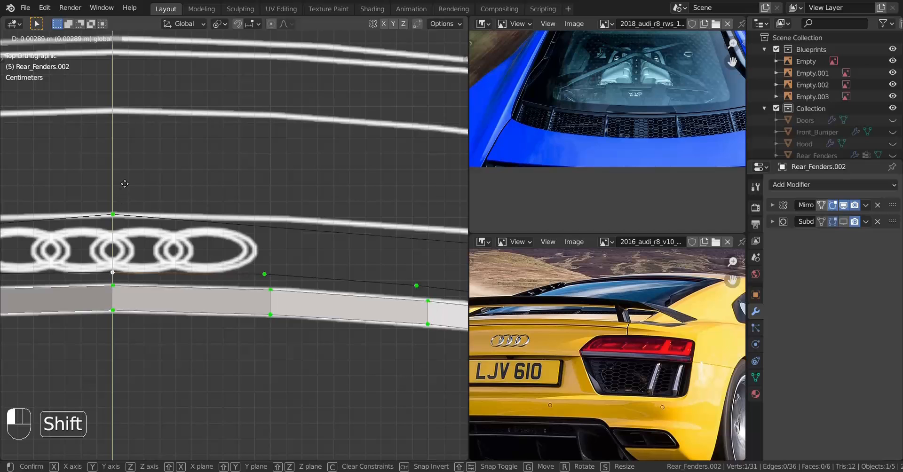
{"action": "left_click_drag", "start_coordinate": [125, 183], "coordinate": [124, 183], "text": "shift"}
Inspect the row in side view and undo the centre-line vertex's shift along Y.
{"action": "key", "text": "KP_3"}
{"action": "key", "text": "Tab"}
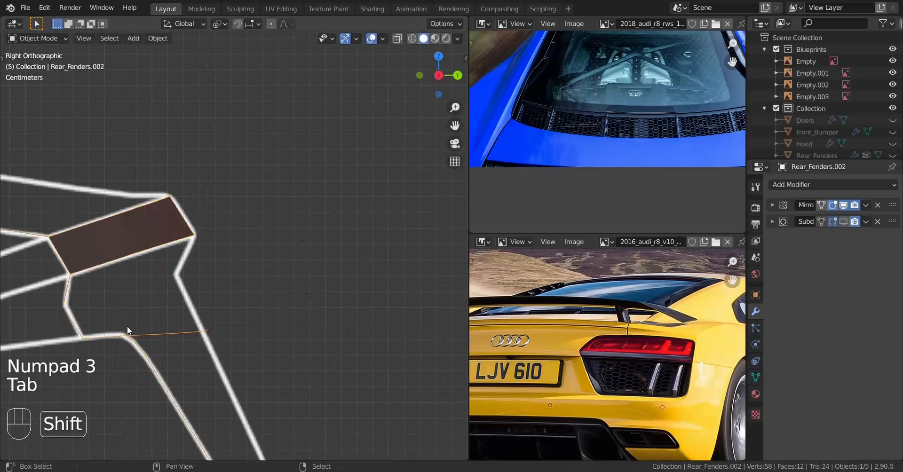
{"action": "key", "text": "Tab"}
{"action": "scroll", "coordinate": [231, 291], "scroll_direction": "up", "scroll_amount": 3}
{"action": "key", "text": "ctrl+z"}
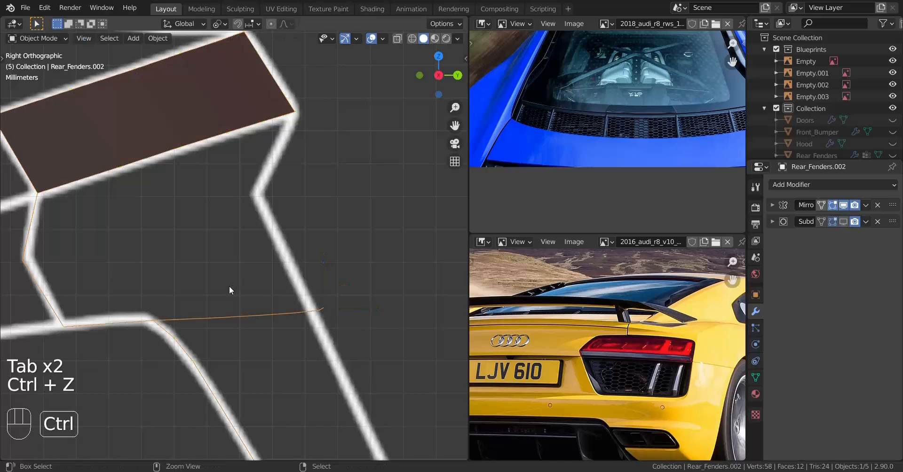
{"action": "key", "text": "ctrl+z"}
{"action": "key", "text": "ctrl+z"}
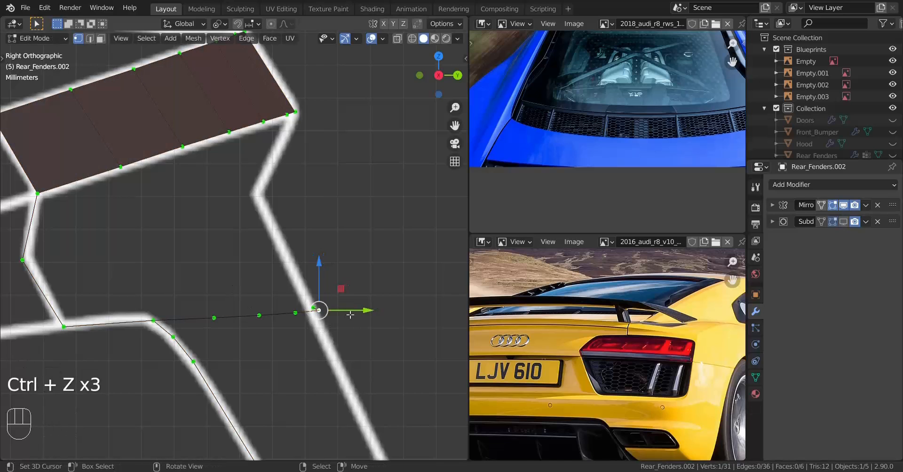
Try to pull the new vertices near the centre line back along Y in side view.
{"action": "left_click_drag", "start_coordinate": [362, 309], "coordinate": [178, 292], "text": "shift"}
{"action": "middle_click_drag", "start_coordinate": [219, 294], "coordinate": [275, 290], "text": "shift"}
{"action": "scroll", "coordinate": [274, 290], "scroll_direction": "up", "scroll_amount": 1}
{"action": "right_click", "coordinate": [305, 314]}
{"action": "left_click_drag", "start_coordinate": [371, 324], "coordinate": [218, 287], "text": "shift"}
Undo the vertex adjustments back to the selection of three new vertices and return to top view.
{"action": "key", "text": "ctrl+z"}
{"action": "key", "text": "ctrl+z"}
{"action": "key", "text": "ctrl+z"}
{"action": "key", "text": "ctrl+z"}
{"action": "key", "text": "ctrl+z"}
{"action": "key", "text": "ctrl+z"}
{"action": "key", "text": "ctrl+z"}
{"action": "key", "text": "ctrl+z"}
{"action": "key", "text": "ctrl+z"}
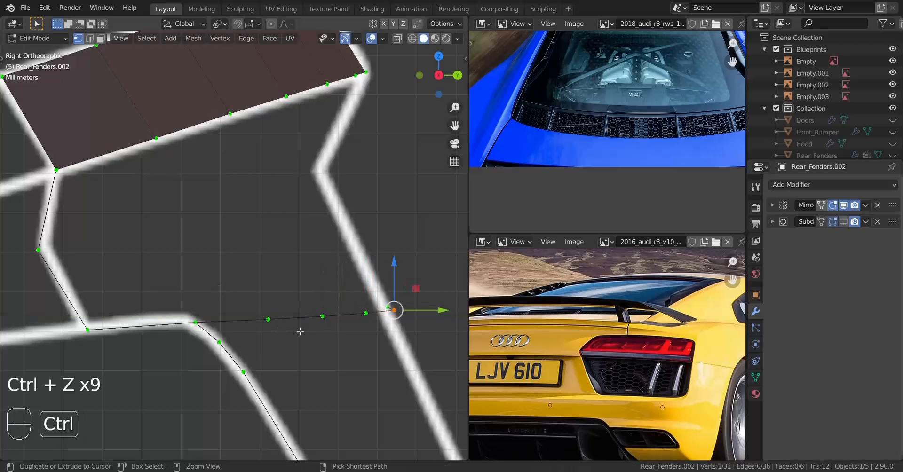
{"action": "key", "text": "ctrl+z"}
{"action": "key", "text": "ctrl+z"}
{"action": "key", "text": "ctrl+z"}
{"action": "key", "text": "ctrl+z"}
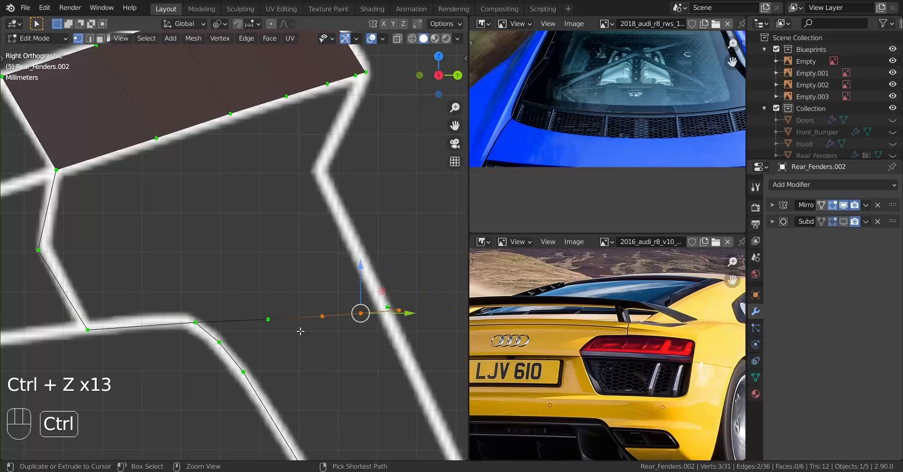
{"action": "key", "text": "KP_7"}
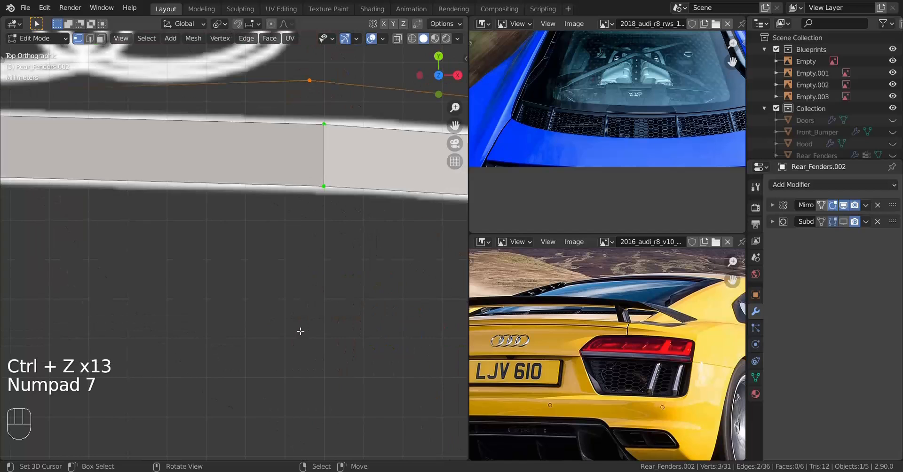
In top view, shift the upper row's centre-line vertex and its neighbour along Y to smooth the row's curve.
{"action": "scroll", "coordinate": [300, 331], "scroll_direction": "down", "scroll_amount": 5}
{"action": "scroll", "coordinate": [451, 347], "scroll_direction": "up", "scroll_amount": 1}
{"action": "middle_click_drag", "start_coordinate": [165, 268], "coordinate": [337, 347], "text": "shift"}
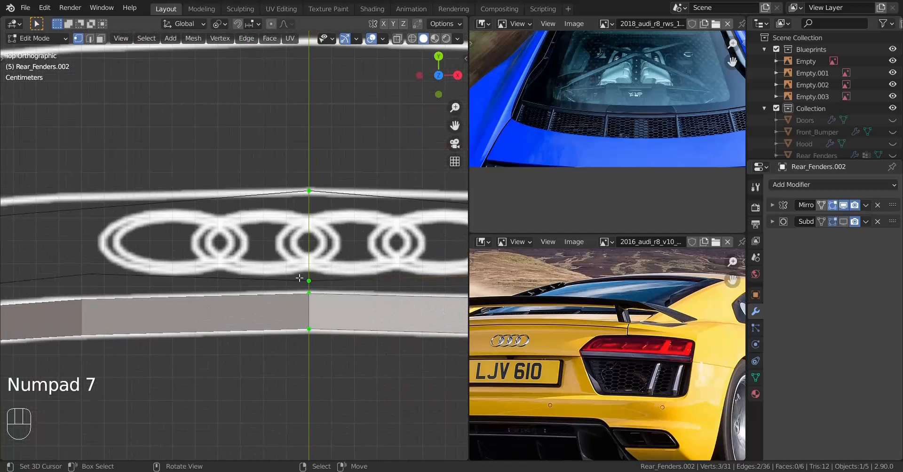
{"action": "left_click", "coordinate": [308, 278]}
{"action": "left_click_drag", "start_coordinate": [308, 278], "coordinate": [315, 226], "text": "shift"}
{"action": "left_click_drag", "start_coordinate": [315, 239], "coordinate": [315, 239]}
{"action": "middle_click_drag", "start_coordinate": [346, 287], "coordinate": [142, 274], "text": "shift"}
{"action": "left_click", "coordinate": [324, 262]}
{"action": "left_click_drag", "start_coordinate": [326, 252], "coordinate": [353, 328]}
Nudge the next two vertices outward from the centre along Y to follow the blueprint curve.
{"action": "scroll", "coordinate": [362, 328], "scroll_direction": "down", "scroll_amount": 3}
{"action": "middle_click_drag", "start_coordinate": [367, 329], "coordinate": [182, 315], "text": "shift"}
{"action": "scroll", "coordinate": [183, 313], "scroll_direction": "up", "scroll_amount": 2}
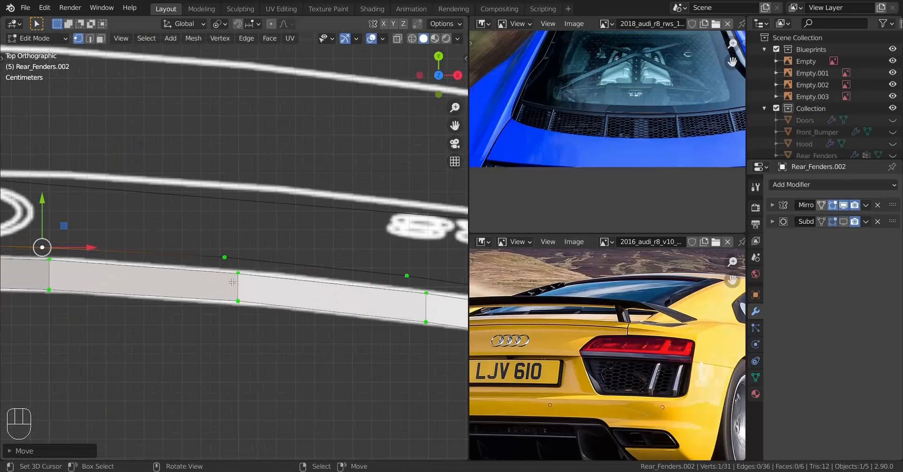
{"action": "left_click", "coordinate": [229, 265]}
{"action": "left_click_drag", "start_coordinate": [227, 221], "coordinate": [227, 220]}
{"action": "middle_click_drag", "start_coordinate": [205, 253], "coordinate": [279, 267], "text": "shift"}
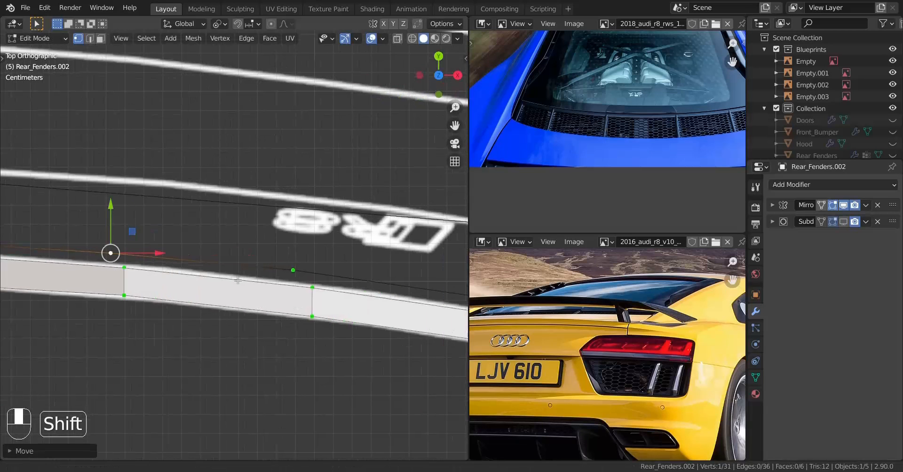
{"action": "left_click_drag", "start_coordinate": [294, 233], "coordinate": [294, 233], "text": "shift"}
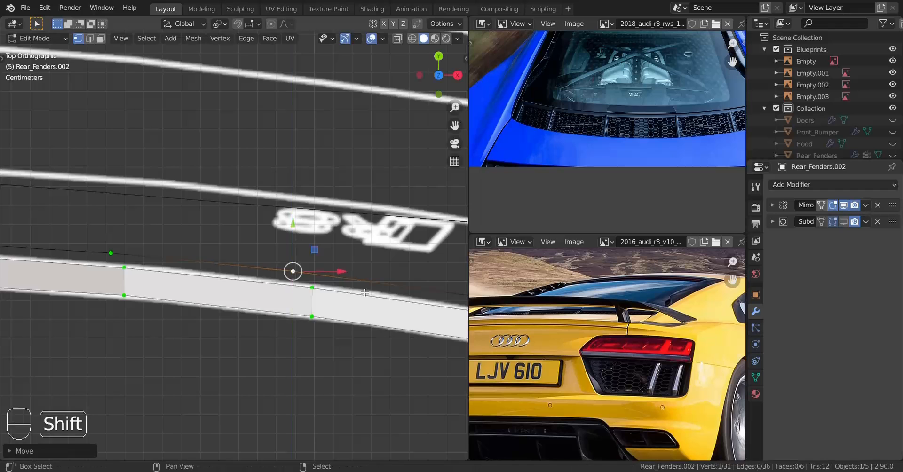
Fine-tune the Y position of the row's outermost free vertex near the tail-light corner.
{"action": "middle_click_drag", "start_coordinate": [294, 235], "coordinate": [103, 223], "text": "shift"}
{"action": "scroll", "coordinate": [271, 287], "scroll_direction": "down", "scroll_amount": 1}
{"action": "scroll", "coordinate": [272, 288], "scroll_direction": "down", "scroll_amount": 1}
{"action": "scroll", "coordinate": [273, 289], "scroll_direction": "up", "scroll_amount": 1}
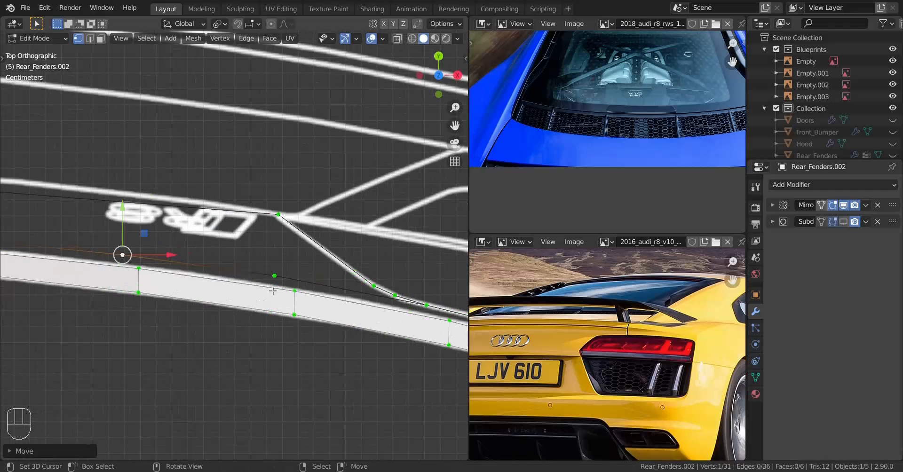
{"action": "left_click", "coordinate": [274, 276]}
{"action": "left_click_drag", "start_coordinate": [282, 235], "coordinate": [282, 236], "text": "shift"}
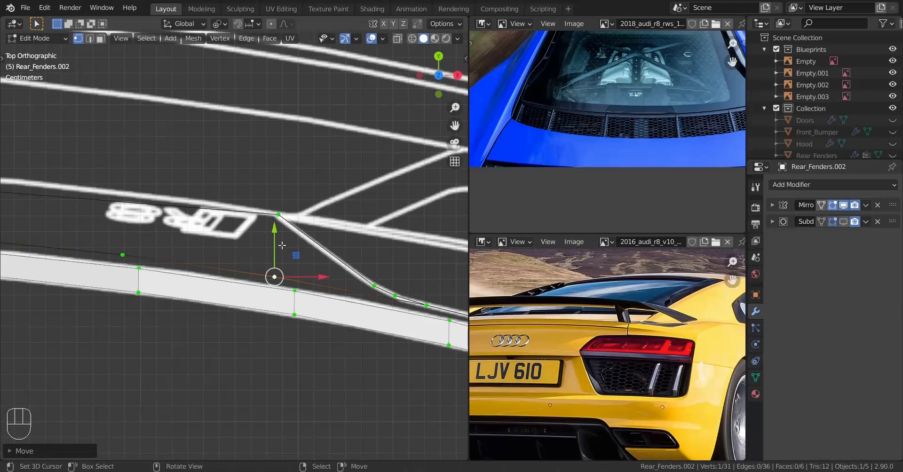
In side view, adjust the heights of the row's three middle vertices along Z to form an even line.
{"action": "key", "text": "KP_3"}
{"action": "scroll", "coordinate": [282, 245], "scroll_direction": "up", "scroll_amount": 3}
{"action": "scroll", "coordinate": [282, 245], "scroll_direction": "up", "scroll_amount": 1}
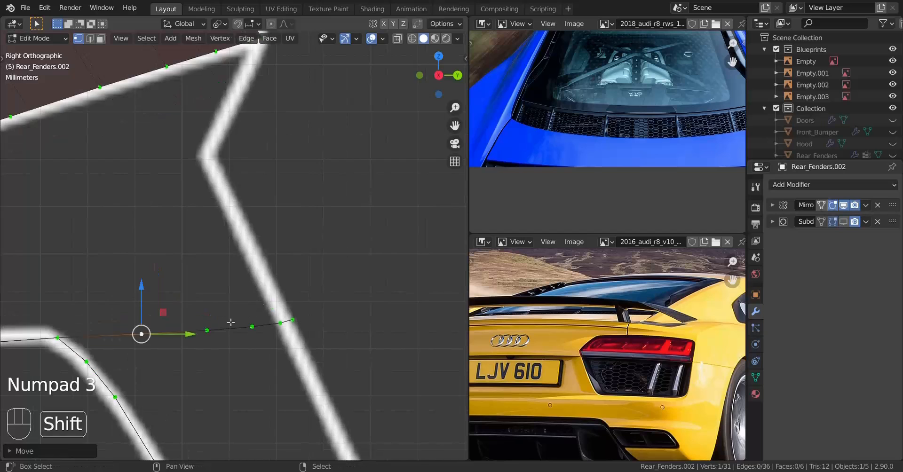
{"action": "middle_click_drag", "start_coordinate": [212, 329], "coordinate": [288, 292], "text": "shift"}
{"action": "left_click_drag", "start_coordinate": [219, 257], "coordinate": [222, 247], "text": "shift"}
{"action": "left_click", "coordinate": [282, 292]}
{"action": "left_click_drag", "start_coordinate": [283, 255], "coordinate": [287, 227], "text": "shift"}
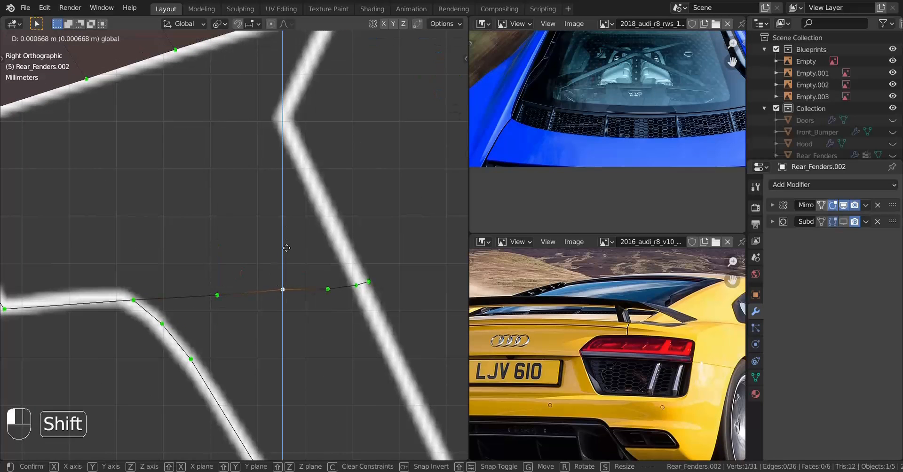
{"action": "left_click", "coordinate": [329, 289]}
{"action": "left_click_drag", "start_coordinate": [287, 256], "coordinate": [335, 243], "text": "shift"}
{"action": "middle_click_drag", "start_coordinate": [336, 244], "coordinate": [291, 253], "text": "shift"}
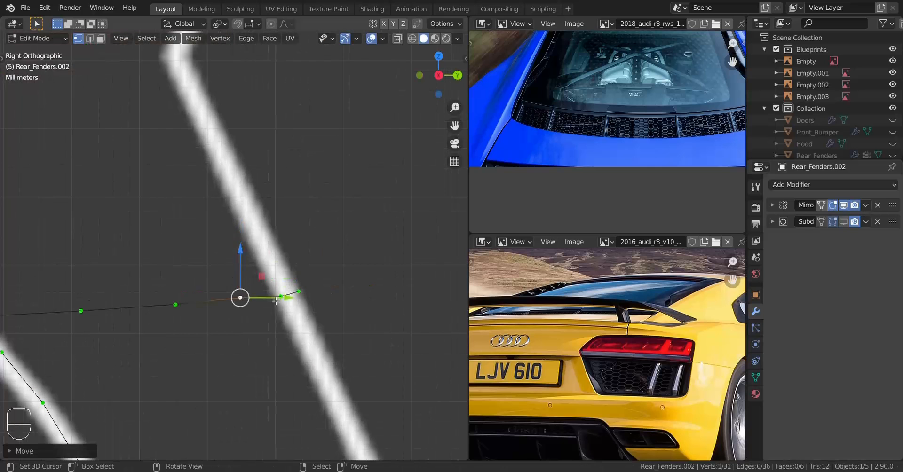
Adjust the heights of the two row vertices nearest the centre line along Z to continue the line.
{"action": "left_click_drag", "start_coordinate": [288, 256], "coordinate": [319, 293], "text": "shift"}
{"action": "left_click", "coordinate": [290, 259], "text": "shift"}
{"action": "left_click", "coordinate": [298, 291]}
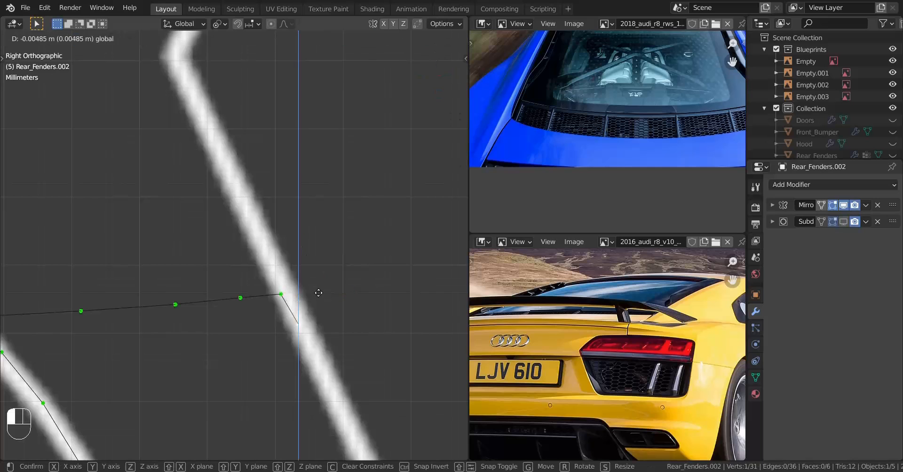
{"action": "right_click", "coordinate": [337, 160]}
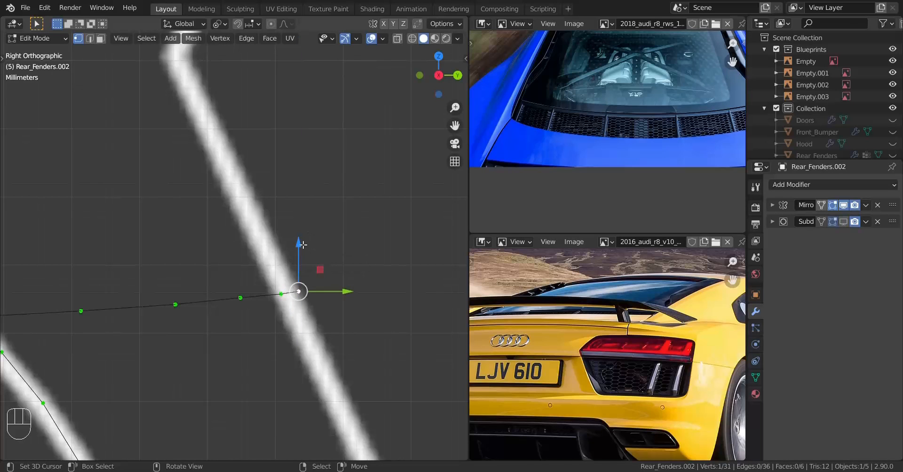
{"action": "left_click_drag", "start_coordinate": [299, 251], "coordinate": [312, 322], "text": "shift"}
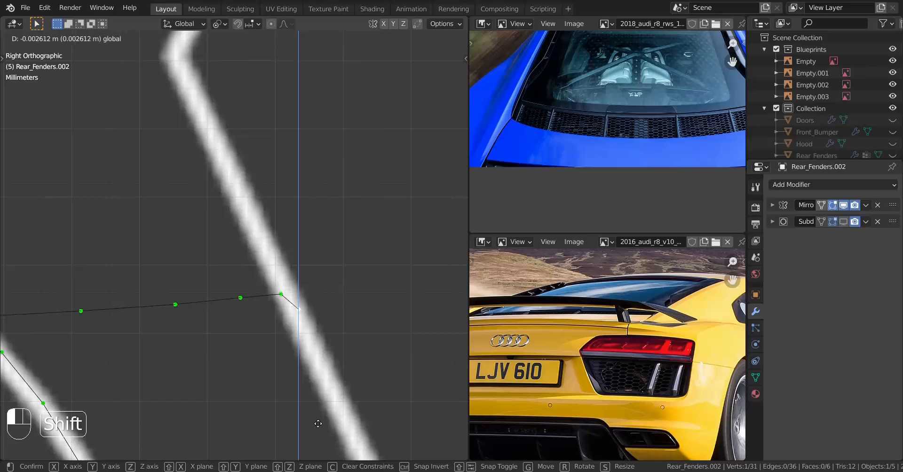
{"action": "left_click_drag", "start_coordinate": [318, 423], "coordinate": [318, 424]}
Raise the row vertices beside the fender corner slightly along Z so the row runs straight in side view.
{"action": "scroll", "coordinate": [135, 307], "scroll_direction": "down", "scroll_amount": 3}
{"action": "middle_click_drag", "start_coordinate": [136, 306], "coordinate": [207, 303], "text": "shift"}
{"action": "scroll", "coordinate": [216, 301], "scroll_direction": "up", "scroll_amount": 1}
{"action": "scroll", "coordinate": [289, 290], "scroll_direction": "up", "scroll_amount": 1}
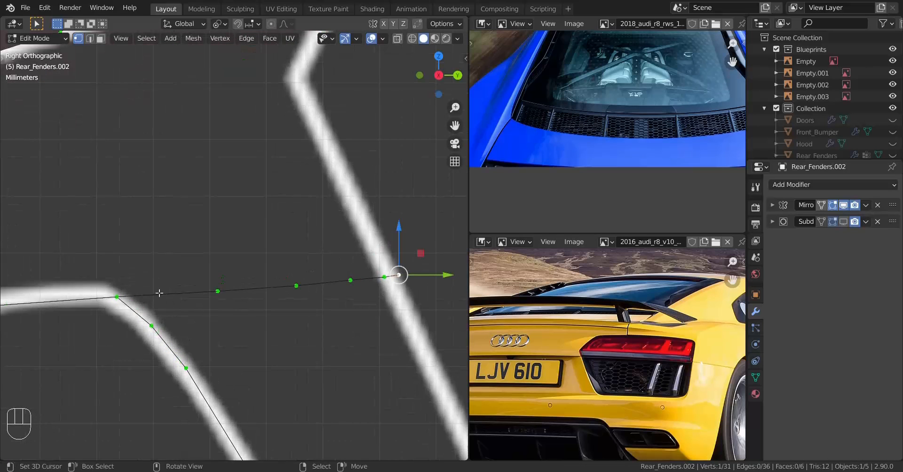
{"action": "left_click", "coordinate": [117, 297], "text": "ctrl"}
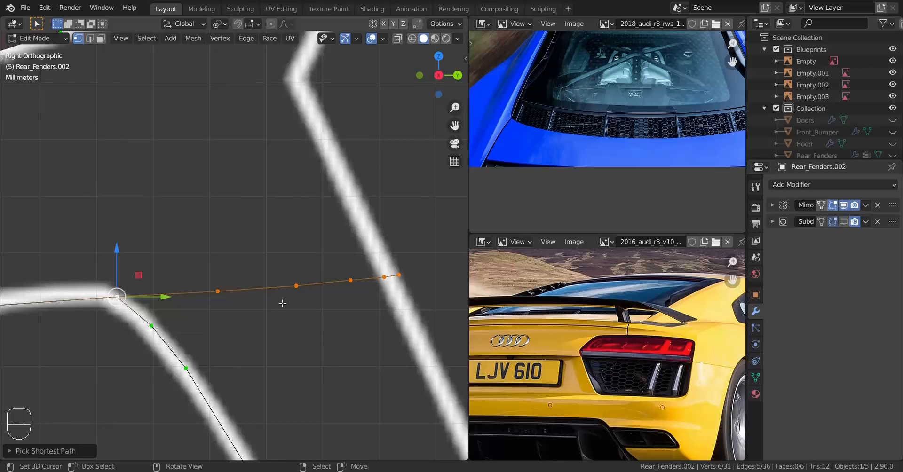
{"action": "left_click", "coordinate": [218, 291]}
{"action": "left_click_drag", "start_coordinate": [220, 253], "coordinate": [226, 241], "text": "shift"}
{"action": "left_click", "coordinate": [296, 285]}
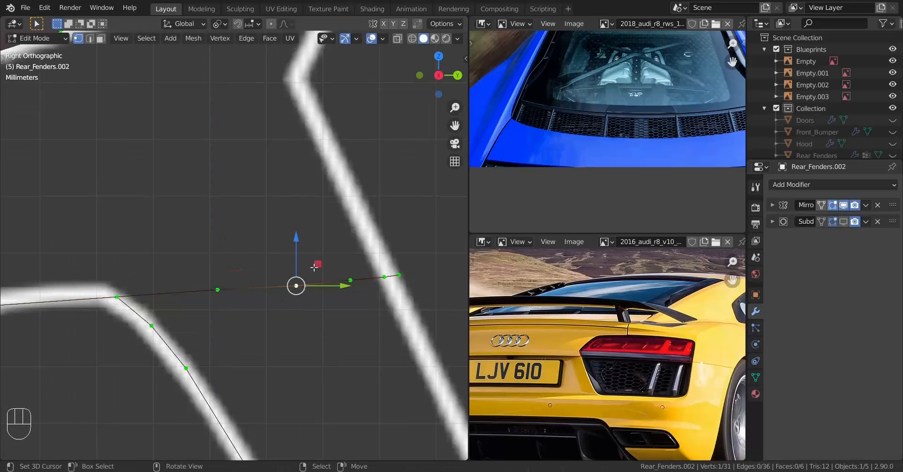
{"action": "left_click_drag", "start_coordinate": [299, 252], "coordinate": [356, 236]}
{"action": "right_click", "coordinate": [361, 283]}
Select the whole row and scale it along Y from the fender corner until its end meets the blueprint line.
{"action": "left_click", "coordinate": [399, 274]}
{"action": "left_click", "coordinate": [117, 297], "text": "ctrl"}
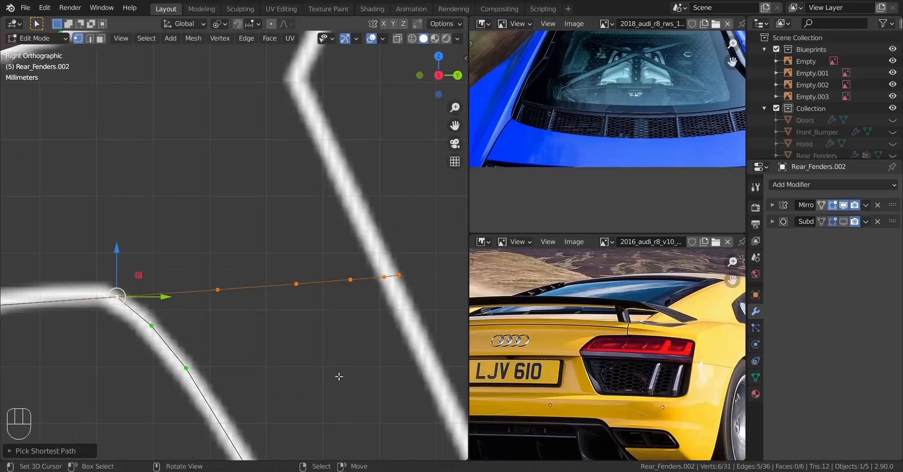
{"action": "key", "text": "s"}
{"action": "right_click", "coordinate": [357, 392]}
{"action": "key", "text": "s"}
{"action": "key", "text": "y"}
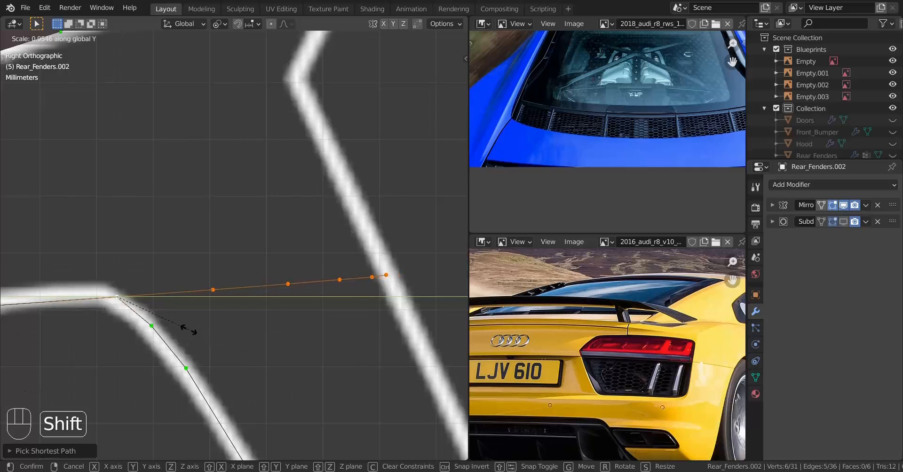
{"action": "left_click", "coordinate": [203, 332]}
Examine the resized row against the blueprint in top and side views, and clear the selection.
{"action": "key", "text": "KP_7"}
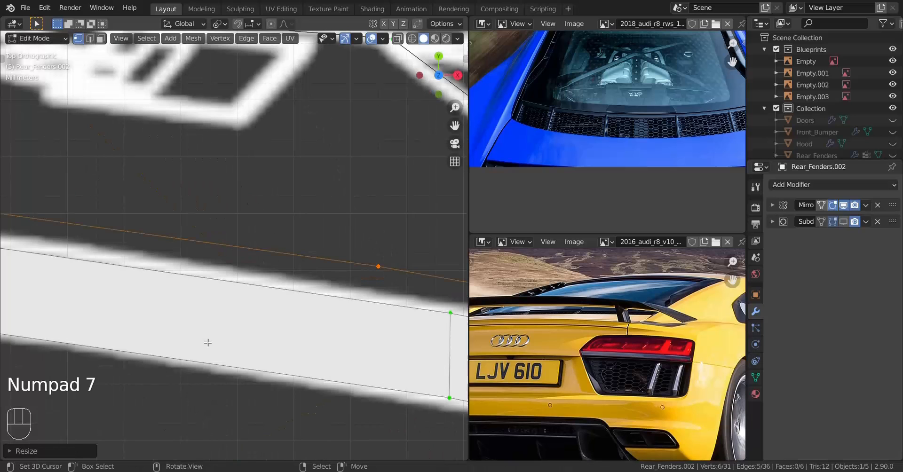
{"action": "scroll", "coordinate": [200, 334], "scroll_direction": "down", "scroll_amount": 8}
{"action": "middle_click_drag", "start_coordinate": [191, 316], "coordinate": [379, 331], "text": "shift"}
{"action": "scroll", "coordinate": [242, 331], "scroll_direction": "down", "scroll_amount": 4}
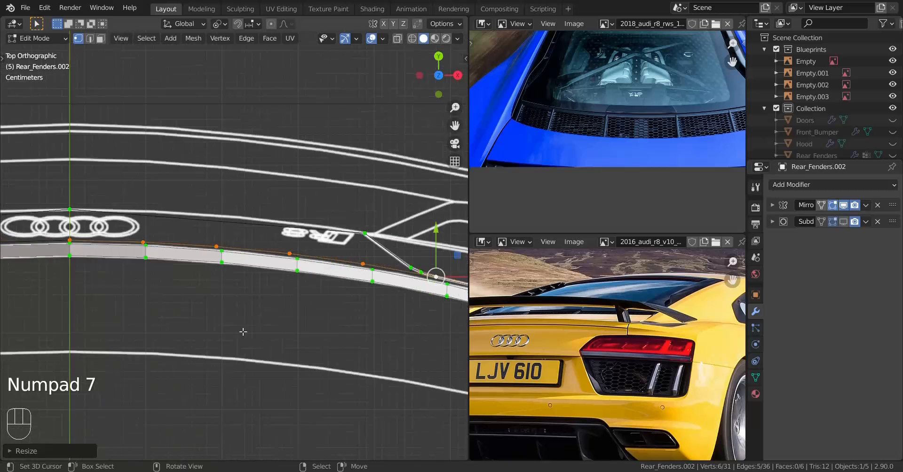
{"action": "middle_click_drag", "start_coordinate": [247, 332], "coordinate": [288, 434], "text": "shift"}
{"action": "key", "text": "KP_3"}
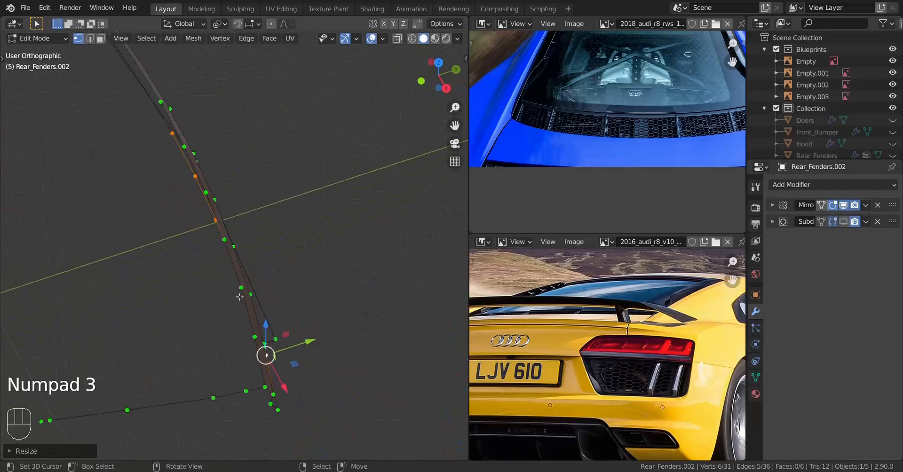
{"action": "scroll", "coordinate": [240, 297], "scroll_direction": "up", "scroll_amount": 4}
{"action": "scroll", "coordinate": [240, 297], "scroll_direction": "up", "scroll_amount": 5}
{"action": "middle_click_drag", "start_coordinate": [233, 271], "coordinate": [260, 310], "text": "shift"}
{"action": "scroll", "coordinate": [260, 311], "scroll_direction": "up", "scroll_amount": 2}
{"action": "key", "text": "a"}
{"action": "key", "text": "a"}
{"action": "key", "text": "a"}
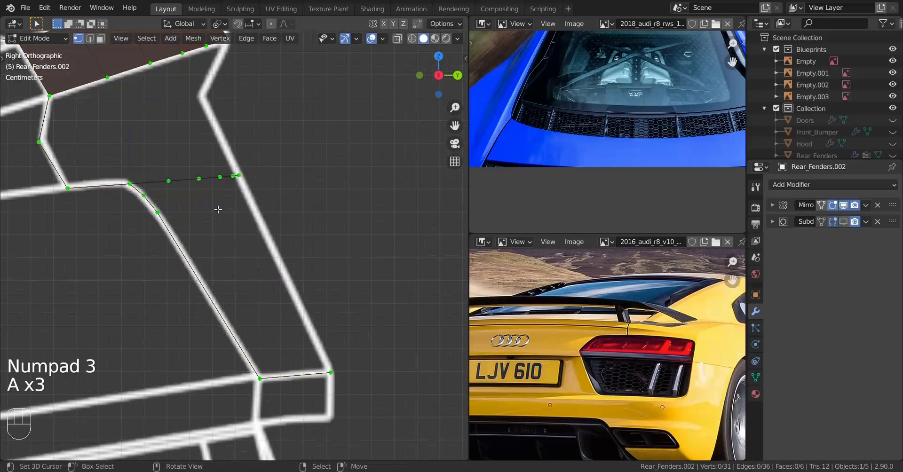
Connect the upper strip's lower centre-line vertex to the row's centre vertex and that vertex to the lower bumper corner with edges.
{"action": "middle_click_drag", "start_coordinate": [214, 206], "coordinate": [264, 341], "text": "shift"}
{"action": "scroll", "coordinate": [264, 340], "scroll_direction": "up", "scroll_amount": 1}
{"action": "scroll", "coordinate": [264, 340], "scroll_direction": "up", "scroll_amount": 1}
{"action": "left_click", "coordinate": [301, 148]}
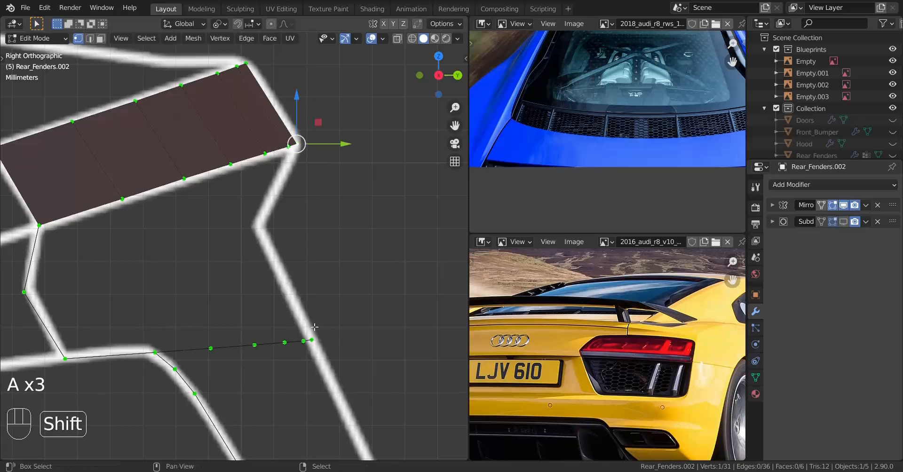
{"action": "key", "text": "f"}
{"action": "scroll", "coordinate": [324, 330], "scroll_direction": "down", "scroll_amount": 3}
{"action": "middle_click_drag", "start_coordinate": [307, 305], "coordinate": [261, 253], "text": "shift"}
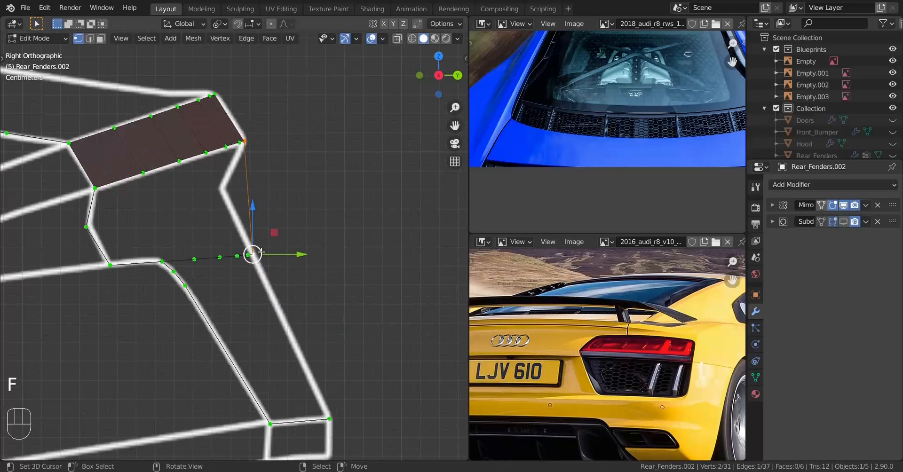
{"action": "key", "text": "f"}
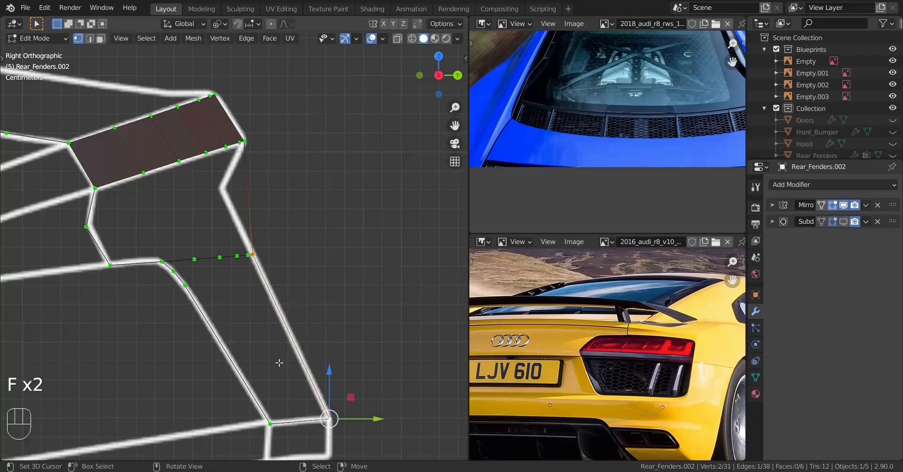
Fill the gap between the upper strip and the new row with five faces, from the fender corner to the centre.
{"action": "middle_click_drag", "start_coordinate": [269, 345], "coordinate": [350, 395], "text": "shift"}
{"action": "scroll", "coordinate": [347, 387], "scroll_direction": "up", "scroll_amount": 3}
{"action": "middle_click_drag", "start_coordinate": [298, 306], "coordinate": [258, 304], "text": "shift"}
{"action": "scroll", "coordinate": [254, 296], "scroll_direction": "down", "scroll_amount": 1}
{"action": "right_click", "coordinate": [189, 229]}
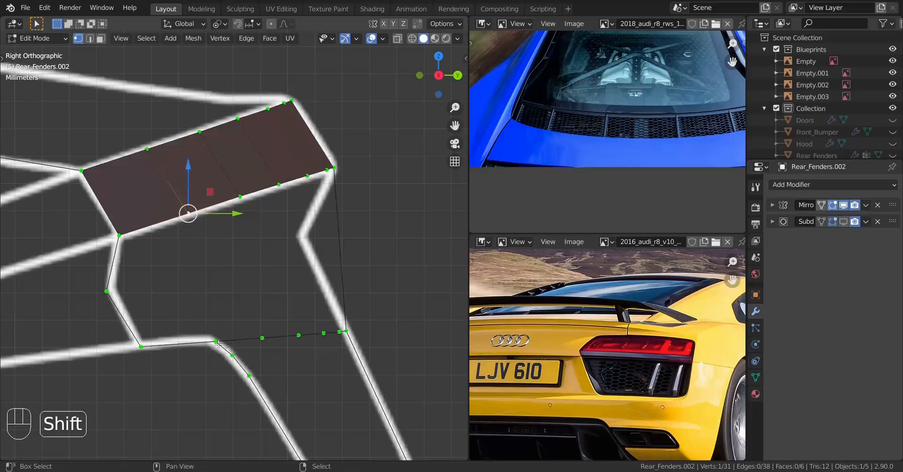
{"action": "key", "text": "f"}
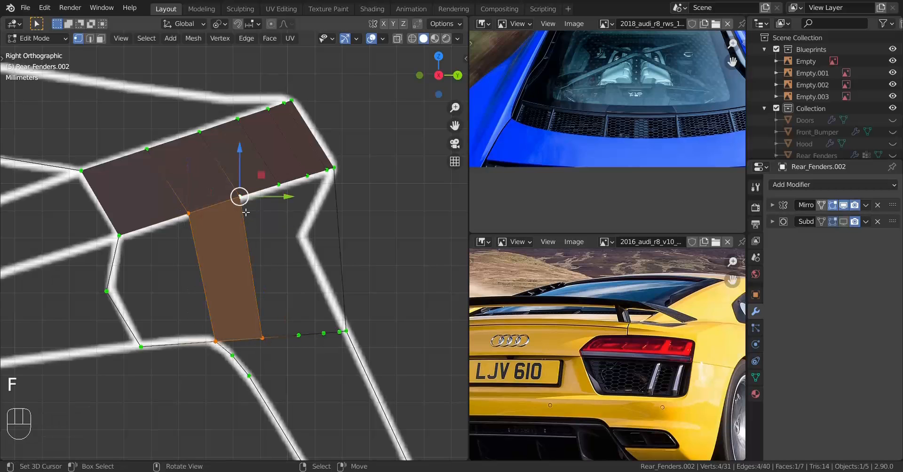
{"action": "right_click", "coordinate": [246, 212]}
{"action": "right_click", "coordinate": [264, 337], "text": "shift"}
{"action": "key", "text": "f"}
{"action": "key", "text": "f"}
{"action": "key", "text": "f"}
{"action": "key", "text": "f"}
{"action": "key", "text": "f"}
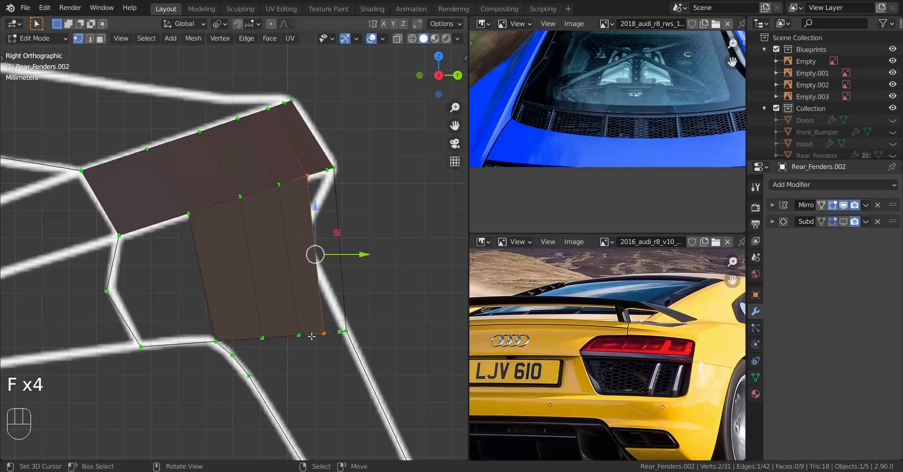
{"action": "scroll", "coordinate": [312, 331], "scroll_direction": "up", "scroll_amount": 1}
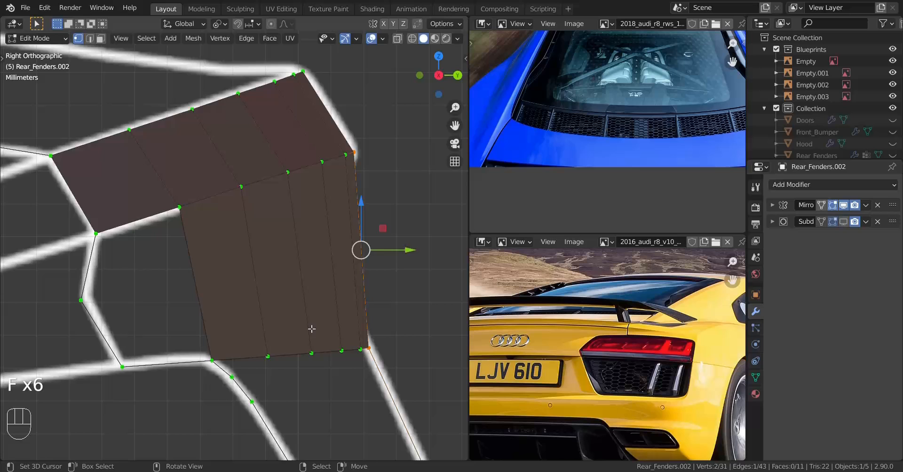
Cut a horizontal edge loop through the new faces, show the wireframe and join the loop's outer vertex to the fender's side vertex.
{"action": "key", "text": "ctrl+r"}
{"action": "left_click", "coordinate": [217, 308]}
{"action": "key", "text": "z"}
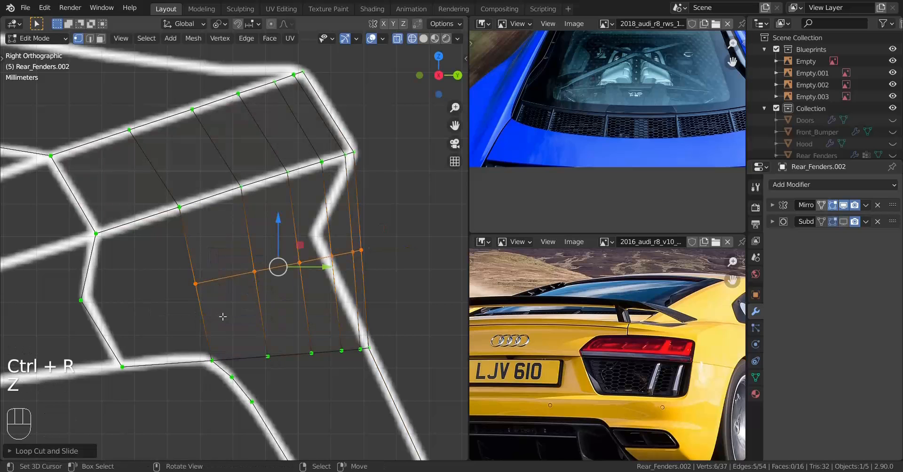
{"action": "right_click", "coordinate": [196, 284]}
{"action": "right_click", "coordinate": [81, 300], "text": "shift"}
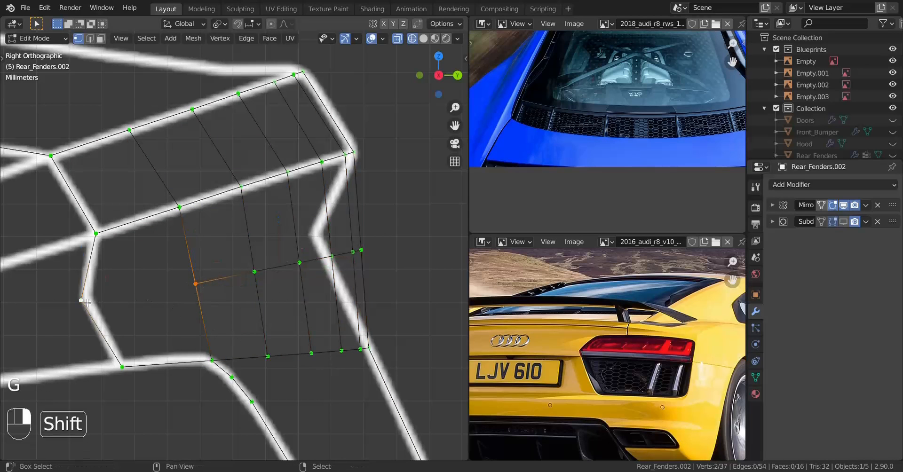
{"action": "key", "text": "g"}
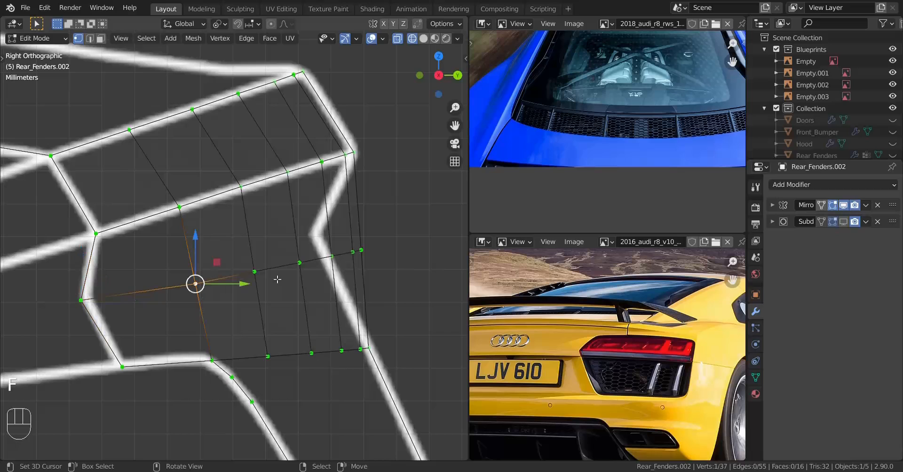
Select the new edge loop up to the centre line and slide it upwards along the faces.
{"action": "right_click", "coordinate": [361, 250], "text": "ctrl"}
{"action": "key", "text": "g"}
{"action": "key", "text": "g"}
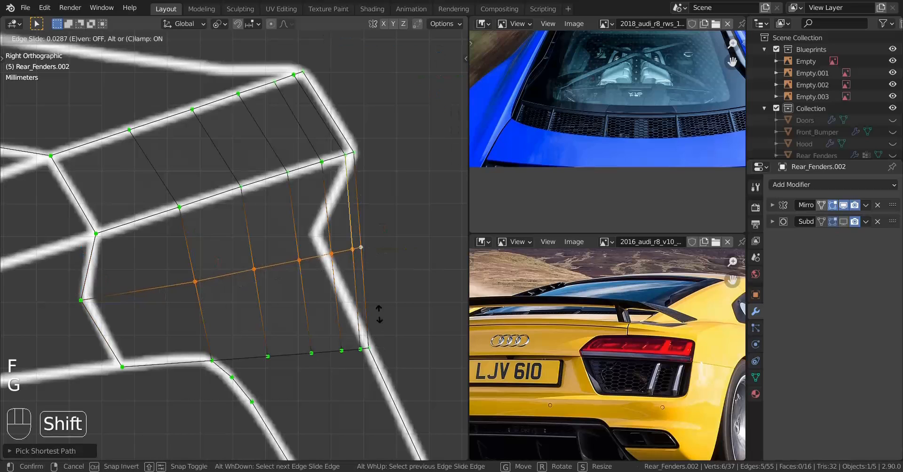
{"action": "left_click", "coordinate": [383, 230]}
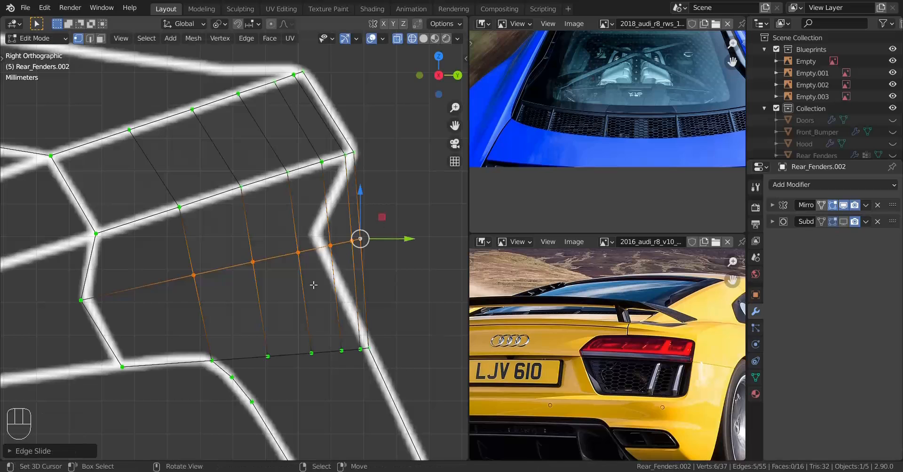
Fill the two remaining faces between the fender's side edge and the new columns.
{"action": "right_click", "coordinate": [96, 233]}
{"action": "right_click", "coordinate": [187, 206], "text": "shift"}
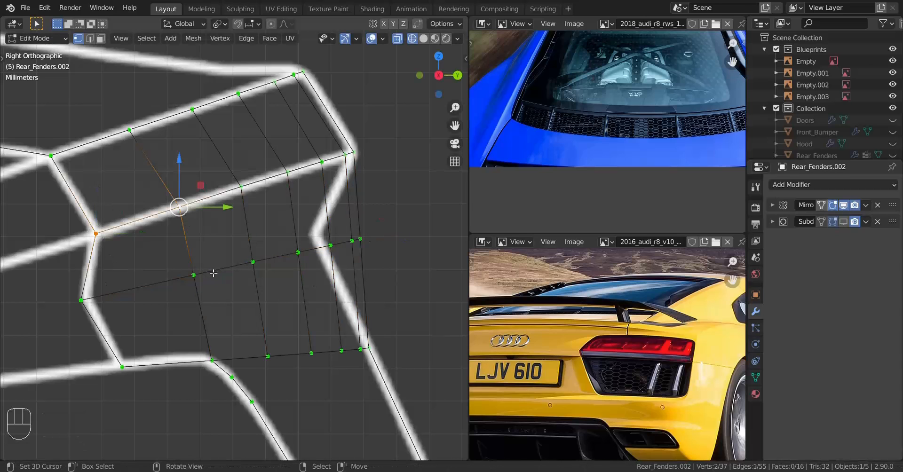
{"action": "key", "text": "f"}
{"action": "key", "text": "f"}
Select the new horizontal edge loop and scale it along Y to about 0.85, so its centre end meets the side blueprint's crease.
{"action": "right_click", "coordinate": [109, 294], "text": "alt"}
{"action": "scroll", "coordinate": [118, 294], "scroll_direction": "up", "scroll_amount": 1}
{"action": "middle_click_drag", "start_coordinate": [339, 301], "coordinate": [316, 299], "text": "shift"}
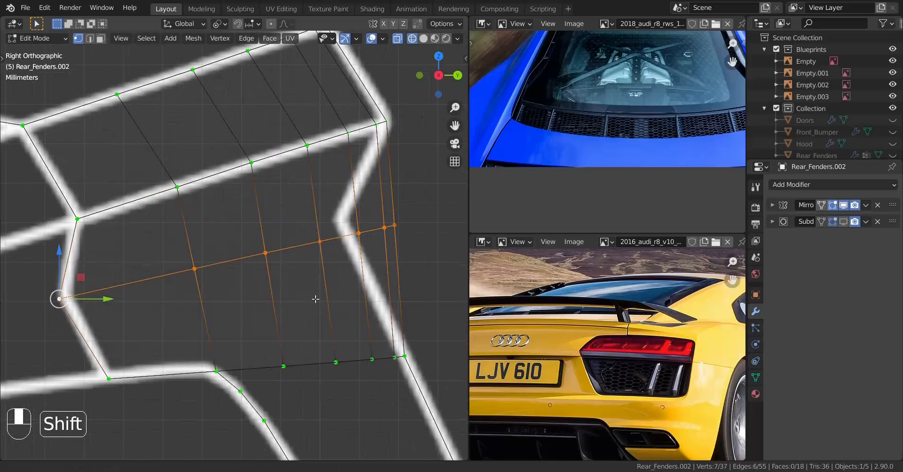
{"action": "key", "text": "s"}
{"action": "key", "text": "y"}
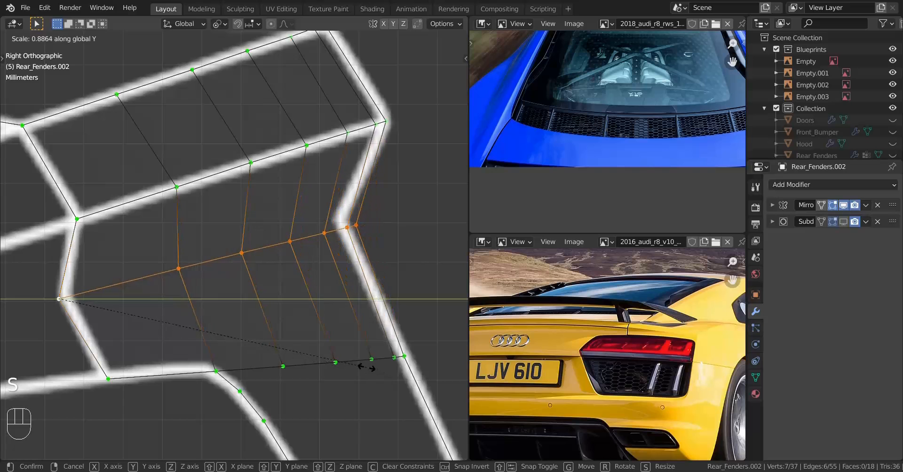
{"action": "key", "text": "shift"}
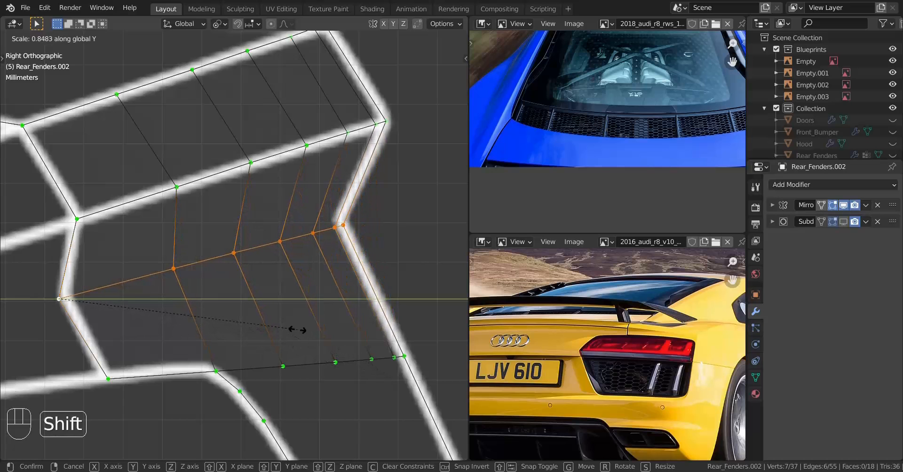
{"action": "left_click", "coordinate": [298, 329]}
Scale the same edge loop along Z to about 1.06, switch to solid shading and save the file.
{"action": "key", "text": "s"}
{"action": "key", "text": "z"}
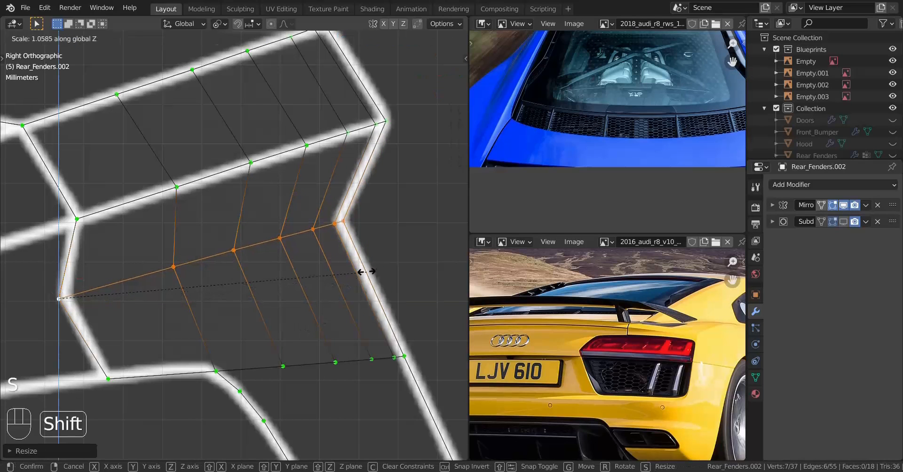
{"action": "left_click", "coordinate": [375, 270]}
{"action": "key", "text": "z"}
{"action": "middle_click_drag", "start_coordinate": [363, 309], "coordinate": [181, 305]}
{"action": "key", "text": "Tab"}
{"action": "middle_click_drag", "start_coordinate": [181, 305], "coordinate": [207, 300], "text": "shift"}
{"action": "scroll", "coordinate": [212, 301], "scroll_direction": "down", "scroll_amount": 2}
{"action": "middle_click_drag", "start_coordinate": [214, 301], "coordinate": [272, 292]}
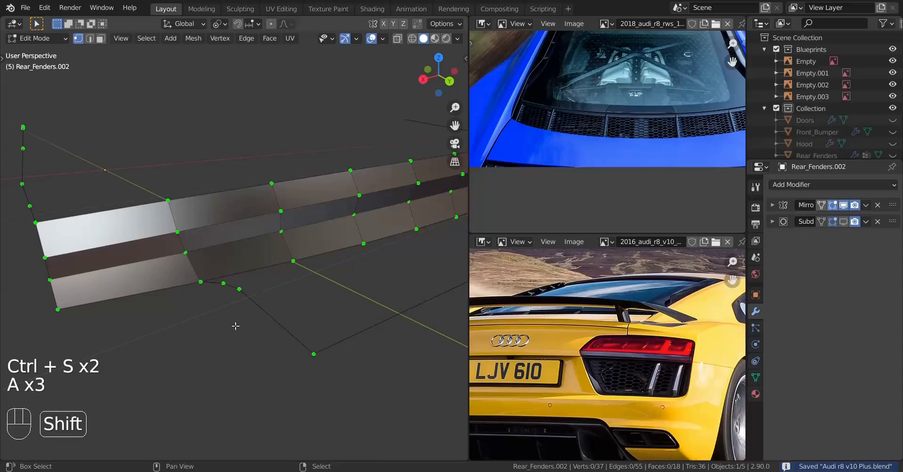
Cut the long lower edge between the bumper corner and the centre line with four evenly spaced vertices.
{"action": "middle_click_drag", "start_coordinate": [235, 326], "coordinate": [153, 288]}
{"action": "key", "text": "ctrl+KP_1"}
{"action": "scroll", "coordinate": [230, 318], "scroll_direction": "down", "scroll_amount": 1}
{"action": "middle_click_drag", "start_coordinate": [231, 317], "coordinate": [208, 312], "text": "shift"}
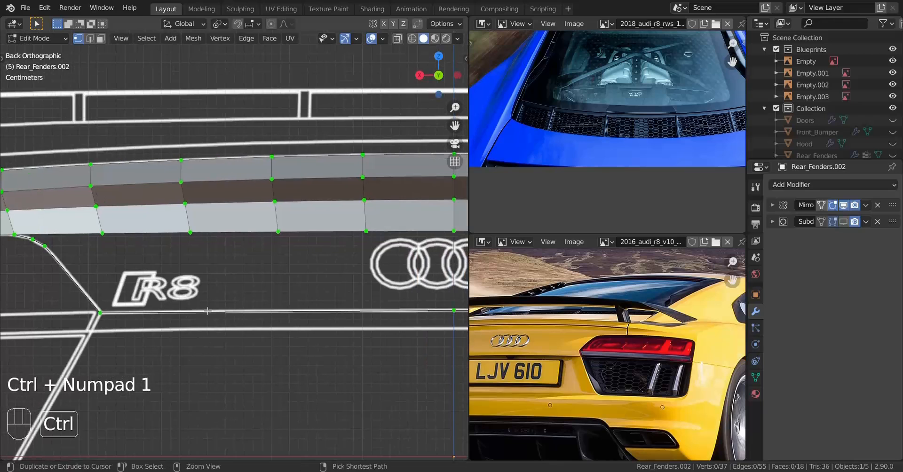
{"action": "key", "text": "ctrl+r"}
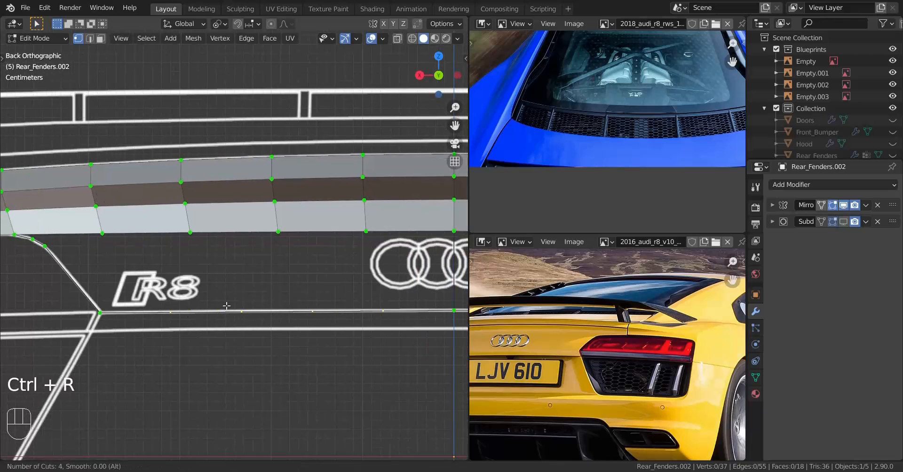
{"action": "left_click", "coordinate": [226, 306]}
{"action": "middle_click_drag", "start_coordinate": [226, 306], "coordinate": [269, 309], "text": "shift"}
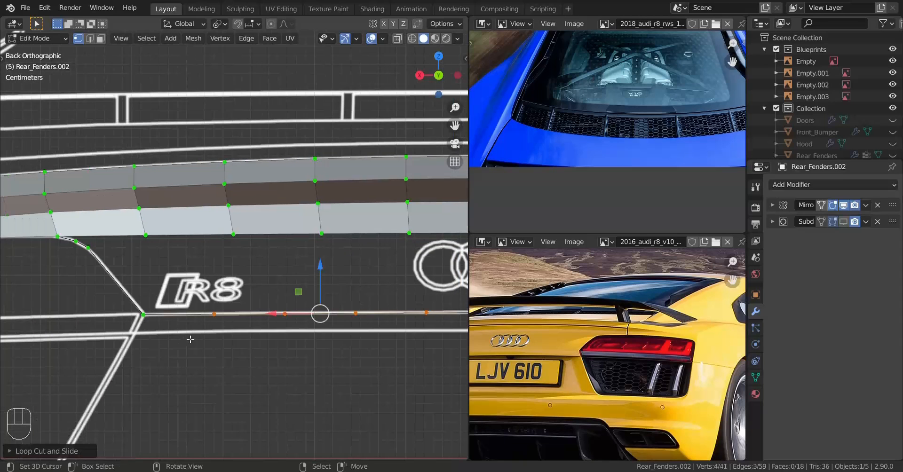
Move each of the four new vertices along Y onto the curved blueprint line in top view.
{"action": "key", "text": "KP_7"}
{"action": "middle_click_drag", "start_coordinate": [202, 288], "coordinate": [203, 297], "text": "shift"}
{"action": "scroll", "coordinate": [209, 294], "scroll_direction": "up", "scroll_amount": 4}
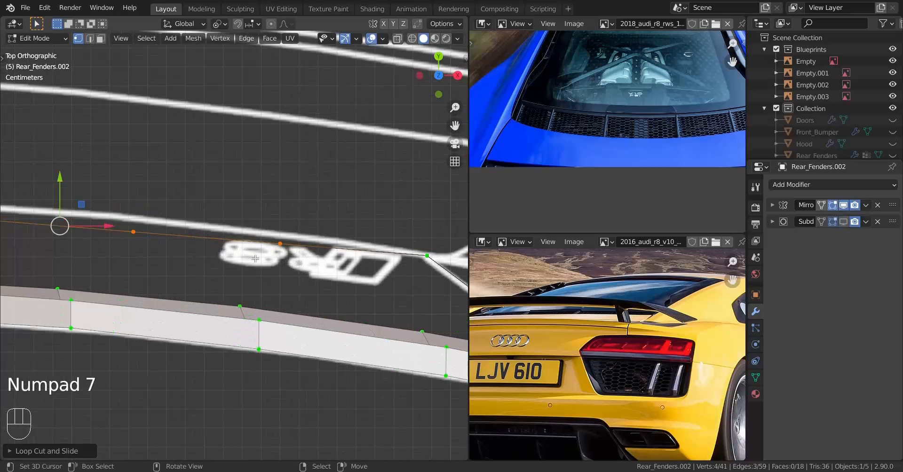
{"action": "right_click", "coordinate": [257, 259]}
{"action": "left_click_drag", "start_coordinate": [282, 200], "coordinate": [292, 102], "text": "shift"}
{"action": "middle_click_drag", "start_coordinate": [142, 198], "coordinate": [355, 253], "text": "shift"}
{"action": "right_click", "coordinate": [347, 286]}
{"action": "left_click_drag", "start_coordinate": [347, 244], "coordinate": [354, 254], "text": "shift"}
{"action": "middle_click_drag", "start_coordinate": [212, 257], "coordinate": [312, 256], "text": "shift"}
{"action": "left_click_drag", "start_coordinate": [302, 231], "coordinate": [331, 147], "text": "shift"}
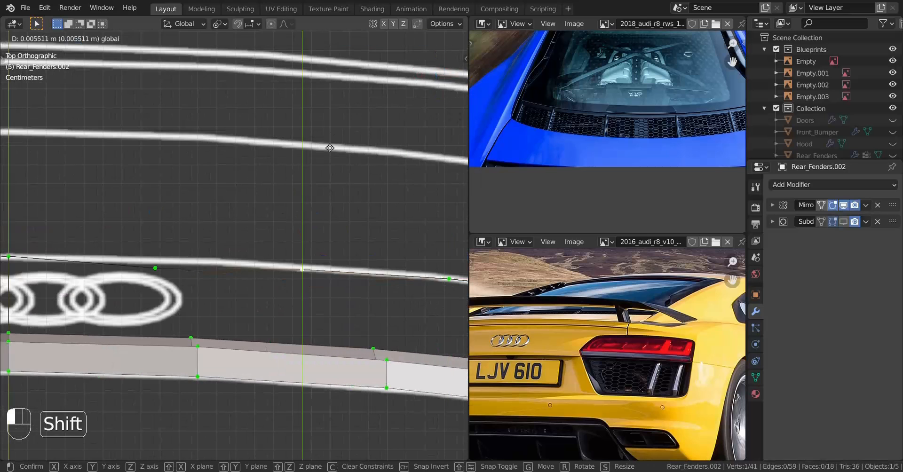
{"action": "middle_click_drag", "start_coordinate": [160, 235], "coordinate": [302, 271], "text": "shift"}
{"action": "mouse_move", "coordinate": [297, 256]}
{"action": "left_mouse_down", "text": "shift"}
{"action": "mouse_move", "coordinate": [302, 218]}
{"action": "mouse_move", "coordinate": [299, 255]}
{"action": "left_mouse_up", "text": "shift"}
{"action": "scroll", "coordinate": [299, 254], "scroll_direction": "down", "scroll_amount": 5}
Fill the gap between the strip's lower row and the new vertex row with four faces, from the centre outwards.
{"action": "key", "text": "KP_3"}
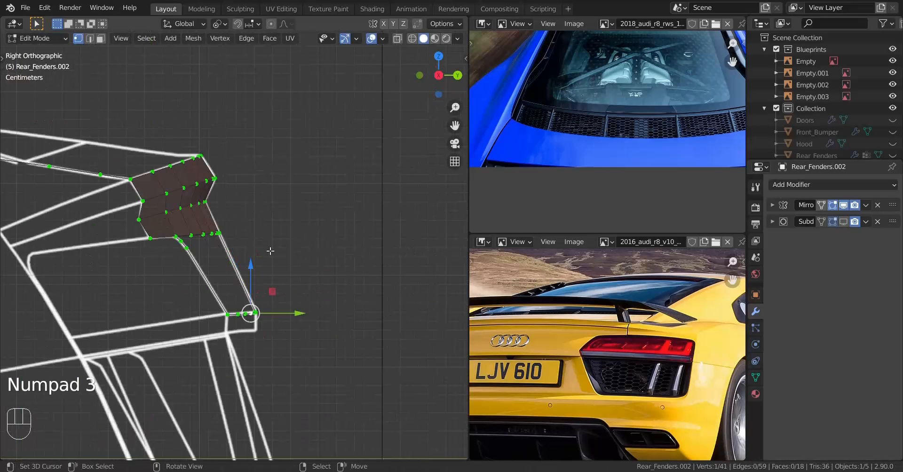
{"action": "middle_click_drag", "start_coordinate": [271, 252], "coordinate": [163, 296]}
{"action": "middle_click_drag", "start_coordinate": [391, 263], "coordinate": [330, 277], "text": "shift"}
{"action": "middle_click_drag", "start_coordinate": [331, 277], "coordinate": [270, 241]}
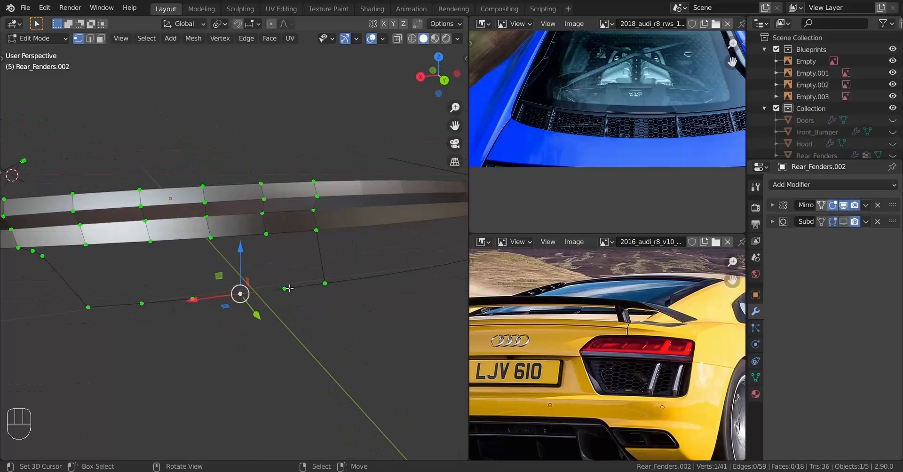
{"action": "left_click", "coordinate": [271, 240], "text": "shift"}
{"action": "key", "text": "f"}
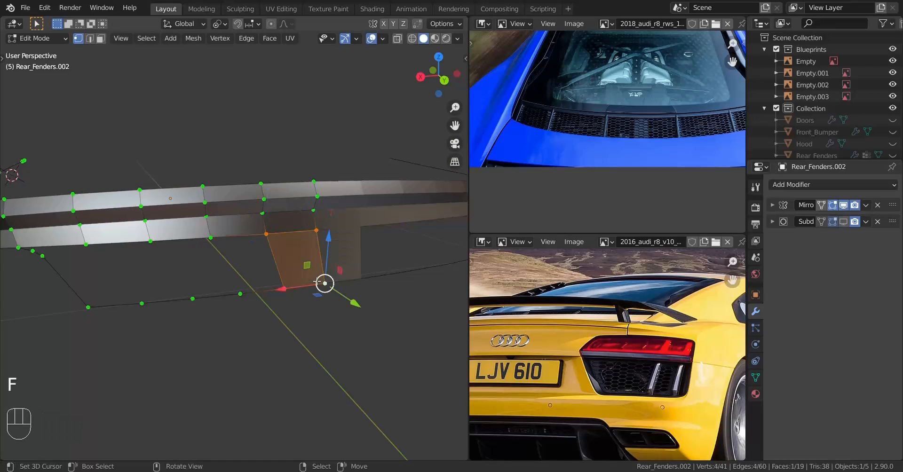
{"action": "left_click", "coordinate": [268, 230]}
{"action": "left_click", "coordinate": [275, 287], "text": "shift"}
{"action": "key", "text": "f"}
{"action": "key", "text": "f"}
{"action": "key", "text": "f"}
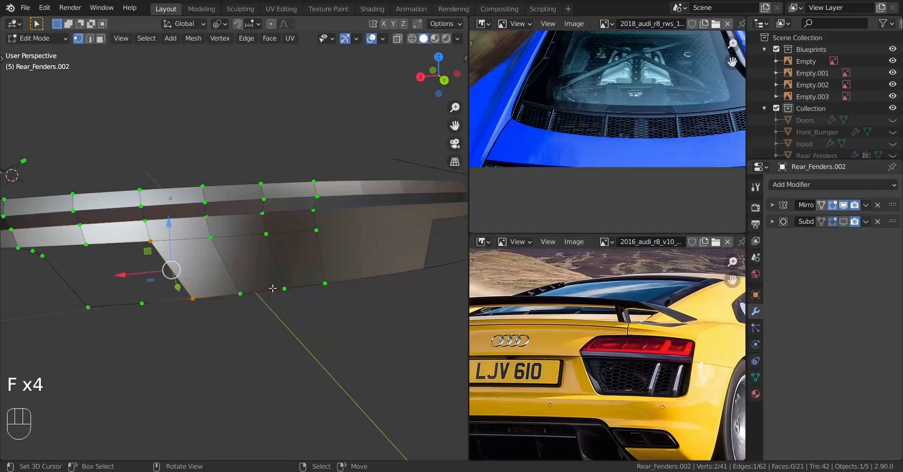
{"action": "key", "text": "f"}
{"action": "middle_click_drag", "start_coordinate": [274, 287], "coordinate": [157, 266], "text": "shift"}
{"action": "scroll", "coordinate": [211, 312], "scroll_direction": "down", "scroll_amount": 3}
{"action": "key", "text": "Tab"}
{"action": "key", "text": "Tab"}
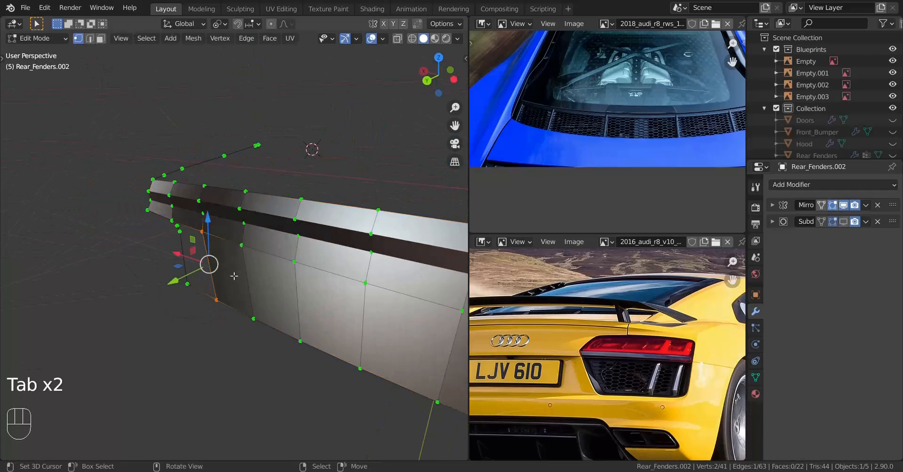
Select the vertex row along the top of the new faces up to the centre line and slide it slightly upwards.
{"action": "middle_click_drag", "start_coordinate": [234, 274], "coordinate": [322, 270]}
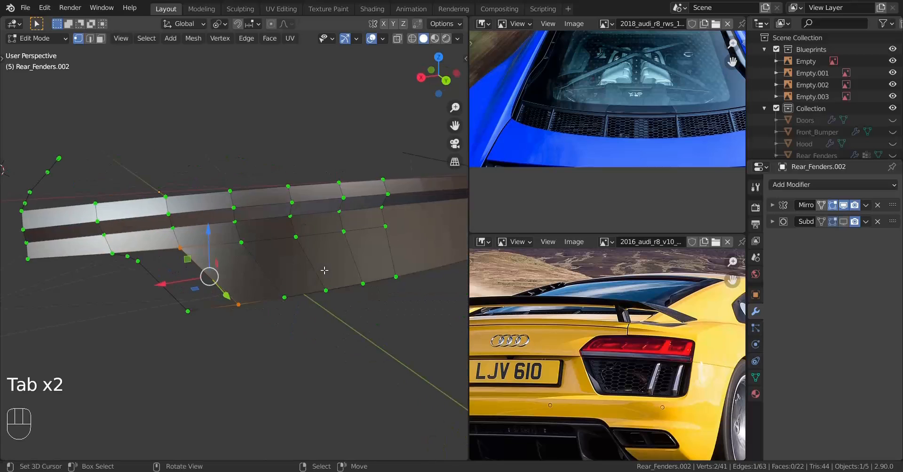
{"action": "scroll", "coordinate": [301, 270], "scroll_direction": "up", "scroll_amount": 1}
{"action": "middle_click_drag", "start_coordinate": [151, 266], "coordinate": [188, 272]}
{"action": "scroll", "coordinate": [189, 273], "scroll_direction": "up", "scroll_amount": 1}
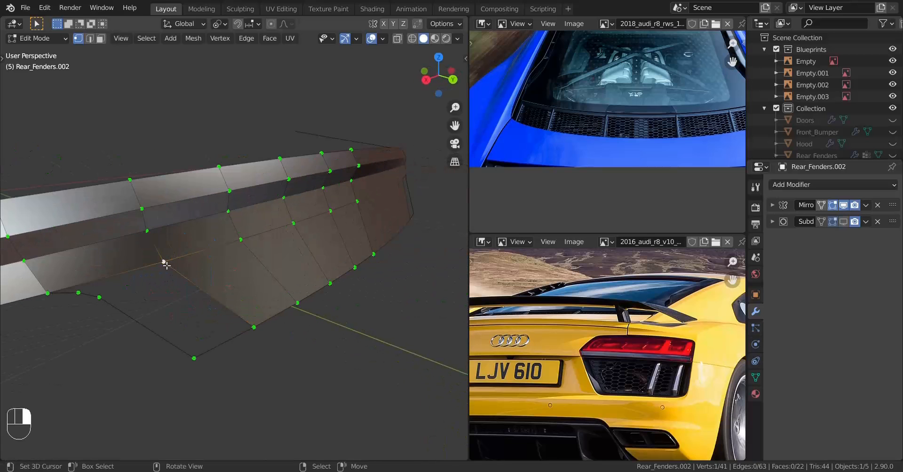
{"action": "left_click", "coordinate": [357, 201], "text": "ctrl"}
{"action": "key", "text": "KP_3"}
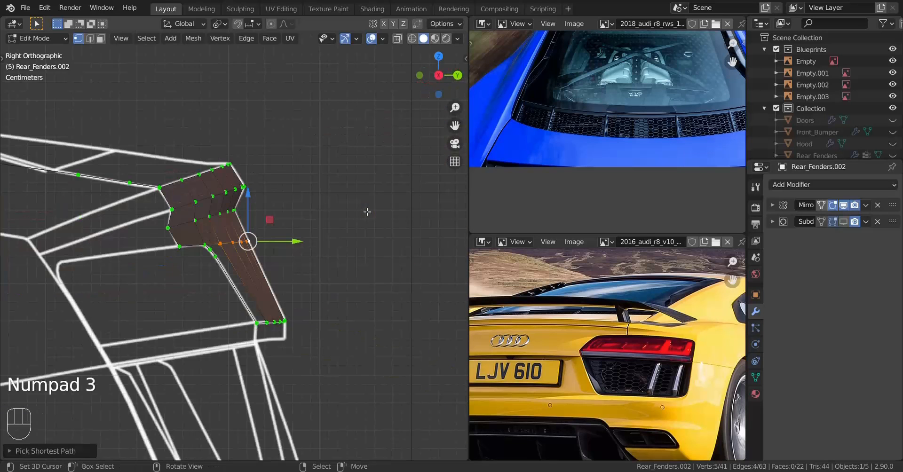
{"action": "scroll", "coordinate": [368, 213], "scroll_direction": "up", "scroll_amount": 5}
{"action": "key", "text": "g"}
{"action": "key", "text": "g"}
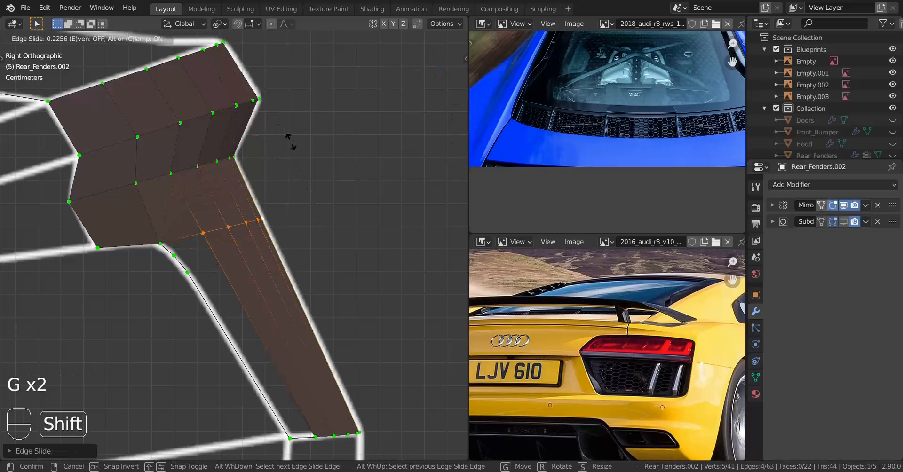
{"action": "left_click", "coordinate": [289, 140]}
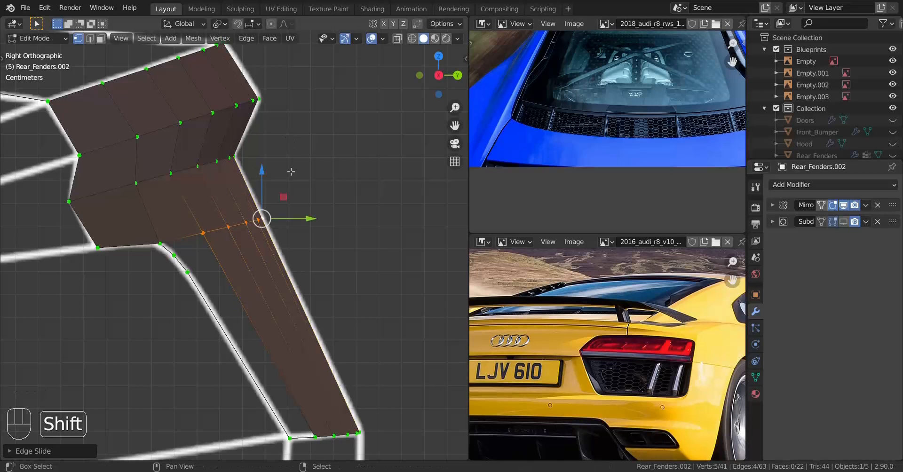
{"action": "middle_click_drag", "start_coordinate": [289, 140], "coordinate": [253, 231]}
{"action": "key", "text": "Tab"}
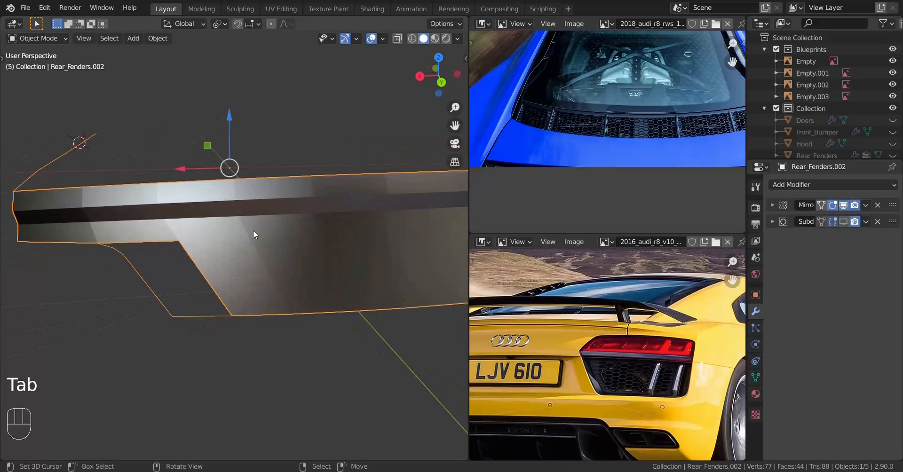
{"action": "middle_click_drag", "start_coordinate": [227, 286], "coordinate": [275, 292]}
{"action": "key", "text": "Tab"}
Split the slanted side edge above the lower corner with one vertex and move it onto the side blueprint's line.
{"action": "middle_click_drag", "start_coordinate": [275, 291], "coordinate": [253, 283]}
{"action": "scroll", "coordinate": [257, 278], "scroll_direction": "up", "scroll_amount": 2}
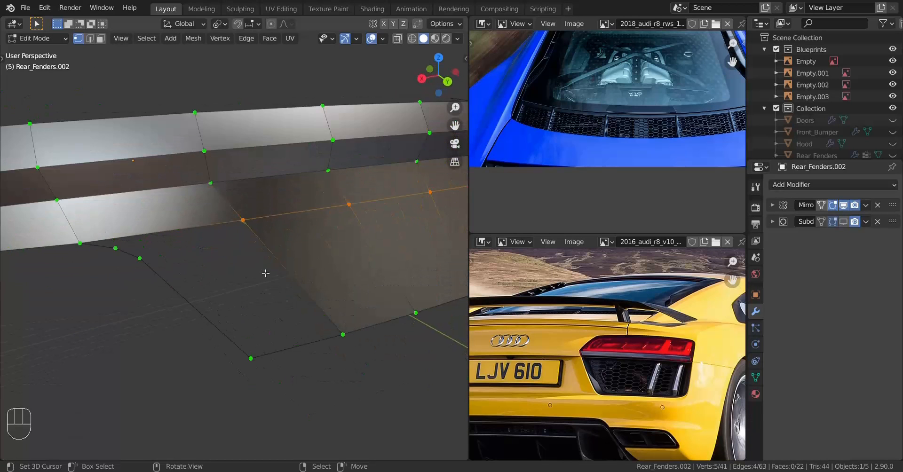
{"action": "key", "text": "ctrl+r"}
{"action": "left_click", "coordinate": [208, 310]}
{"action": "key", "text": "KP_3"}
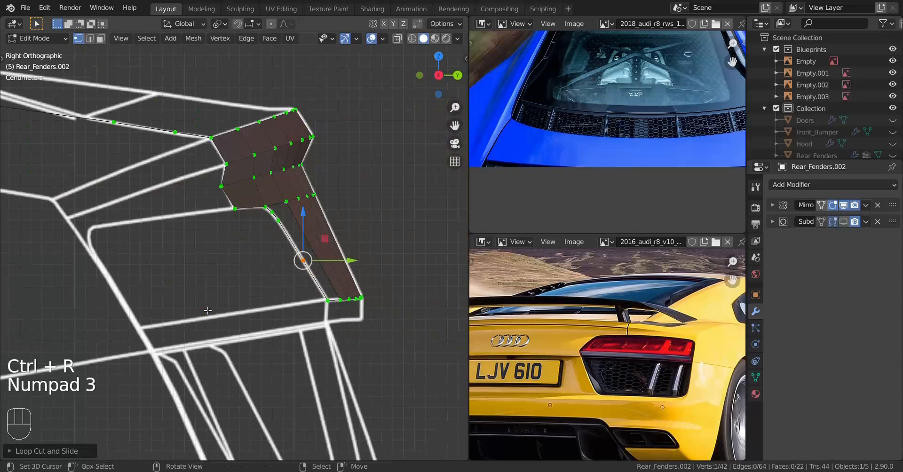
{"action": "scroll", "coordinate": [226, 316], "scroll_direction": "up", "scroll_amount": 2}
{"action": "middle_click_drag", "start_coordinate": [311, 309], "coordinate": [220, 310], "text": "shift"}
{"action": "scroll", "coordinate": [221, 310], "scroll_direction": "up", "scroll_amount": 1}
{"action": "scroll", "coordinate": [220, 310], "scroll_direction": "up", "scroll_amount": 1}
{"action": "left_click_drag", "start_coordinate": [290, 274], "coordinate": [295, 275], "text": "shift"}
Align the new side-edge vertex and the lower corner vertex with the blueprint outline in back view.
{"action": "key", "text": "ctrl+KP_1"}
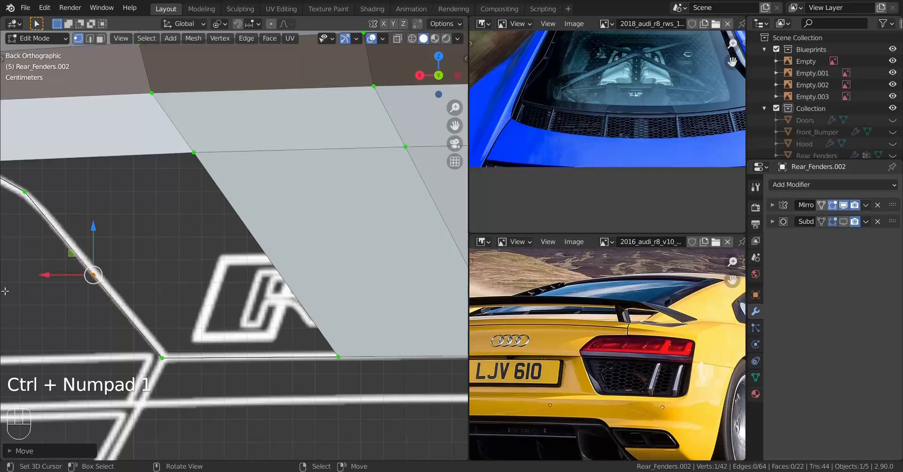
{"action": "left_click_drag", "start_coordinate": [46, 278], "coordinate": [72, 254], "text": "shift"}
{"action": "left_click", "coordinate": [171, 355]}
{"action": "left_click_drag", "start_coordinate": [113, 364], "coordinate": [162, 354], "text": "shift"}
Cut a horizontal edge loop through the lower faces and fill the corner face between the loop's outer vertex and the side edge.
{"action": "middle_click_drag", "start_coordinate": [177, 337], "coordinate": [280, 335]}
{"action": "key", "text": "ctrl+r"}
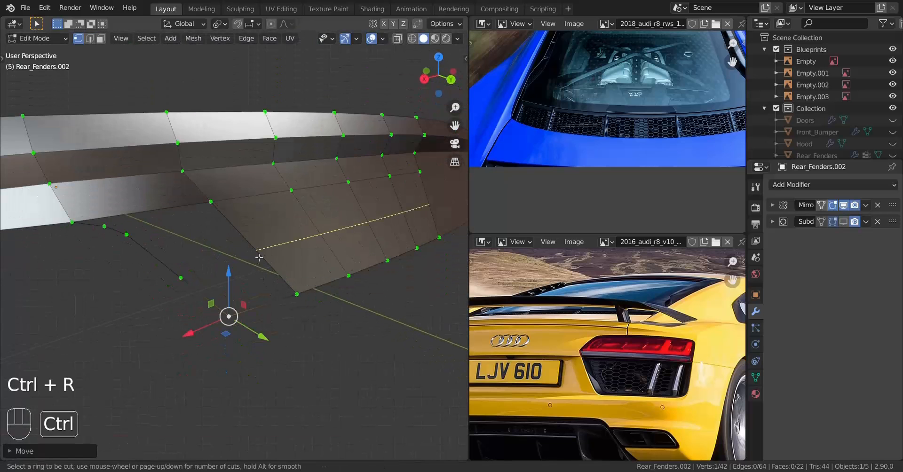
{"action": "left_click", "coordinate": [270, 273]}
{"action": "right_click", "coordinate": [269, 308]}
{"action": "left_click", "coordinate": [229, 316], "text": "shift"}
{"action": "key", "text": "f"}
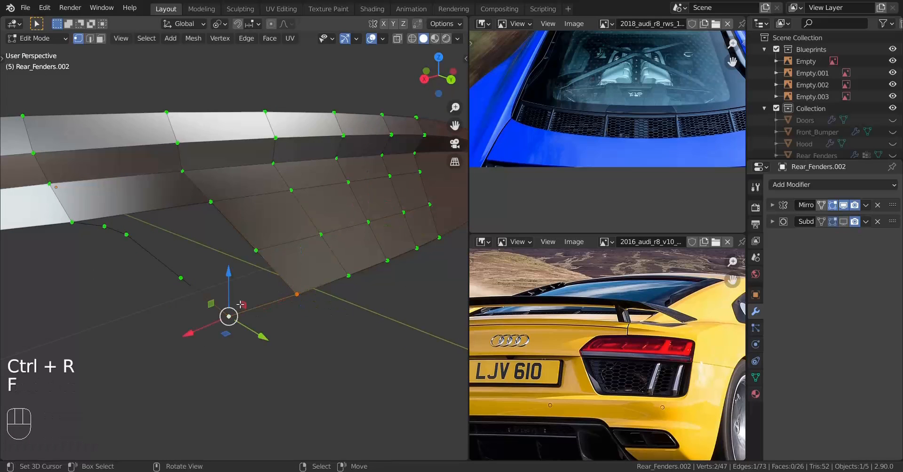
{"action": "left_click", "coordinate": [181, 278], "text": "shift"}
{"action": "key", "text": "f"}
{"action": "right_click", "coordinate": [255, 251]}
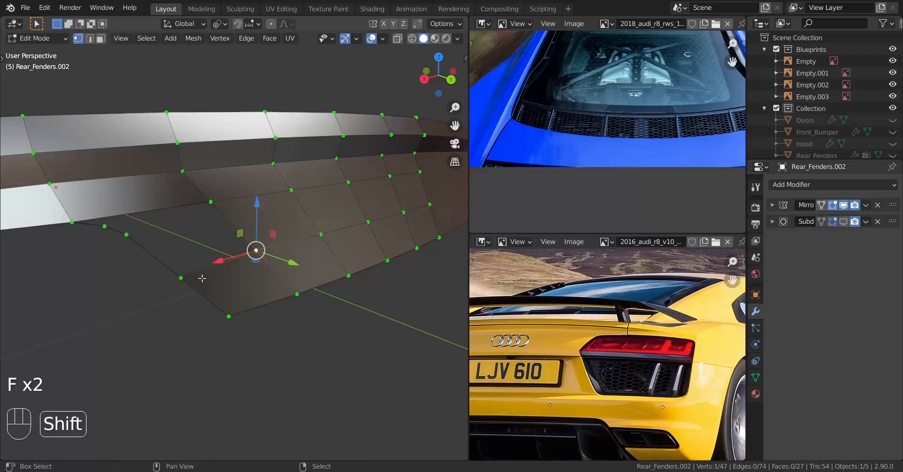
Add a vertex to the fender's side edge in top view and place it where the crossing blueprint line meets the side line.
{"action": "middle_click_drag", "start_coordinate": [210, 286], "coordinate": [227, 302], "text": "shift"}
{"action": "middle_click_drag", "start_coordinate": [189, 313], "coordinate": [197, 264]}
{"action": "scroll", "coordinate": [191, 296], "scroll_direction": "down", "scroll_amount": 3}
{"action": "key", "text": "KP_7"}
{"action": "scroll", "coordinate": [244, 335], "scroll_direction": "down", "scroll_amount": 4}
{"action": "scroll", "coordinate": [256, 311], "scroll_direction": "up", "scroll_amount": 3}
{"action": "scroll", "coordinate": [207, 270], "scroll_direction": "up", "scroll_amount": 4}
{"action": "middle_click_drag", "start_coordinate": [267, 307], "coordinate": [233, 264], "text": "shift"}
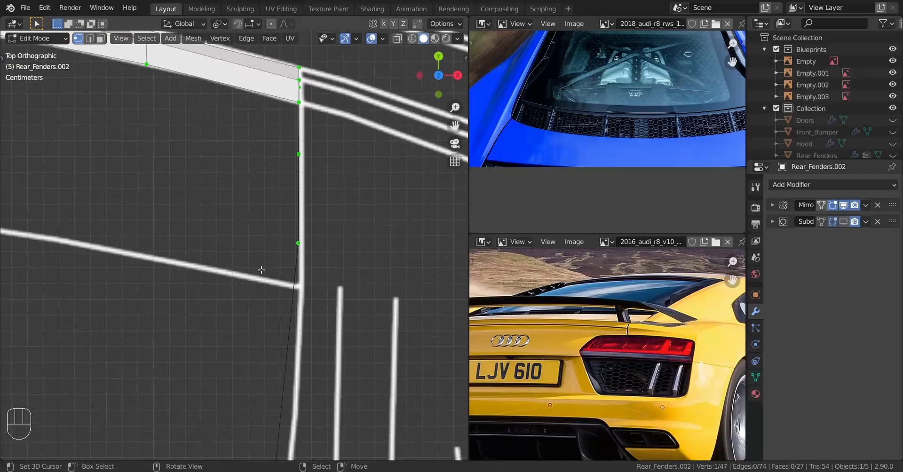
{"action": "scroll", "coordinate": [278, 291], "scroll_direction": "up", "scroll_amount": 3}
{"action": "scroll", "coordinate": [300, 307], "scroll_direction": "down", "scroll_amount": 1}
{"action": "scroll", "coordinate": [302, 306], "scroll_direction": "down", "scroll_amount": 3}
{"action": "scroll", "coordinate": [302, 307], "scroll_direction": "up", "scroll_amount": 3}
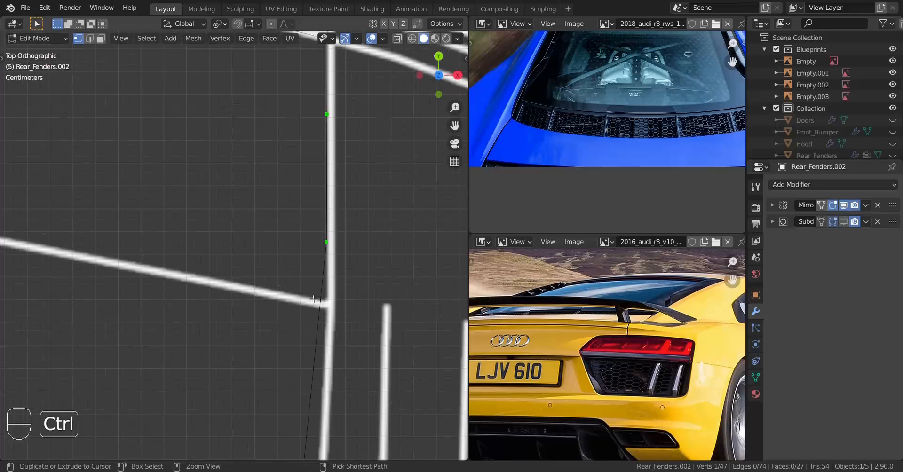
{"action": "key", "text": "ctrl+r"}
{"action": "left_click", "coordinate": [313, 300]}
{"action": "key", "text": "g"}
{"action": "key", "text": "g"}
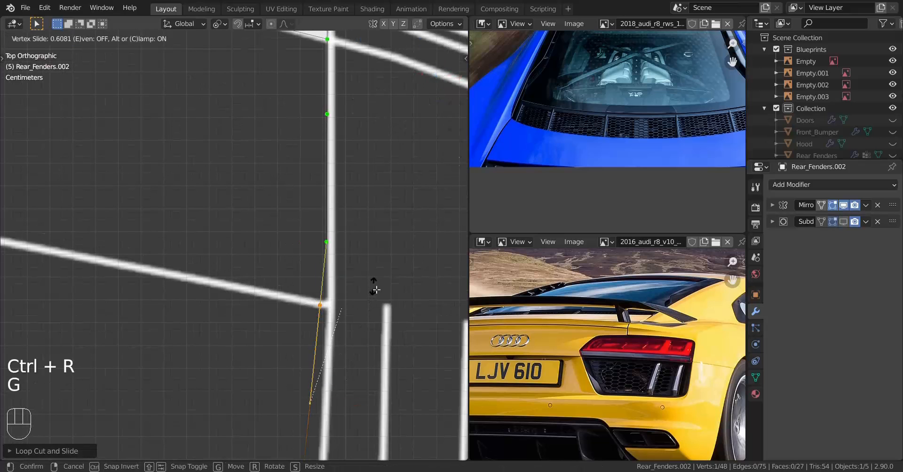
{"action": "left_click", "coordinate": [377, 291], "text": "shift"}
{"action": "left_click_drag", "start_coordinate": [371, 315], "coordinate": [379, 315], "text": "shift"}
Extrude the new side vertex along X to the centre line and move it along Y onto the crossing blueprint line.
{"action": "scroll", "coordinate": [380, 319], "scroll_direction": "down", "scroll_amount": 5}
{"action": "key", "text": "e"}
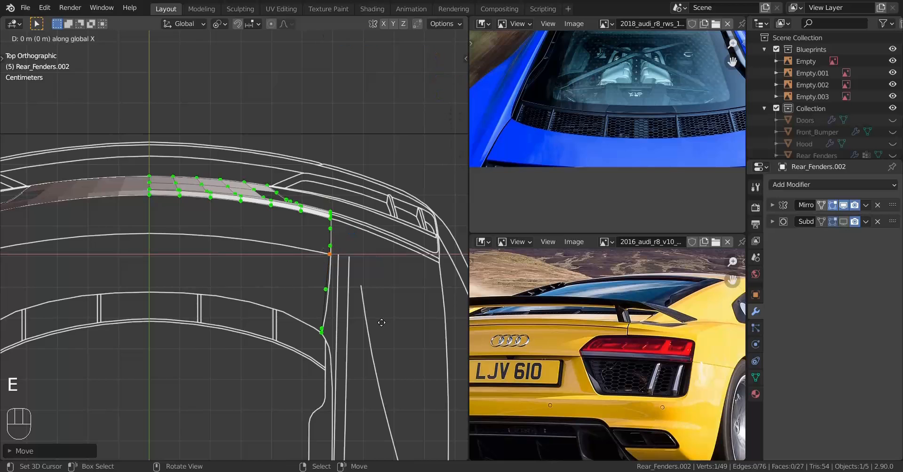
{"action": "left_click", "coordinate": [29, 319]}
{"action": "scroll", "coordinate": [293, 322], "scroll_direction": "up", "scroll_amount": 7}
{"action": "middle_click_drag", "start_coordinate": [180, 326], "coordinate": [172, 364], "text": "shift"}
{"action": "scroll", "coordinate": [277, 303], "scroll_direction": "up", "scroll_amount": 1}
{"action": "scroll", "coordinate": [236, 300], "scroll_direction": "up", "scroll_amount": 3}
{"action": "left_click_drag", "start_coordinate": [259, 294], "coordinate": [294, 190]}
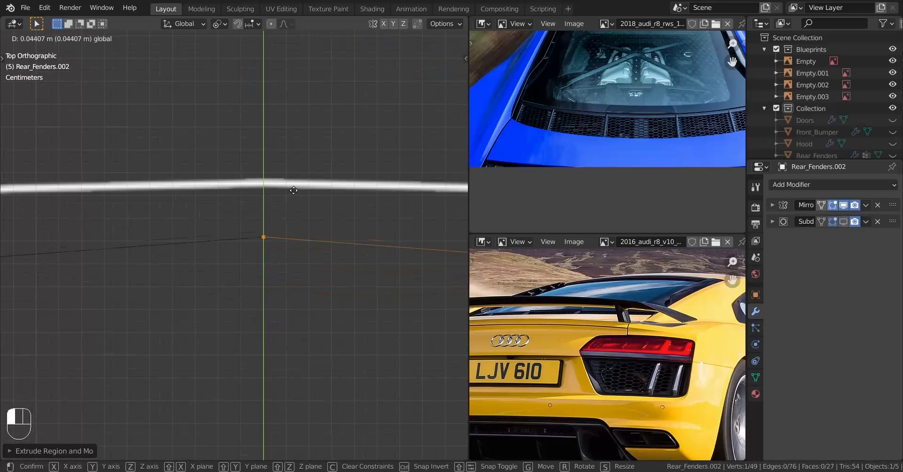
{"action": "left_click_drag", "start_coordinate": [318, 127], "coordinate": [316, 128], "text": "shift"}
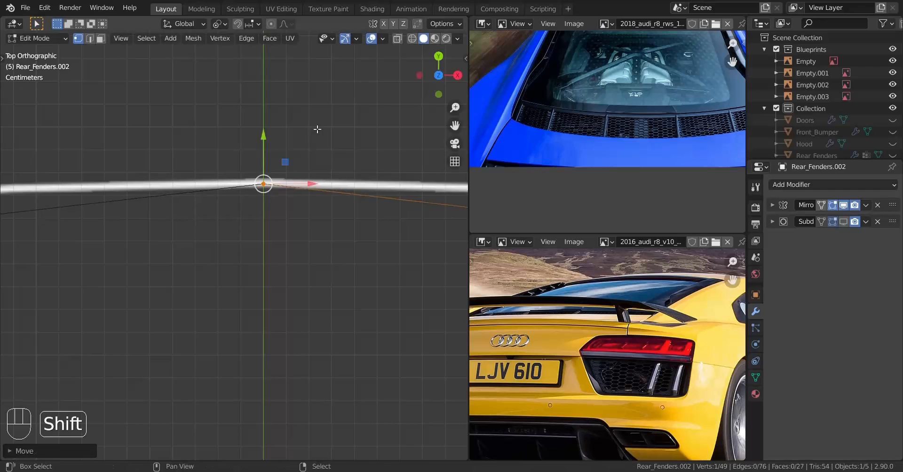
Subdivide the newly extruded edge to the centre line with five cuts, matching the vertex columns of the panel's edge.
{"action": "scroll", "coordinate": [292, 160], "scroll_direction": "down", "scroll_amount": 6}
{"action": "middle_click_drag", "start_coordinate": [224, 206], "coordinate": [127, 207], "text": "shift"}
{"action": "middle_click_drag", "start_coordinate": [372, 222], "coordinate": [231, 222], "text": "shift"}
{"action": "scroll", "coordinate": [353, 238], "scroll_direction": "down", "scroll_amount": 1}
{"action": "middle_click_drag", "start_coordinate": [354, 238], "coordinate": [353, 237], "text": "shift"}
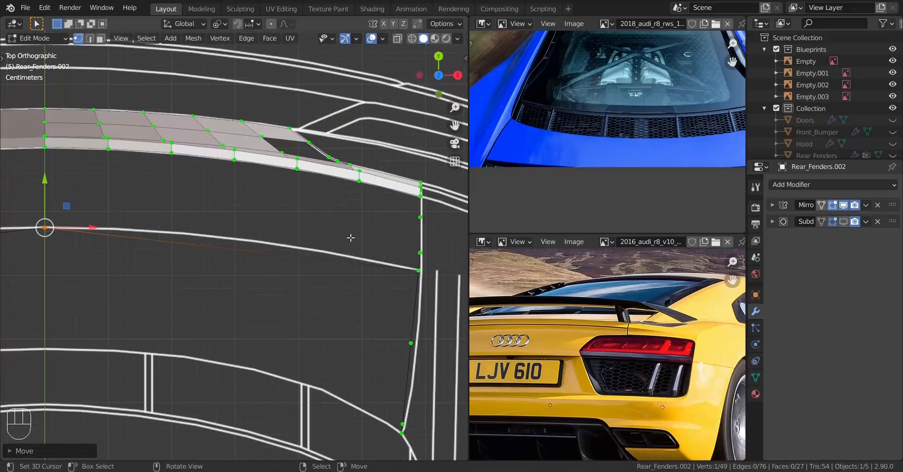
{"action": "left_click", "coordinate": [360, 181]}
{"action": "left_click", "coordinate": [108, 149], "text": "ctrl"}
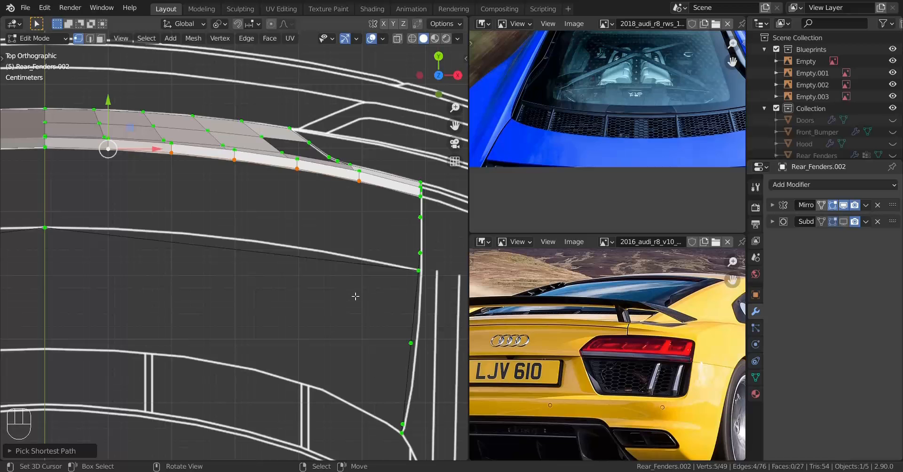
{"action": "key", "text": "ctrl+r"}
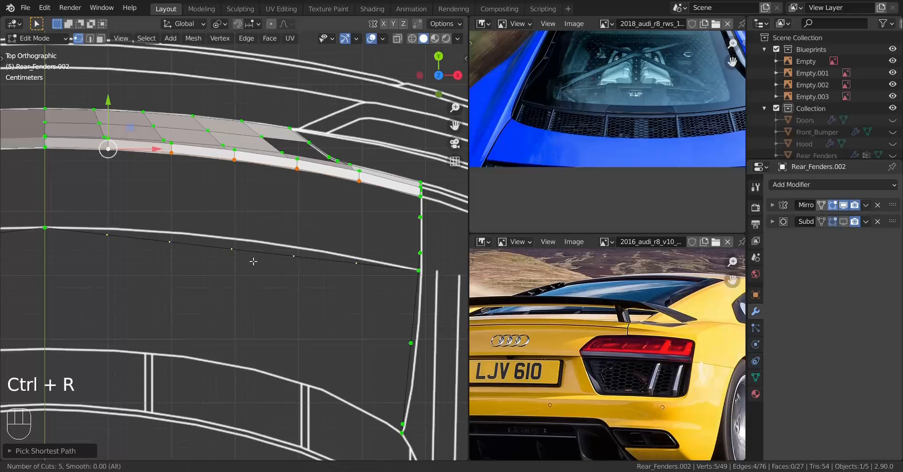
{"action": "left_click", "coordinate": [255, 261]}
Move the five new vertices one by one onto the crossing blueprint curve in top view.
{"action": "scroll", "coordinate": [301, 273], "scroll_direction": "up", "scroll_amount": 2}
{"action": "left_click_drag", "start_coordinate": [369, 300], "coordinate": [235, 279], "text": "shift"}
{"action": "scroll", "coordinate": [250, 275], "scroll_direction": "up", "scroll_amount": 2}
{"action": "left_click", "coordinate": [296, 261]}
{"action": "key", "text": "g"}
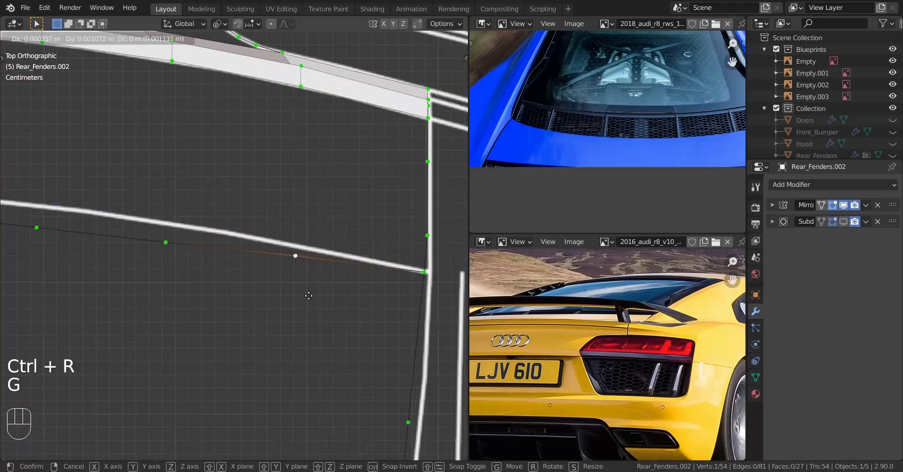
{"action": "left_click", "coordinate": [165, 243]}
{"action": "key", "text": "g"}
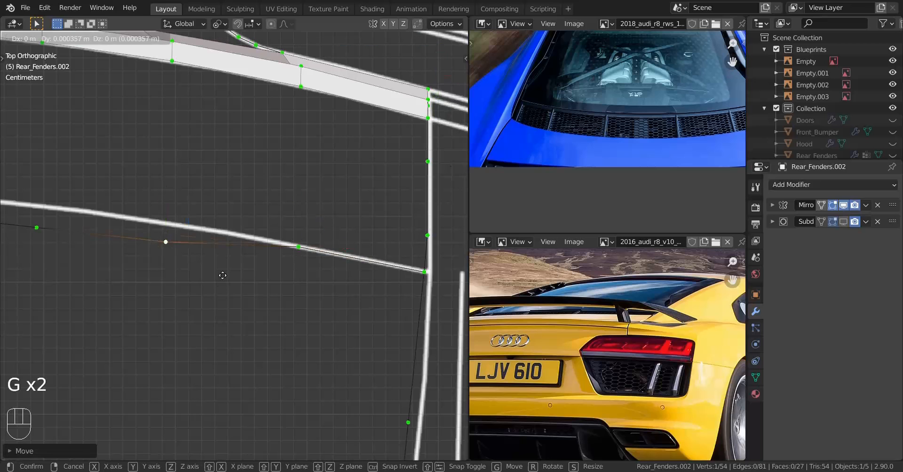
{"action": "left_click", "coordinate": [212, 328]}
{"action": "key", "text": "g"}
{"action": "key", "text": "g"}
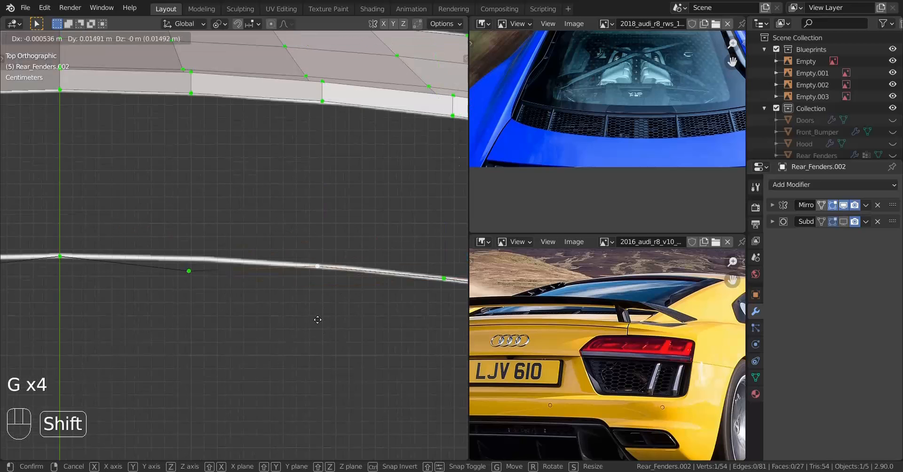
{"action": "left_click", "coordinate": [318, 317]}
{"action": "left_click", "coordinate": [189, 270]}
{"action": "key", "text": "g"}
{"action": "key", "text": "g"}
{"action": "left_click", "coordinate": [211, 276]}
Raise the row's vertices along Z onto the rising blueprint line in right side view.
{"action": "key", "text": "KP_3"}
{"action": "middle_click_drag", "start_coordinate": [243, 241], "coordinate": [284, 324], "text": "shift"}
{"action": "scroll", "coordinate": [284, 302], "scroll_direction": "up", "scroll_amount": 4}
{"action": "left_click", "coordinate": [311, 227]}
{"action": "left_click", "coordinate": [305, 227]}
{"action": "left_click_drag", "start_coordinate": [312, 182], "coordinate": [292, 80]}
{"action": "left_click", "coordinate": [290, 227]}
{"action": "left_click", "coordinate": [265, 227]}
{"action": "left_click_drag", "start_coordinate": [266, 181], "coordinate": [265, 134]}
{"action": "left_click", "coordinate": [228, 226]}
{"action": "left_click_drag", "start_coordinate": [228, 182], "coordinate": [228, 147]}
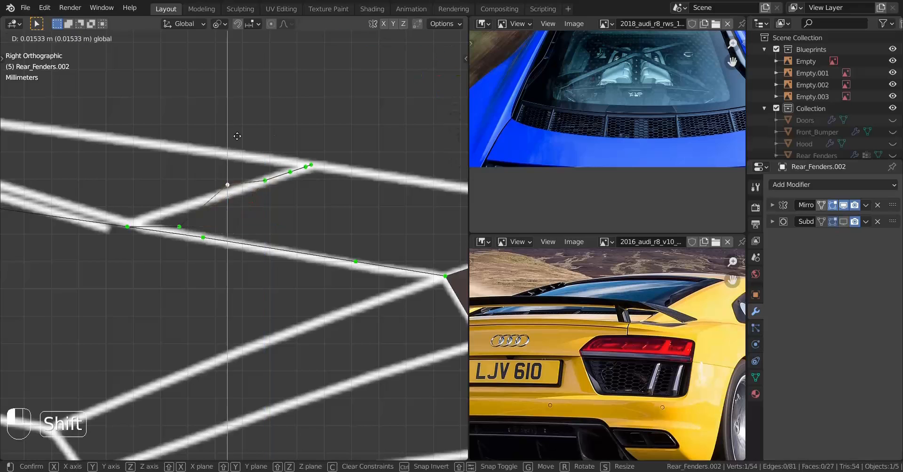
{"action": "left_click", "coordinate": [179, 226]}
{"action": "left_click_drag", "start_coordinate": [179, 203], "coordinate": [190, 186]}
Select the vertex row from the centre line to the side edge and space it evenly with the LoopTools Space command.
{"action": "middle_click_drag", "start_coordinate": [190, 186], "coordinate": [184, 254]}
{"action": "left_click", "coordinate": [264, 215]}
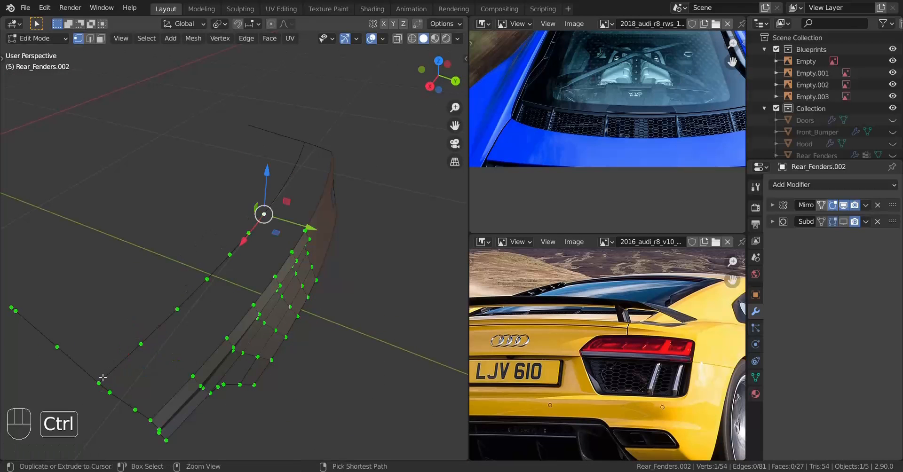
{"action": "left_click", "coordinate": [98, 383], "text": "ctrl"}
{"action": "key", "text": "w"}
{"action": "mouse_move", "coordinate": [368, 153]}
{"action": "left_click", "coordinate": [393, 233]}
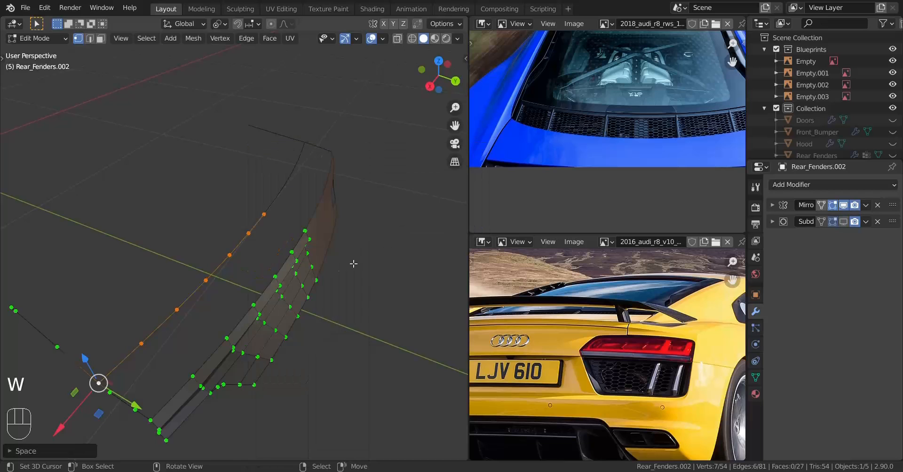
Fill the faces between the panel's edge and the spaced vertex row from the centre line outward, leaving the outermost gap open.
{"action": "scroll", "coordinate": [197, 291], "scroll_direction": "down", "scroll_amount": 2}
{"action": "key", "text": "KP_3"}
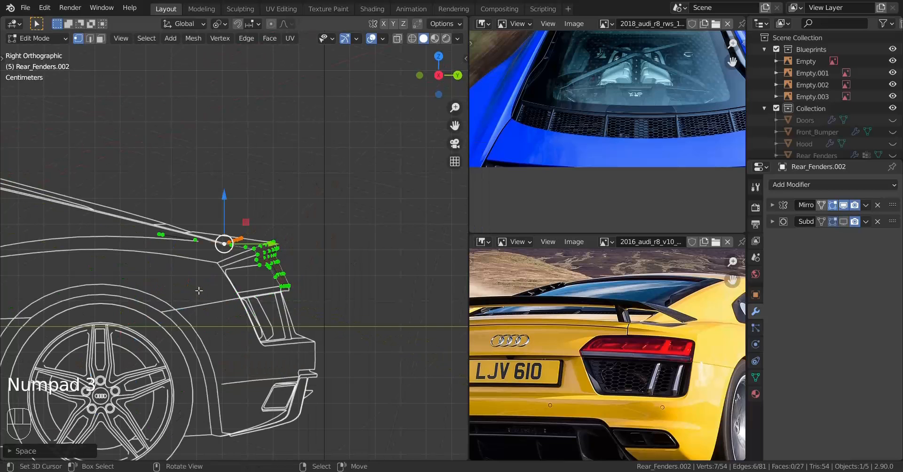
{"action": "middle_click_drag", "start_coordinate": [199, 290], "coordinate": [248, 385]}
{"action": "key", "text": "KP_7"}
{"action": "scroll", "coordinate": [247, 384], "scroll_direction": "up", "scroll_amount": 3}
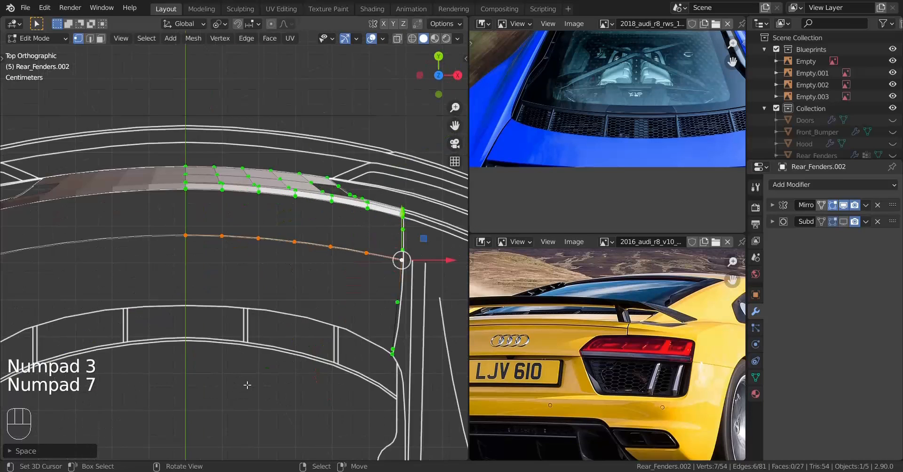
{"action": "middle_click_drag", "start_coordinate": [265, 324], "coordinate": [249, 363], "text": "shift"}
{"action": "scroll", "coordinate": [224, 283], "scroll_direction": "up", "scroll_amount": 1}
{"action": "left_click", "coordinate": [146, 213]}
{"action": "left_click", "coordinate": [145, 280], "text": "shift"}
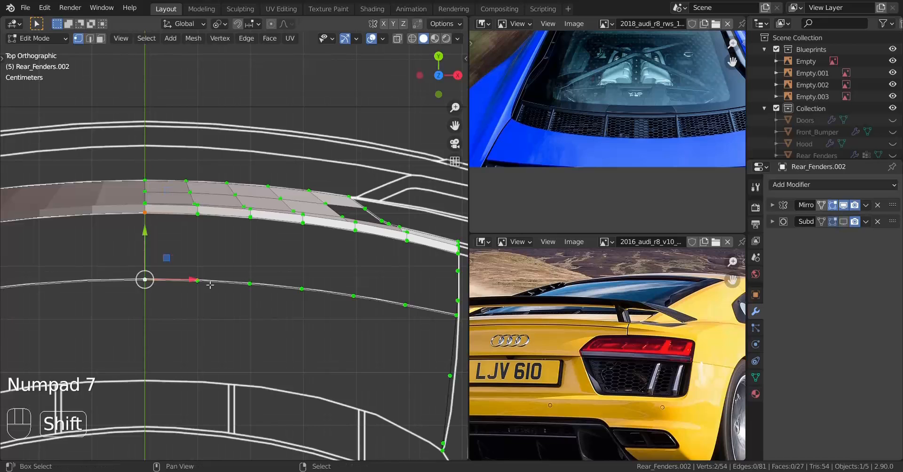
{"action": "key", "text": "f"}
{"action": "right_click", "coordinate": [203, 219]}
{"action": "right_click", "coordinate": [201, 284], "text": "shift"}
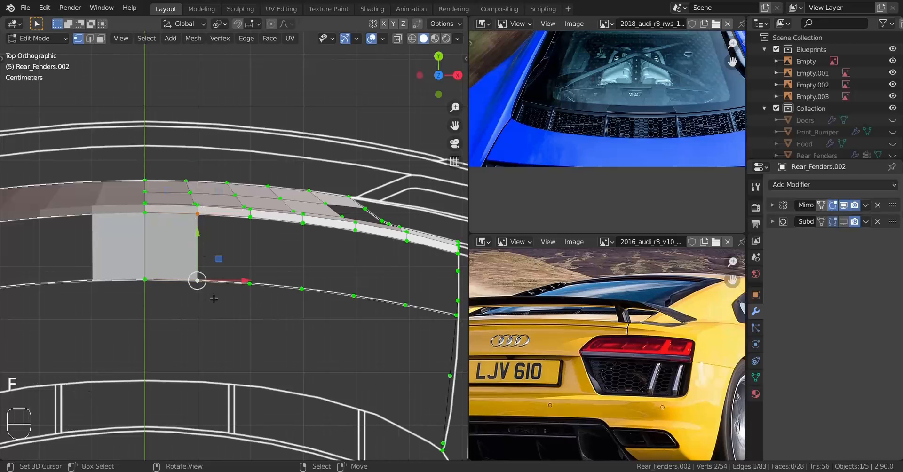
{"action": "middle_click_drag", "start_coordinate": [252, 297], "coordinate": [170, 286], "text": "shift"}
{"action": "key", "text": "f"}
{"action": "key", "text": "f"}
{"action": "key", "text": "f"}
{"action": "key", "text": "f"}
{"action": "key", "text": "f"}
{"action": "key", "text": "f"}
{"action": "key", "text": "f"}
{"action": "key", "text": "f"}
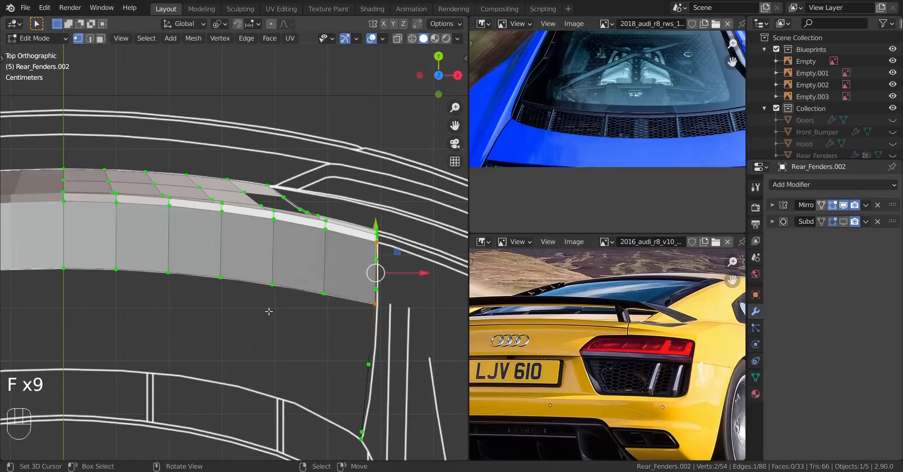
{"action": "key", "text": "ctrl+z"}
Cut two lengthwise edge loops through the newly filled strip of faces.
{"action": "middle_click_drag", "start_coordinate": [269, 311], "coordinate": [222, 278]}
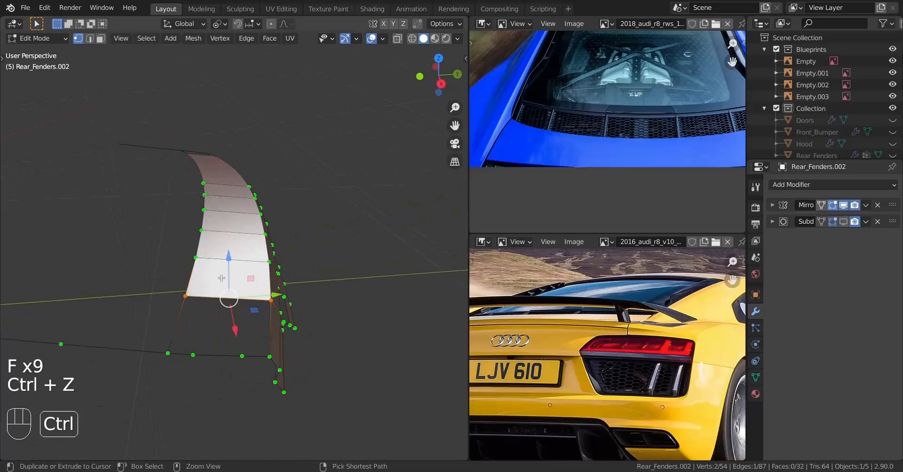
{"action": "key", "text": "ctrl+r"}
{"action": "left_click", "coordinate": [234, 299]}
{"action": "right_click", "coordinate": [235, 299]}
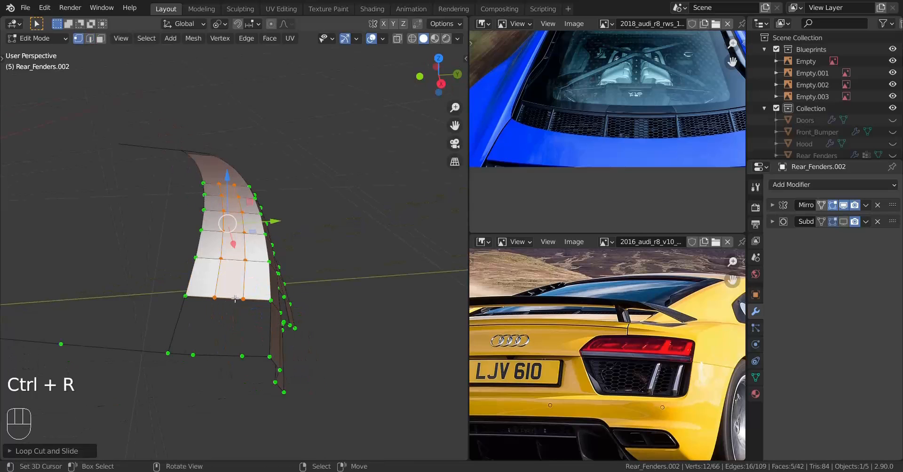
Fill the outermost gap with three faces between the loop ends and the side edge, and check the panel in object mode.
{"action": "key", "text": "KP_7"}
{"action": "left_click", "coordinate": [326, 233]}
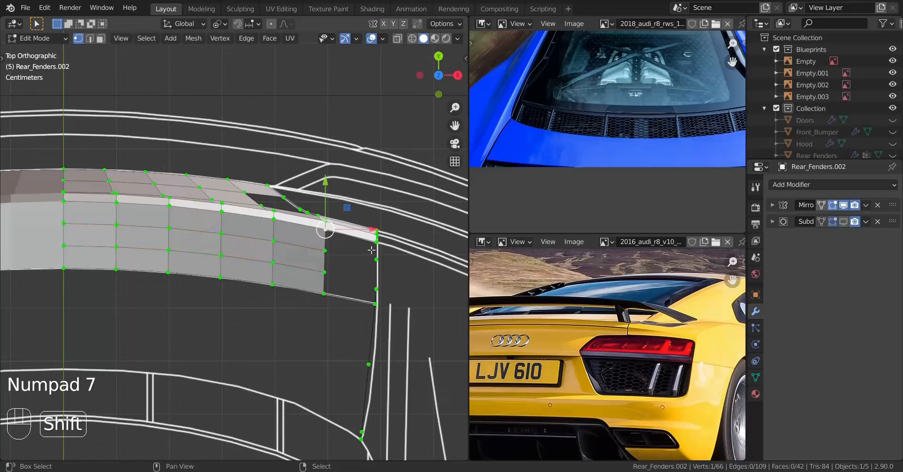
{"action": "key", "text": "ctrl+z"}
{"action": "key", "text": "f"}
{"action": "key", "text": "f"}
{"action": "key", "text": "f"}
{"action": "key", "text": "f"}
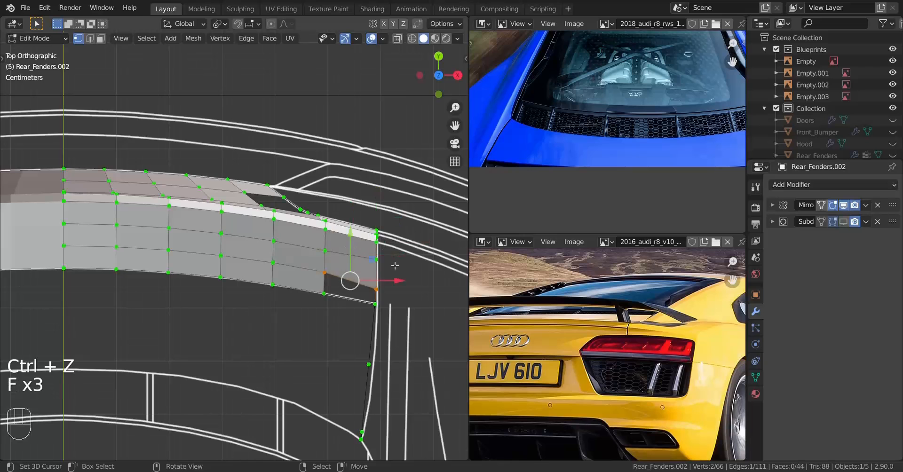
{"action": "middle_click_drag", "start_coordinate": [395, 299], "coordinate": [246, 315]}
{"action": "key", "text": "Tab"}
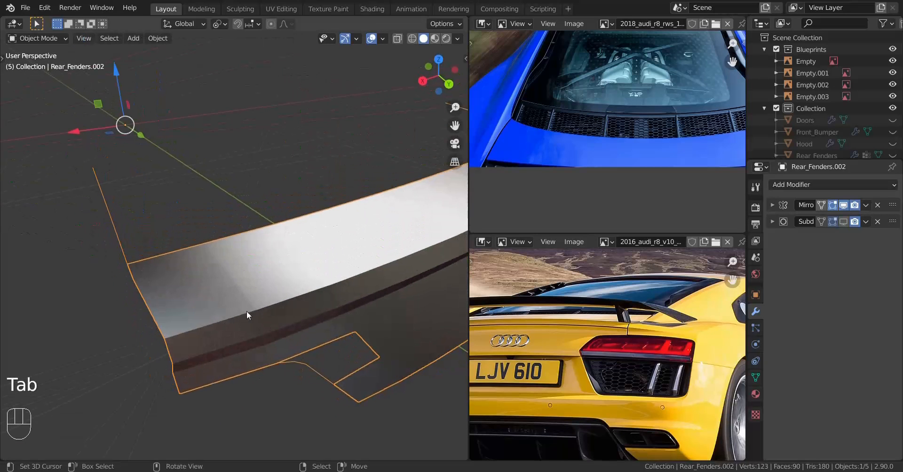
{"action": "key", "text": "KP_7"}
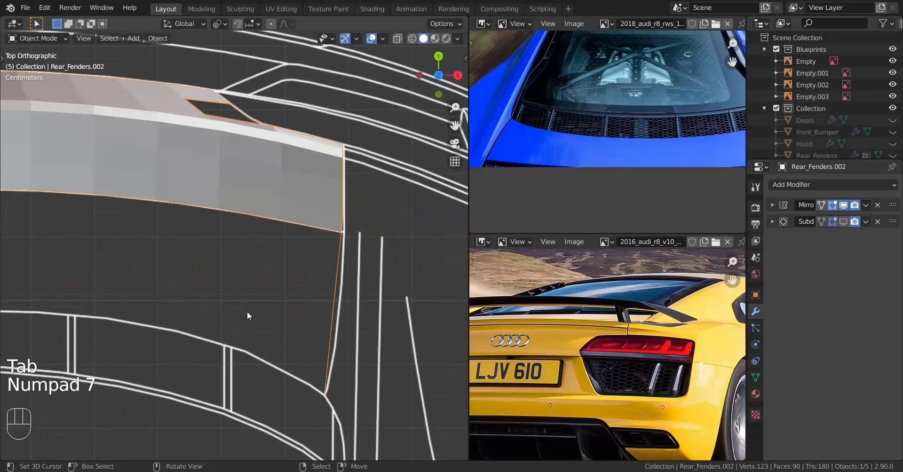
{"action": "middle_click_drag", "start_coordinate": [247, 312], "coordinate": [309, 294], "text": "shift"}
{"action": "key", "text": "Tab"}
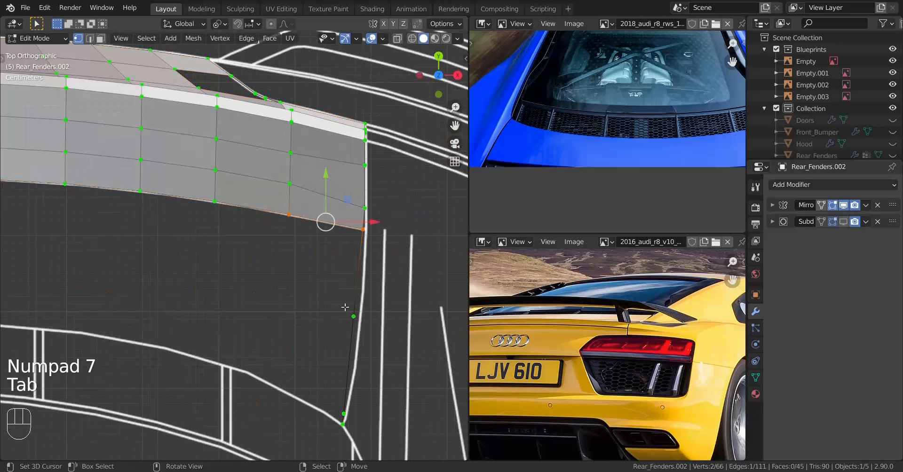
Extrude the side edge's lower corner vertex along X to the centre line and move it along Y onto the upper window-frame blueprint curve.
{"action": "scroll", "coordinate": [345, 319], "scroll_direction": "down", "scroll_amount": 2}
{"action": "middle_click_drag", "start_coordinate": [305, 347], "coordinate": [331, 340], "text": "shift"}
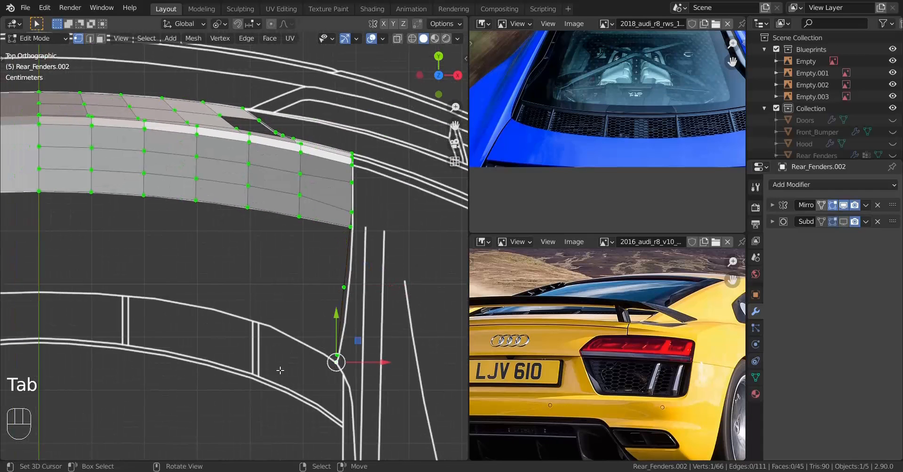
{"action": "scroll", "coordinate": [280, 371], "scroll_direction": "down", "scroll_amount": 2}
{"action": "middle_click_drag", "start_coordinate": [222, 346], "coordinate": [288, 339], "text": "shift"}
{"action": "key", "text": "e"}
{"action": "key", "text": "x"}
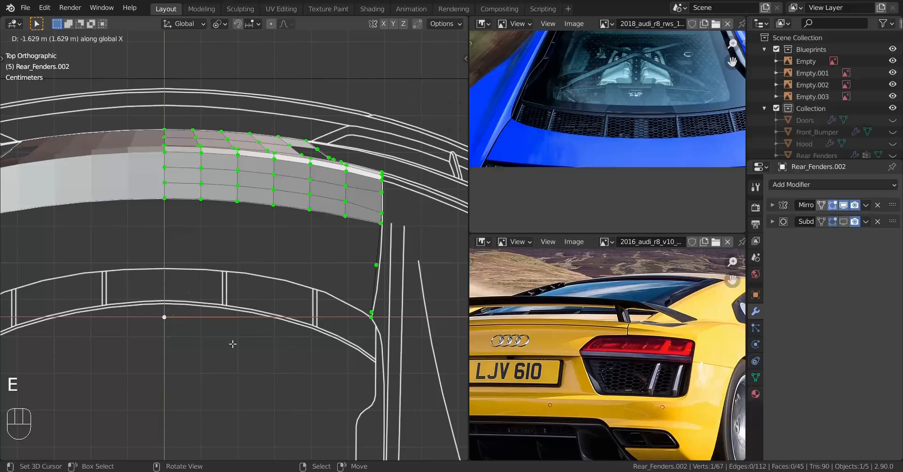
{"action": "left_click", "coordinate": [233, 344]}
{"action": "middle_click_drag", "start_coordinate": [232, 343], "coordinate": [287, 326], "text": "shift"}
{"action": "scroll", "coordinate": [287, 325], "scroll_direction": "up", "scroll_amount": 4}
{"action": "left_click_drag", "start_coordinate": [203, 310], "coordinate": [232, 241]}
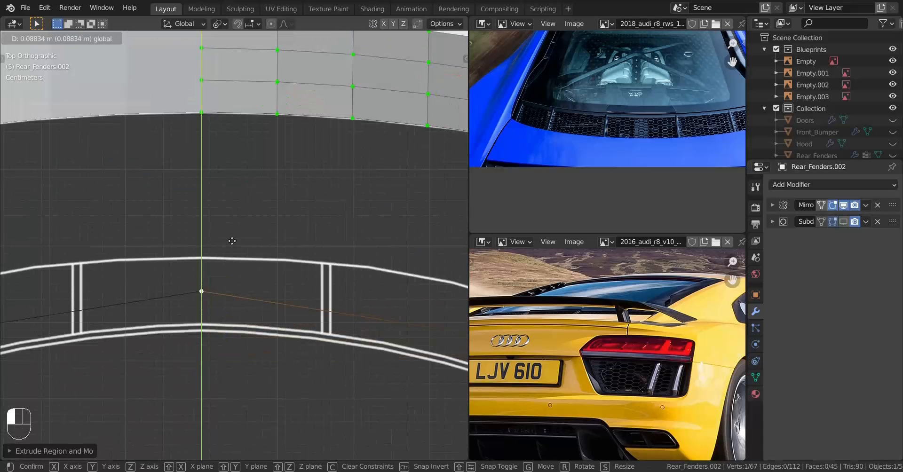
{"action": "left_click_drag", "start_coordinate": [248, 179], "coordinate": [248, 179]}
{"action": "scroll", "coordinate": [282, 268], "scroll_direction": "up", "scroll_amount": 3}
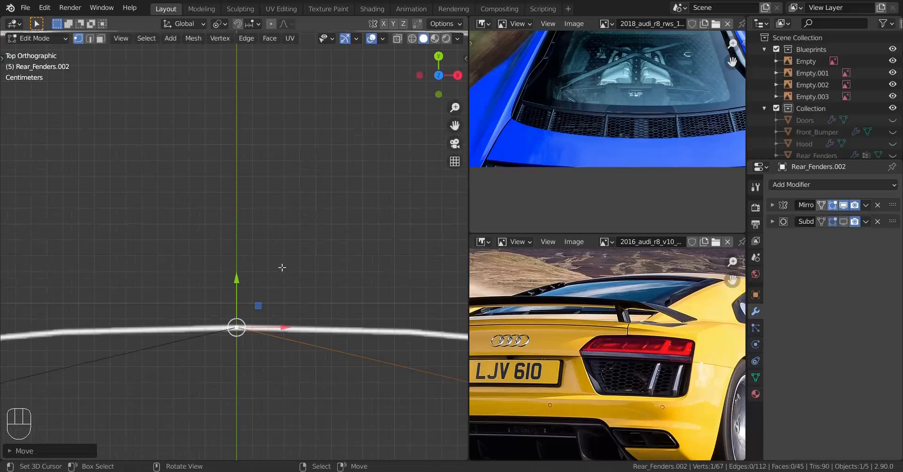
{"action": "scroll", "coordinate": [261, 284], "scroll_direction": "down", "scroll_amount": 7}
{"action": "middle_click_drag", "start_coordinate": [375, 353], "coordinate": [222, 323], "text": "shift"}
{"action": "scroll", "coordinate": [135, 314], "scroll_direction": "up", "scroll_amount": 2}
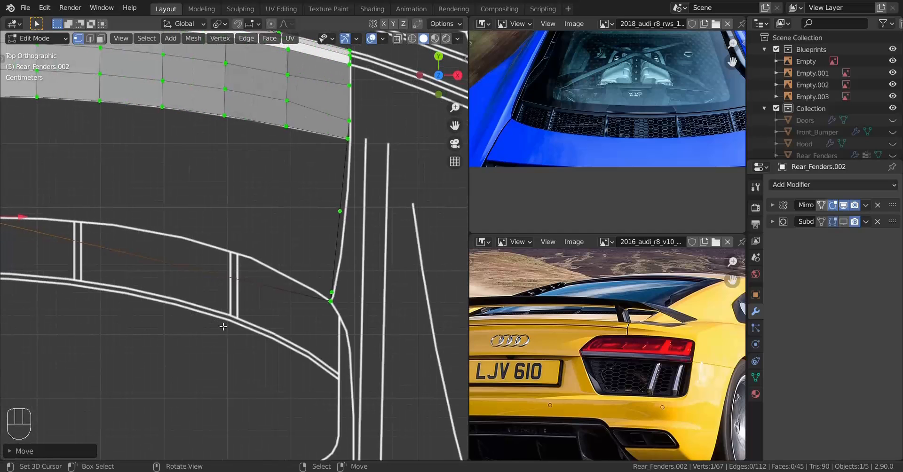
{"action": "key", "text": "ctrl+r"}
{"action": "left_click", "coordinate": [211, 278]}
{"action": "key", "text": "g"}
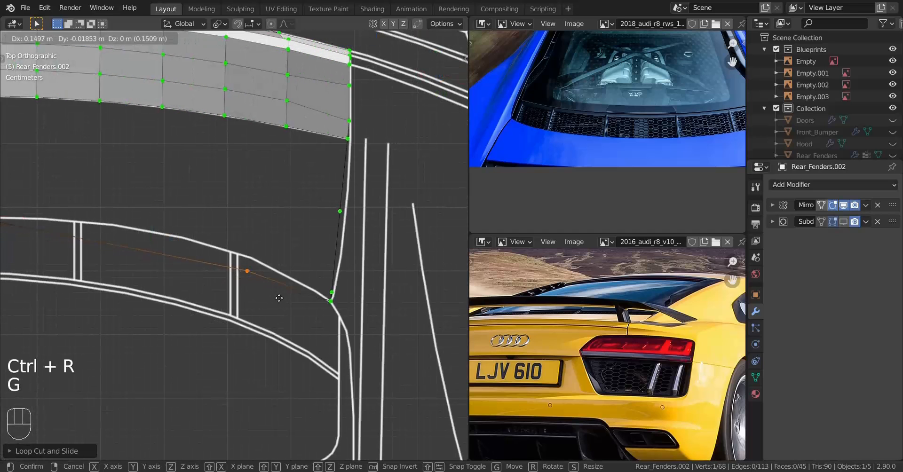
{"action": "right_click", "coordinate": [274, 296]}
{"action": "key", "text": "z"}
{"action": "left_click", "coordinate": [190, 289]}
{"action": "key", "text": "ctrl+z"}
{"action": "middle_click_drag", "start_coordinate": [197, 311], "coordinate": [261, 348], "text": "shift"}
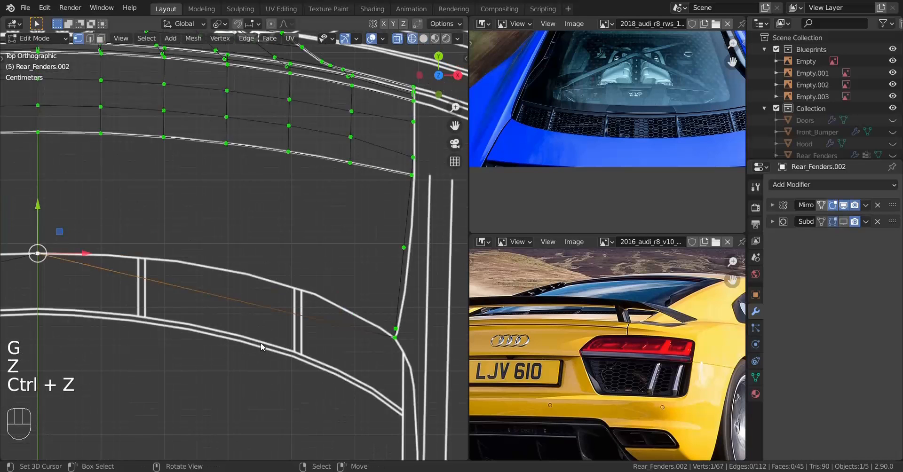
{"action": "key", "text": "z"}
{"action": "left_click", "coordinate": [232, 317]}
Subdivide the edge between the centre-line vertex and the lower corner vertex with five cuts.
{"action": "key", "text": "ctrl+r"}
{"action": "scroll", "coordinate": [237, 318], "scroll_direction": "up", "scroll_amount": 2}
{"action": "left_click", "coordinate": [236, 318]}
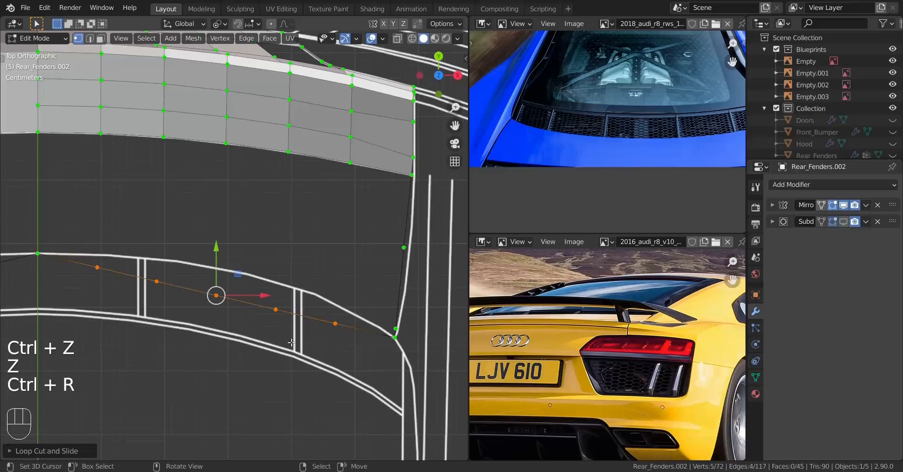
Move the five cut vertices one by one onto the upper window-frame blueprint curve in top view.
{"action": "scroll", "coordinate": [326, 339], "scroll_direction": "up", "scroll_amount": 4}
{"action": "left_click", "coordinate": [348, 320]}
{"action": "key", "text": "g"}
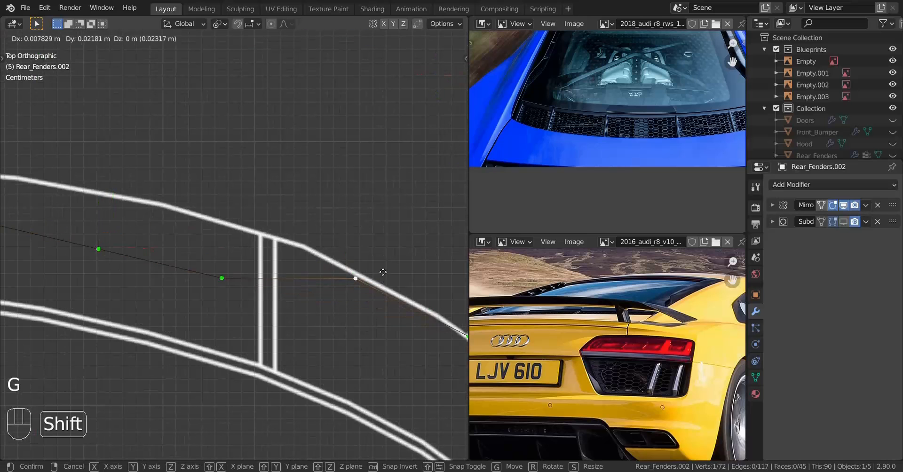
{"action": "key", "text": "g"}
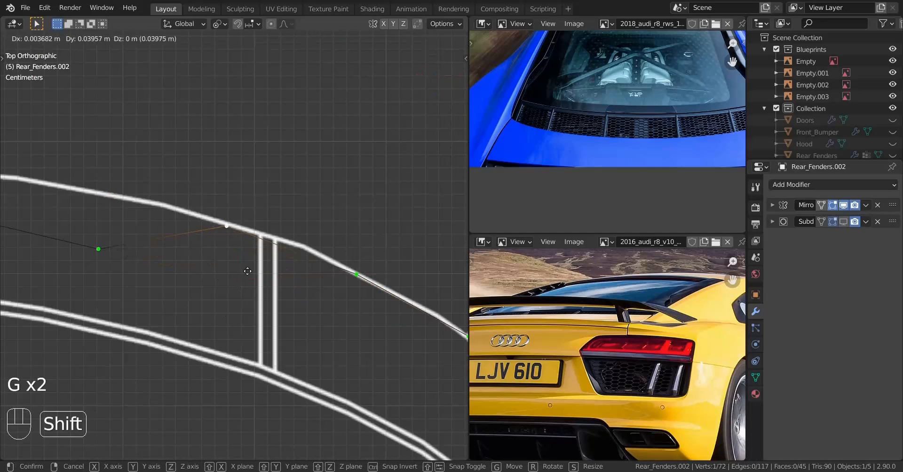
{"action": "left_click", "coordinate": [230, 262], "text": "shift"}
{"action": "middle_click_drag", "start_coordinate": [122, 283], "coordinate": [280, 324], "text": "shift"}
{"action": "key", "text": "g"}
{"action": "left_click", "coordinate": [364, 298]}
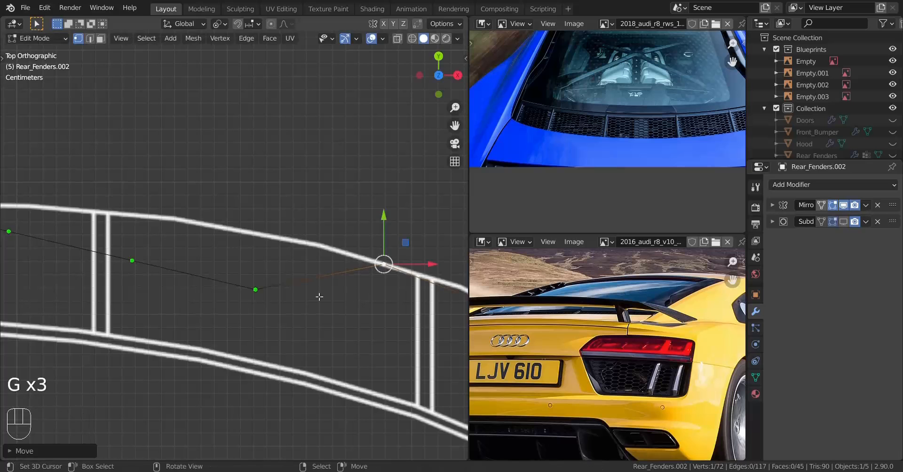
{"action": "key", "text": "g"}
{"action": "left_click", "coordinate": [227, 360]}
{"action": "middle_click_drag", "start_coordinate": [139, 277], "coordinate": [333, 292], "text": "shift"}
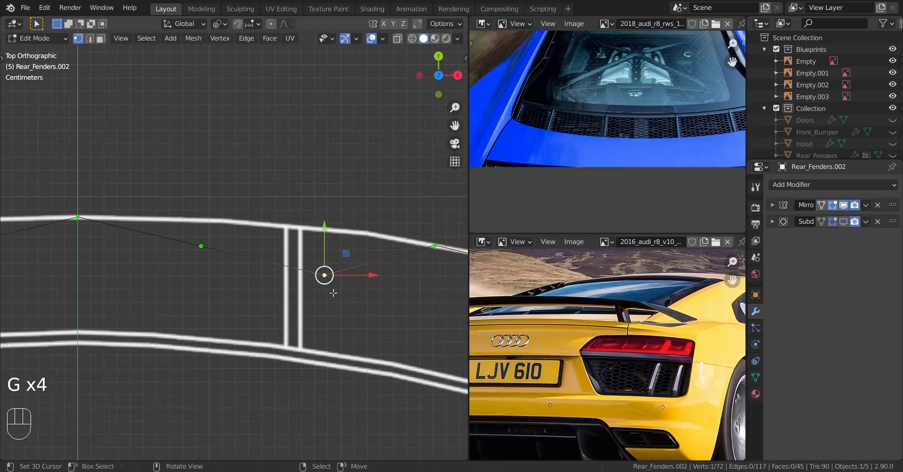
{"action": "key", "text": "g"}
{"action": "left_click", "coordinate": [308, 247]}
{"action": "key", "text": "g"}
{"action": "left_click", "coordinate": [250, 273]}
Raise the two cut vertices nearest the centre line along Z onto the window-frame blueprint line in back view.
{"action": "key", "text": "KP_3"}
{"action": "key", "text": "ctrl+KP_1"}
{"action": "middle_click_drag", "start_coordinate": [258, 284], "coordinate": [282, 326], "text": "shift"}
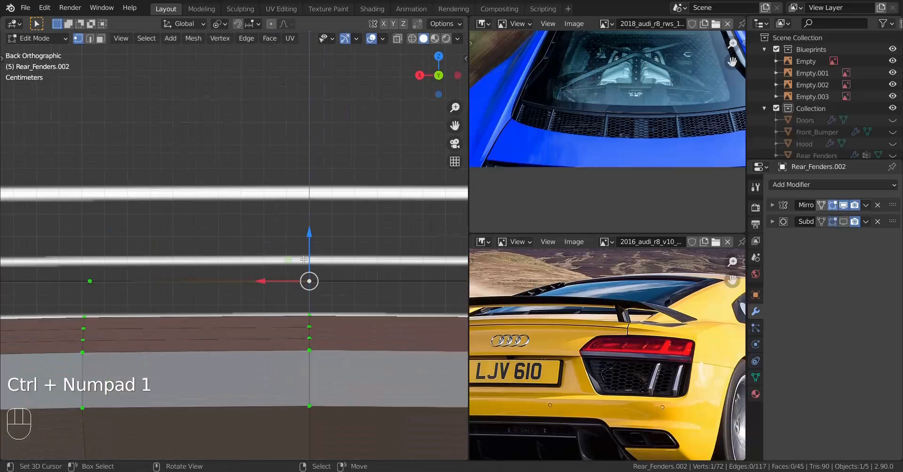
{"action": "scroll", "coordinate": [299, 284], "scroll_direction": "down", "scroll_amount": 2}
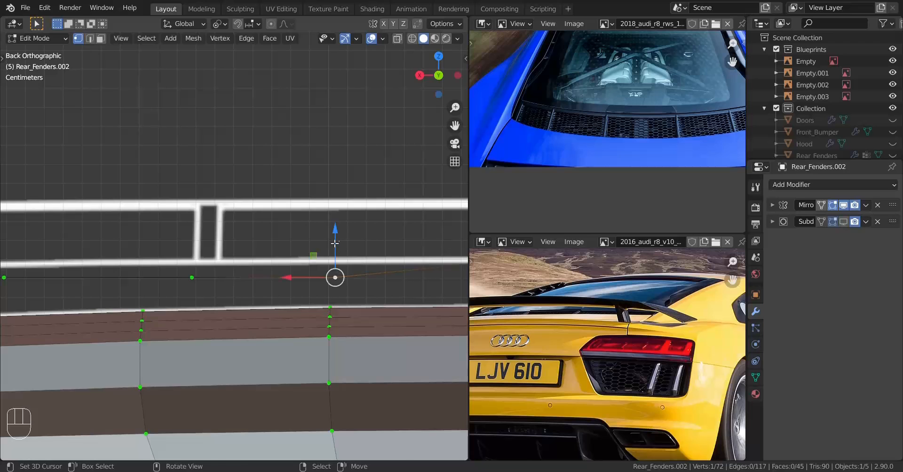
{"action": "mouse_move", "coordinate": [335, 243]}
{"action": "left_mouse_down", "text": "shift"}
{"action": "mouse_move", "coordinate": [339, 221]}
{"action": "mouse_move", "coordinate": [339, 233]}
{"action": "left_mouse_up", "text": "shift"}
{"action": "scroll", "coordinate": [324, 244], "scroll_direction": "down", "scroll_amount": 3}
{"action": "middle_click_drag", "start_coordinate": [234, 284], "coordinate": [345, 284], "text": "shift"}
{"action": "scroll", "coordinate": [345, 285], "scroll_direction": "up", "scroll_amount": 2}
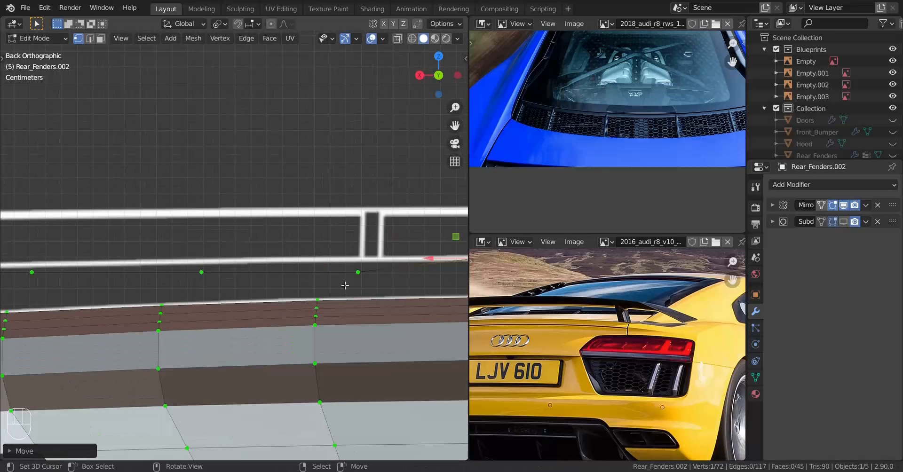
{"action": "right_click", "coordinate": [356, 276]}
{"action": "scroll", "coordinate": [371, 267], "scroll_direction": "up", "scroll_amount": 2}
{"action": "left_click_drag", "start_coordinate": [414, 254], "coordinate": [415, 221], "text": "shift"}
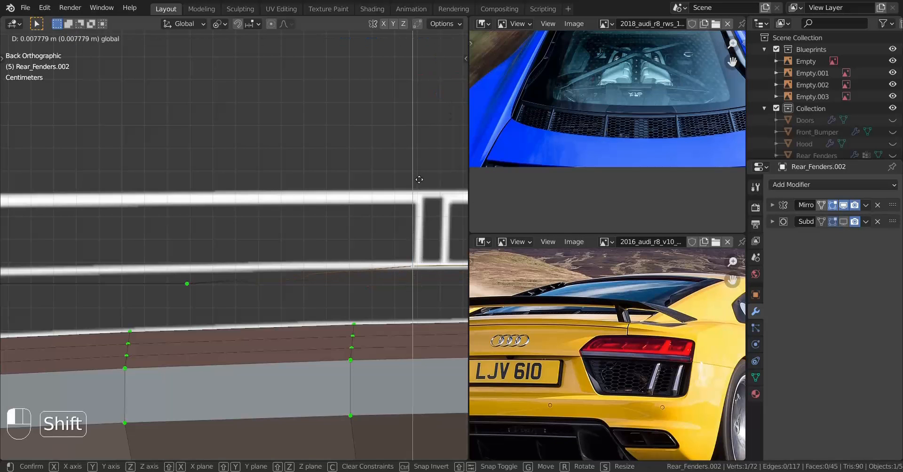
Raise the three outer cut vertices of the window edge along Z onto the same back-view blueprint line.
{"action": "middle_click_drag", "start_coordinate": [189, 264], "coordinate": [402, 256], "text": "shift"}
{"action": "right_click", "coordinate": [401, 275]}
{"action": "left_click_drag", "start_coordinate": [401, 231], "coordinate": [403, 200], "text": "shift"}
{"action": "middle_click_drag", "start_coordinate": [174, 259], "coordinate": [377, 260], "text": "shift"}
{"action": "right_click", "coordinate": [363, 275]}
{"action": "left_click_drag", "start_coordinate": [363, 231], "coordinate": [365, 151], "text": "shift"}
{"action": "middle_click_drag", "start_coordinate": [141, 264], "coordinate": [234, 264], "text": "shift"}
{"action": "left_click_drag", "start_coordinate": [228, 234], "coordinate": [232, 228]}
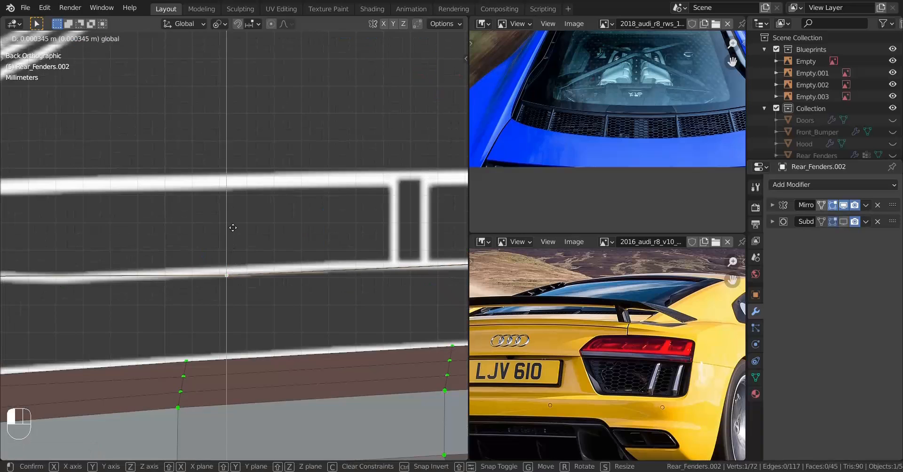
Space the seven window-edge vertices from the centre line to the lower corner evenly with LoopTools Space, and save the file.
{"action": "scroll", "coordinate": [233, 228], "scroll_direction": "down", "scroll_amount": 3}
{"action": "key", "text": "KP_7"}
{"action": "key", "text": "z"}
{"action": "key", "text": "Tab"}
{"action": "key", "text": "Tab"}
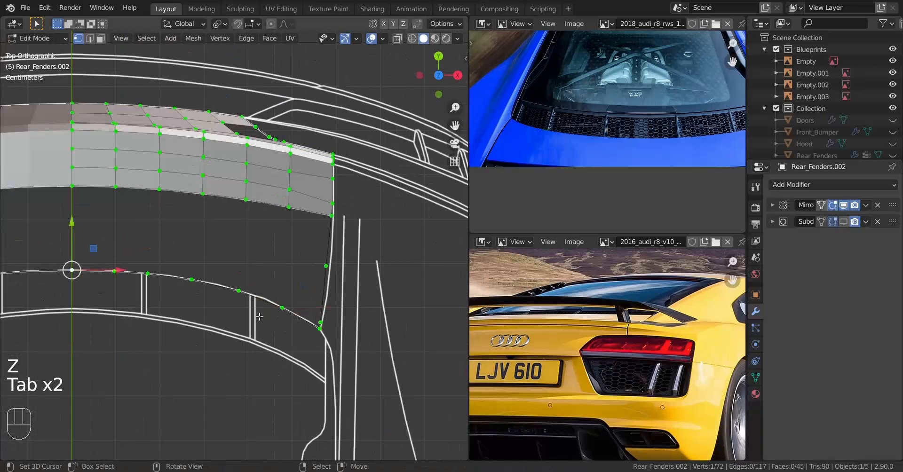
{"action": "right_click", "coordinate": [320, 328], "text": "ctrl"}
{"action": "key", "text": "w"}
{"action": "mouse_move", "coordinate": [377, 153]}
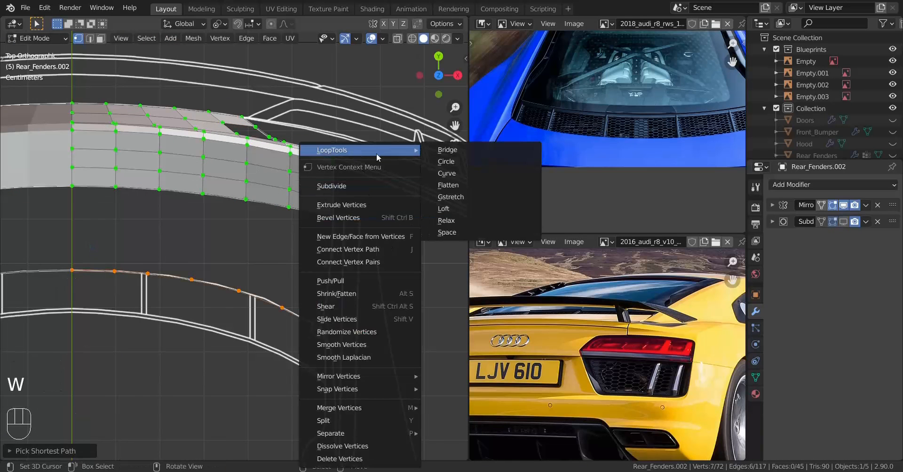
{"action": "left_click", "coordinate": [447, 232]}
{"action": "scroll", "coordinate": [243, 300], "scroll_direction": "up", "scroll_amount": 1}
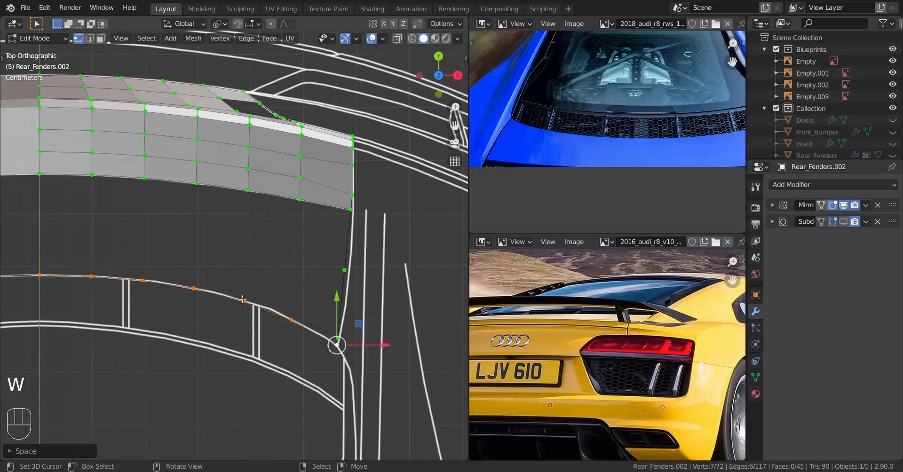
{"action": "key", "text": "Tab"}
{"action": "mouse_move", "coordinate": [252, 303]}
{"action": "middle_mouse_down", "text": "shift"}
{"action": "mouse_move", "coordinate": [240, 312]}
{"action": "mouse_move", "coordinate": [250, 312]}
{"action": "middle_mouse_up", "text": "shift"}
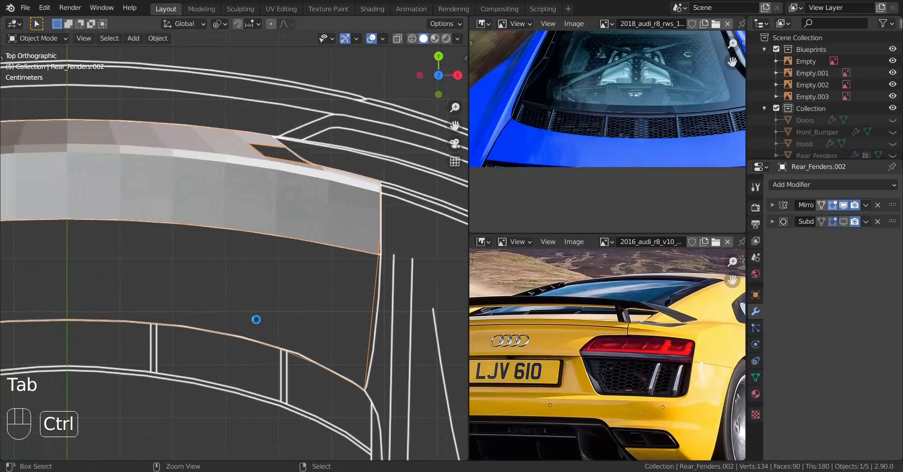
{"action": "key", "text": "ctrl+s"}
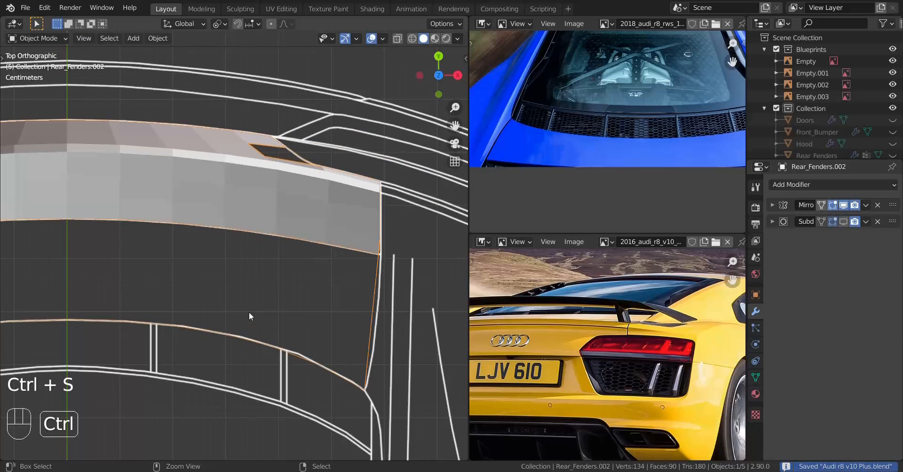
{"action": "key", "text": "ctrl+s"}
Fill five faces between the panel's front edge row and the window-edge row, from the centre line outward.
{"action": "key", "text": "Tab"}
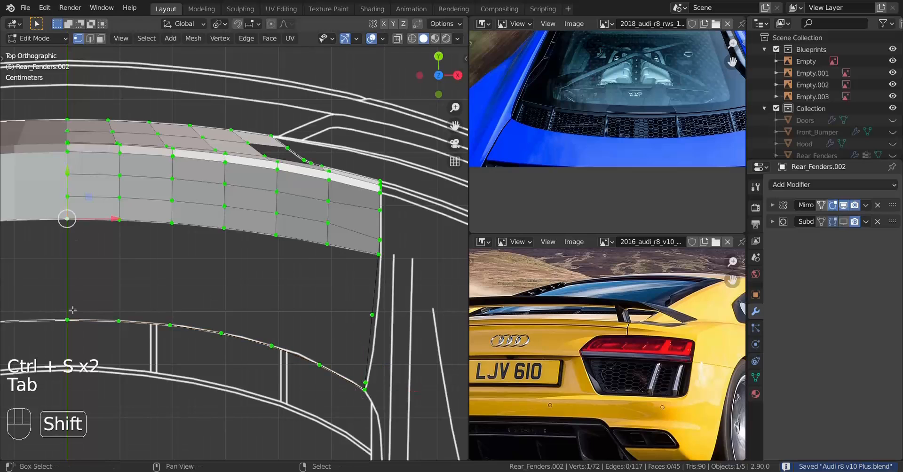
{"action": "key", "text": "f"}
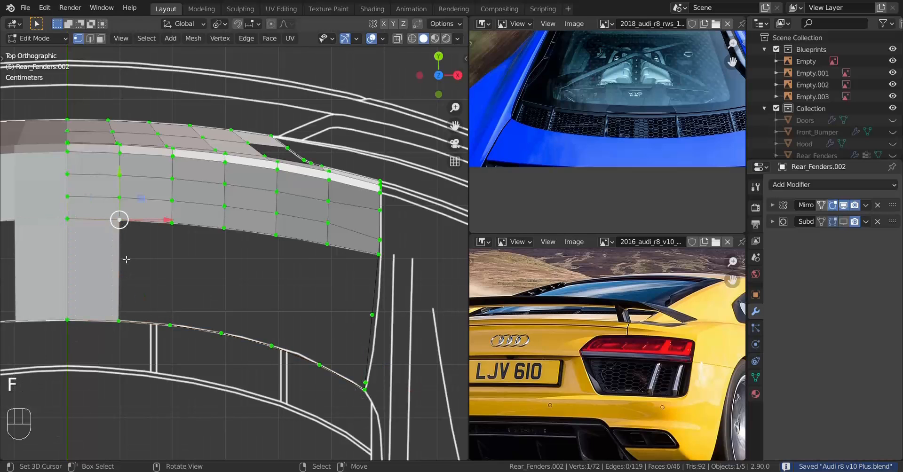
{"action": "key", "text": "f"}
{"action": "key", "text": "f"}
{"action": "key", "text": "f"}
{"action": "key", "text": "f"}
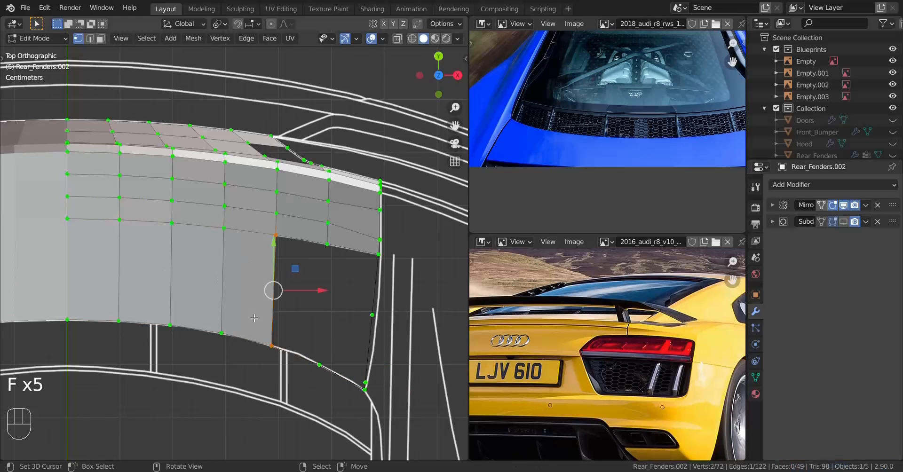
{"action": "key", "text": "f"}
{"action": "key", "text": "f"}
Add a loop cut across the middle of the new faces and fill the outermost column with two faces.
{"action": "key", "text": "ctrl+r"}
{"action": "left_click", "coordinate": [322, 303]}
{"action": "left_click", "coordinate": [332, 250]}
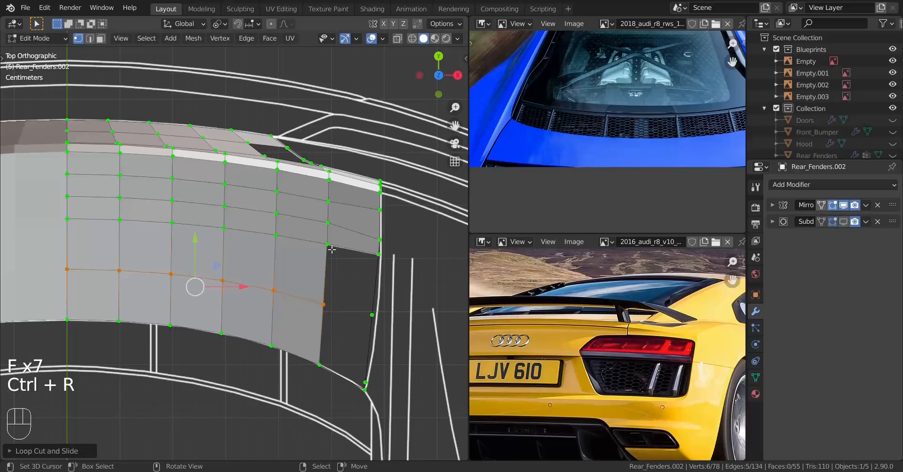
{"action": "left_click", "coordinate": [328, 245]}
{"action": "key", "text": "f"}
{"action": "key", "text": "f"}
{"action": "key", "text": "f"}
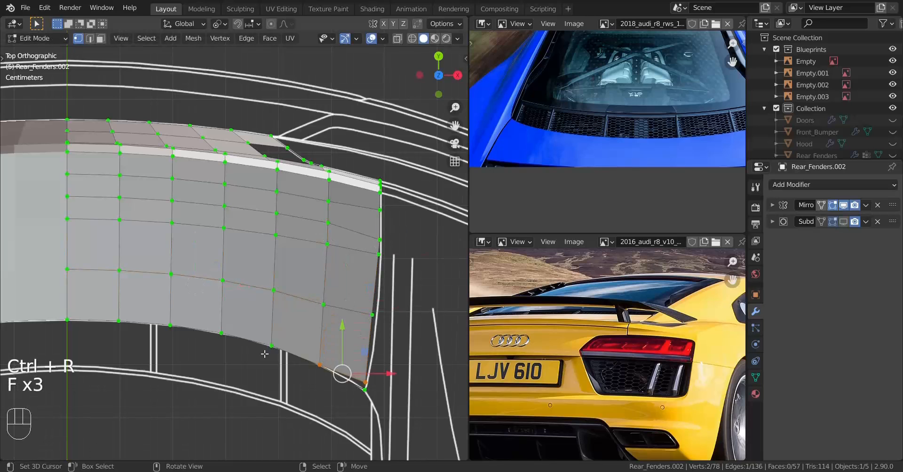
Examine the new panel's side profile against the blueprint and its surface in object mode and perspective.
{"action": "middle_click_drag", "start_coordinate": [264, 353], "coordinate": [196, 318]}
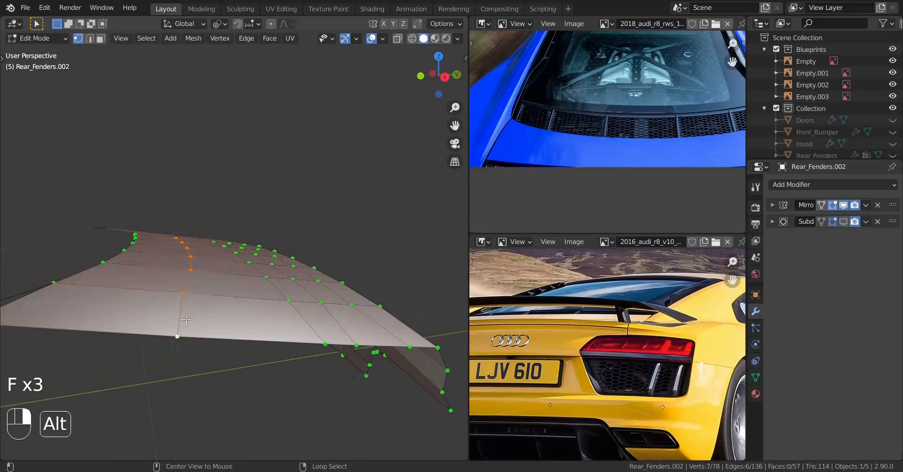
{"action": "key", "text": "KP_3"}
{"action": "scroll", "coordinate": [345, 292], "scroll_direction": "up", "scroll_amount": 3}
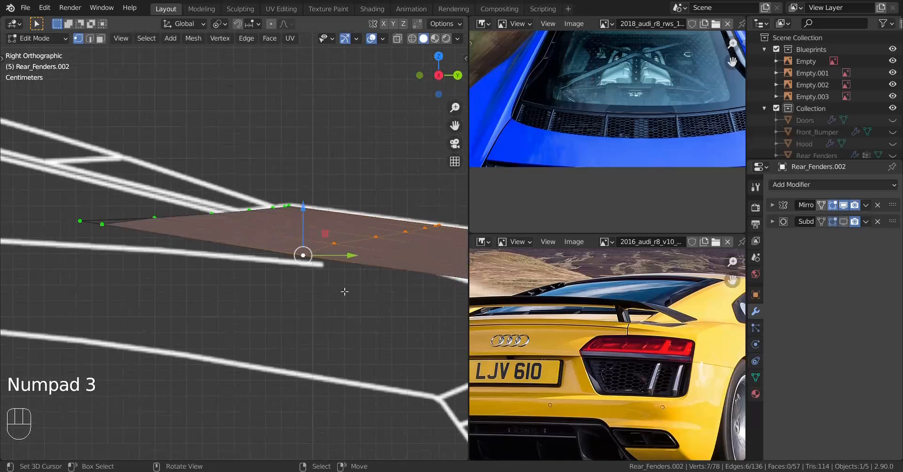
{"action": "key", "text": "z"}
{"action": "mouse_move", "coordinate": [353, 271]}
{"action": "middle_mouse_down", "text": "shift"}
{"action": "mouse_move", "coordinate": [300, 287]}
{"action": "mouse_move", "coordinate": [292, 300]}
{"action": "mouse_move", "coordinate": [359, 320]}
{"action": "mouse_move", "coordinate": [278, 292]}
{"action": "mouse_move", "coordinate": [270, 315]}
{"action": "mouse_move", "coordinate": [301, 334]}
{"action": "middle_mouse_up", "text": "shift"}
{"action": "key", "text": "z"}
{"action": "key", "text": "Tab"}
{"action": "key", "text": "a"}
{"action": "key", "text": "a"}
{"action": "key", "text": "a"}
{"action": "key", "text": "Tab"}
{"action": "middle_click_drag", "start_coordinate": [244, 315], "coordinate": [279, 350]}
{"action": "scroll", "coordinate": [225, 362], "scroll_direction": "up", "scroll_amount": 3}
{"action": "middle_click_drag", "start_coordinate": [202, 376], "coordinate": [313, 326], "text": "shift"}
{"action": "scroll", "coordinate": [349, 322], "scroll_direction": "up", "scroll_amount": 1}
Undo the last seven operations on the panel.
{"action": "key", "text": "ctrl+z"}
{"action": "key", "text": "ctrl+z"}
{"action": "key", "text": "ctrl+z"}
{"action": "key", "text": "ctrl+z"}
{"action": "key", "text": "ctrl+z"}
{"action": "key", "text": "ctrl+z"}
{"action": "key", "text": "ctrl+z"}
Add a loop cut along the panel's side edge and slide it close to that edge.
{"action": "scroll", "coordinate": [307, 320], "scroll_direction": "up", "scroll_amount": 2}
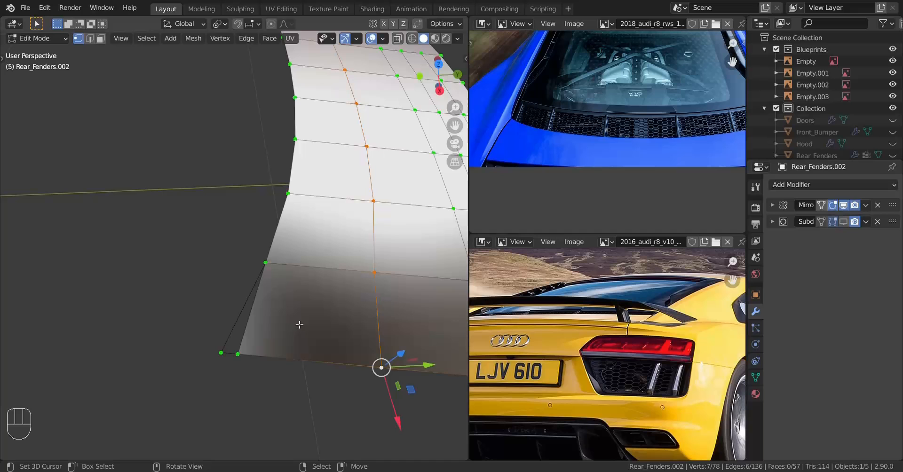
{"action": "key", "text": "ctrl+r"}
{"action": "left_click", "coordinate": [282, 267]}
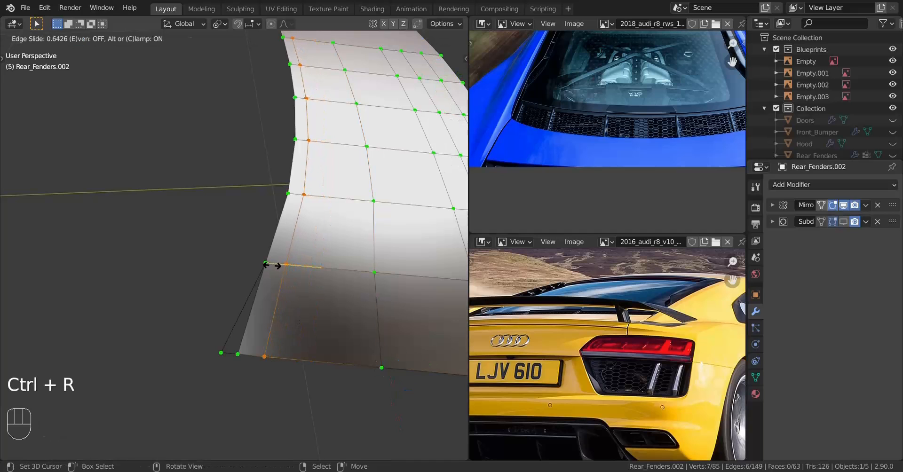
{"action": "left_click", "coordinate": [219, 264], "text": "shift"}
Merge the new loop's end vertex into the neighbouring corner vertex and close the triangular corner gap with a four-sided face.
{"action": "left_click", "coordinate": [264, 367]}
{"action": "left_click", "coordinate": [249, 369], "text": "shift"}
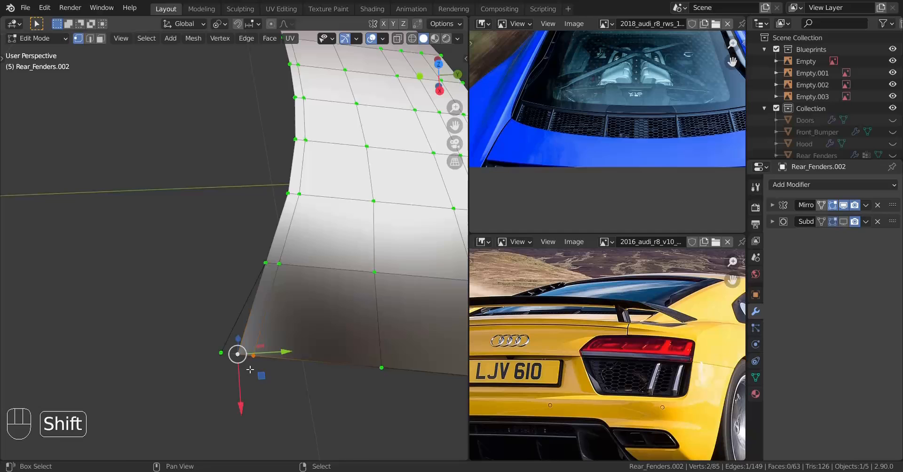
{"action": "key", "text": "m"}
{"action": "left_click", "coordinate": [304, 375]}
{"action": "left_click", "coordinate": [266, 262], "text": "shift"}
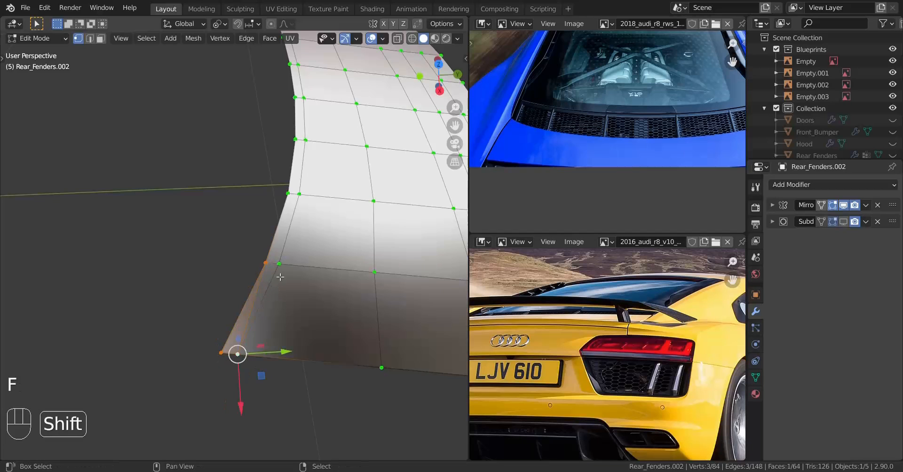
{"action": "left_click", "coordinate": [280, 267], "text": "shift"}
Return to object mode and save the file.
{"action": "middle_click_drag", "start_coordinate": [245, 296], "coordinate": [272, 283]}
{"action": "key", "text": "Tab"}
{"action": "key", "text": "ctrl+s"}
Compare the panel's slanted side edge with the blueprint in back view, in both wireframe and solid shading.
{"action": "key", "text": "ctrl+KP_1"}
{"action": "scroll", "coordinate": [213, 301], "scroll_direction": "up", "scroll_amount": 5}
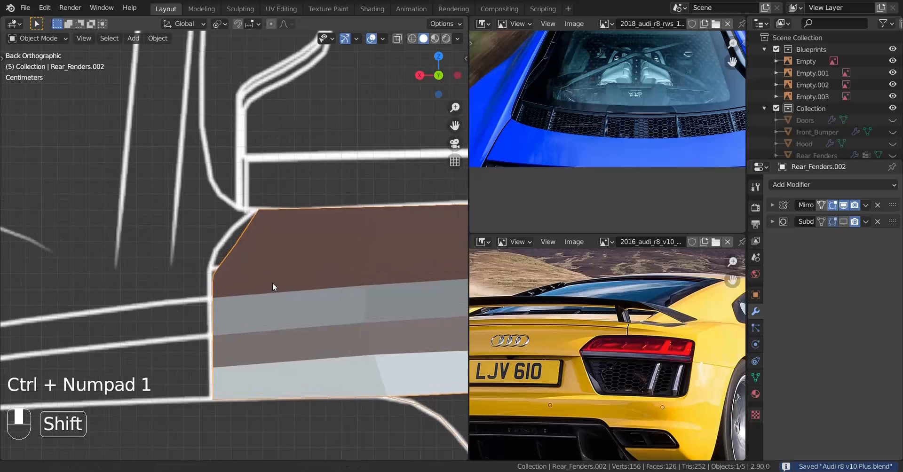
{"action": "scroll", "coordinate": [272, 283], "scroll_direction": "up", "scroll_amount": 5}
{"action": "key", "text": "z"}
{"action": "key", "text": "z"}
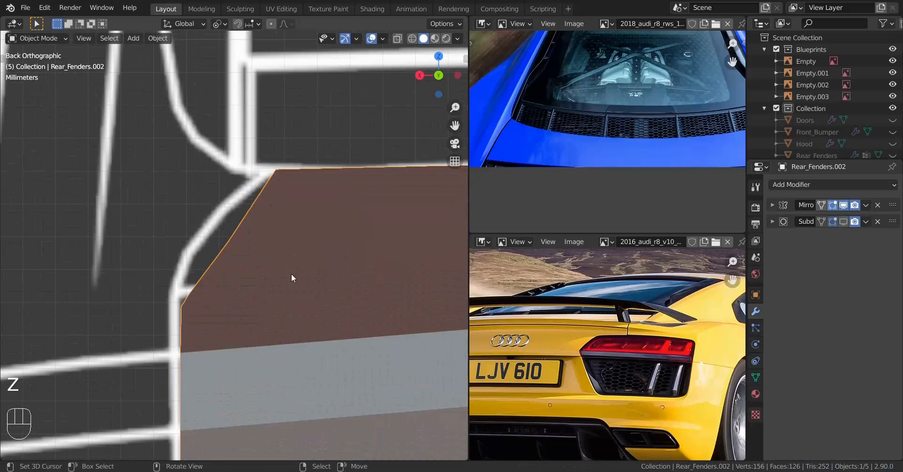
{"action": "key", "text": "z"}
{"action": "scroll", "coordinate": [250, 260], "scroll_direction": "down", "scroll_amount": 8}
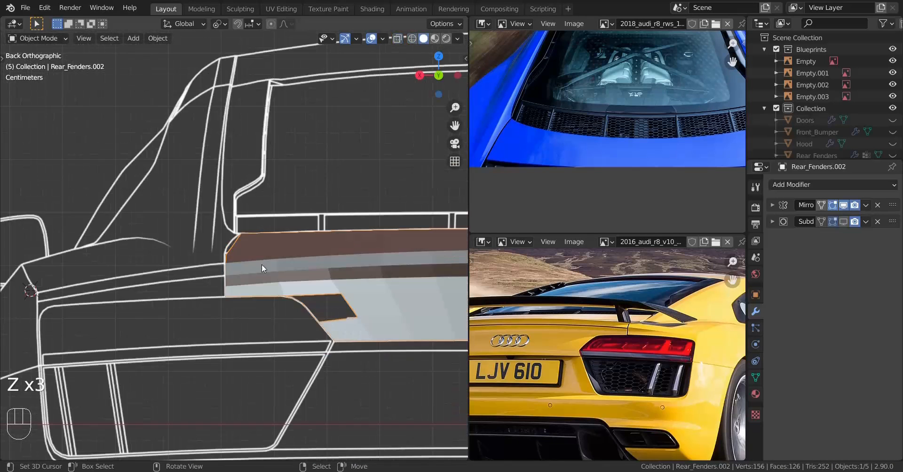
Unhide all the car body parts, clear the selection, and look over how the rear panel fits among them.
{"action": "mouse_move", "coordinate": [261, 264]}
{"action": "middle_mouse_down"}
{"action": "mouse_move", "coordinate": [244, 328]}
{"action": "mouse_move", "coordinate": [277, 224]}
{"action": "middle_mouse_up"}
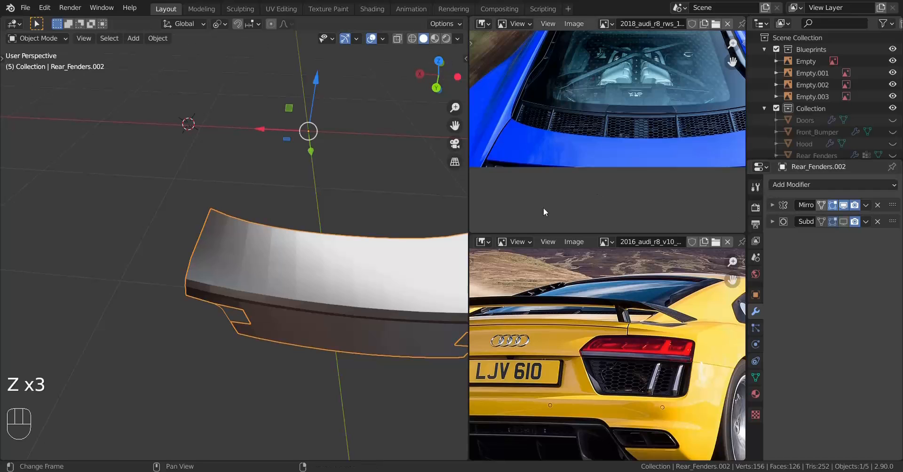
{"action": "scroll", "coordinate": [319, 257], "scroll_direction": "up", "scroll_amount": 1}
{"action": "key", "text": "alt+h"}
{"action": "scroll", "coordinate": [210, 295], "scroll_direction": "up", "scroll_amount": 4}
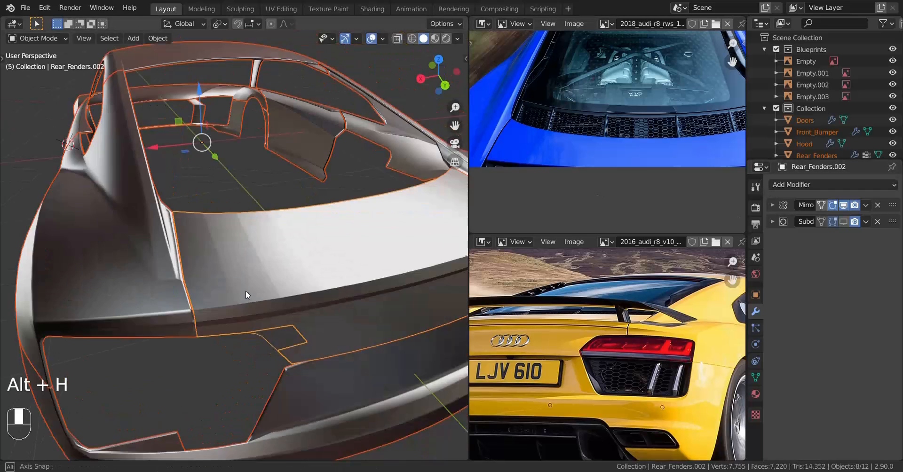
{"action": "key", "text": "a"}
{"action": "key", "text": "a"}
{"action": "key", "text": "a"}
{"action": "middle_click_drag", "start_coordinate": [238, 279], "coordinate": [227, 180], "text": "shift"}
{"action": "middle_click_drag", "start_coordinate": [227, 180], "coordinate": [203, 185]}
{"action": "middle_click_drag", "start_coordinate": [203, 185], "coordinate": [299, 182]}
Show the rear panel's mesh as wireframe in the right side view and select its lowest edge row.
{"action": "key", "text": "KP_3"}
{"action": "key", "text": "Tab"}
{"action": "scroll", "coordinate": [299, 182], "scroll_direction": "up", "scroll_amount": 6}
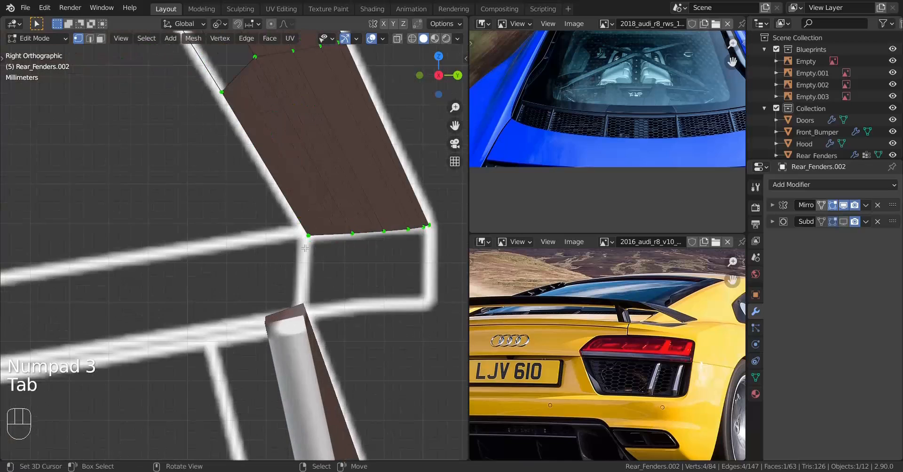
{"action": "middle_click_drag", "start_coordinate": [391, 244], "coordinate": [309, 258], "text": "shift"}
{"action": "key", "text": "z"}
{"action": "left_click", "coordinate": [163, 276]}
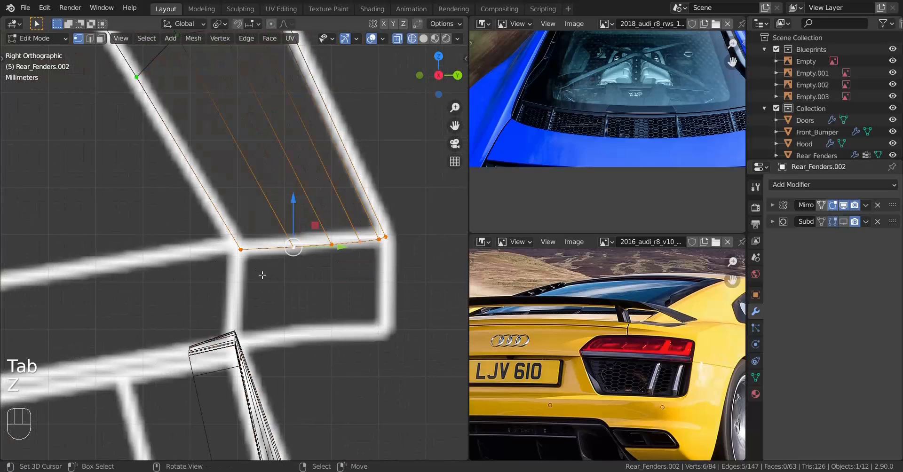
{"action": "middle_click_drag", "start_coordinate": [257, 272], "coordinate": [233, 273], "text": "shift"}
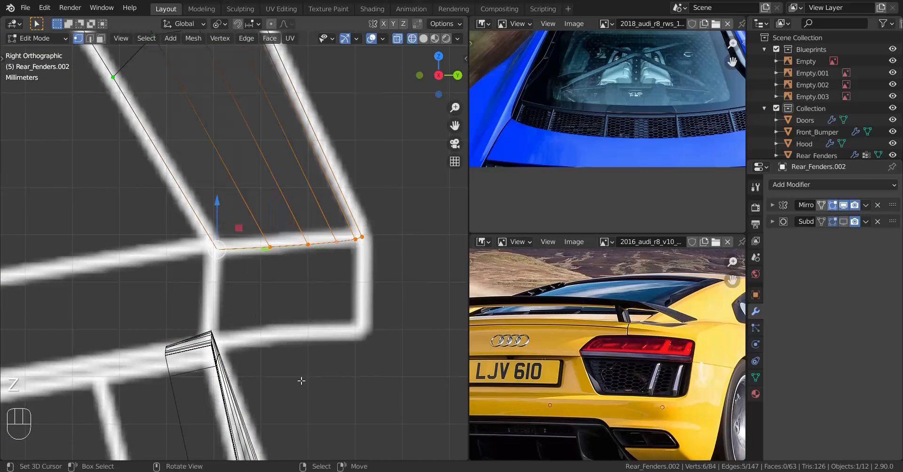
{"action": "key", "text": "s"}
{"action": "key", "text": "z"}
{"action": "right_click", "coordinate": [277, 350]}
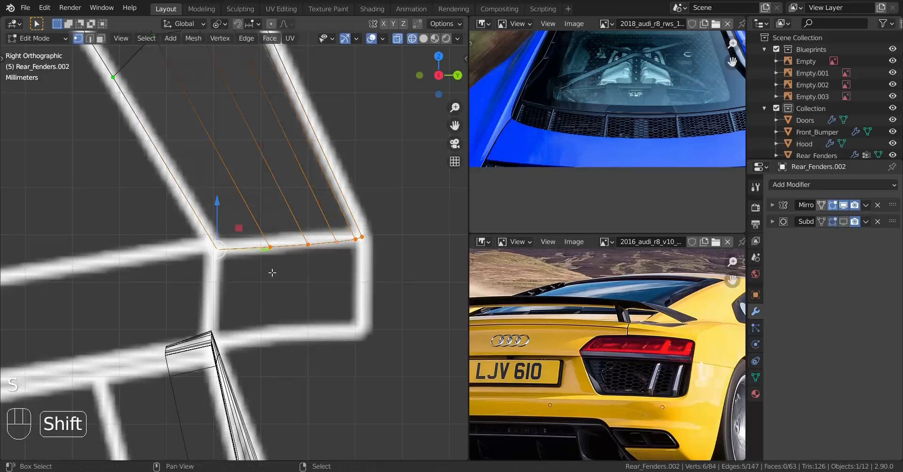
{"action": "scroll", "coordinate": [264, 302], "scroll_direction": "up", "scroll_amount": 2}
{"action": "key", "text": "s"}
{"action": "middle_click_drag", "start_coordinate": [273, 272], "coordinate": [259, 298], "text": "shift"}
Edge-slide the panel's whole lowest edge row slightly upward onto the side-view blueprint line.
{"action": "left_click", "coordinate": [188, 294]}
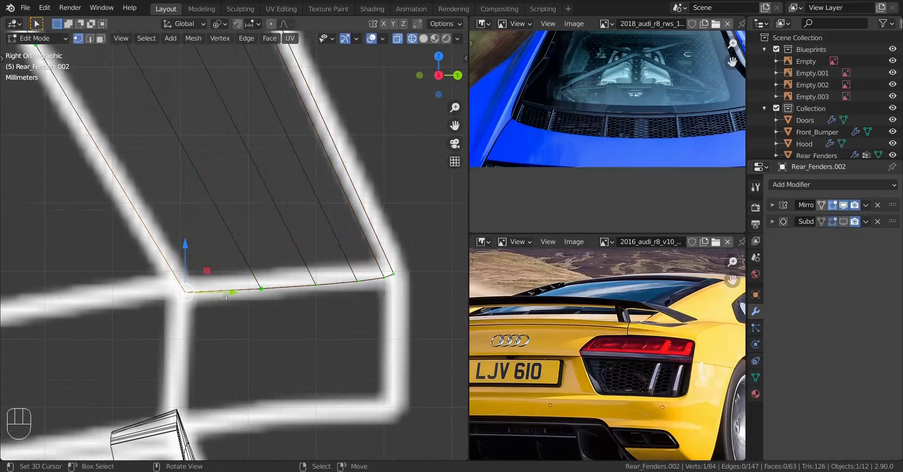
{"action": "left_click", "coordinate": [233, 294], "text": "alt"}
{"action": "key", "text": "g"}
{"action": "key", "text": "g"}
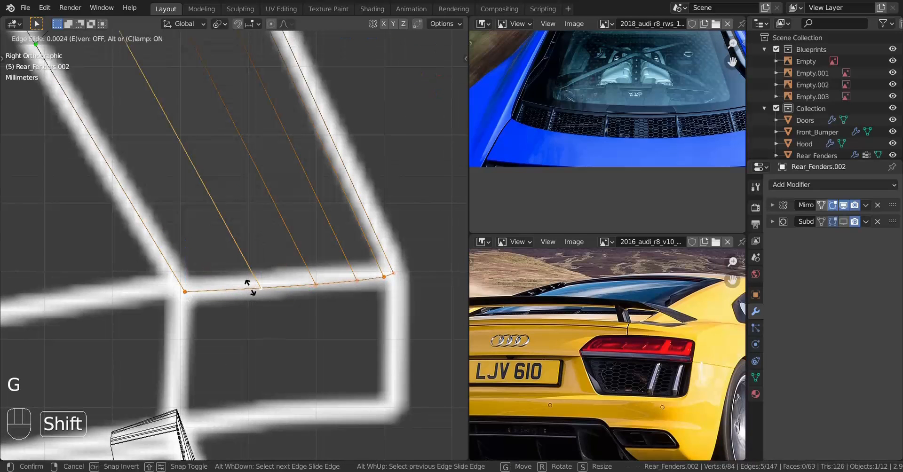
{"action": "left_click", "coordinate": [245, 267], "text": "shift"}
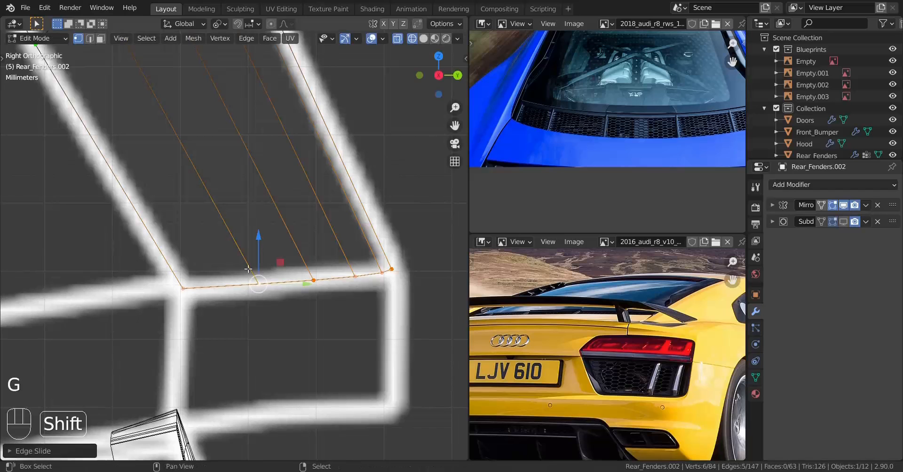
Edge-slide the lowest row's five vertices, all except the outer end one, slightly downward.
{"action": "right_click", "coordinate": [247, 285]}
{"action": "right_click", "coordinate": [424, 263], "text": "ctrl"}
{"action": "key", "text": "g"}
{"action": "key", "text": "g"}
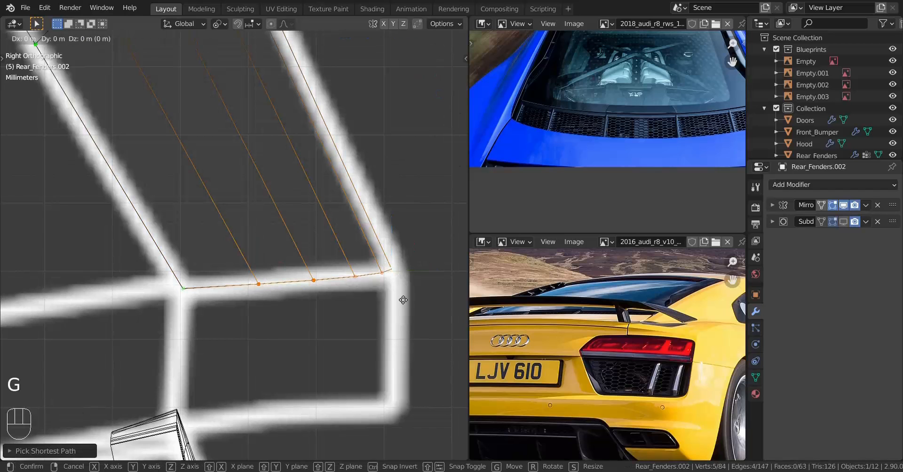
{"action": "left_click", "coordinate": [400, 308]}
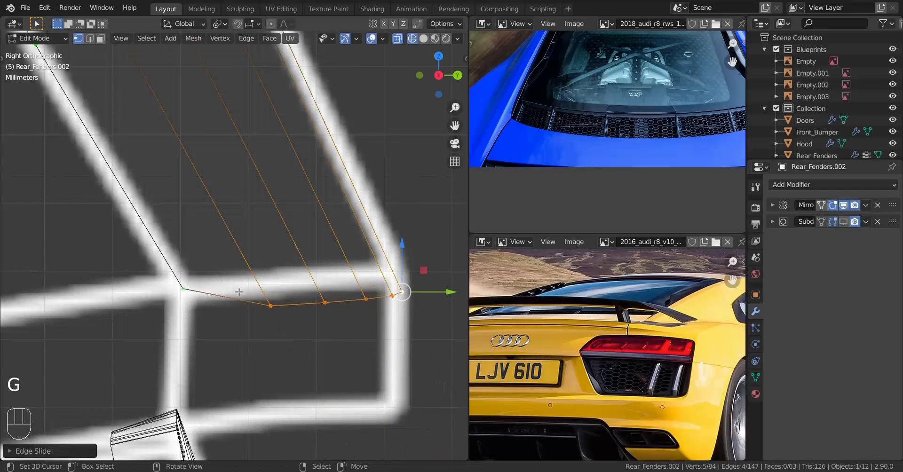
Knife-cut the rear panel's lower edge straight along the blueprint line, from the inner corner vertex past the outer edge.
{"action": "key", "text": "k"}
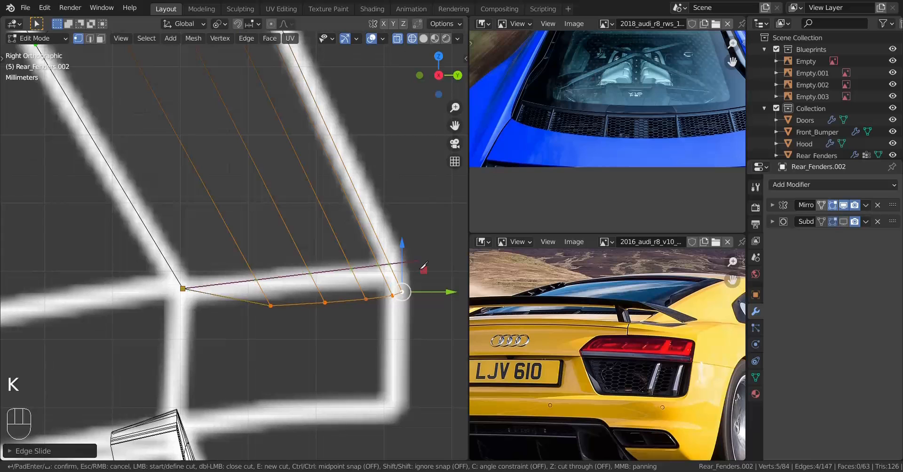
{"action": "right_click", "coordinate": [420, 269]}
{"action": "scroll", "coordinate": [226, 281], "scroll_direction": "down", "scroll_amount": 4}
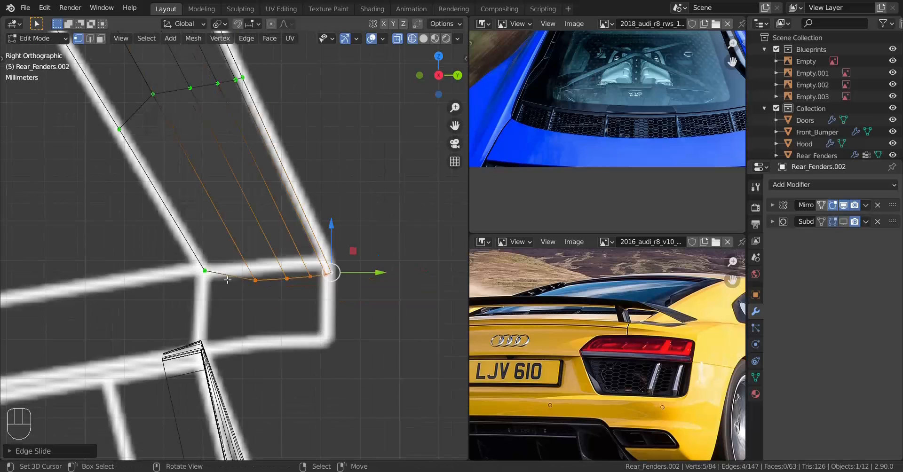
{"action": "middle_click_drag", "start_coordinate": [219, 282], "coordinate": [245, 278], "text": "shift"}
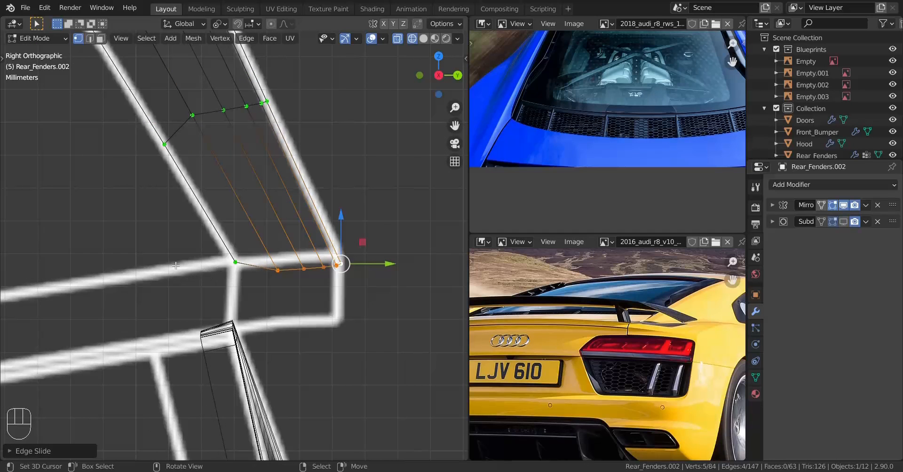
{"action": "scroll", "coordinate": [175, 266], "scroll_direction": "up", "scroll_amount": 3}
{"action": "key", "text": "k"}
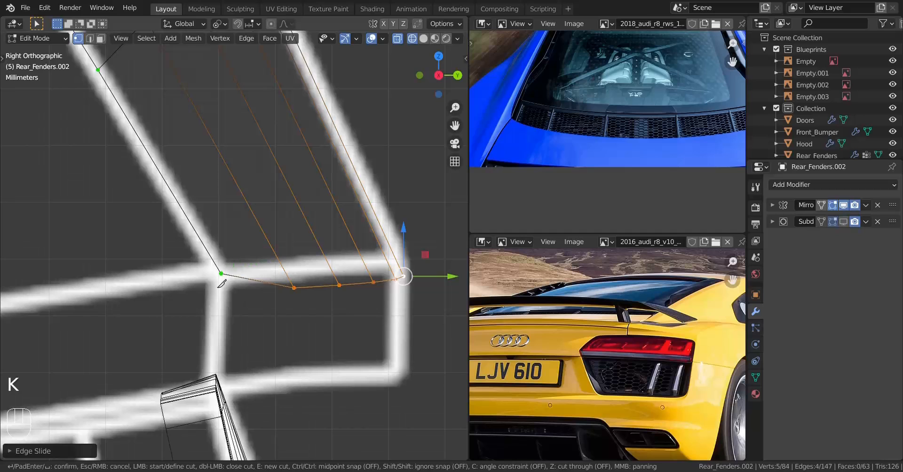
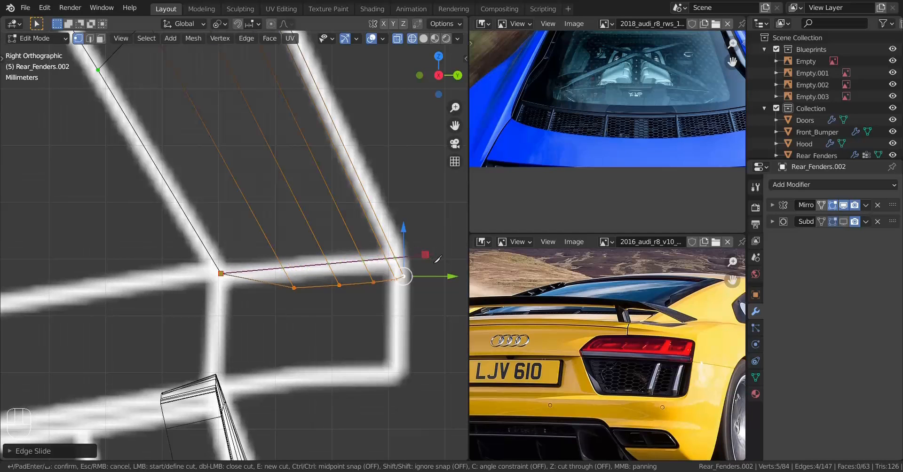
{"action": "key", "text": "Return"}
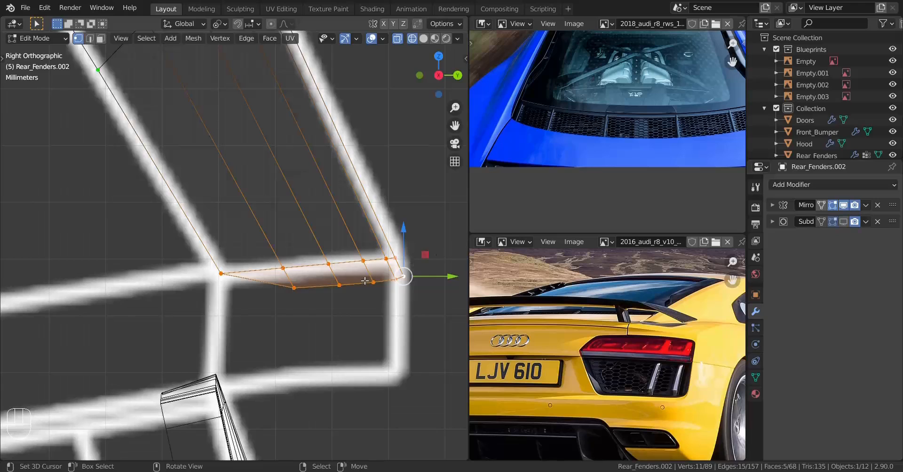
Select the row of vertices below the knife cut and delete it.
{"action": "middle_click_drag", "start_coordinate": [364, 281], "coordinate": [194, 306]}
{"action": "left_click", "coordinate": [192, 304], "text": "alt"}
{"action": "left_click", "coordinate": [198, 304]}
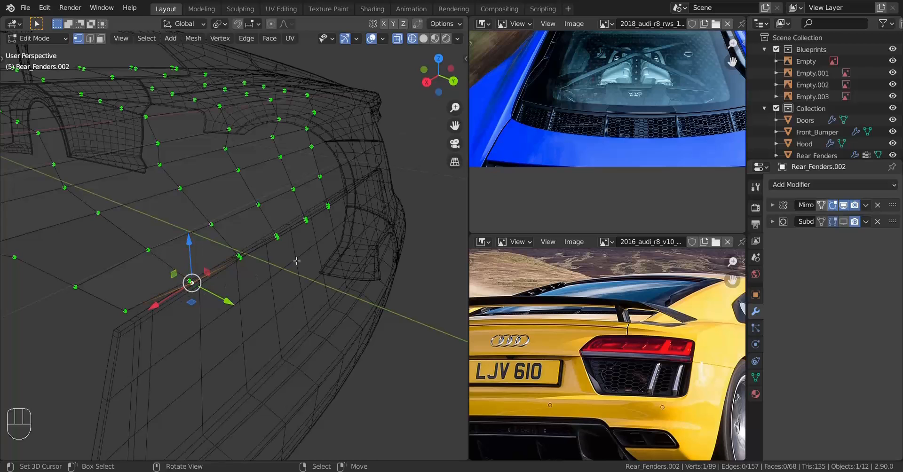
{"action": "left_click", "coordinate": [329, 206], "text": "ctrl"}
{"action": "key", "text": "x"}
{"action": "left_click", "coordinate": [400, 107]}
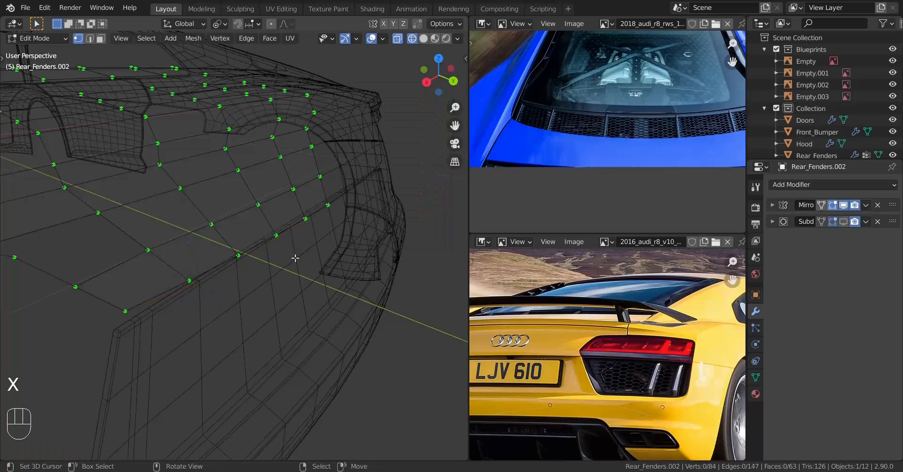
Extrude the trimmed lowest row straight down along Z to the next blueprint line in the right side view.
{"action": "key", "text": "KP_3"}
{"action": "key", "text": "a"}
{"action": "key", "text": "a"}
{"action": "key", "text": "a"}
{"action": "key", "text": "a"}
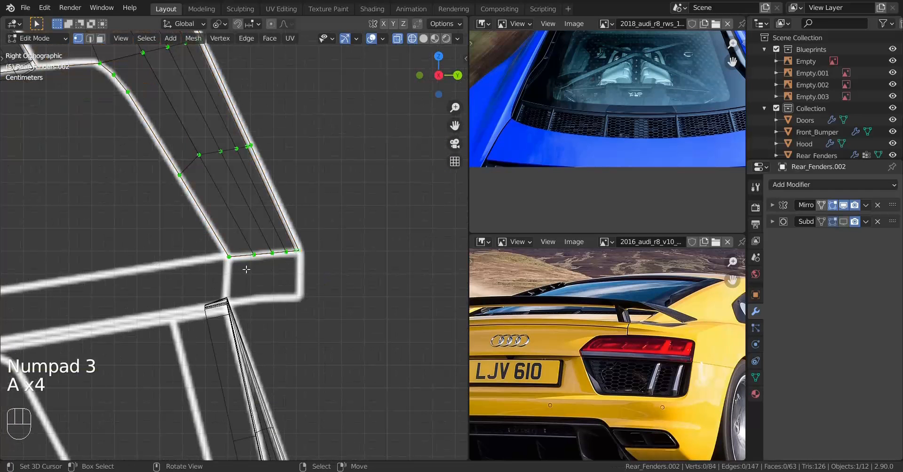
{"action": "scroll", "coordinate": [277, 274], "scroll_direction": "up", "scroll_amount": 2}
{"action": "middle_click_drag", "start_coordinate": [315, 304], "coordinate": [296, 273], "text": "shift"}
{"action": "scroll", "coordinate": [298, 271], "scroll_direction": "up", "scroll_amount": 1}
{"action": "key", "text": "e"}
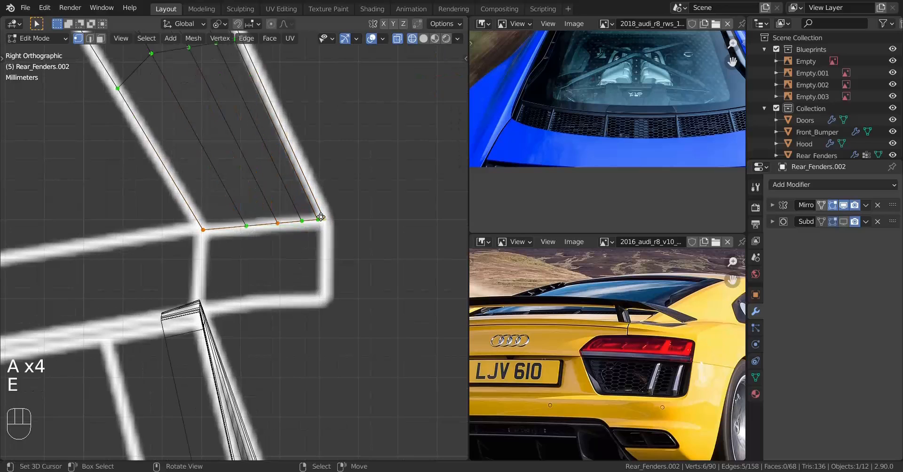
{"action": "middle_click", "coordinate": [318, 242]}
{"action": "key", "text": "shift"}
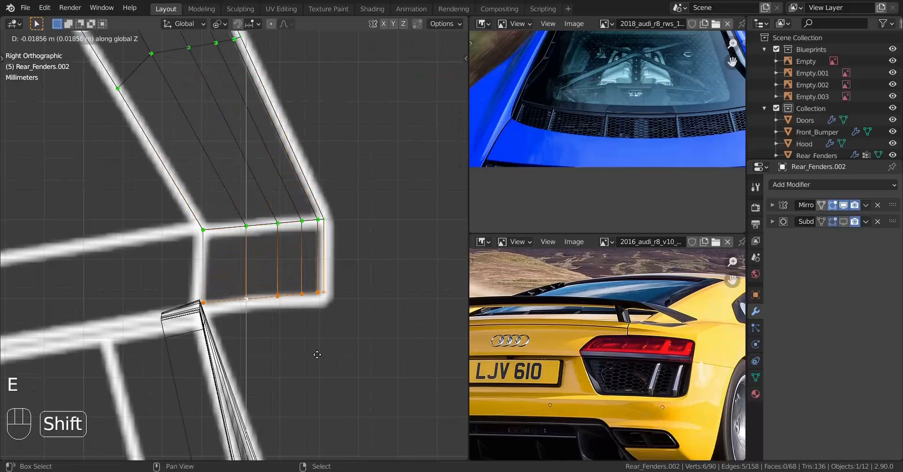
{"action": "left_click", "coordinate": [333, 424]}
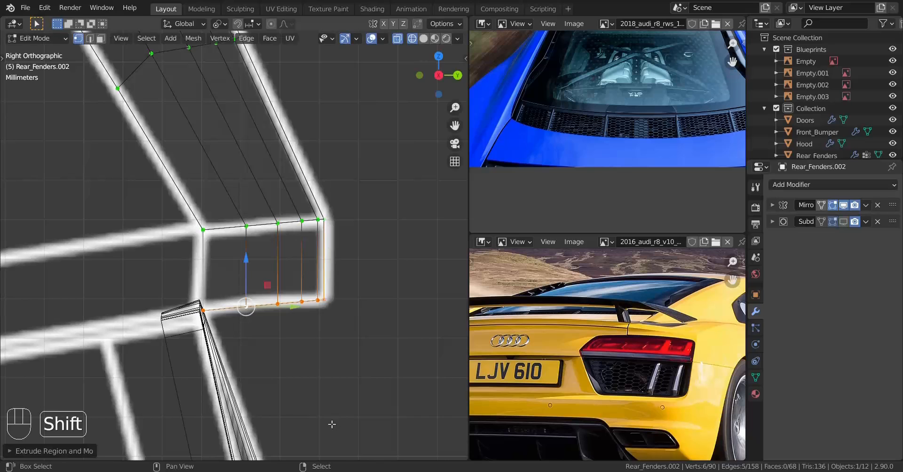
Examine the extruded lower strip in solid shading in Object Mode, from the side and behind, against the neighbouring parts.
{"action": "scroll", "coordinate": [238, 342], "scroll_direction": "up", "scroll_amount": 2}
{"action": "key", "text": "a"}
{"action": "key", "text": "a"}
{"action": "key", "text": "a"}
{"action": "scroll", "coordinate": [264, 321], "scroll_direction": "down", "scroll_amount": 7}
{"action": "key", "text": "z"}
{"action": "key", "text": "Tab"}
{"action": "scroll", "coordinate": [308, 303], "scroll_direction": "down", "scroll_amount": 3}
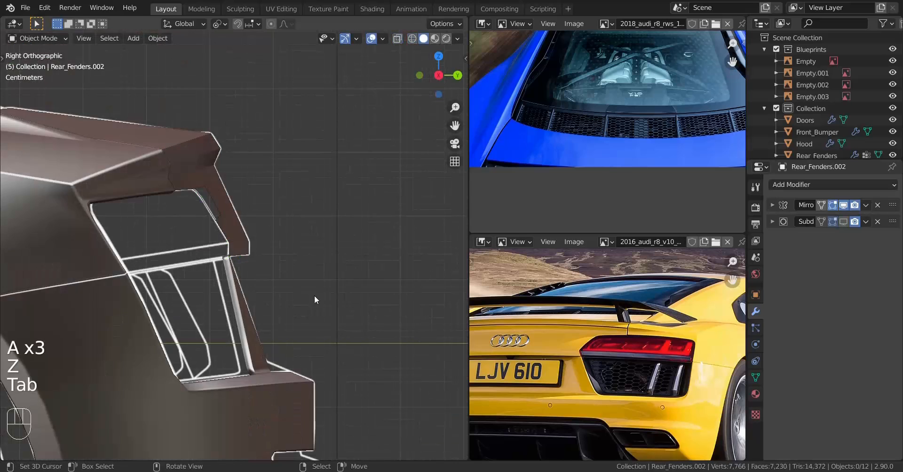
{"action": "mouse_move", "coordinate": [314, 295]}
{"action": "middle_mouse_down"}
{"action": "mouse_move", "coordinate": [154, 339]}
{"action": "mouse_move", "coordinate": [167, 318]}
{"action": "mouse_move", "coordinate": [156, 297]}
{"action": "mouse_move", "coordinate": [60, 282]}
{"action": "mouse_move", "coordinate": [70, 283]}
{"action": "middle_mouse_up"}
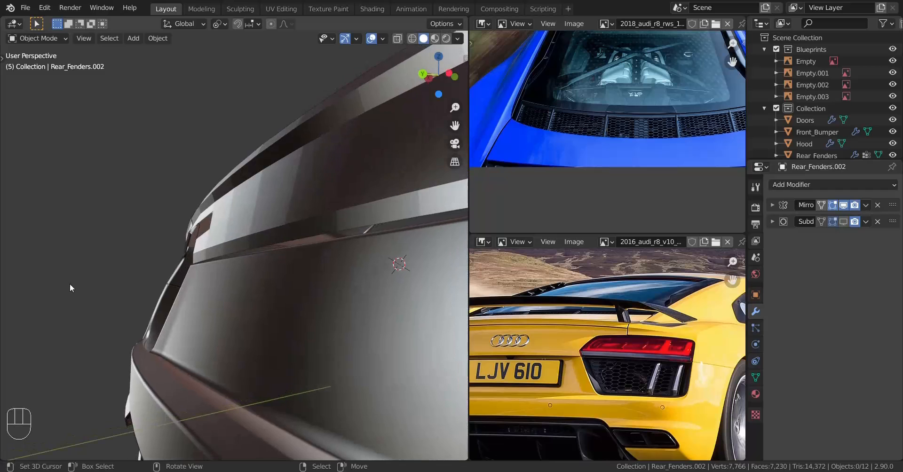
{"action": "mouse_move", "coordinate": [70, 284]}
{"action": "middle_mouse_down", "text": "shift"}
{"action": "mouse_move", "coordinate": [211, 299]}
{"action": "mouse_move", "coordinate": [199, 309]}
{"action": "mouse_move", "coordinate": [280, 301]}
{"action": "middle_mouse_up", "text": "shift"}
Scale the strip's bottom row wider along X in the back view so its end vertex meets the blueprint corner.
{"action": "key", "text": "z"}
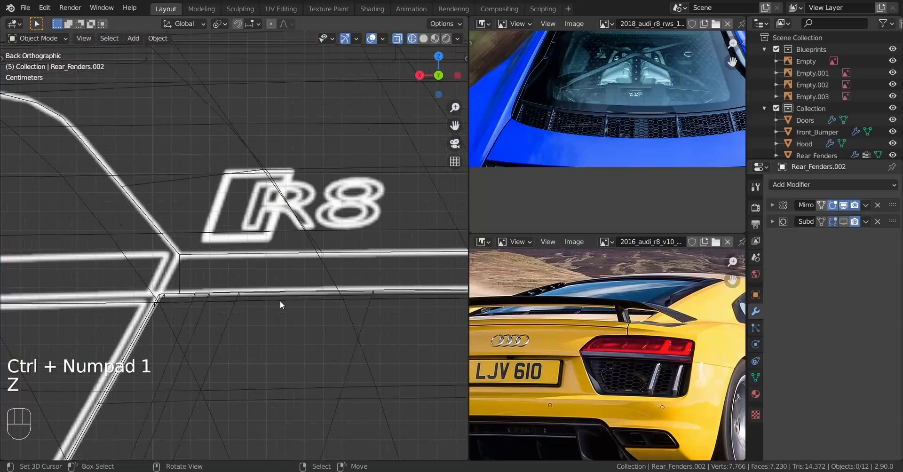
{"action": "key", "text": "Tab"}
{"action": "left_click", "coordinate": [269, 296], "text": "alt"}
{"action": "scroll", "coordinate": [370, 289], "scroll_direction": "down", "scroll_amount": 3}
{"action": "middle_click_drag", "start_coordinate": [371, 288], "coordinate": [266, 264], "text": "shift"}
{"action": "left_click", "coordinate": [284, 260]}
{"action": "scroll", "coordinate": [251, 266], "scroll_direction": "up", "scroll_amount": 5}
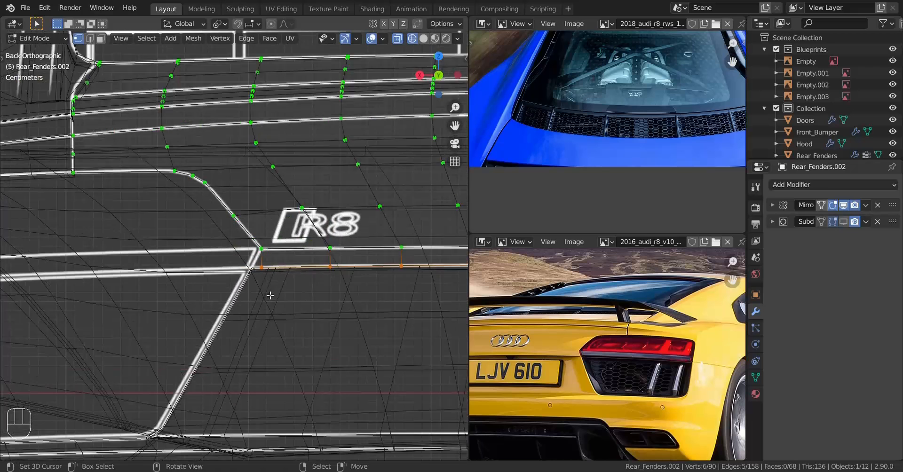
{"action": "scroll", "coordinate": [251, 266], "scroll_direction": "up", "scroll_amount": 2}
{"action": "key", "text": "s"}
{"action": "key", "text": "x"}
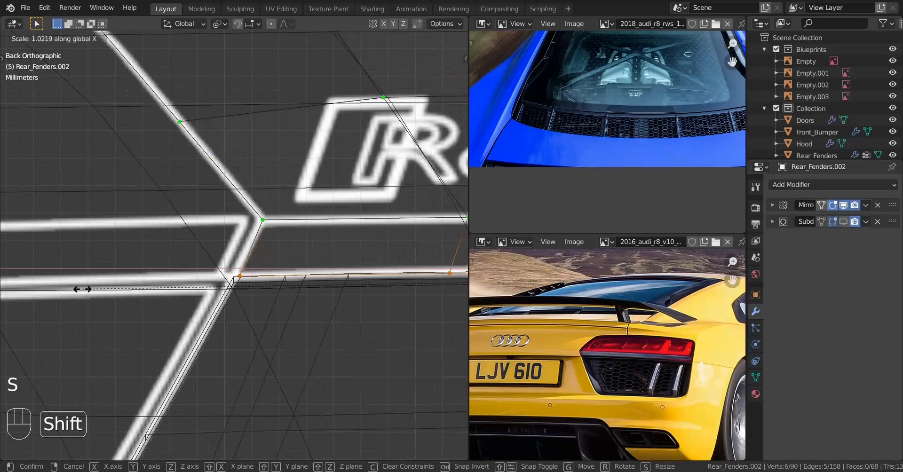
{"action": "left_click", "coordinate": [23, 287]}
Add a loop cut across the panel face row bordering the tail-light opening, slid toward the row's upper edge.
{"action": "key", "text": "z"}
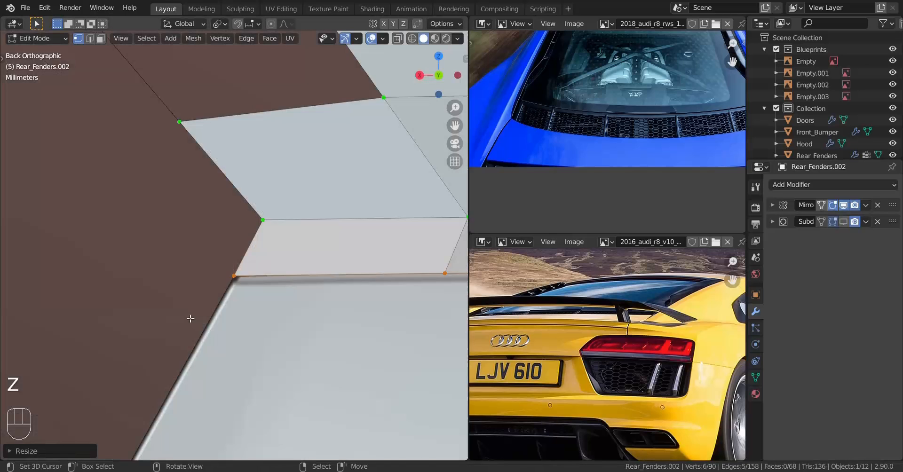
{"action": "mouse_move", "coordinate": [190, 317]}
{"action": "middle_mouse_down"}
{"action": "mouse_move", "coordinate": [347, 310]}
{"action": "mouse_move", "coordinate": [324, 301]}
{"action": "mouse_move", "coordinate": [339, 301]}
{"action": "middle_mouse_up"}
{"action": "scroll", "coordinate": [641, 354], "scroll_direction": "up", "scroll_amount": 4}
{"action": "key", "text": "Tab"}
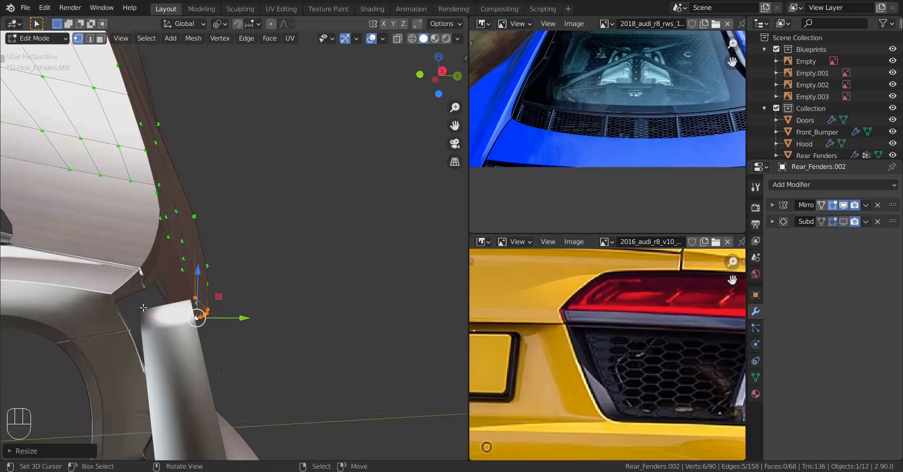
{"action": "middle_click_drag", "start_coordinate": [263, 301], "coordinate": [325, 277]}
{"action": "key", "text": "Tab"}
{"action": "key", "text": "ctrl+r"}
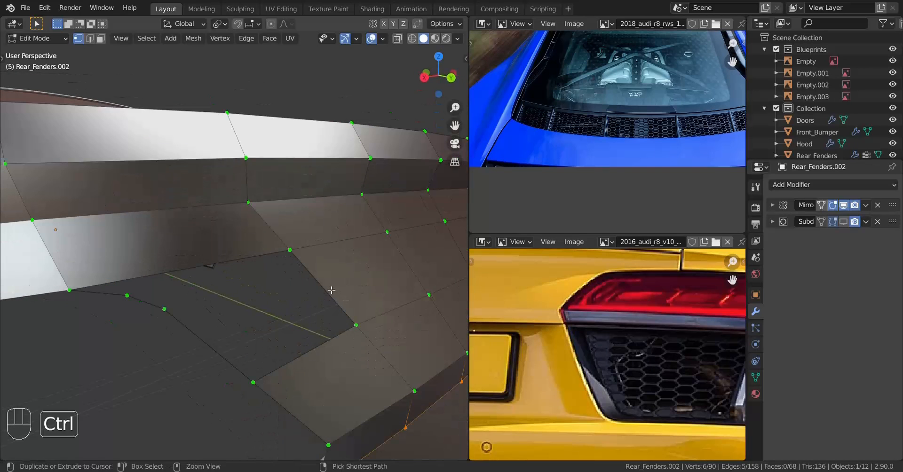
{"action": "left_click", "coordinate": [324, 277]}
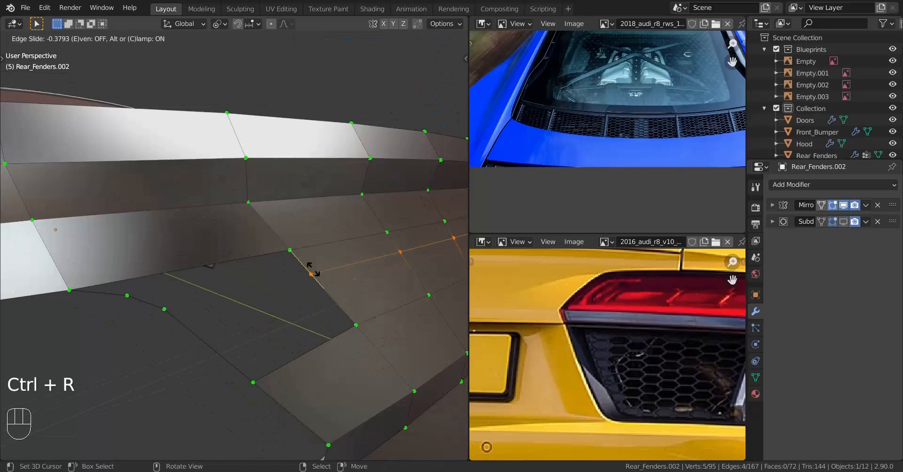
{"action": "left_click", "coordinate": [330, 312]}
Fill a face from the new cut to the tail-light opening's outline vertices, clear the selection, and save the file.
{"action": "left_click", "coordinate": [357, 325]}
{"action": "key", "text": "f"}
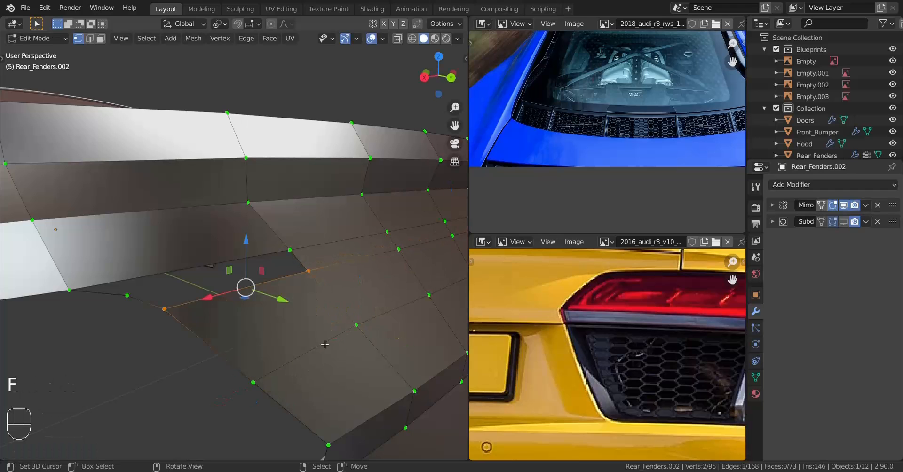
{"action": "middle_click_drag", "start_coordinate": [294, 378], "coordinate": [229, 299]}
{"action": "key", "text": "a"}
{"action": "key", "text": "a"}
{"action": "key", "text": "a"}
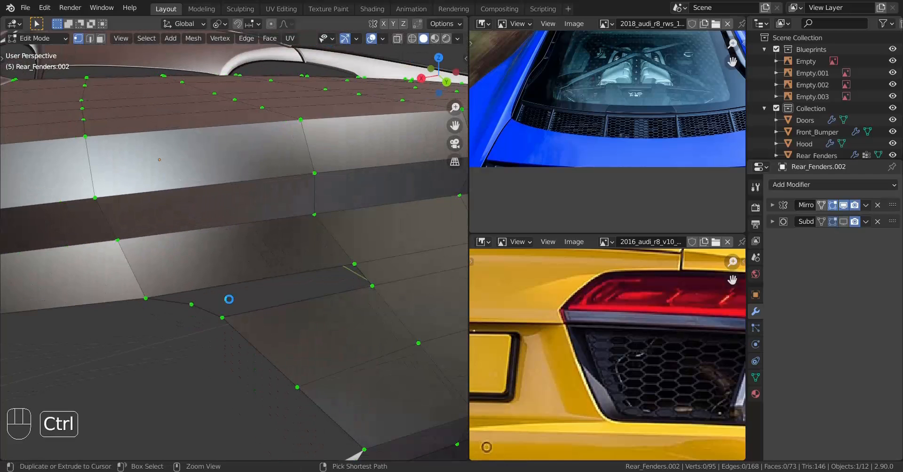
{"action": "key", "text": "ctrl+s"}
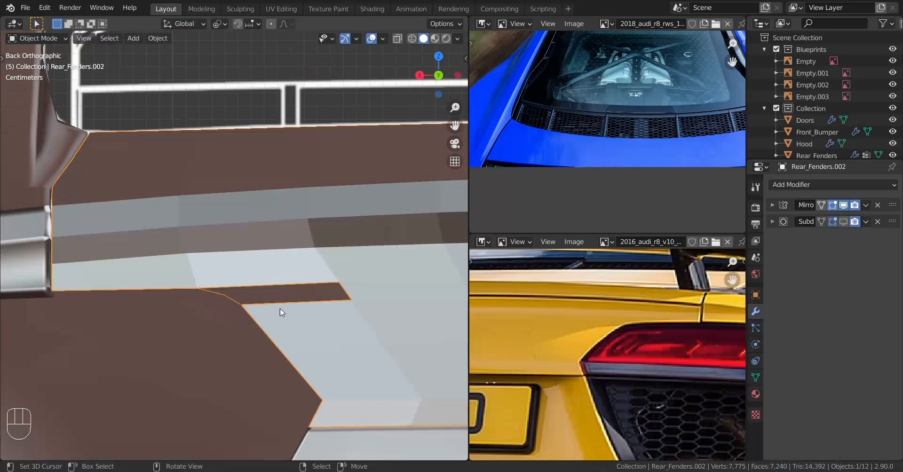
Add a centred loop cut through the narrow face row beside the remaining gap above the filled face.
{"action": "key", "text": "Tab"}
{"action": "scroll", "coordinate": [329, 341], "scroll_direction": "up", "scroll_amount": 2}
{"action": "middle_click_drag", "start_coordinate": [347, 351], "coordinate": [289, 297], "text": "shift"}
{"action": "scroll", "coordinate": [226, 295], "scroll_direction": "up", "scroll_amount": 2}
{"action": "left_click", "coordinate": [326, 268]}
{"action": "right_click", "coordinate": [325, 268]}
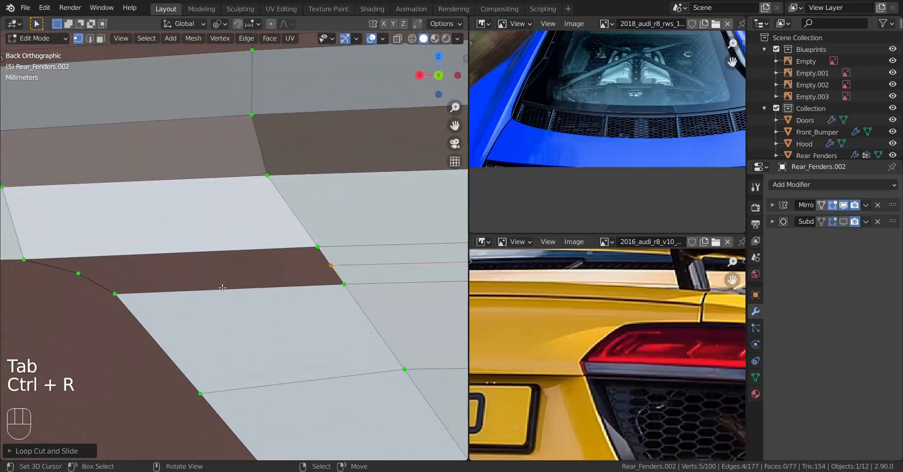
Fill the remaining narrow gap at the tail-light opening's upper corner with two faces.
{"action": "middle_click_drag", "start_coordinate": [149, 288], "coordinate": [175, 287], "text": "shift"}
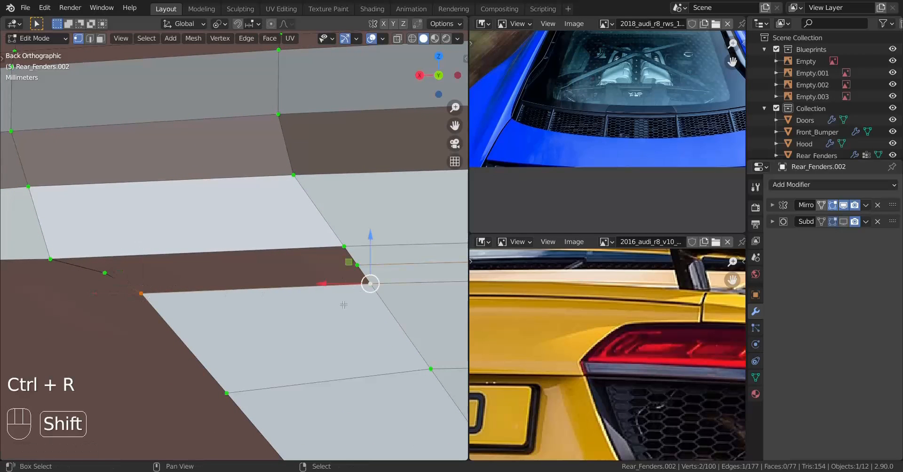
{"action": "key", "text": "f"}
{"action": "key", "text": "f"}
{"action": "key", "text": "f"}
Examine the filled corner and the whole rear panel's surface in perspective with nothing selected.
{"action": "middle_click_drag", "start_coordinate": [323, 303], "coordinate": [249, 335]}
{"action": "key", "text": "a"}
{"action": "key", "text": "a"}
{"action": "key", "text": "a"}
{"action": "key", "text": "Tab"}
{"action": "key", "text": "Tab"}
{"action": "key", "text": "a"}
{"action": "key", "text": "a"}
{"action": "key", "text": "a"}
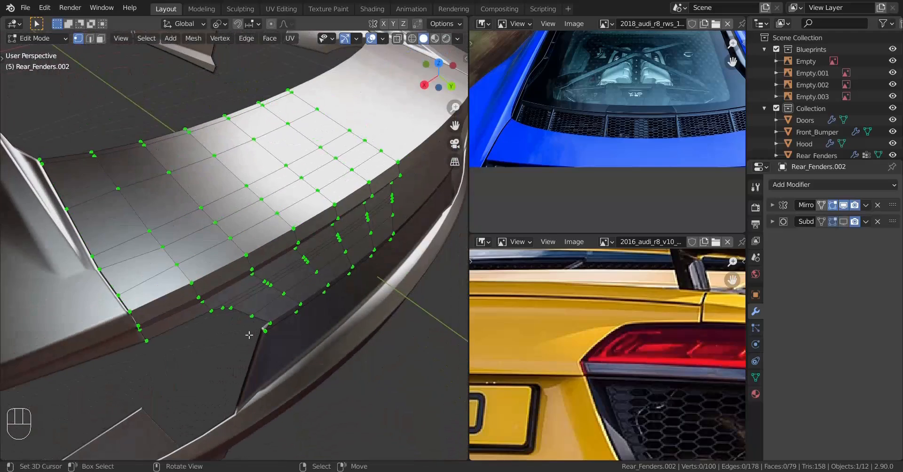
Select the panel's cross row on the seam line in the wireframe top view and edge-slide it onto the blueprint line.
{"action": "key", "text": "KP_7"}
{"action": "scroll", "coordinate": [283, 279], "scroll_direction": "up", "scroll_amount": 3}
{"action": "key", "text": "shift+z"}
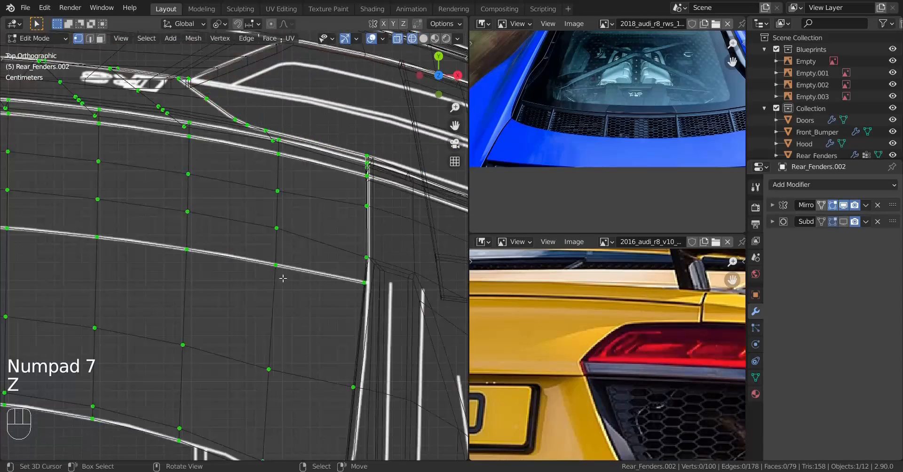
{"action": "scroll", "coordinate": [283, 279], "scroll_direction": "up", "scroll_amount": 2}
{"action": "middle_click_drag", "start_coordinate": [304, 286], "coordinate": [171, 268], "text": "shift"}
{"action": "scroll", "coordinate": [210, 278], "scroll_direction": "up", "scroll_amount": 2}
{"action": "right_click", "coordinate": [215, 280], "text": "alt"}
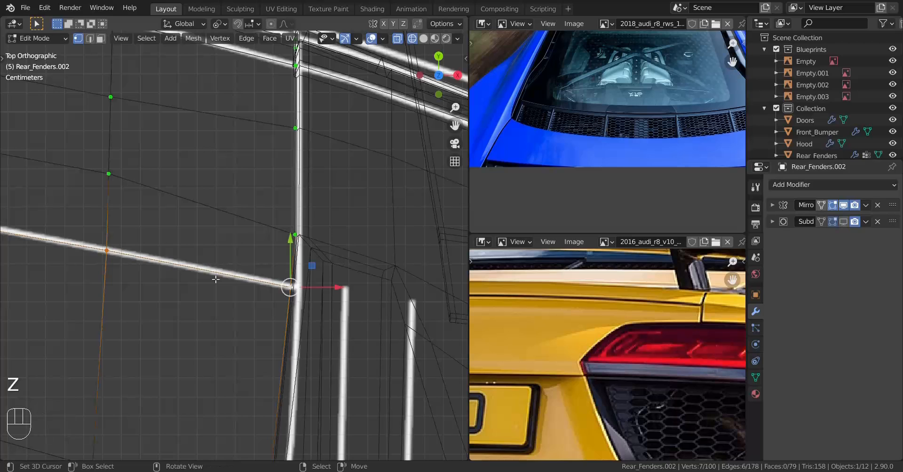
{"action": "scroll", "coordinate": [215, 279], "scroll_direction": "up", "scroll_amount": 4}
{"action": "key", "text": "g"}
{"action": "key", "text": "g"}
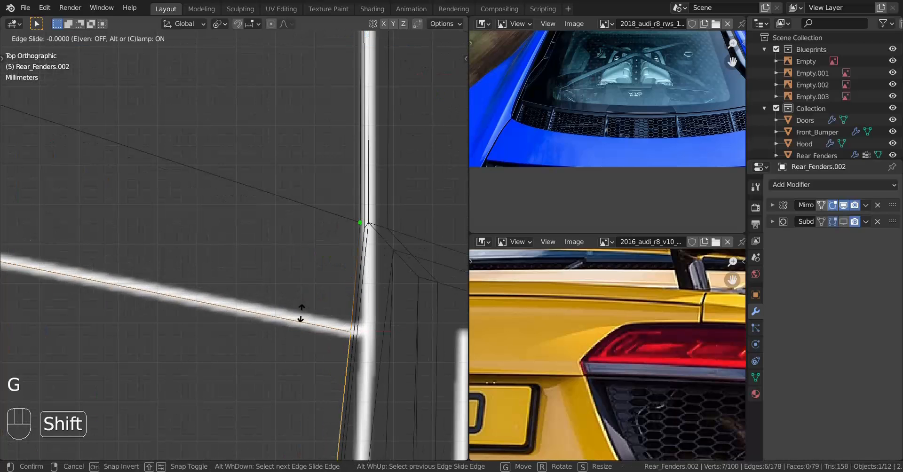
{"action": "left_click", "coordinate": [318, 281]}
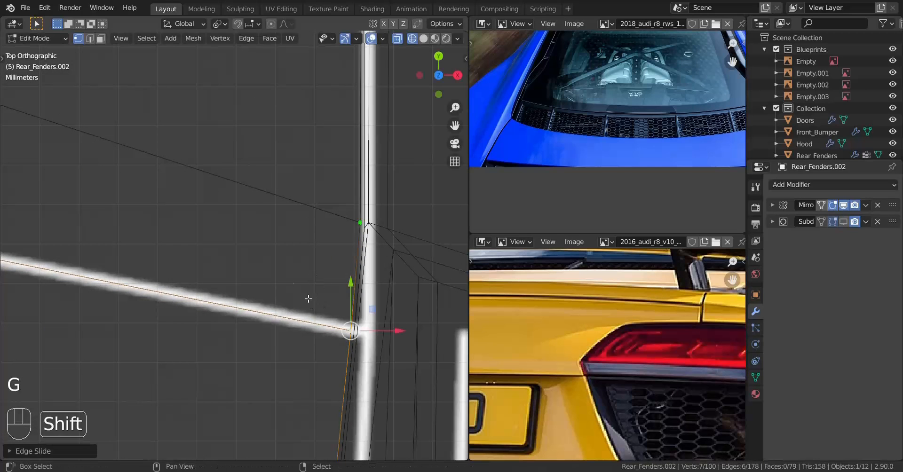
Bevel the seam row to a width of about 1.2 mm and delete the resulting strip of faces.
{"action": "middle_click_drag", "start_coordinate": [380, 373], "coordinate": [295, 289], "text": "shift"}
{"action": "key", "text": "ctrl+b"}
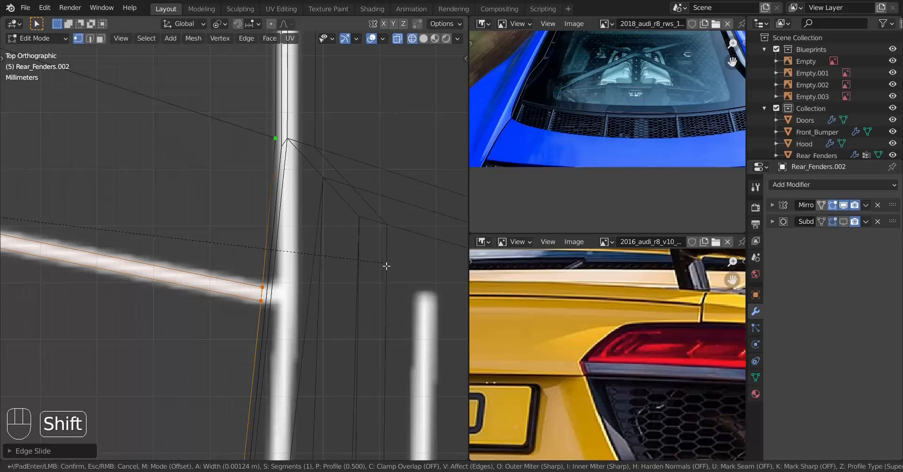
{"action": "left_click", "coordinate": [387, 267]}
{"action": "key", "text": "x"}
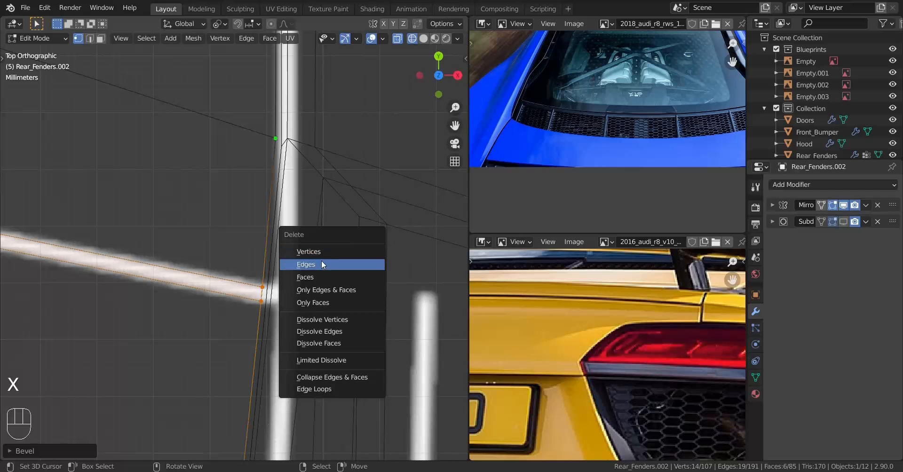
{"action": "left_click", "coordinate": [315, 278]}
{"action": "scroll", "coordinate": [198, 278], "scroll_direction": "down", "scroll_amount": 10}
{"action": "key", "text": "Tab"}
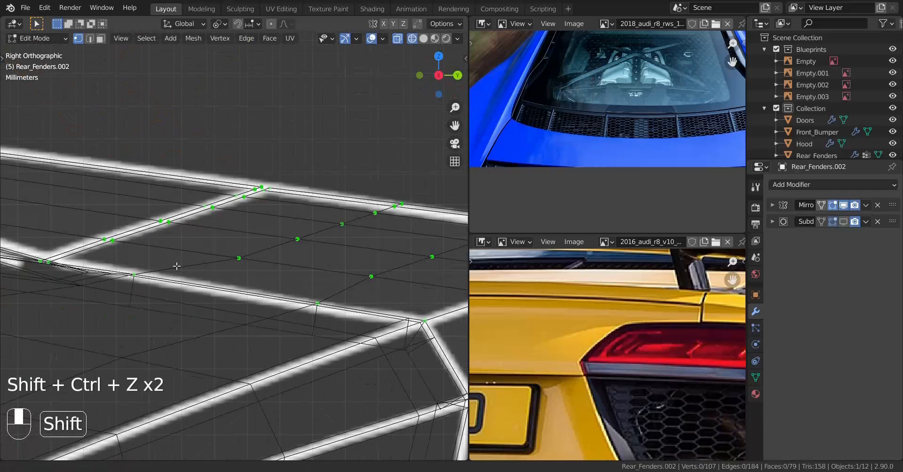
{"action": "middle_click_drag", "start_coordinate": [193, 264], "coordinate": [185, 266], "text": "shift"}
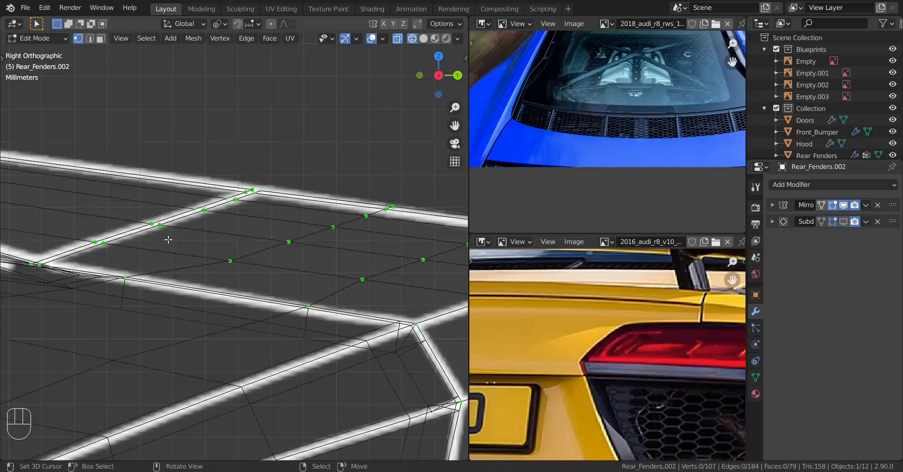
Select the first cross row behind the seam and scale it along Z to fit the side-view blueprint line.
{"action": "left_click", "coordinate": [161, 275], "text": "alt"}
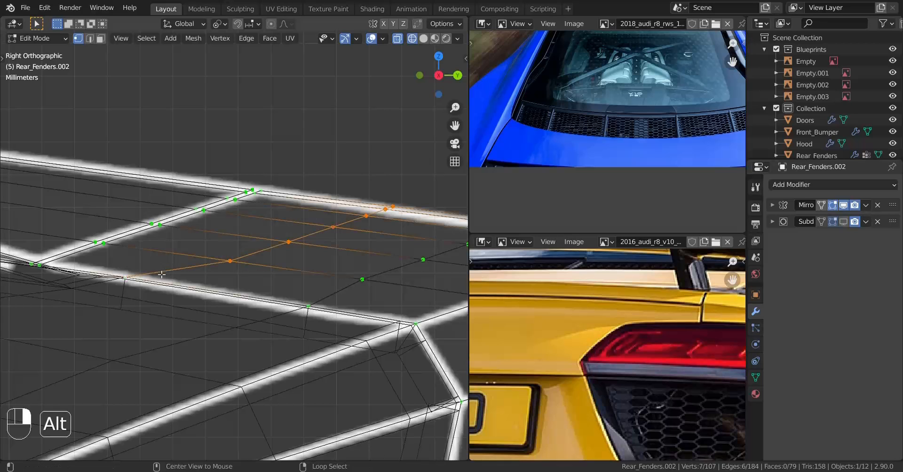
{"action": "middle_click_drag", "start_coordinate": [129, 284], "coordinate": [143, 285], "text": "shift"}
{"action": "scroll", "coordinate": [143, 285], "scroll_direction": "up", "scroll_amount": 1}
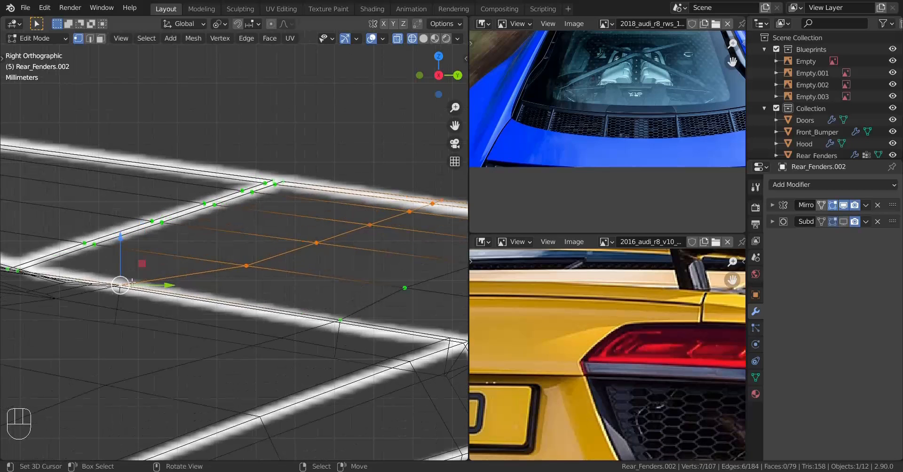
{"action": "middle_click_drag", "start_coordinate": [283, 264], "coordinate": [246, 284], "text": "shift"}
{"action": "key", "text": "s"}
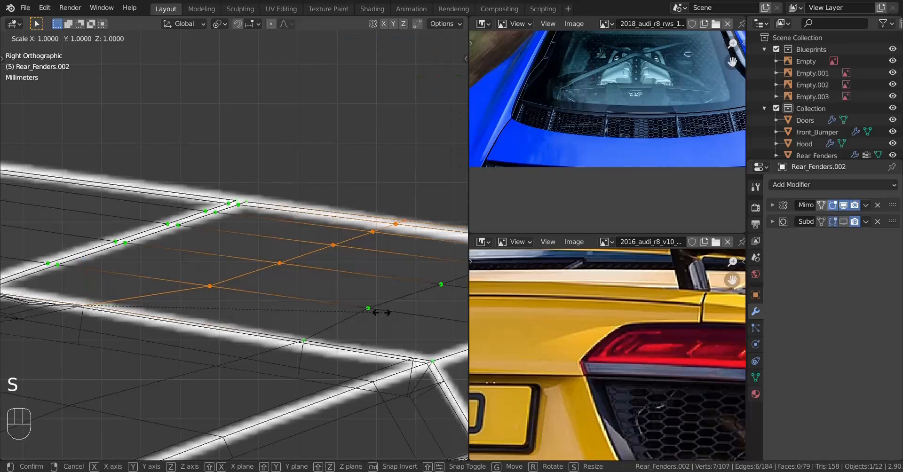
{"action": "key", "text": "z"}
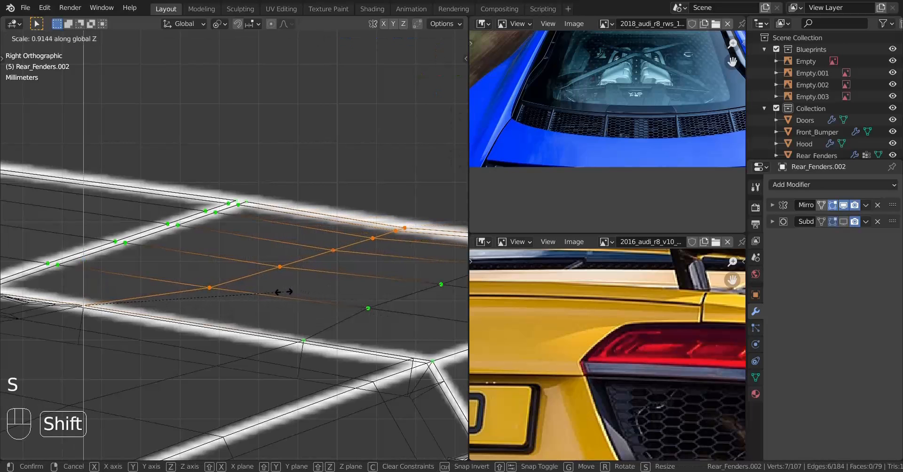
{"action": "left_click", "coordinate": [335, 293]}
{"action": "middle_click_drag", "start_coordinate": [396, 251], "coordinate": [249, 241], "text": "shift"}
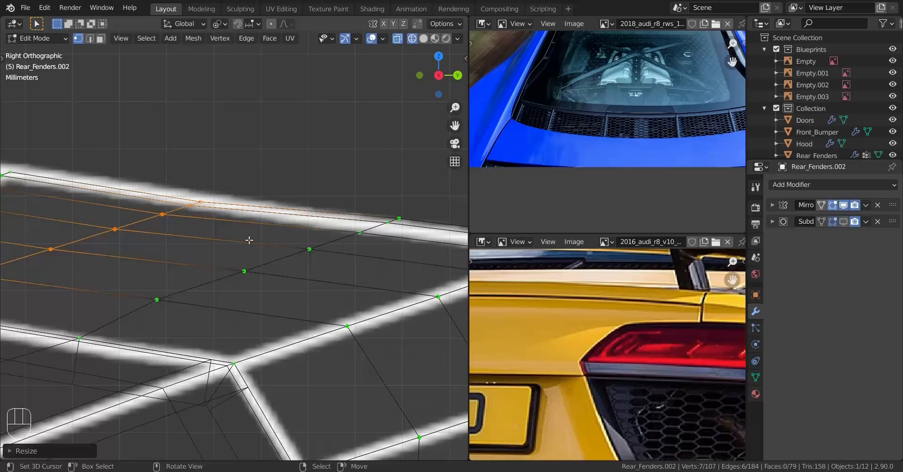
Scale the next cross row toward the tail along Z until its inner end meets the upper blueprint line.
{"action": "left_click", "coordinate": [190, 290], "text": "alt"}
{"action": "key", "text": "s"}
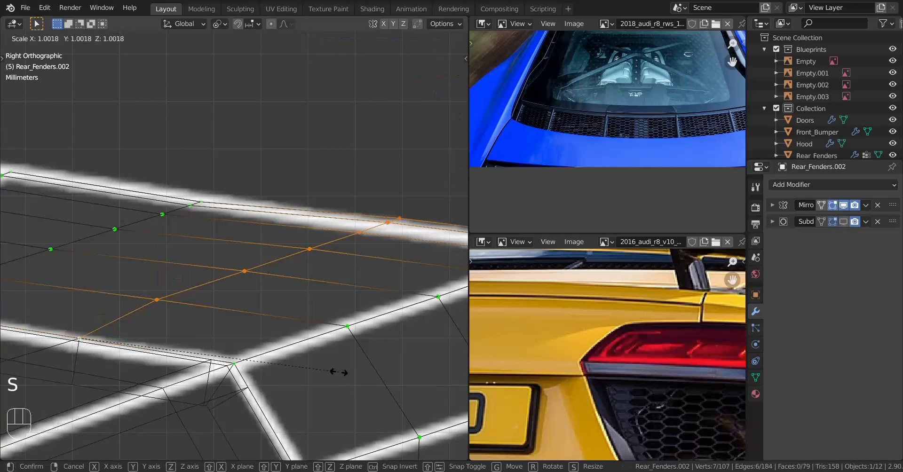
{"action": "key", "text": "z"}
{"action": "left_click", "coordinate": [291, 362]}
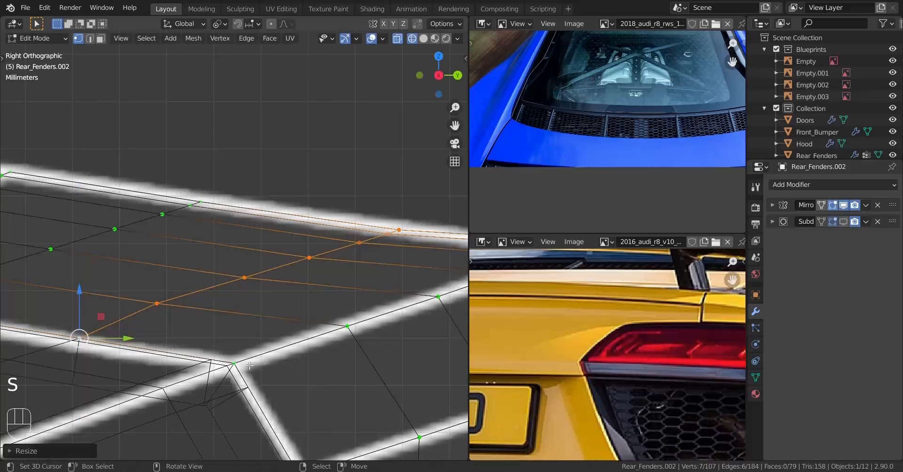
Drop the outer end vertex from the row's selection and edge-slide the remaining vertices slightly toward the rear edge in top view.
{"action": "middle_click_drag", "start_coordinate": [291, 363], "coordinate": [227, 373]}
{"action": "scroll", "coordinate": [228, 373], "scroll_direction": "up", "scroll_amount": 2}
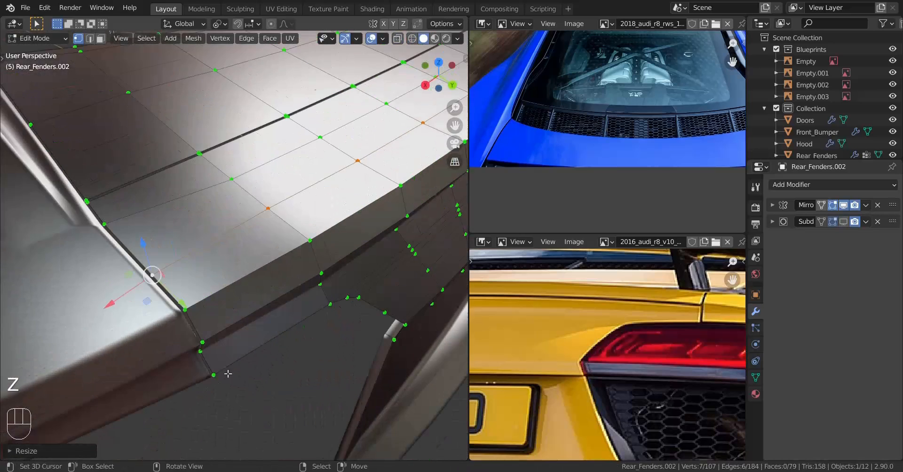
{"action": "key", "text": "KP_7"}
{"action": "key", "text": "shift+z"}
{"action": "left_click", "coordinate": [395, 296], "text": "shift"}
{"action": "scroll", "coordinate": [331, 323], "scroll_direction": "up", "scroll_amount": 1}
{"action": "key", "text": "g"}
{"action": "key", "text": "g"}
{"action": "key", "text": "shift"}
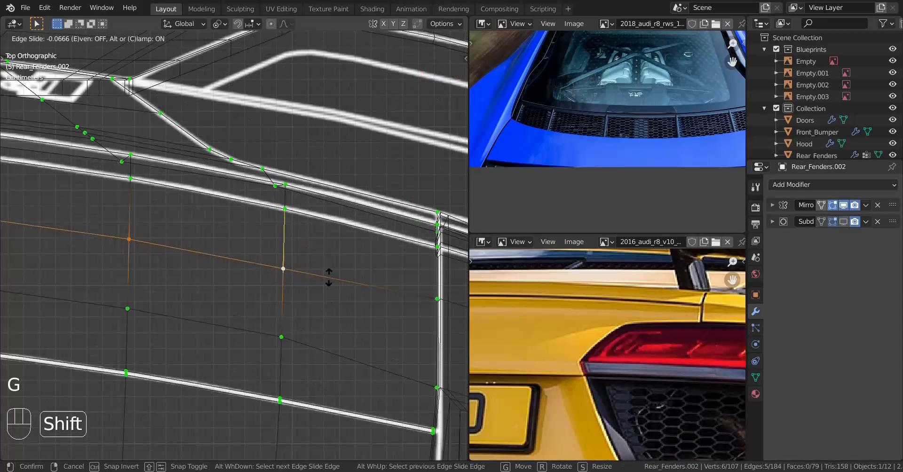
{"action": "left_click", "coordinate": [331, 241]}
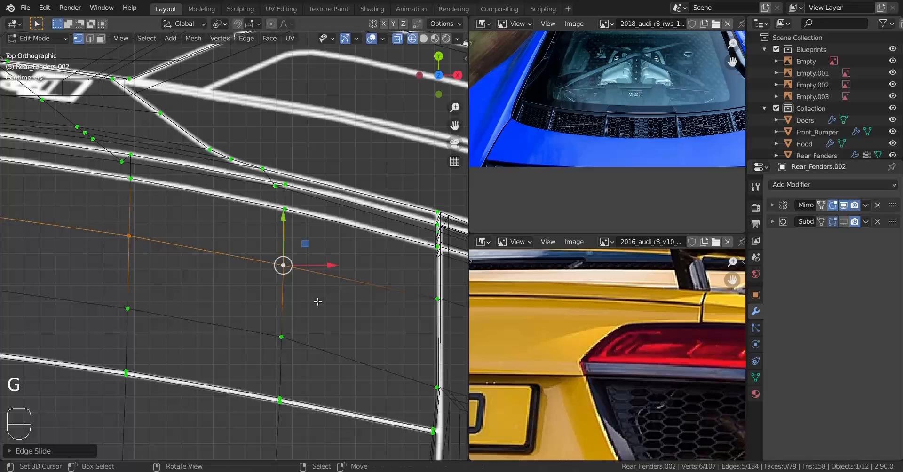
{"action": "scroll", "coordinate": [316, 301], "scroll_direction": "down", "scroll_amount": 1}
{"action": "scroll", "coordinate": [313, 299], "scroll_direction": "down", "scroll_amount": 1, "text": "shift"}
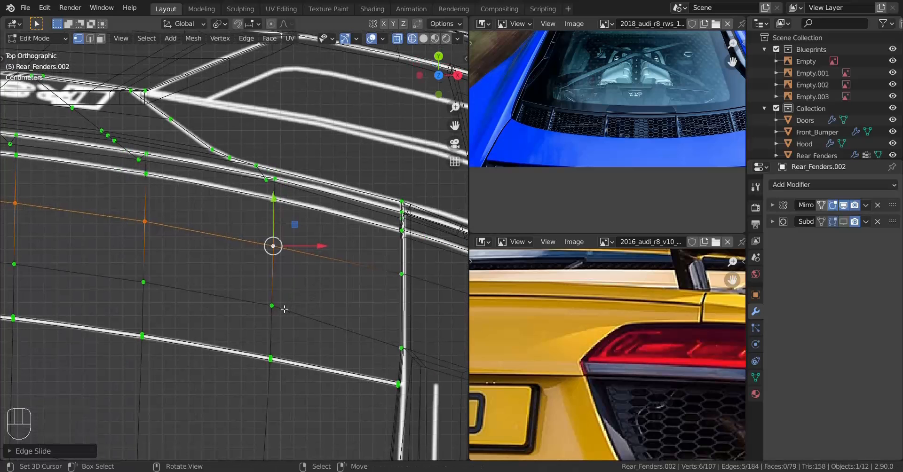
Examine the adjusted rows in side view and perspective with nothing selected.
{"action": "key", "text": "KP_3"}
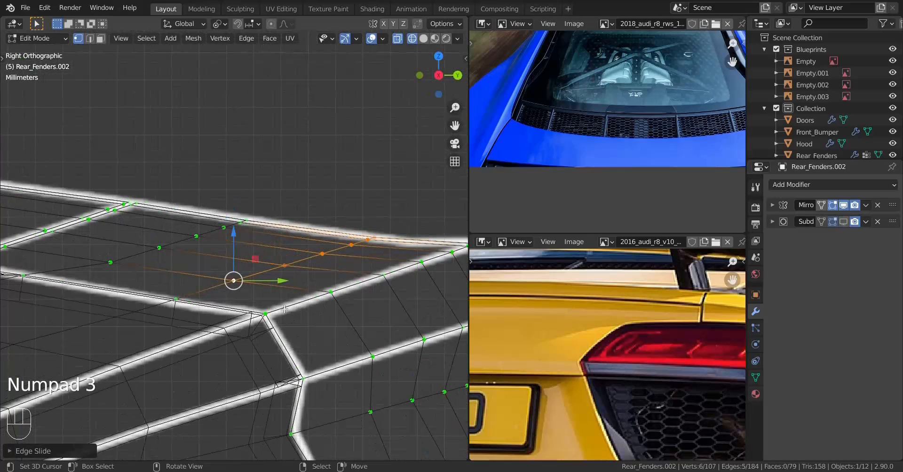
{"action": "key", "text": "a"}
{"action": "key", "text": "a"}
{"action": "key", "text": "a"}
{"action": "key", "text": "z"}
{"action": "mouse_move", "coordinate": [240, 308]}
{"action": "middle_mouse_down", "text": "shift"}
{"action": "mouse_move", "coordinate": [303, 320]}
{"action": "mouse_move", "coordinate": [291, 313]}
{"action": "middle_mouse_up", "text": "shift"}
{"action": "key", "text": "Tab"}
{"action": "mouse_move", "coordinate": [244, 313]}
{"action": "middle_mouse_down"}
{"action": "mouse_move", "coordinate": [217, 366]}
{"action": "mouse_move", "coordinate": [197, 292]}
{"action": "middle_mouse_up"}
{"action": "scroll", "coordinate": [217, 366], "scroll_direction": "down", "scroll_amount": 2}
{"action": "scroll", "coordinate": [197, 293], "scroll_direction": "up", "scroll_amount": 2}
{"action": "key", "text": "Tab"}
{"action": "middle_click_drag", "start_coordinate": [263, 332], "coordinate": [303, 325]}
{"action": "scroll", "coordinate": [303, 326], "scroll_direction": "up", "scroll_amount": 4}
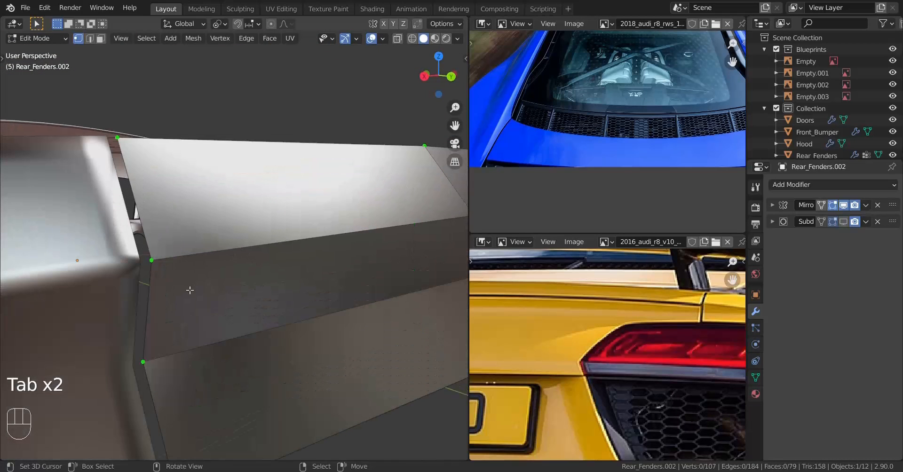
Add a loop cut across the panel face below the rear ridge, sliding it close to the ridge edge.
{"action": "middle_click_drag", "start_coordinate": [190, 291], "coordinate": [222, 269]}
{"action": "key", "text": "ctrl+r"}
{"action": "left_click", "coordinate": [223, 265]}
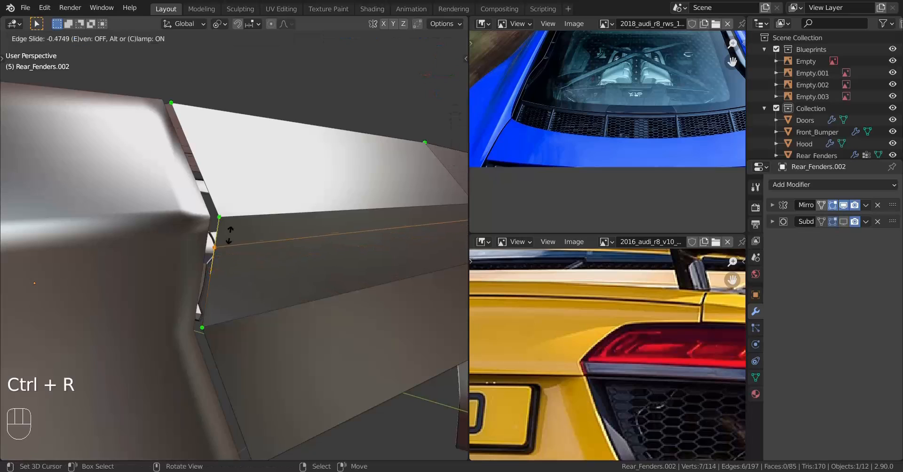
{"action": "key", "text": "shift"}
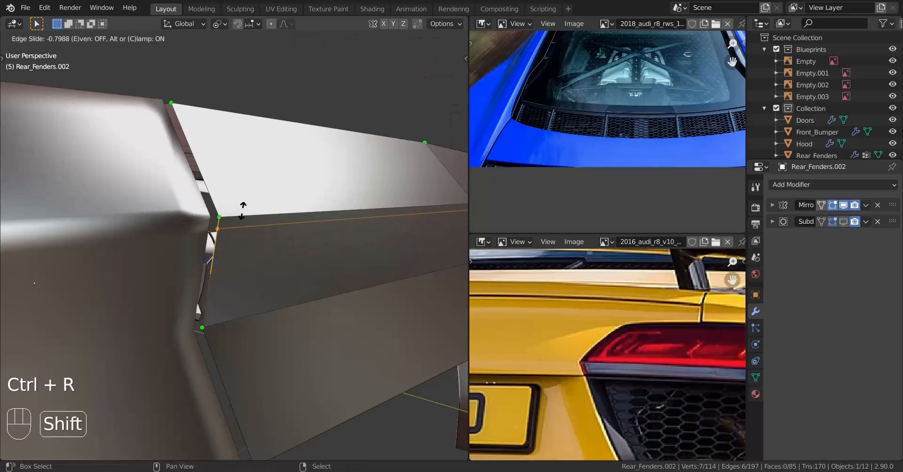
{"action": "left_click", "coordinate": [260, 169]}
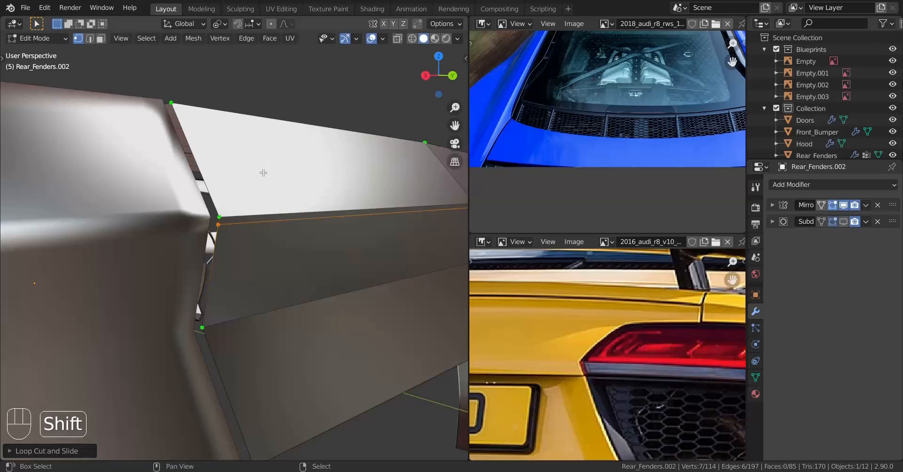
Add a second loop cut just below the first one to outline a narrow strip under the ridge.
{"action": "scroll", "coordinate": [278, 274], "scroll_direction": "up", "scroll_amount": 2}
{"action": "key", "text": "ctrl+r"}
{"action": "left_click", "coordinate": [200, 286]}
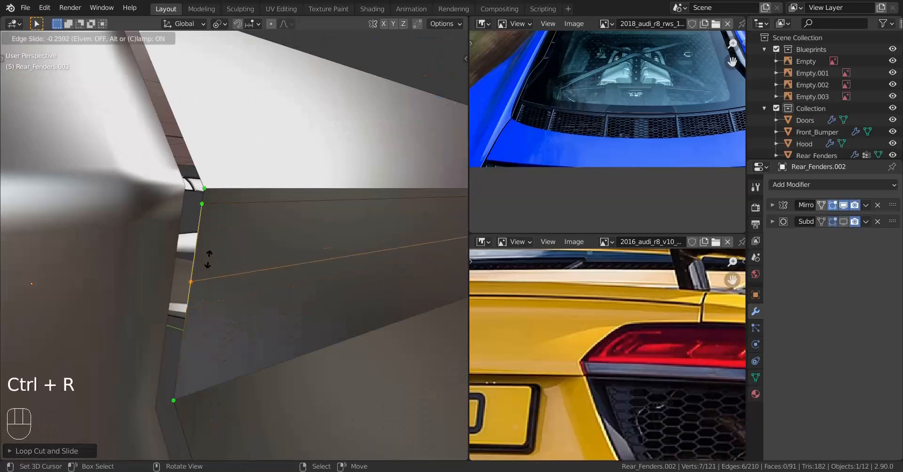
{"action": "key", "text": "shift"}
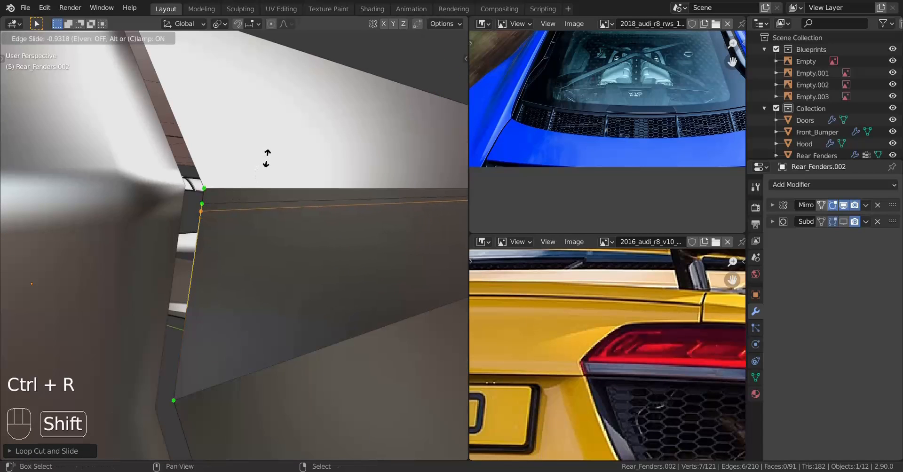
{"action": "left_click", "coordinate": [267, 159]}
Select both new loops and delete the faces of the narrow strip between them.
{"action": "left_click", "coordinate": [258, 203], "text": "alt+shift"}
{"action": "key", "text": "c"}
{"action": "right_click", "coordinate": [378, 221]}
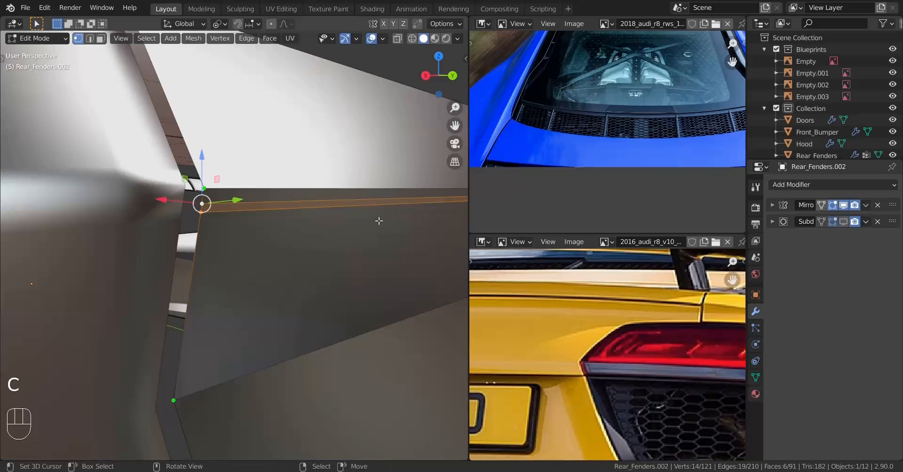
{"action": "key", "text": "x"}
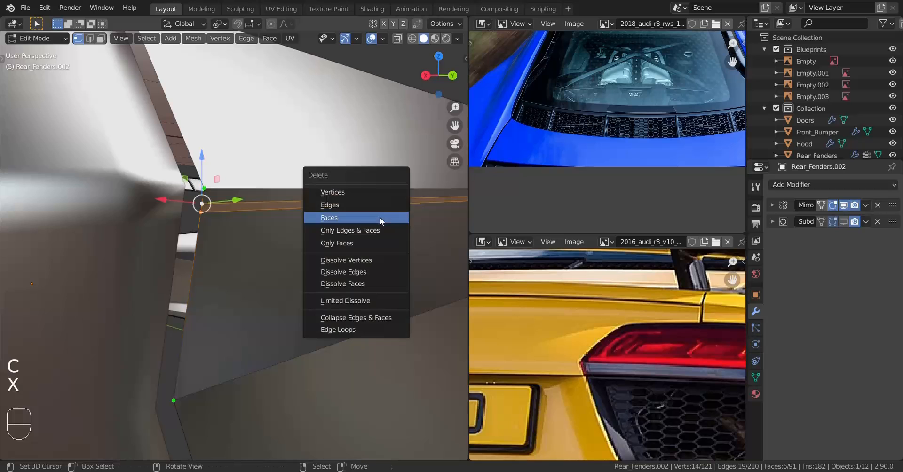
{"action": "left_click", "coordinate": [344, 218]}
Examine the new gap below the ridge across the rear of the car with nothing selected.
{"action": "key", "text": "Tab"}
{"action": "key", "text": "z"}
{"action": "left_click", "coordinate": [395, 268]}
{"action": "scroll", "coordinate": [376, 269], "scroll_direction": "down", "scroll_amount": 6}
{"action": "mouse_move", "coordinate": [344, 269]}
{"action": "middle_mouse_down"}
{"action": "mouse_move", "coordinate": [296, 260]}
{"action": "mouse_move", "coordinate": [271, 269]}
{"action": "middle_mouse_up"}
{"action": "key", "text": "a"}
{"action": "key", "text": "a"}
{"action": "key", "text": "a"}
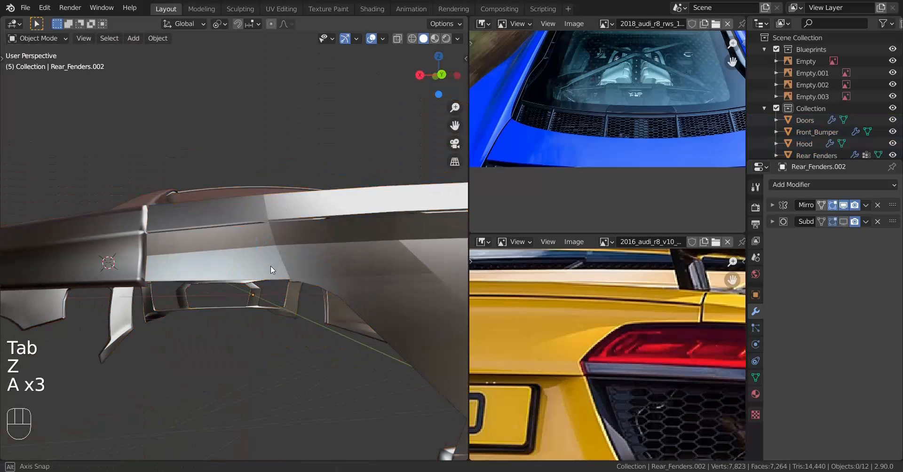
Edge-slide the upper border of the gap below the ridge to adjust the gap's width.
{"action": "scroll", "coordinate": [282, 266], "scroll_direction": "up", "scroll_amount": 6}
{"action": "key", "text": "Tab"}
{"action": "key", "text": "Tab"}
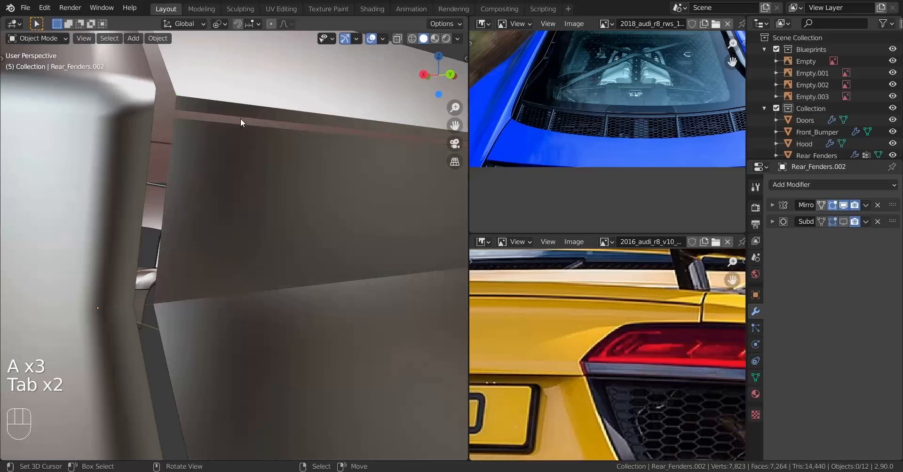
{"action": "key", "text": "Tab"}
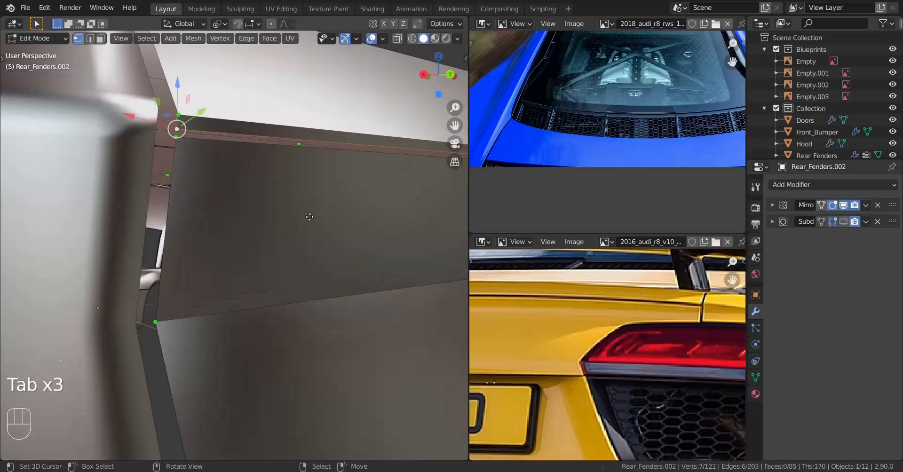
{"action": "key", "text": "g"}
{"action": "key", "text": "g"}
{"action": "left_click", "coordinate": [315, 180]}
{"action": "key", "text": "Tab"}
{"action": "middle_click_drag", "start_coordinate": [312, 208], "coordinate": [255, 326]}
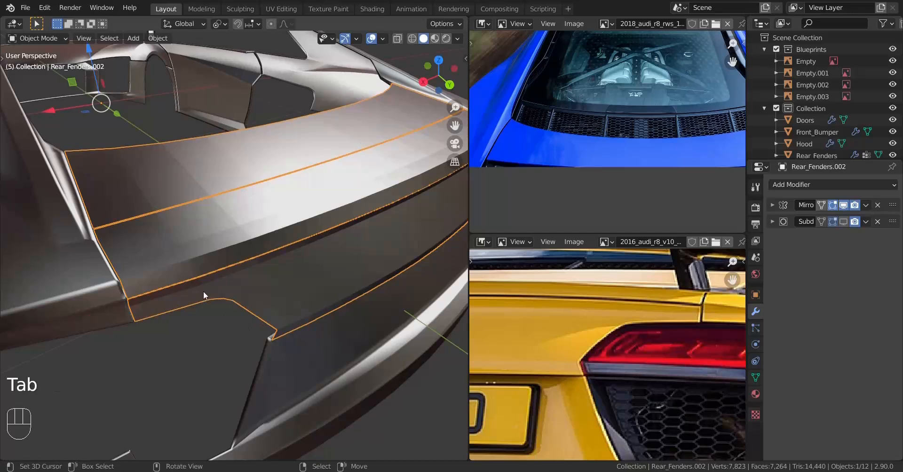
Add a loop cut to the section ahead of the seam, sliding it evenly close to the edge beside the fender.
{"action": "key", "text": "Tab"}
{"action": "middle_click_drag", "start_coordinate": [203, 292], "coordinate": [280, 311]}
{"action": "middle_click_drag", "start_coordinate": [257, 223], "coordinate": [289, 316]}
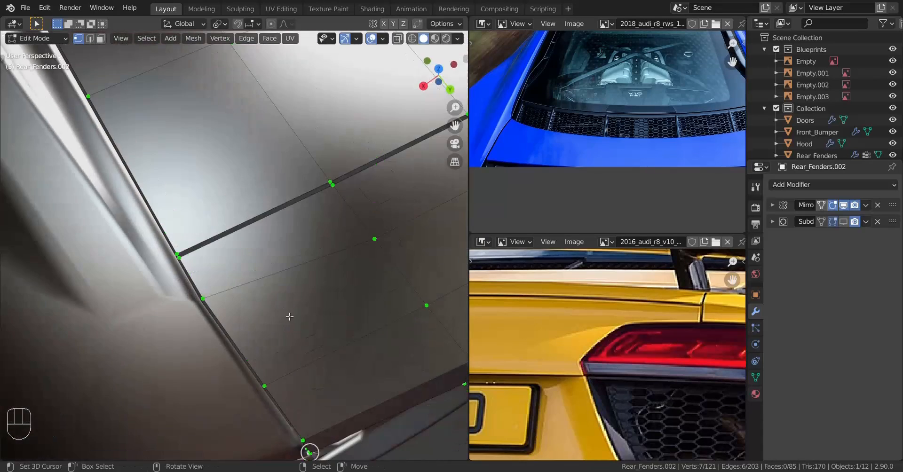
{"action": "middle_click_drag", "start_coordinate": [207, 221], "coordinate": [276, 383], "text": "shift"}
{"action": "middle_click_drag", "start_coordinate": [263, 264], "coordinate": [228, 263], "text": "ctrl"}
{"action": "key", "text": "ctrl+r"}
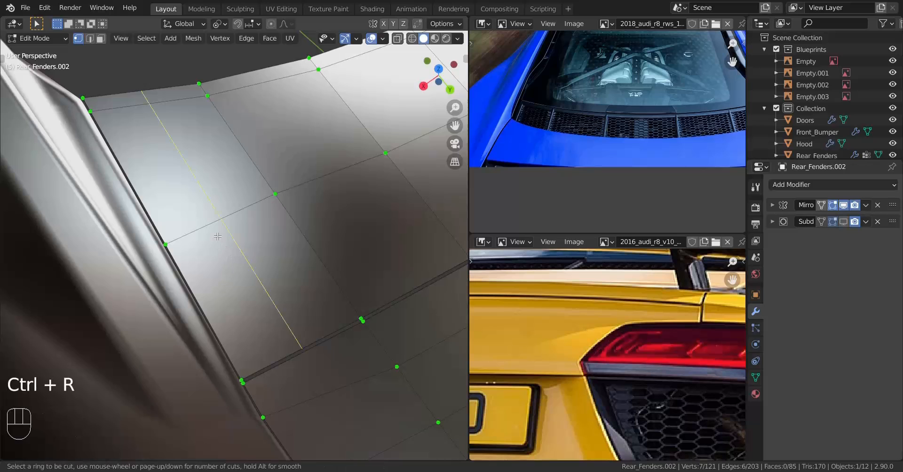
{"action": "left_click", "coordinate": [202, 259]}
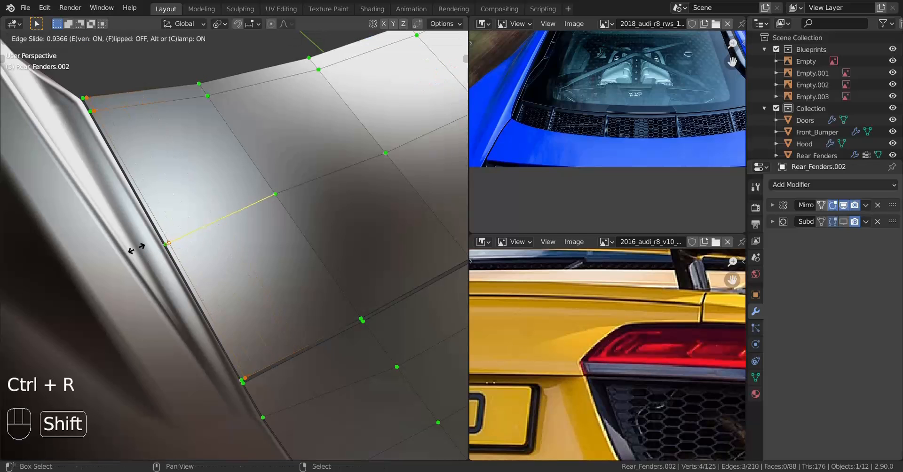
{"action": "left_click", "coordinate": [144, 245]}
{"action": "key", "text": "Tab"}
Briefly check the adjoining rear fender's mesh and return to editing the rear panel.
{"action": "right_click", "coordinate": [145, 267]}
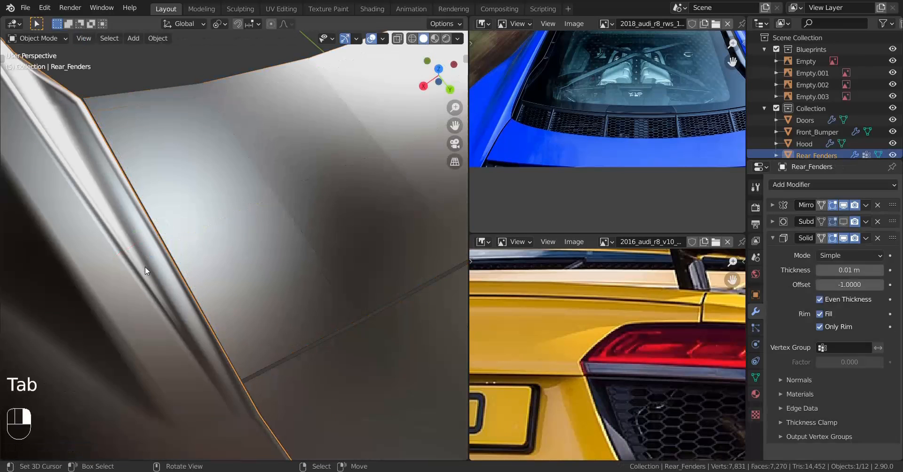
{"action": "key", "text": "Tab"}
{"action": "key", "text": "Tab"}
{"action": "left_click", "coordinate": [240, 239]}
{"action": "key", "text": "Tab"}
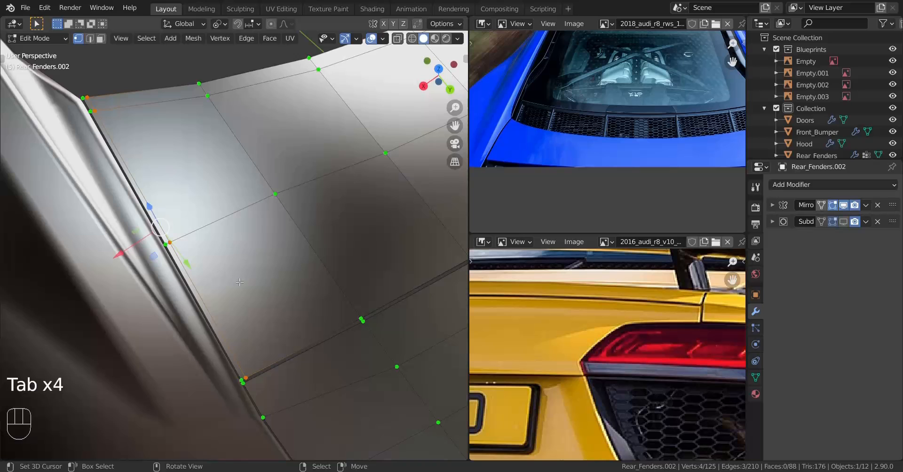
Add an evenly spaced loop cut along the seam gap's front side, sliding it close to the gap.
{"action": "mouse_move", "coordinate": [281, 301]}
{"action": "middle_mouse_down"}
{"action": "mouse_move", "coordinate": [329, 294]}
{"action": "mouse_move", "coordinate": [287, 301]}
{"action": "middle_mouse_up"}
{"action": "scroll", "coordinate": [287, 301], "scroll_direction": "up", "scroll_amount": 1}
{"action": "middle_click_drag", "start_coordinate": [287, 301], "coordinate": [276, 307]}
{"action": "key", "text": "ctrl+r"}
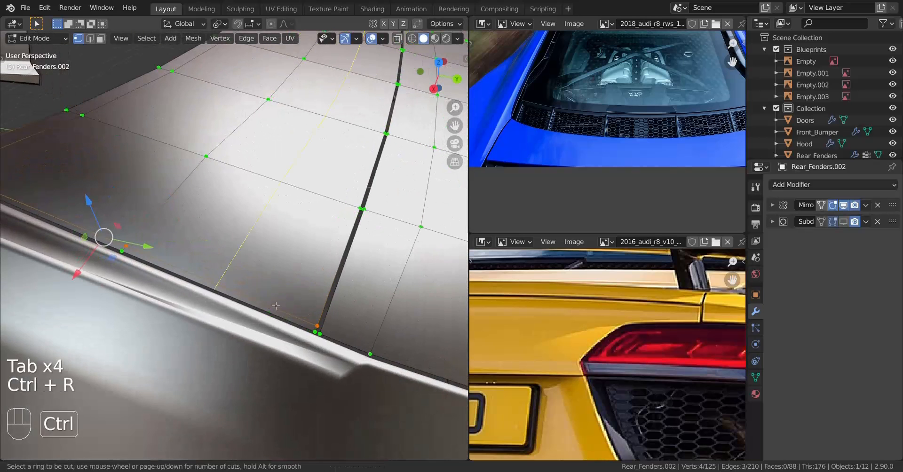
{"action": "left_click", "coordinate": [276, 306]}
{"action": "key", "text": "e"}
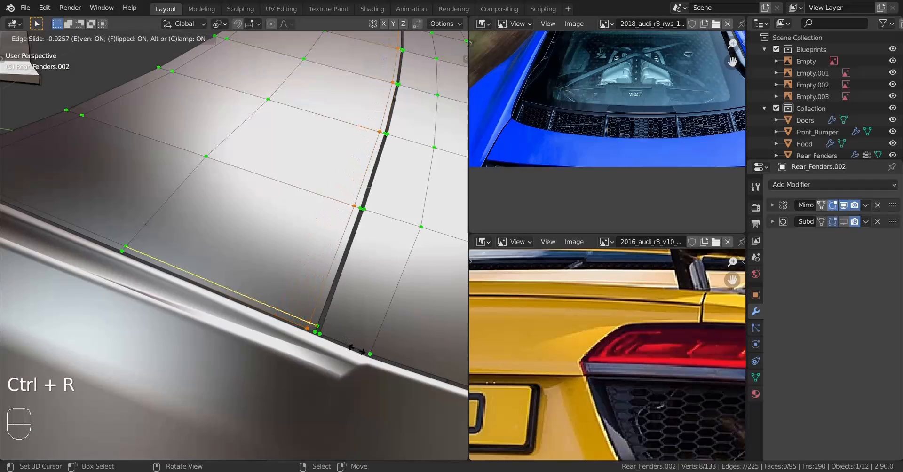
{"action": "left_click", "coordinate": [363, 353]}
Select the loop nearest the panel's front edge and edge-slide it with Even on until it runs close and parallel to that edge.
{"action": "middle_click_drag", "start_coordinate": [329, 329], "coordinate": [231, 375], "text": "shift"}
{"action": "scroll", "coordinate": [281, 330], "scroll_direction": "up", "scroll_amount": 2}
{"action": "key", "text": "ctrl+r"}
{"action": "right_click", "coordinate": [264, 380]}
{"action": "scroll", "coordinate": [278, 355], "scroll_direction": "down", "scroll_amount": 2}
{"action": "right_click", "coordinate": [229, 316], "text": "alt"}
{"action": "middle_click_drag", "start_coordinate": [292, 215], "coordinate": [301, 183], "text": "shift"}
{"action": "middle_click_drag", "start_coordinate": [280, 325], "coordinate": [314, 276], "text": "shift"}
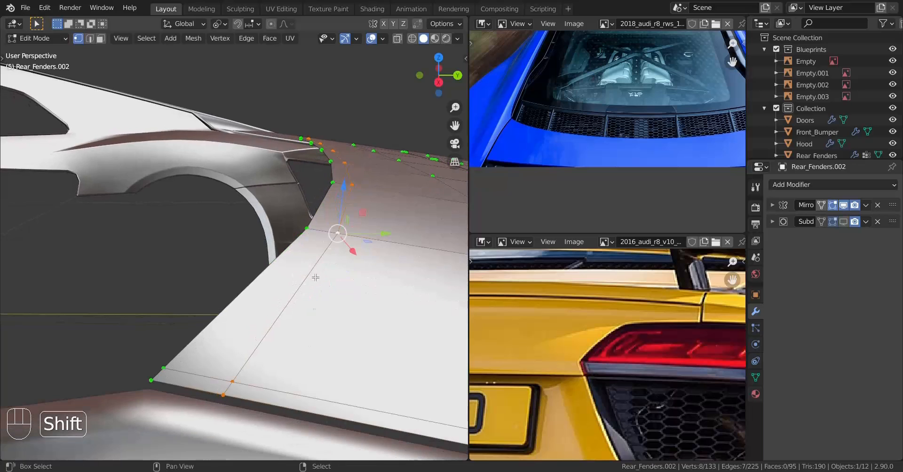
{"action": "key", "text": "g"}
{"action": "key", "text": "g"}
{"action": "key", "text": "e"}
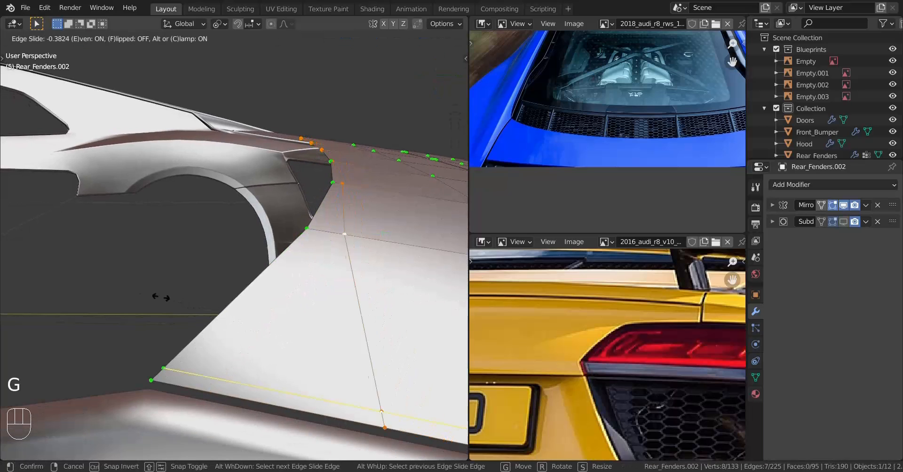
{"action": "key", "text": "shift"}
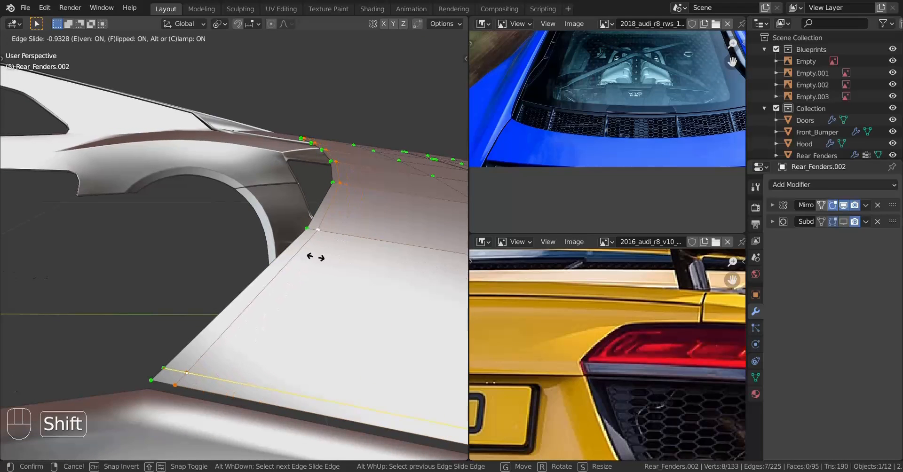
{"action": "left_click", "coordinate": [304, 260]}
Examine the rear panel's surface and the sections below the ridge in perspective.
{"action": "scroll", "coordinate": [303, 260], "scroll_direction": "down", "scroll_amount": 5}
{"action": "key", "text": "Tab"}
{"action": "middle_click_drag", "start_coordinate": [305, 260], "coordinate": [199, 282]}
{"action": "middle_click_drag", "start_coordinate": [200, 282], "coordinate": [278, 256], "text": "shift"}
{"action": "scroll", "coordinate": [227, 260], "scroll_direction": "up", "scroll_amount": 3}
{"action": "key", "text": "Tab"}
{"action": "scroll", "coordinate": [278, 264], "scroll_direction": "up", "scroll_amount": 1}
{"action": "middle_click_drag", "start_coordinate": [270, 294], "coordinate": [242, 278]}
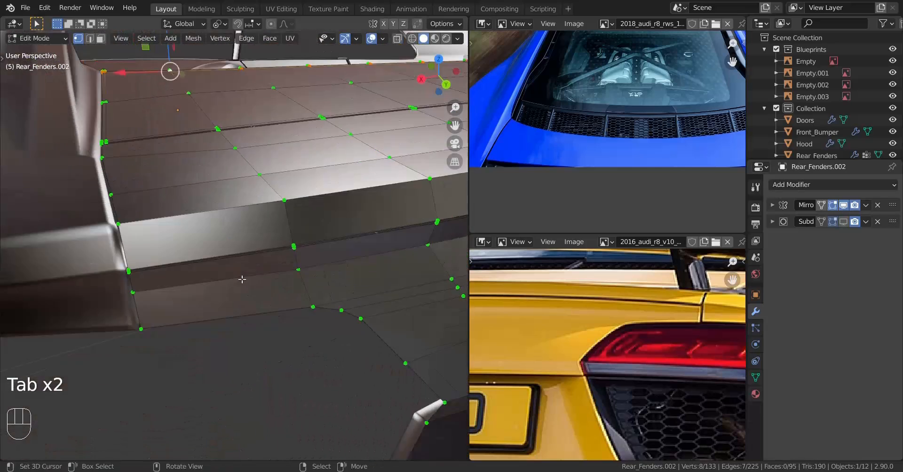
Add a loop cut across the rear panel's upper sections and slide it close to the edge beside the fender.
{"action": "scroll", "coordinate": [242, 278], "scroll_direction": "up", "scroll_amount": 2}
{"action": "middle_click_drag", "start_coordinate": [155, 226], "coordinate": [212, 273], "text": "shift"}
{"action": "key", "text": "ctrl+r"}
{"action": "left_click", "coordinate": [212, 273]}
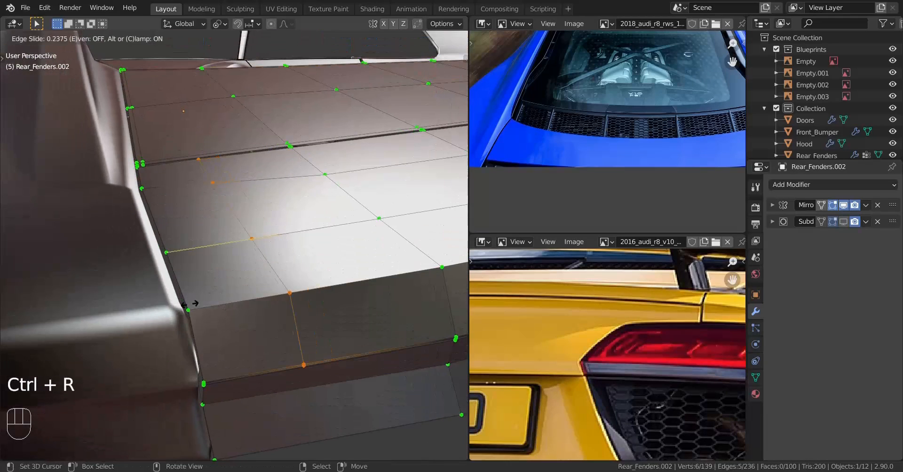
{"action": "left_click", "coordinate": [131, 272], "text": "shift"}
Add a loop cut just behind the upper seam gap and slide it close to the gap with Even on.
{"action": "middle_click_drag", "start_coordinate": [133, 272], "coordinate": [250, 326]}
{"action": "scroll", "coordinate": [250, 326], "scroll_direction": "up", "scroll_amount": 3}
{"action": "middle_click_drag", "start_coordinate": [213, 369], "coordinate": [365, 377]}
{"action": "key", "text": "ctrl+r"}
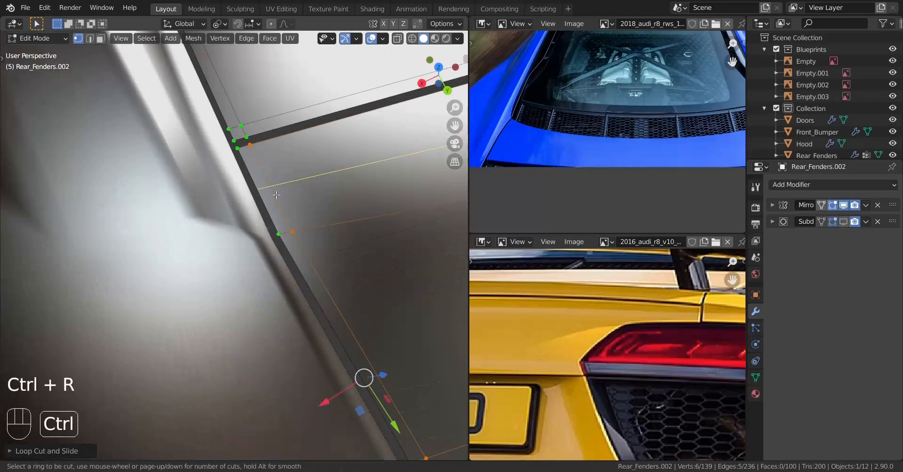
{"action": "left_click", "coordinate": [272, 160]}
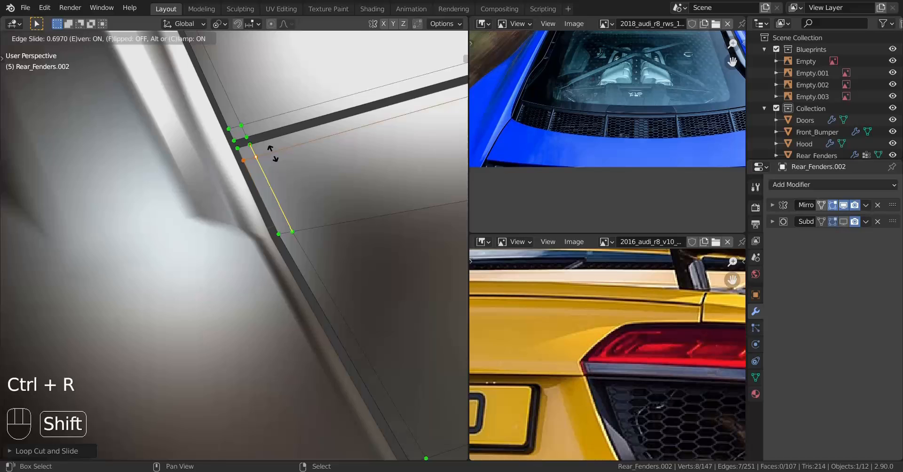
{"action": "left_click", "coordinate": [273, 154], "text": "shift"}
Add a loop cut across the section below the ridge and slide it up close to the ridge edge.
{"action": "scroll", "coordinate": [282, 189], "scroll_direction": "down", "scroll_amount": 6}
{"action": "middle_click_drag", "start_coordinate": [302, 292], "coordinate": [336, 200]}
{"action": "middle_click_drag", "start_coordinate": [336, 200], "coordinate": [312, 268], "text": "shift"}
{"action": "scroll", "coordinate": [285, 283], "scroll_direction": "up", "scroll_amount": 2}
{"action": "scroll", "coordinate": [369, 311], "scroll_direction": "up", "scroll_amount": 2}
{"action": "key", "text": "ctrl+r"}
{"action": "left_click", "coordinate": [294, 246]}
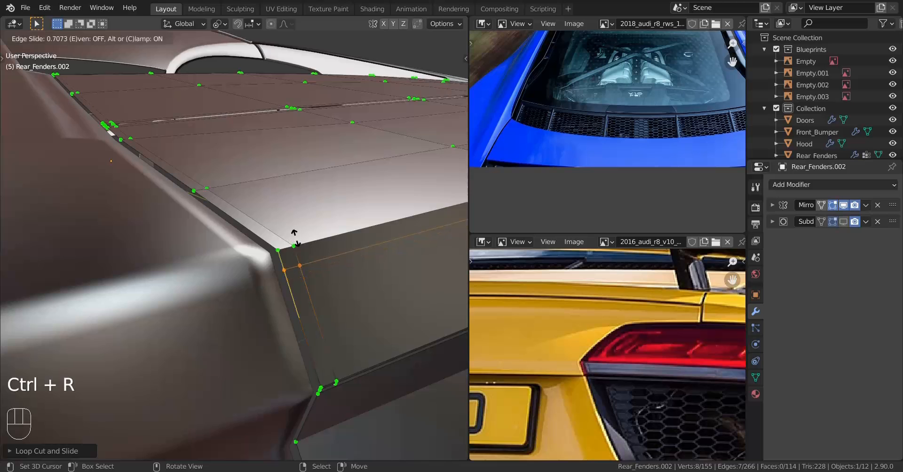
{"action": "left_click", "coordinate": [289, 246]}
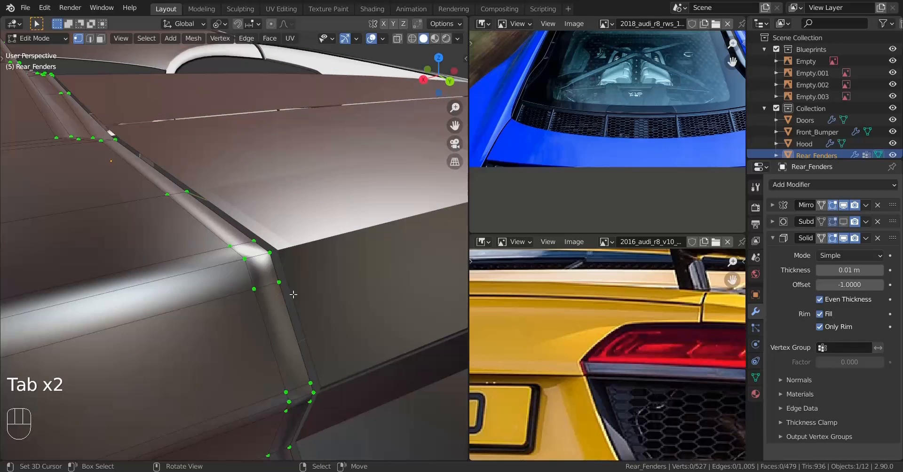
Edit the rear fender and rear panel together, and edge-slide the loop below the ridge closer to it with Even on, matching the fender's corner.
{"action": "key", "text": "Tab"}
{"action": "right_click", "coordinate": [331, 280], "text": "shift"}
{"action": "key", "text": "Tab"}
{"action": "middle_click_drag", "start_coordinate": [340, 285], "coordinate": [282, 306]}
{"action": "key", "text": "a"}
{"action": "key", "text": "a"}
{"action": "key", "text": "a"}
{"action": "right_click", "coordinate": [375, 225], "text": "alt"}
{"action": "middle_click_drag", "start_coordinate": [374, 226], "coordinate": [358, 250], "text": "shift"}
{"action": "scroll", "coordinate": [362, 256], "scroll_direction": "up", "scroll_amount": 4}
{"action": "key", "text": "g"}
{"action": "key", "text": "g"}
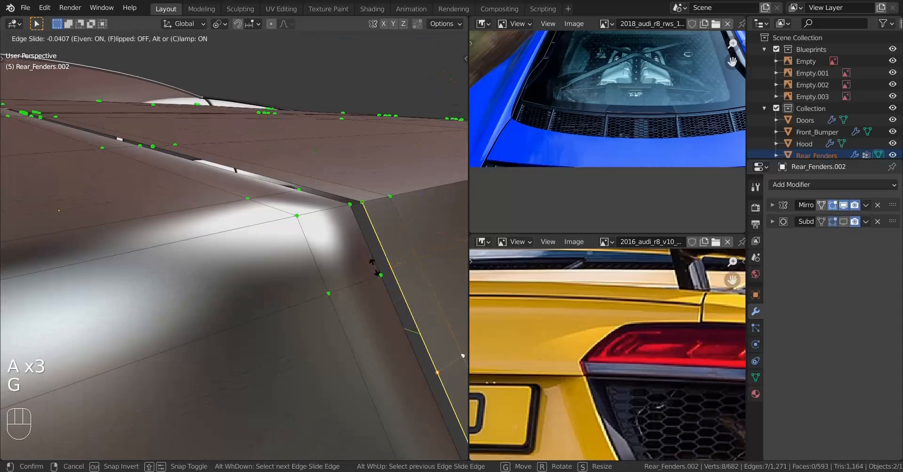
{"action": "left_click", "coordinate": [331, 82]}
Add a loop cut across the section above the ridge and slide it close to the ridge with Even on.
{"action": "scroll", "coordinate": [331, 86], "scroll_direction": "down", "scroll_amount": 5}
{"action": "middle_click_drag", "start_coordinate": [331, 89], "coordinate": [342, 221]}
{"action": "middle_click_drag", "start_coordinate": [330, 324], "coordinate": [369, 264], "text": "shift"}
{"action": "scroll", "coordinate": [368, 277], "scroll_direction": "up", "scroll_amount": 5}
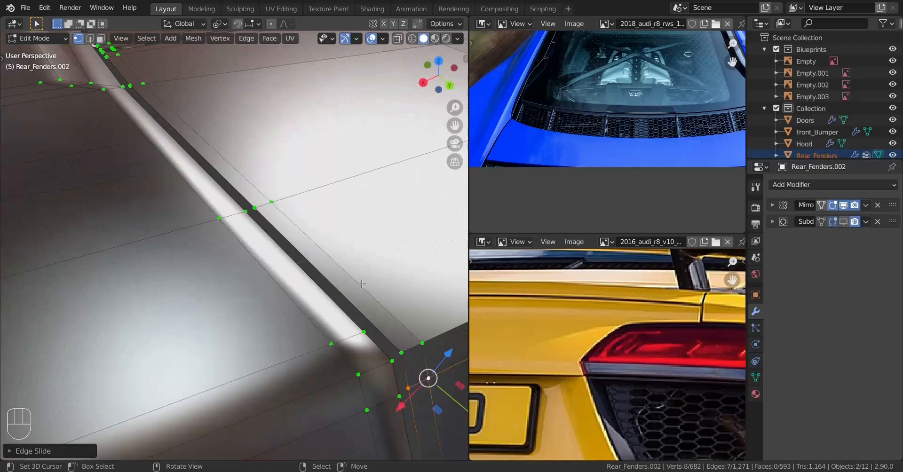
{"action": "key", "text": "ctrl+r"}
{"action": "left_click", "coordinate": [363, 288]}
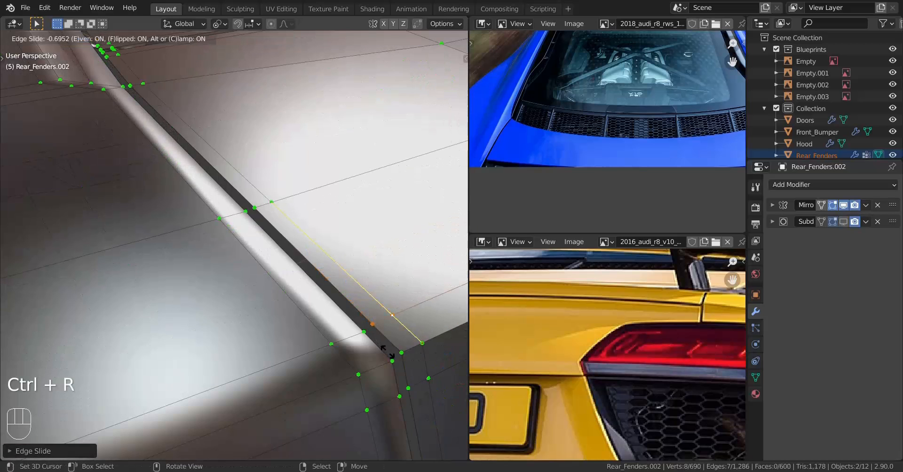
{"action": "key", "text": "shift"}
Add a loop cut just above the lower seam gap and slide it close to the gap with Even on.
{"action": "middle_click_drag", "start_coordinate": [293, 326], "coordinate": [306, 270]}
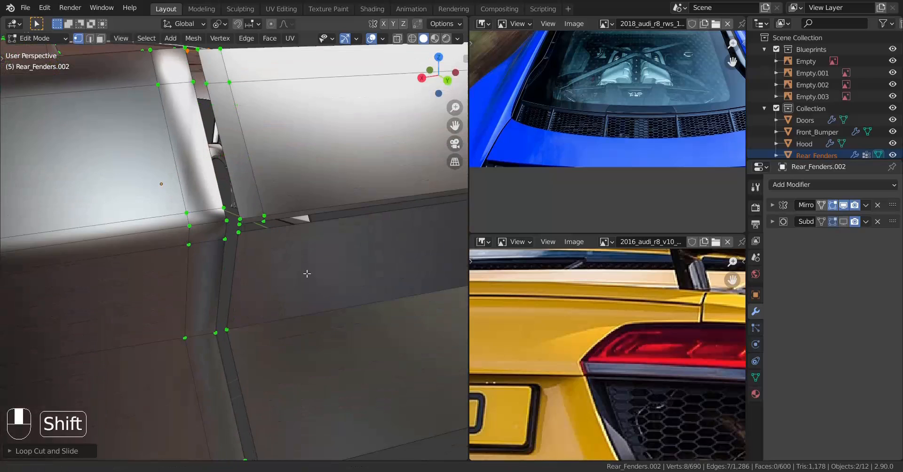
{"action": "key", "text": "ctrl+r"}
{"action": "left_click", "coordinate": [255, 212]}
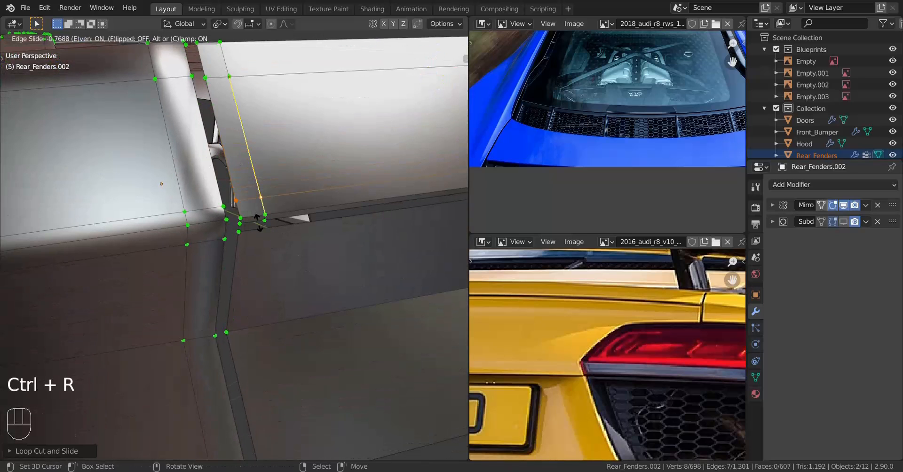
{"action": "left_click", "coordinate": [262, 247]}
Add a loop cut in the section beneath the lower seam gap and slide it up close to the gap with Even on.
{"action": "middle_click_drag", "start_coordinate": [266, 262], "coordinate": [246, 250]}
{"action": "key", "text": "ctrl+r"}
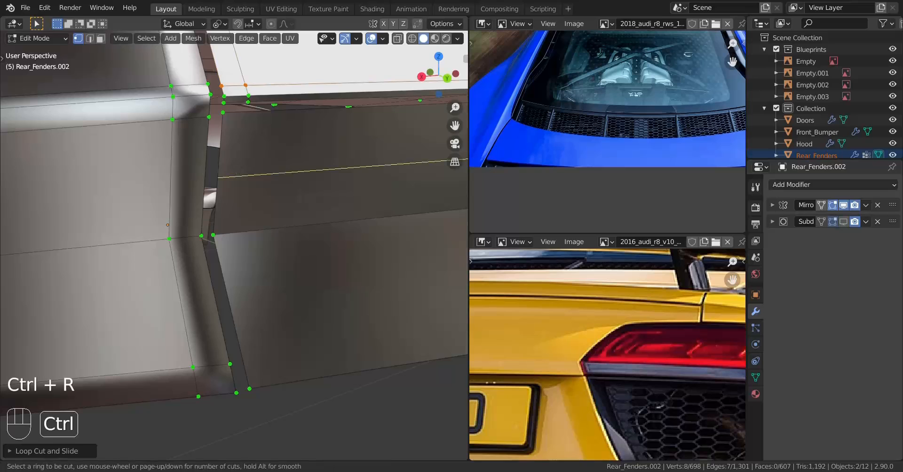
{"action": "left_click", "coordinate": [247, 169]}
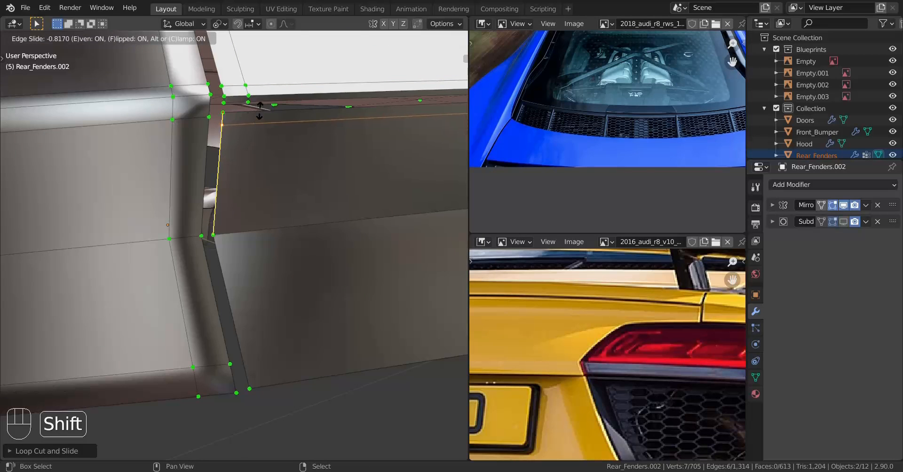
{"action": "left_click", "coordinate": [259, 110]}
Edit only the rear panel and add a loop cut below the seam gap, sliding it close to the fender-side edge with Even on.
{"action": "key", "text": "Tab"}
{"action": "key", "text": "Tab"}
{"action": "key", "text": "ctrl+r"}
{"action": "left_click", "coordinate": [272, 125]}
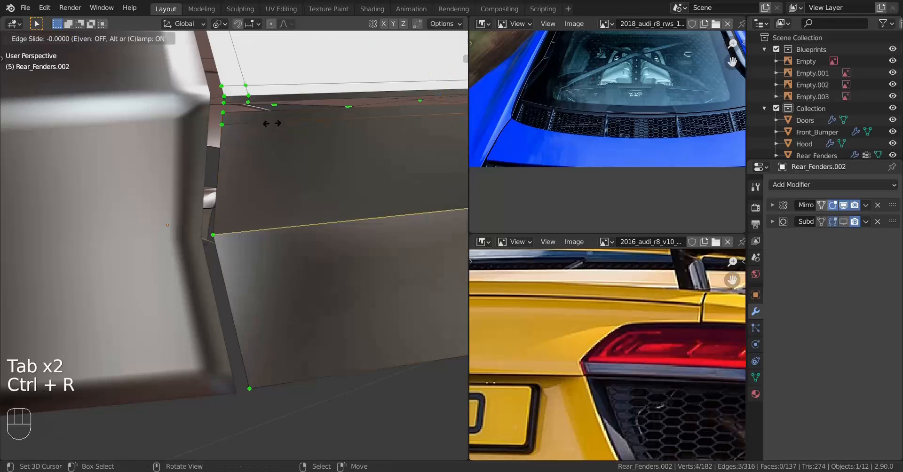
{"action": "key", "text": "e"}
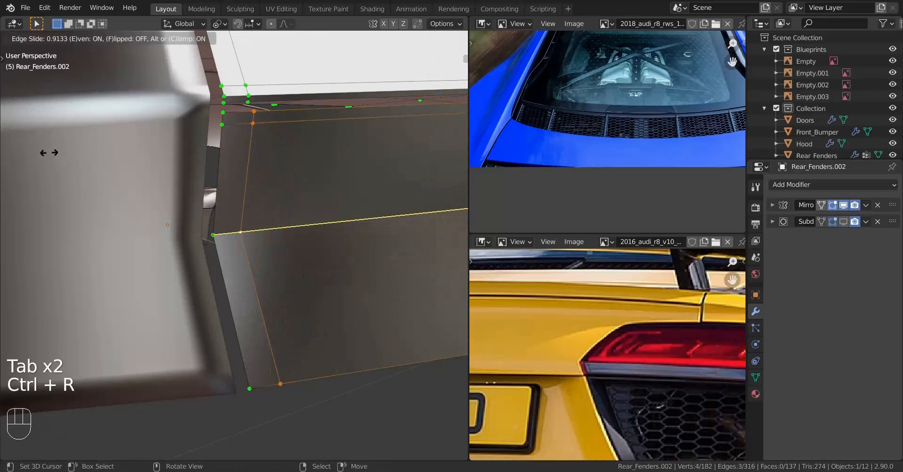
{"action": "key", "text": "shift"}
{"action": "left_click", "coordinate": [252, 244]}
In back view, hide the faces above the taillight opening's corner and add a loop cut close along the opening's angled edge with Even on.
{"action": "middle_click_drag", "start_coordinate": [252, 244], "coordinate": [190, 244]}
{"action": "scroll", "coordinate": [190, 244], "scroll_direction": "down", "scroll_amount": 2}
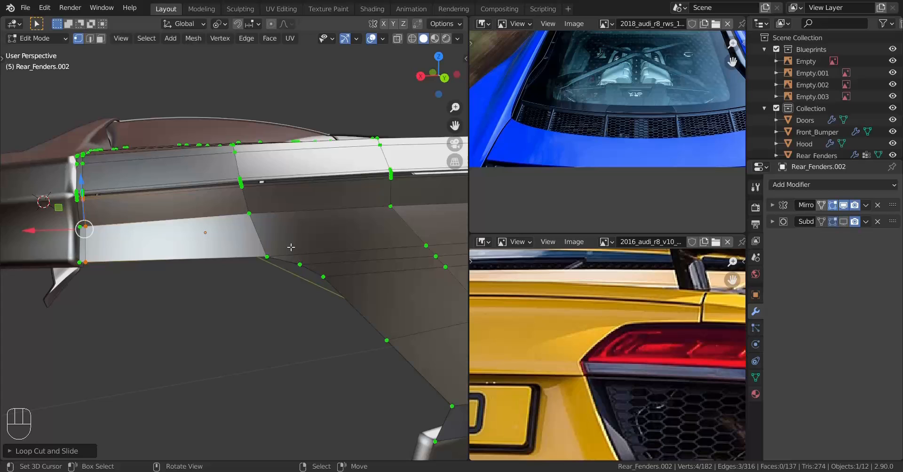
{"action": "key", "text": "ctrl+KP_1"}
{"action": "middle_click_drag", "start_coordinate": [292, 247], "coordinate": [323, 283], "text": "shift"}
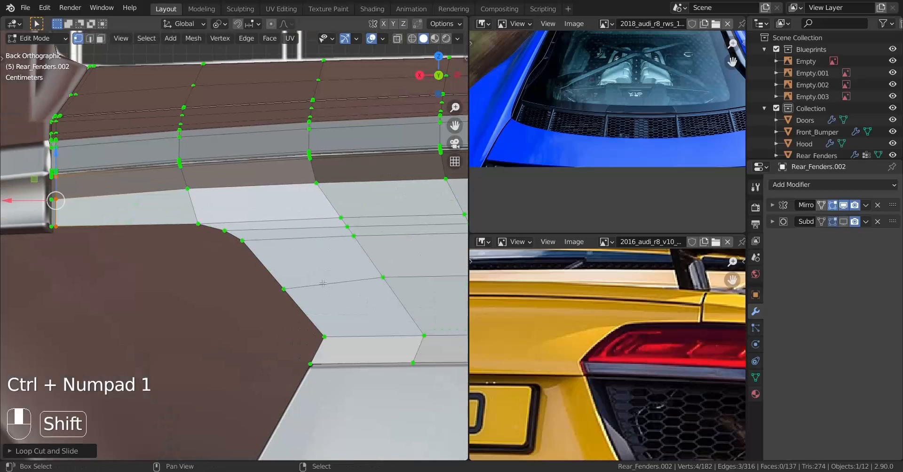
{"action": "left_click", "coordinate": [312, 182]}
{"action": "key", "text": "h"}
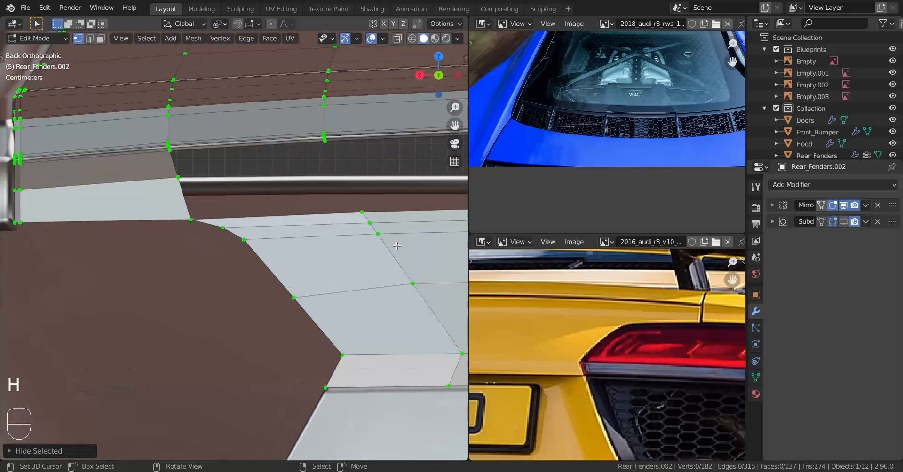
{"action": "key", "text": "ctrl+r"}
{"action": "left_click", "coordinate": [343, 239]}
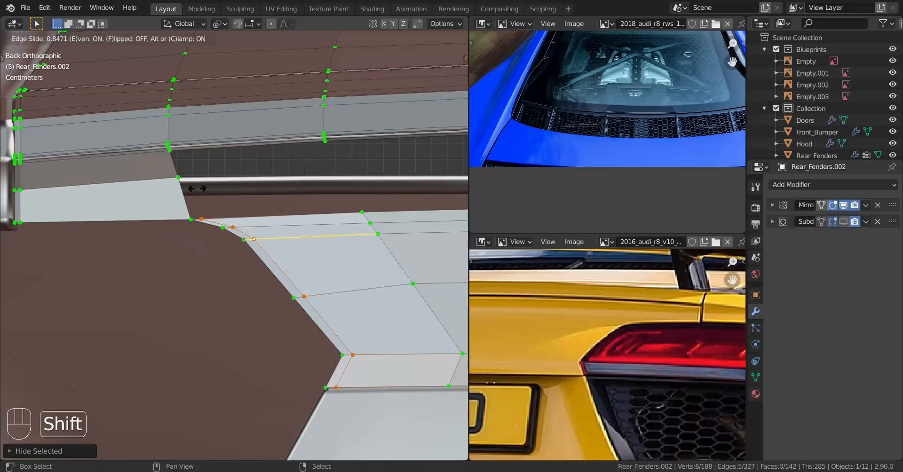
{"action": "left_click", "coordinate": [172, 178]}
Add a loop cut in the strip above the taillight opening and slide it close to the opening's upper edge with Even on.
{"action": "middle_click_drag", "start_coordinate": [172, 177], "coordinate": [279, 251], "text": "shift"}
{"action": "scroll", "coordinate": [225, 216], "scroll_direction": "up", "scroll_amount": 2}
{"action": "key", "text": "ctrl+r"}
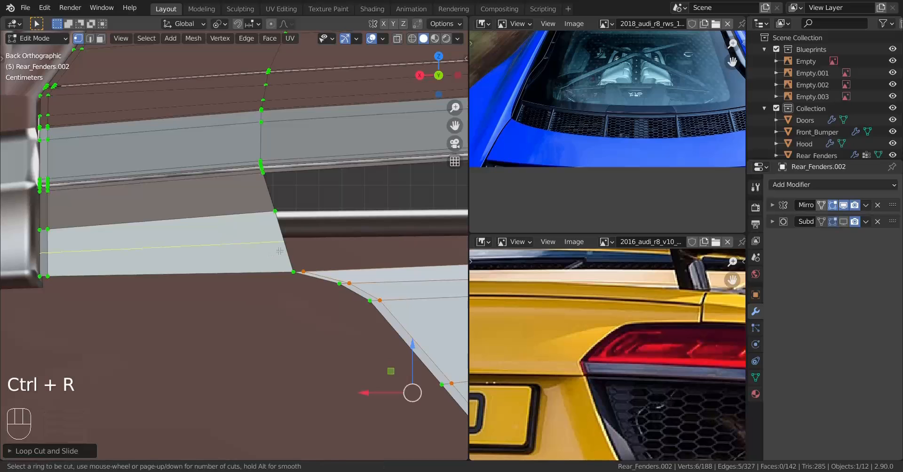
{"action": "left_click", "coordinate": [279, 251]}
{"action": "key", "text": "shift"}
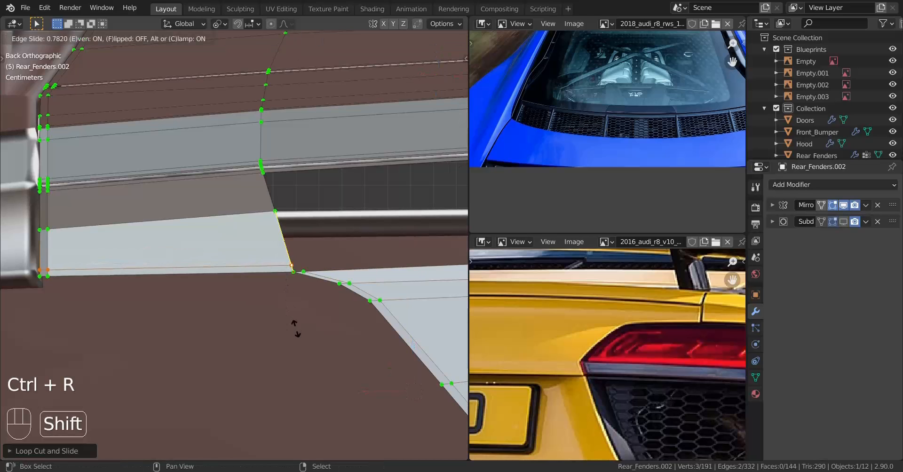
{"action": "left_click", "coordinate": [297, 312]}
Reveal the hidden faces and vertex-slide the new loop's first two corner vertices away from the taillight opening's edge.
{"action": "scroll", "coordinate": [286, 303], "scroll_direction": "up", "scroll_amount": 2}
{"action": "middle_click_drag", "start_coordinate": [320, 282], "coordinate": [245, 282], "text": "shift"}
{"action": "key", "text": "alt+h"}
{"action": "scroll", "coordinate": [242, 279], "scroll_direction": "up", "scroll_amount": 1}
{"action": "right_click", "coordinate": [211, 276]}
{"action": "key", "text": "g"}
{"action": "key", "text": "g"}
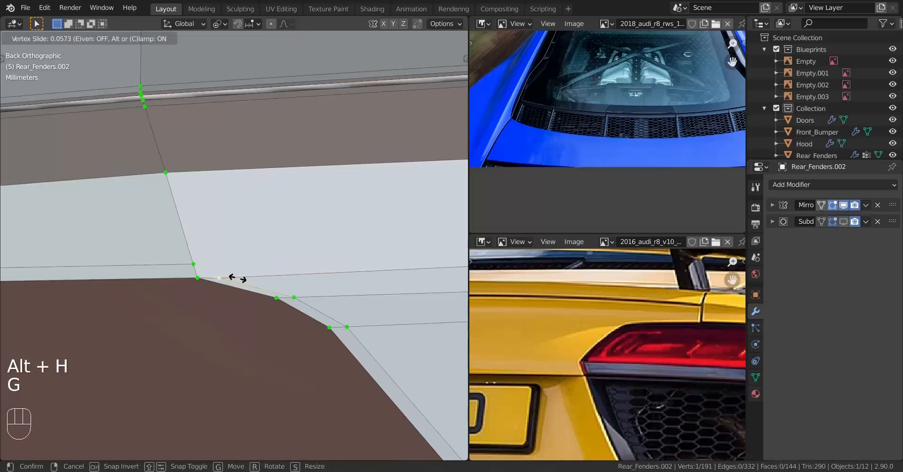
{"action": "left_click", "coordinate": [341, 243]}
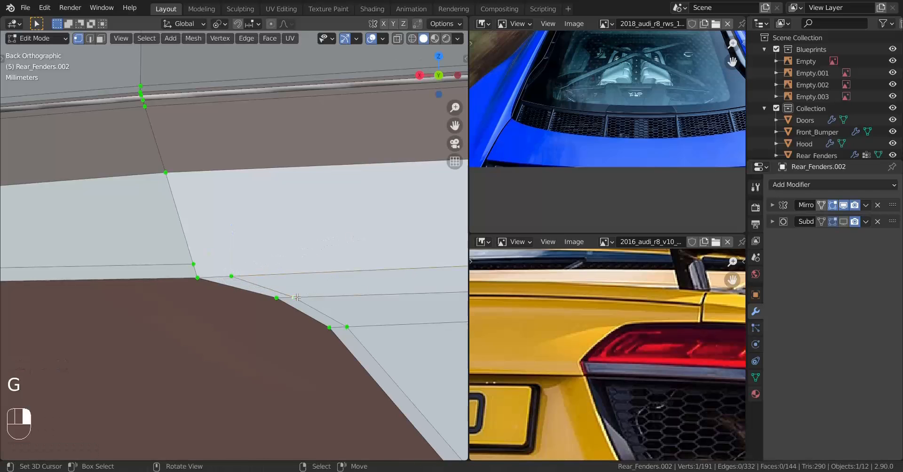
{"action": "key", "text": "g"}
{"action": "left_click", "coordinate": [375, 269]}
{"action": "scroll", "coordinate": [344, 323], "scroll_direction": "down", "scroll_amount": 3}
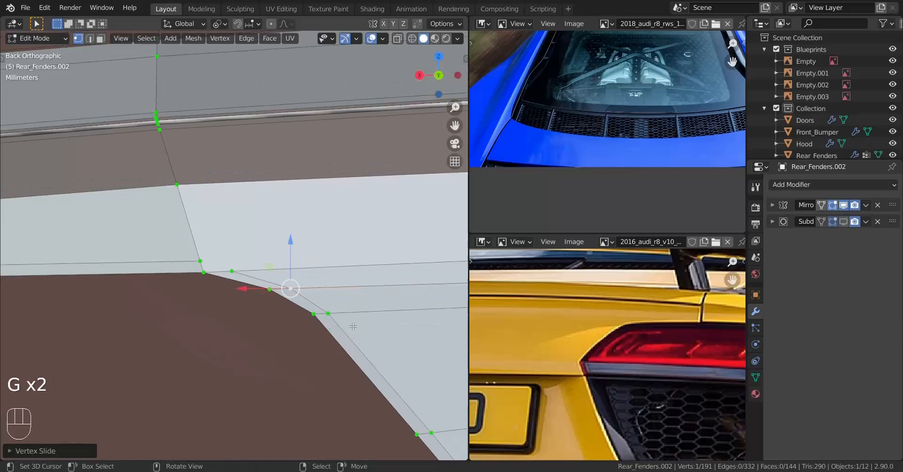
{"action": "scroll", "coordinate": [340, 319], "scroll_direction": "up", "scroll_amount": 2}
{"action": "scroll", "coordinate": [228, 282], "scroll_direction": "up", "scroll_amount": 1}
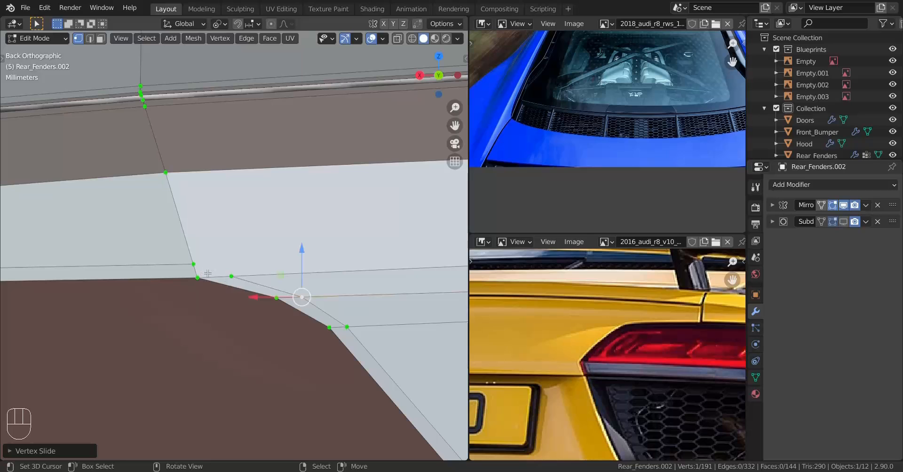
Merge the angled loop's end vertex into the end vertex of the horizontal loop above the taillight opening.
{"action": "key", "text": "n"}
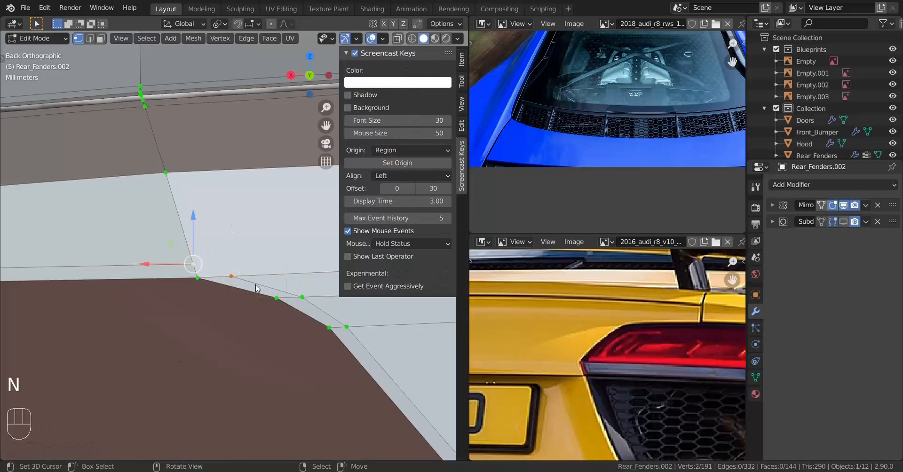
{"action": "key", "text": "m"}
{"action": "right_click", "coordinate": [256, 284]}
{"action": "key", "text": "n"}
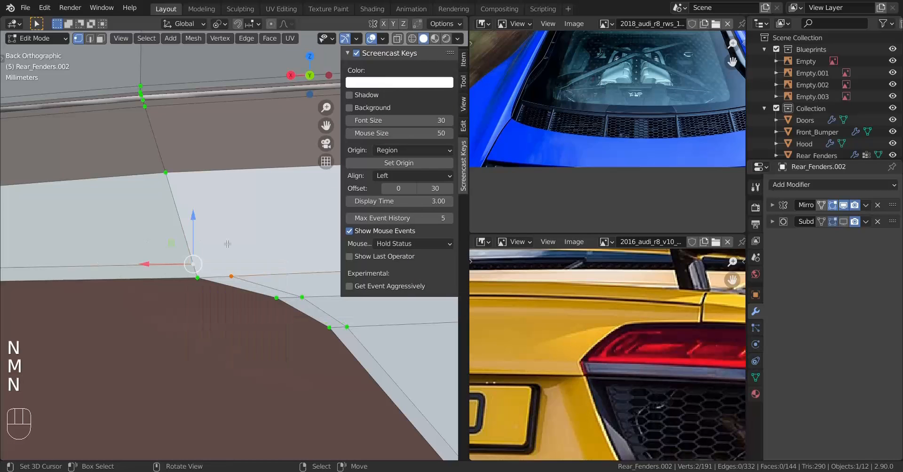
{"action": "key", "text": "m"}
{"action": "left_click", "coordinate": [175, 255]}
{"action": "scroll", "coordinate": [202, 264], "scroll_direction": "up", "scroll_amount": 1}
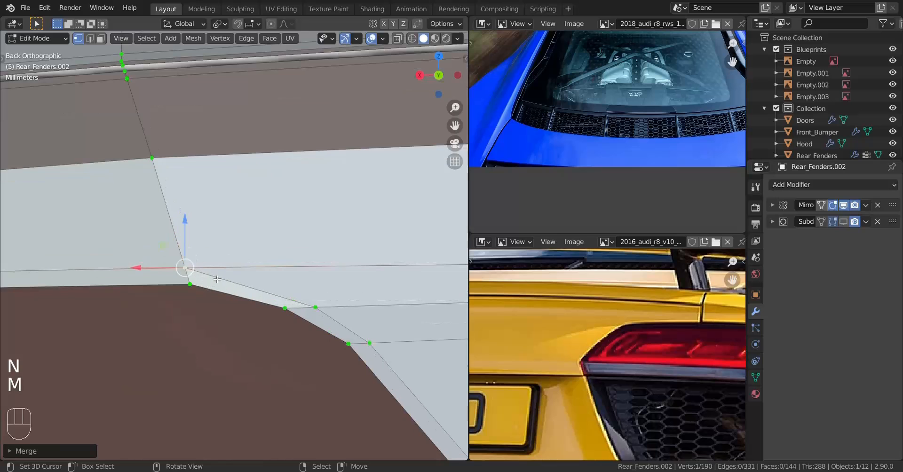
Vertex-slide the merged corner vertex slightly inward along the horizontal edge.
{"action": "key", "text": "g"}
{"action": "key", "text": "g"}
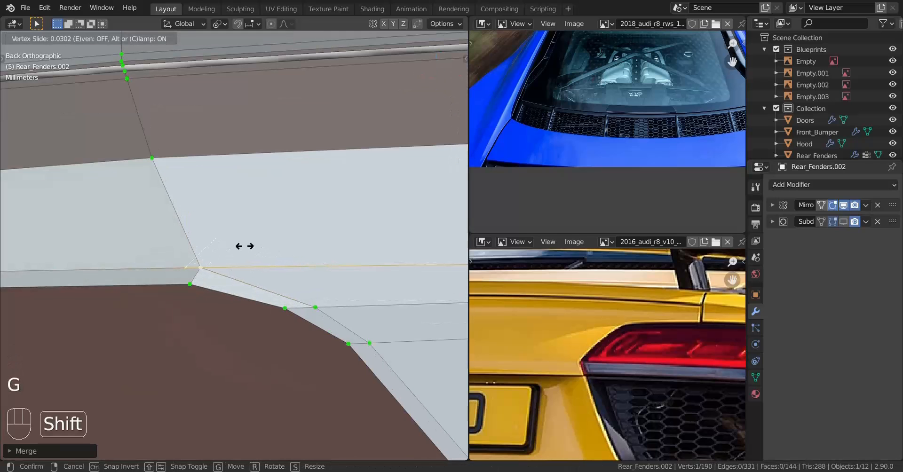
{"action": "left_click", "coordinate": [245, 246]}
Vertex-slide the loop's second corner vertex up and sideways to even out its spacing from the taillight opening's edge.
{"action": "key", "text": "g"}
{"action": "key", "text": "g"}
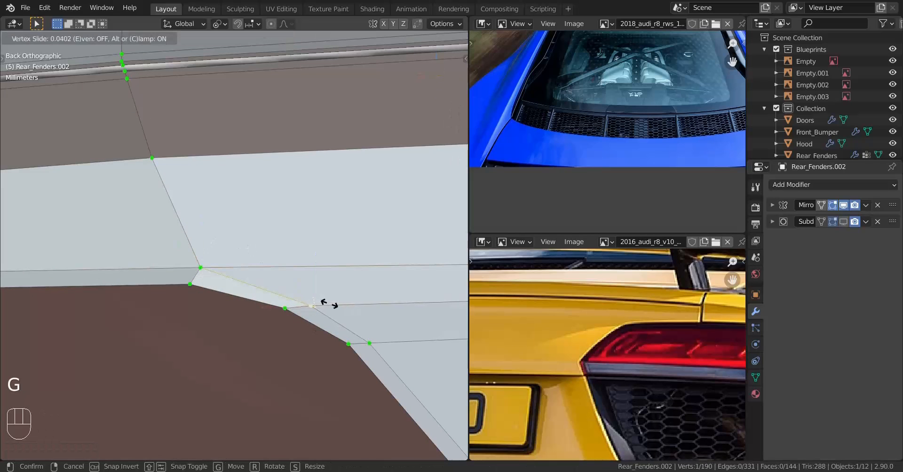
{"action": "left_click", "coordinate": [311, 290]}
{"action": "key", "text": "g"}
{"action": "key", "text": "g"}
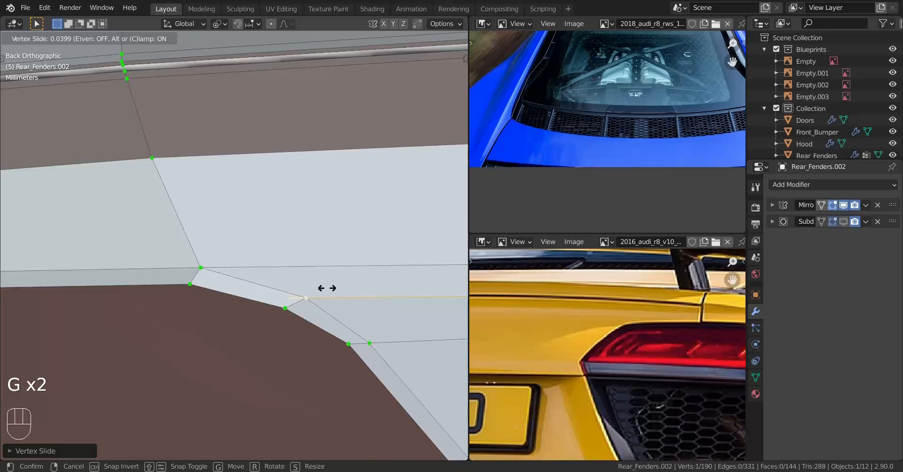
{"action": "key", "text": "g"}
{"action": "key", "text": "g"}
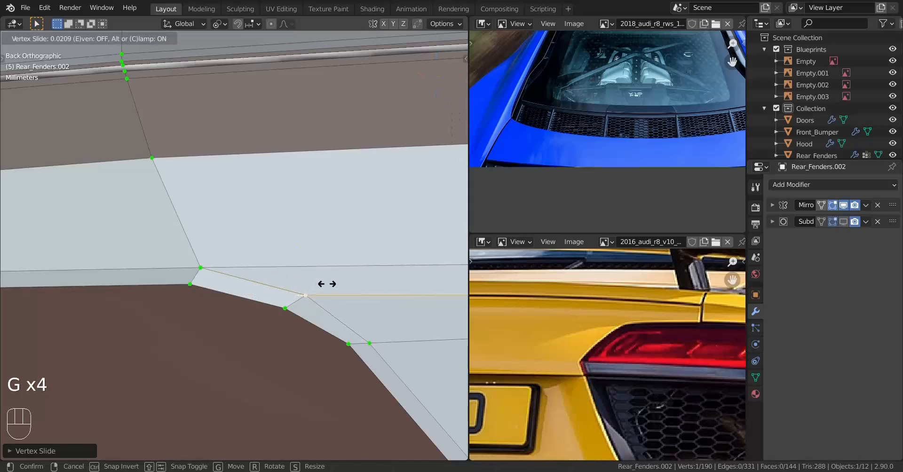
{"action": "left_click", "coordinate": [326, 284]}
Vertex-slide the loop's third corner vertex to match the spacing from the opening's edge, undoing and redoing the sideways slide.
{"action": "middle_click_drag", "start_coordinate": [338, 322], "coordinate": [192, 244], "text": "shift"}
{"action": "key", "text": "g"}
{"action": "key", "text": "g"}
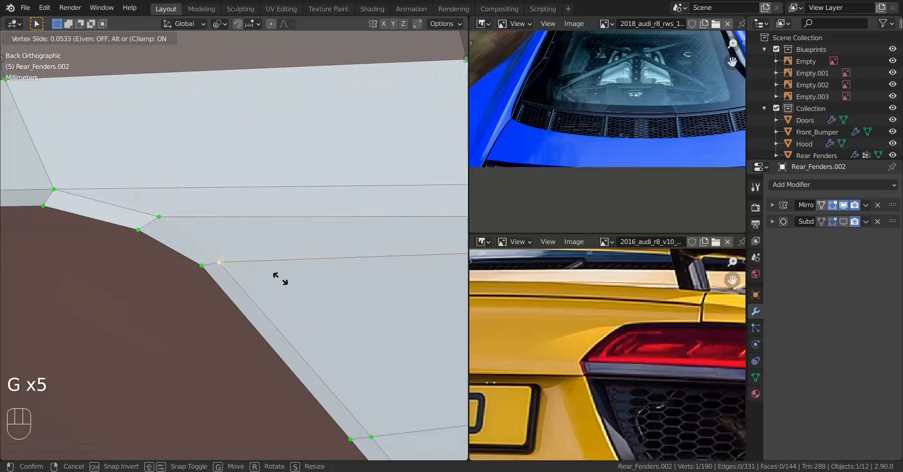
{"action": "key", "text": "g"}
{"action": "left_click", "coordinate": [297, 270]}
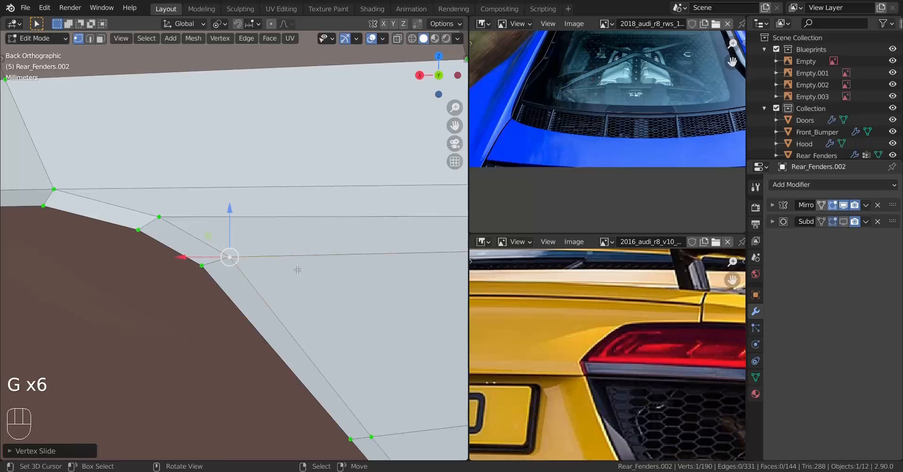
{"action": "key", "text": "ctrl+z"}
{"action": "key", "text": "g"}
{"action": "key", "text": "g"}
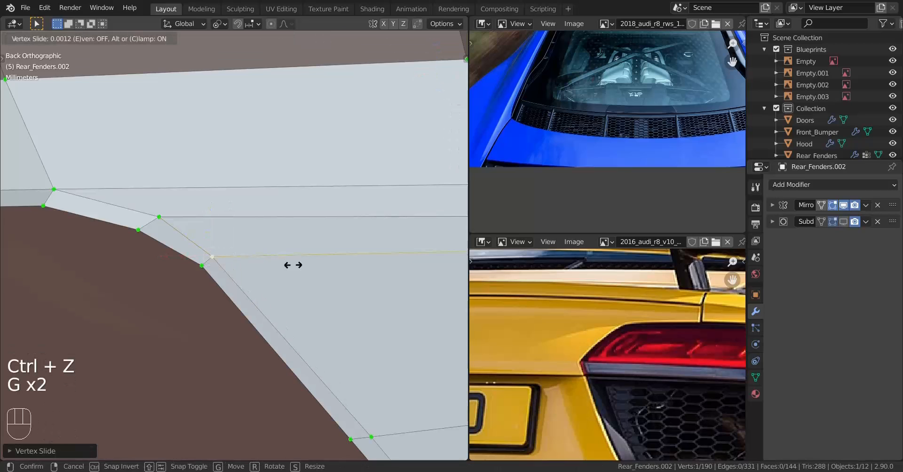
{"action": "left_click", "coordinate": [307, 264]}
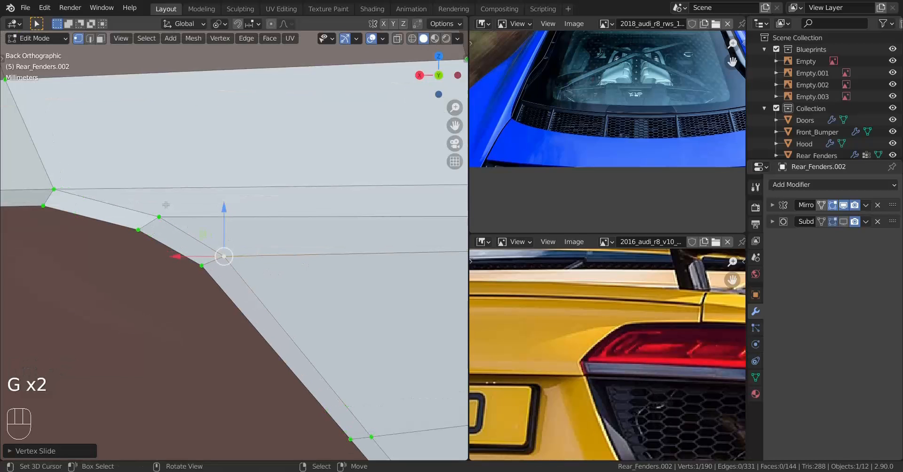
Vertex-slide the loop's middle vertex above the taillight opening slightly toward the opening's edge.
{"action": "right_click", "coordinate": [163, 221]}
{"action": "key", "text": "g"}
{"action": "key", "text": "g"}
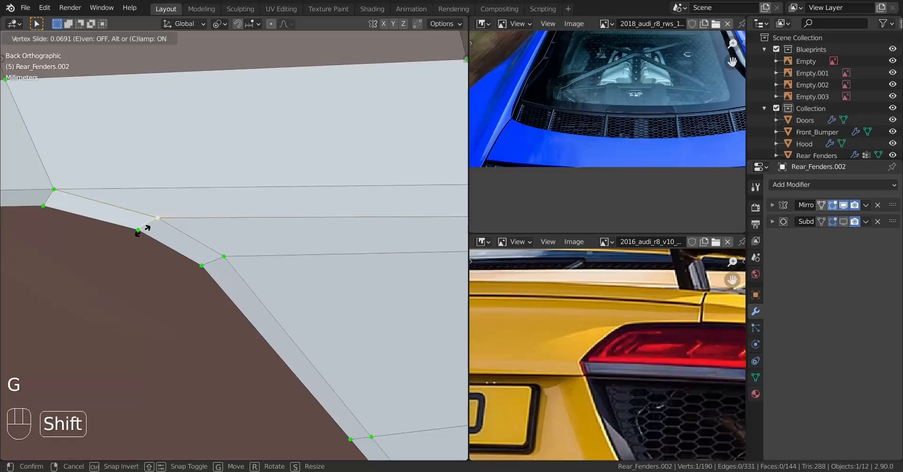
{"action": "left_click", "coordinate": [144, 233]}
Shift the slid loop vertex slightly along the Y axis to smooth the surface above the taillight opening.
{"action": "key", "text": "Tab"}
{"action": "middle_click_drag", "start_coordinate": [214, 285], "coordinate": [277, 292]}
{"action": "scroll", "coordinate": [285, 293], "scroll_direction": "up", "scroll_amount": 3}
{"action": "key", "text": "Tab"}
{"action": "key", "text": "KP_Decimal"}
{"action": "left_click_drag", "start_coordinate": [282, 246], "coordinate": [293, 247], "text": "shift"}
{"action": "key", "text": "KP_3"}
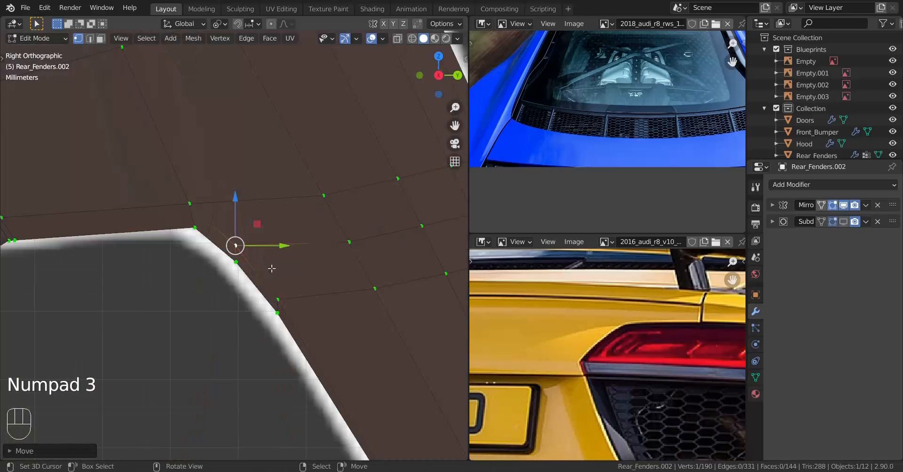
{"action": "middle_click_drag", "start_coordinate": [272, 269], "coordinate": [280, 302]}
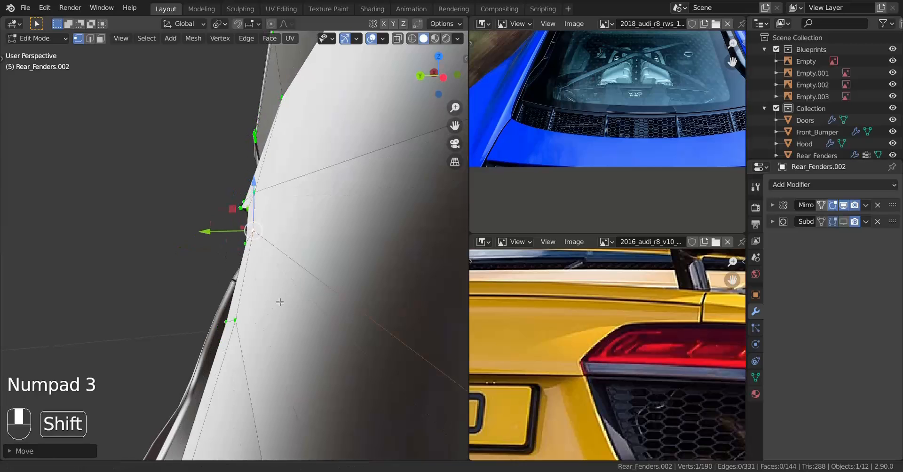
Fine-tune the depth of the loop vertex beside the taillight opening with small moves along the Y axis.
{"action": "left_click", "coordinate": [251, 319]}
{"action": "left_click_drag", "start_coordinate": [196, 324], "coordinate": [184, 313], "text": "shift"}
{"action": "middle_click_drag", "start_coordinate": [184, 313], "coordinate": [273, 301]}
{"action": "key", "text": "Tab"}
{"action": "middle_click_drag", "start_coordinate": [270, 301], "coordinate": [171, 236]}
{"action": "key", "text": "Tab"}
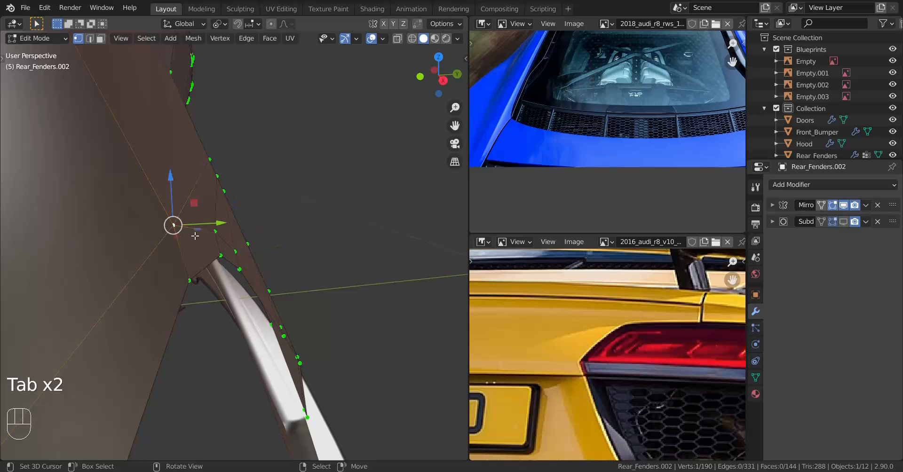
{"action": "left_click_drag", "start_coordinate": [218, 224], "coordinate": [209, 221]}
{"action": "key", "text": "Tab"}
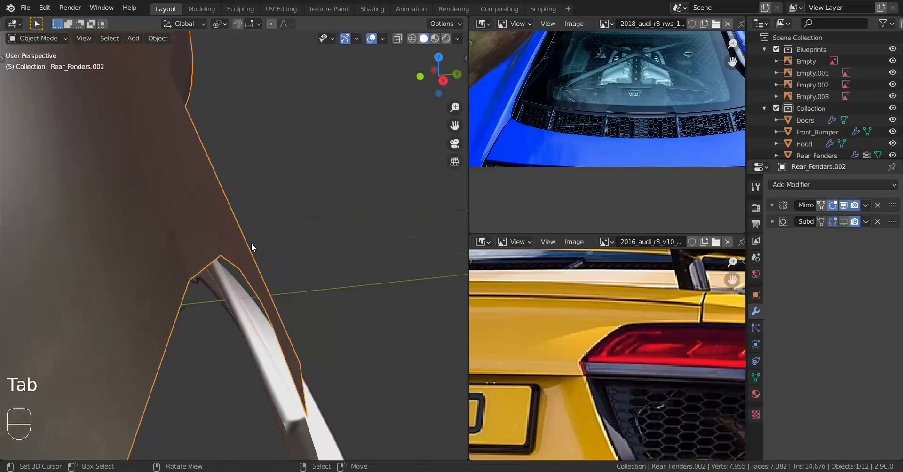
{"action": "middle_click_drag", "start_coordinate": [252, 243], "coordinate": [214, 324]}
Add two support loops across the rear panel, one just below and one just above the crease at the taillight opening's lower corner.
{"action": "key", "text": "Tab"}
{"action": "scroll", "coordinate": [221, 288], "scroll_direction": "down", "scroll_amount": 3}
{"action": "key", "text": "a"}
{"action": "key", "text": "a"}
{"action": "key", "text": "a"}
{"action": "middle_click_drag", "start_coordinate": [214, 325], "coordinate": [282, 273], "text": "shift"}
{"action": "middle_click_drag", "start_coordinate": [282, 273], "coordinate": [260, 278], "text": "shift"}
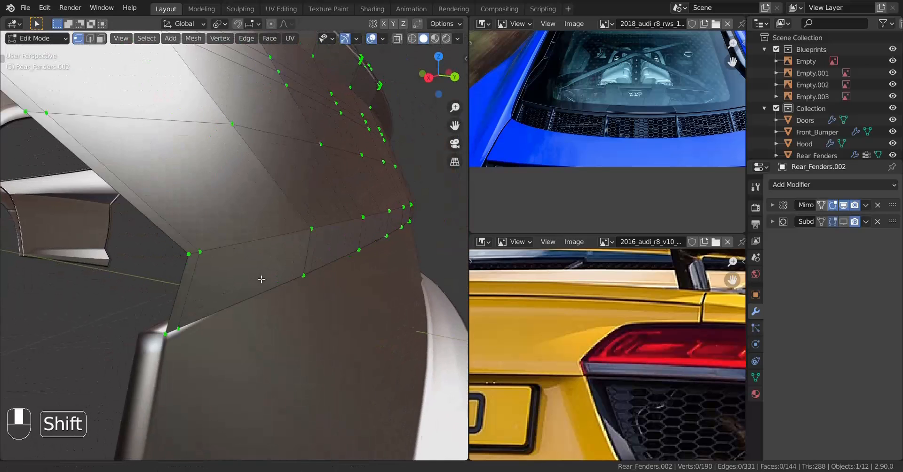
{"action": "scroll", "coordinate": [220, 291], "scroll_direction": "up", "scroll_amount": 1}
{"action": "left_click", "coordinate": [204, 290]}
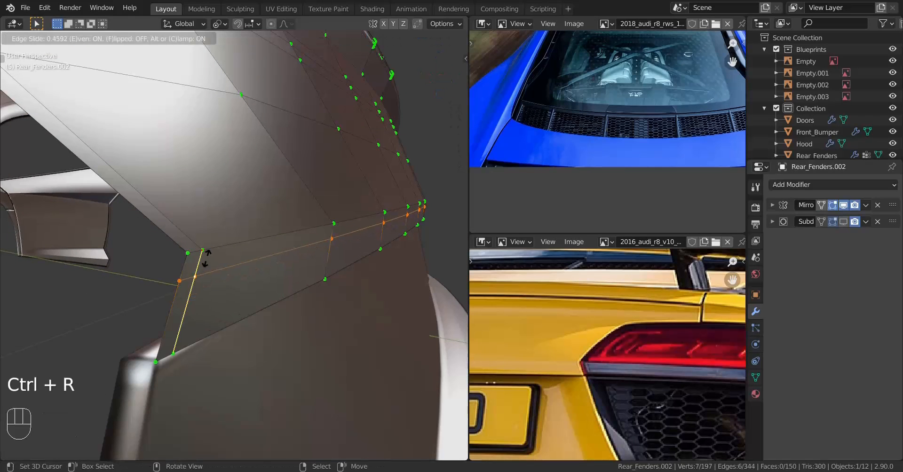
{"action": "left_click", "coordinate": [246, 185]}
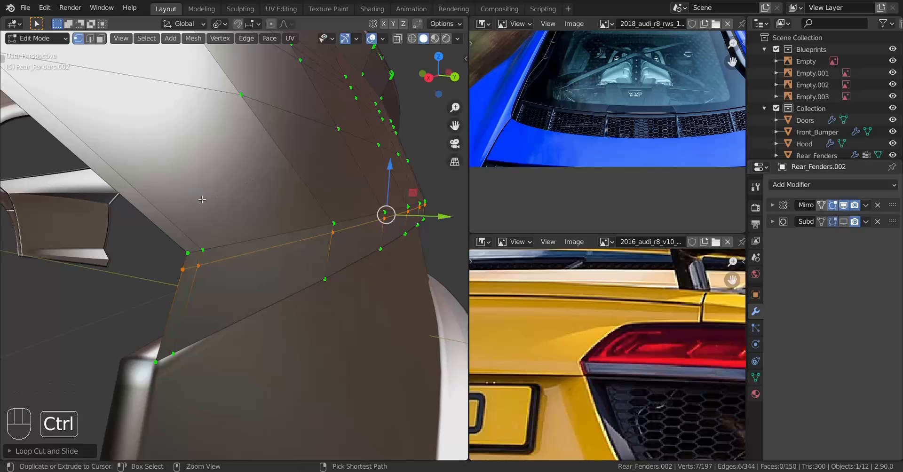
{"action": "left_click", "coordinate": [229, 243]}
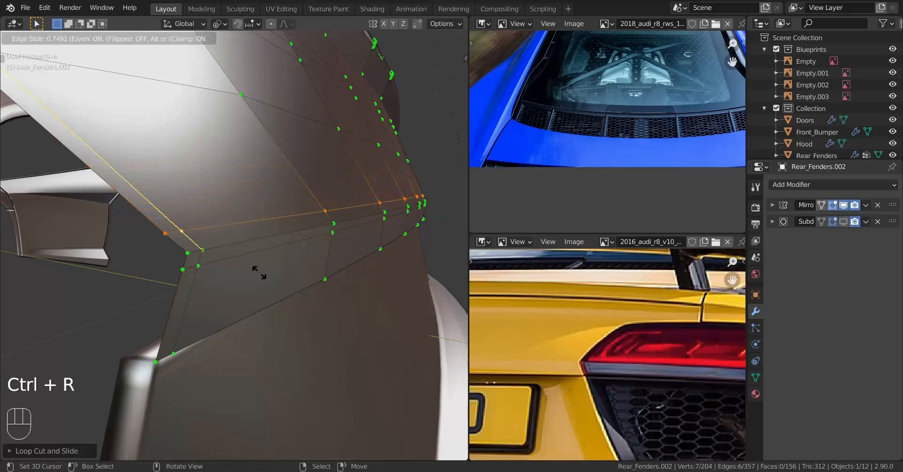
{"action": "left_click", "coordinate": [313, 325]}
Add a support loop close to the lower edge of the panel where it meets the bumper.
{"action": "middle_click_drag", "start_coordinate": [322, 333], "coordinate": [160, 205]}
{"action": "key", "text": "ctrl+r"}
{"action": "left_click", "coordinate": [158, 203]}
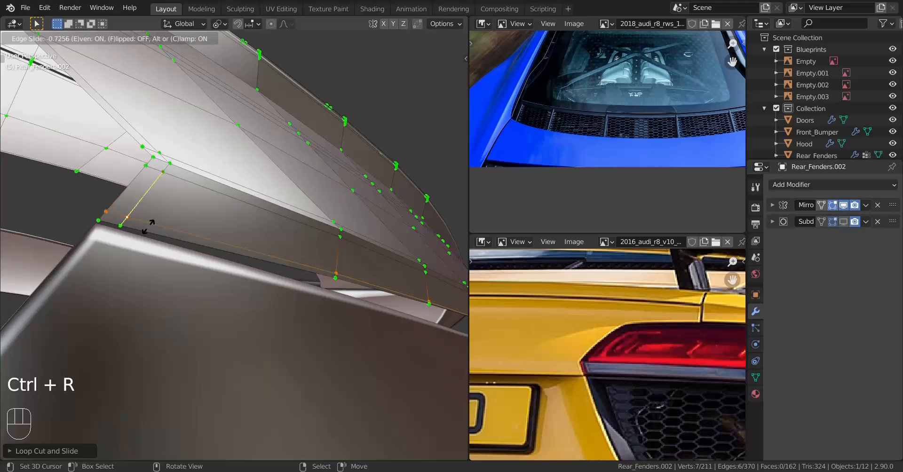
{"action": "left_click", "coordinate": [153, 206]}
{"action": "middle_click_drag", "start_coordinate": [157, 207], "coordinate": [188, 104]}
{"action": "key", "text": "Tab"}
{"action": "scroll", "coordinate": [220, 279], "scroll_direction": "down", "scroll_amount": 5}
{"action": "key", "text": "Tab"}
{"action": "key", "text": "a"}
{"action": "key", "text": "a"}
{"action": "key", "text": "a"}
Apply smooth shading to the rear panel object and deselect everything.
{"action": "key", "text": "Tab"}
{"action": "left_click", "coordinate": [148, 39]}
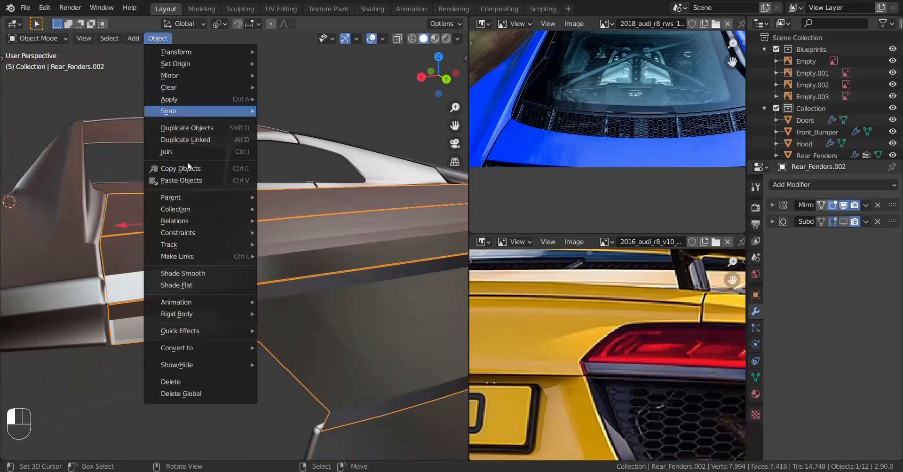
{"action": "left_click", "coordinate": [197, 285]}
{"action": "middle_click_drag", "start_coordinate": [196, 285], "coordinate": [460, 256]}
{"action": "key", "text": "a"}
{"action": "key", "text": "a"}
{"action": "key", "text": "a"}
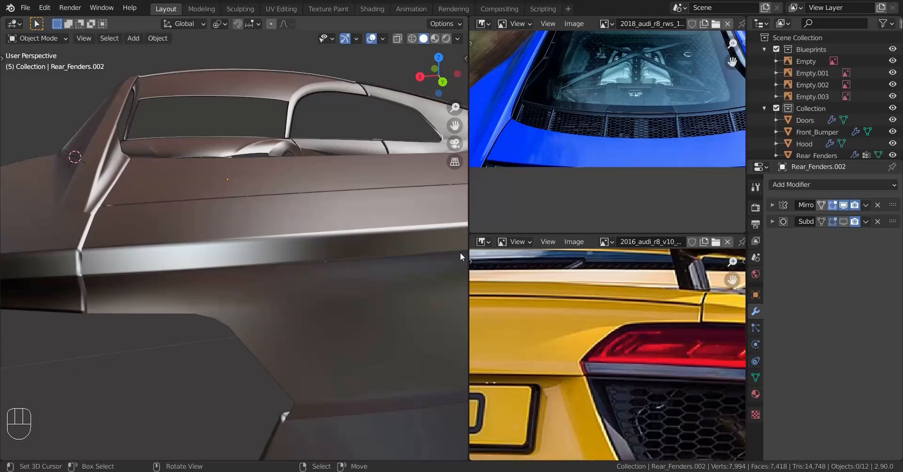
Turn on the viewport display of the Subdivision modifier for the rear panel and for the Rear_Fenders object.
{"action": "left_click", "coordinate": [843, 222]}
{"action": "middle_click_drag", "start_coordinate": [137, 246], "coordinate": [295, 283]}
{"action": "key", "text": "Tab"}
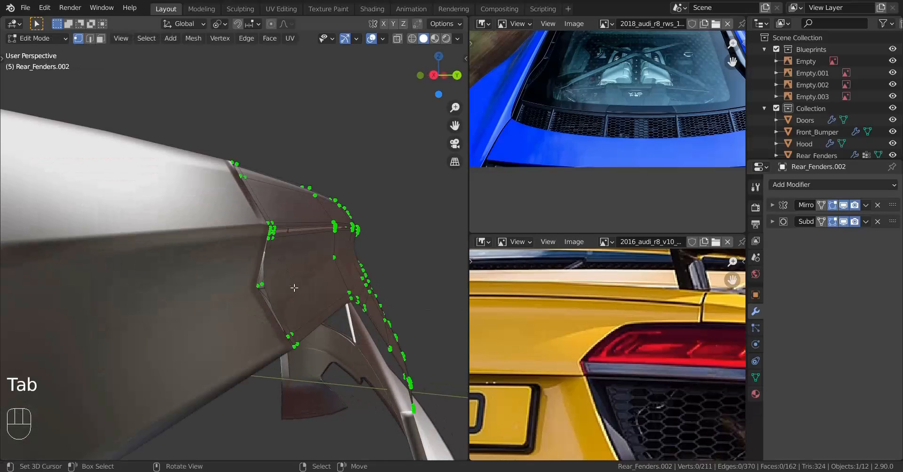
{"action": "key", "text": "Tab"}
{"action": "right_click", "coordinate": [239, 301]}
{"action": "key", "text": "Tab"}
{"action": "key", "text": "Tab"}
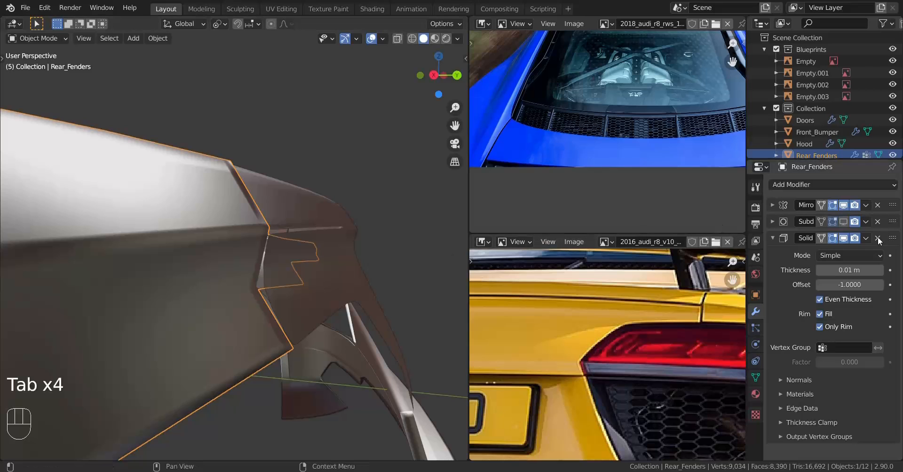
{"action": "left_click", "coordinate": [844, 221]}
{"action": "scroll", "coordinate": [242, 271], "scroll_direction": "up", "scroll_amount": 5}
{"action": "key", "text": "a"}
{"action": "key", "text": "a"}
{"action": "key", "text": "a"}
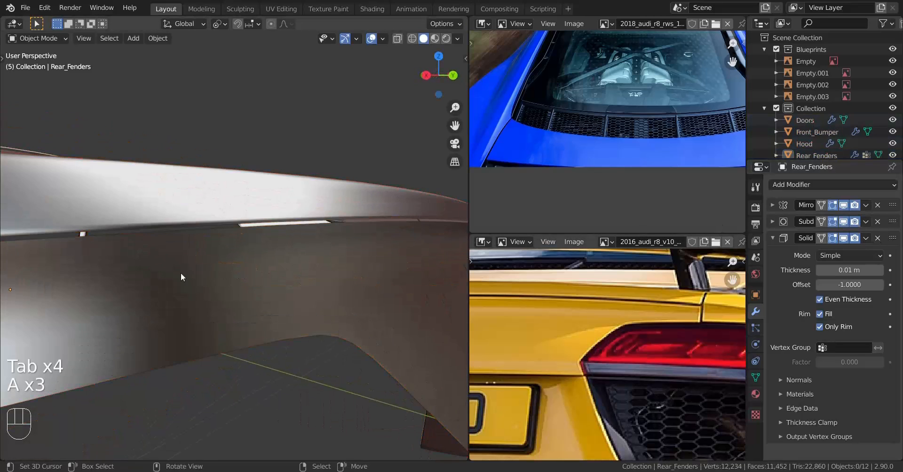
{"action": "middle_click_drag", "start_coordinate": [181, 272], "coordinate": [232, 269], "text": "shift"}
Add a Solidify modifier to the rear panel, Rear_Fenders.002, with Even Thickness and Only Rim enabled.
{"action": "right_click", "coordinate": [163, 315]}
{"action": "key", "text": "Tab"}
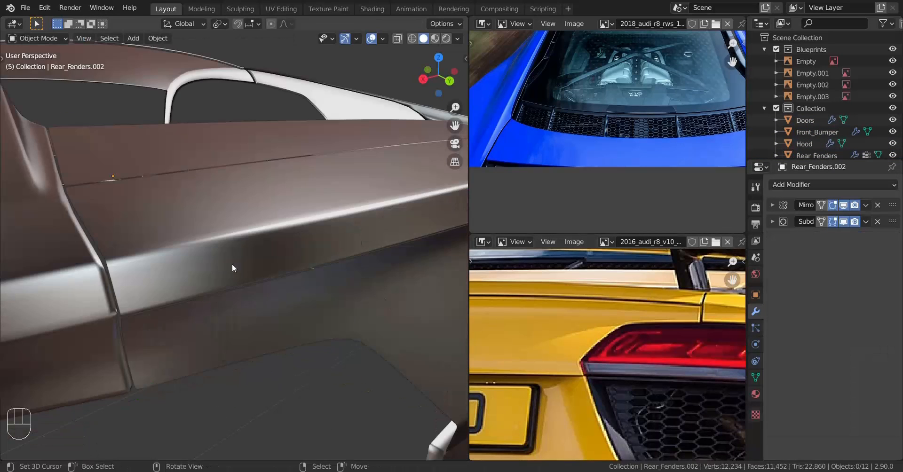
{"action": "middle_click_drag", "start_coordinate": [231, 264], "coordinate": [228, 255]}
{"action": "right_click", "coordinate": [143, 274]}
{"action": "scroll", "coordinate": [215, 289], "scroll_direction": "up", "scroll_amount": 2}
{"action": "middle_click_drag", "start_coordinate": [142, 274], "coordinate": [282, 320], "text": "shift"}
{"action": "key", "text": "Tab"}
{"action": "scroll", "coordinate": [248, 258], "scroll_direction": "up", "scroll_amount": 2}
{"action": "scroll", "coordinate": [243, 231], "scroll_direction": "down", "scroll_amount": 1}
{"action": "key", "text": "Tab"}
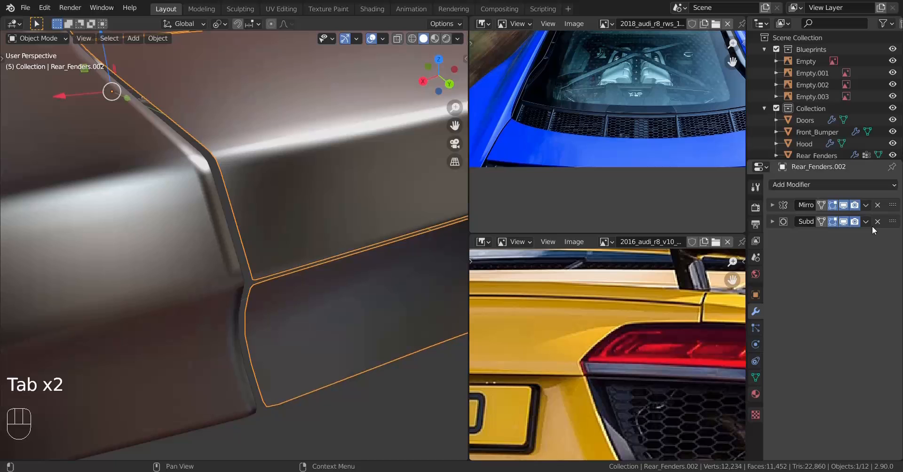
{"action": "left_click", "coordinate": [846, 188]}
{"action": "left_click", "coordinate": [651, 362]}
{"action": "middle_click_drag", "start_coordinate": [354, 328], "coordinate": [263, 301]}
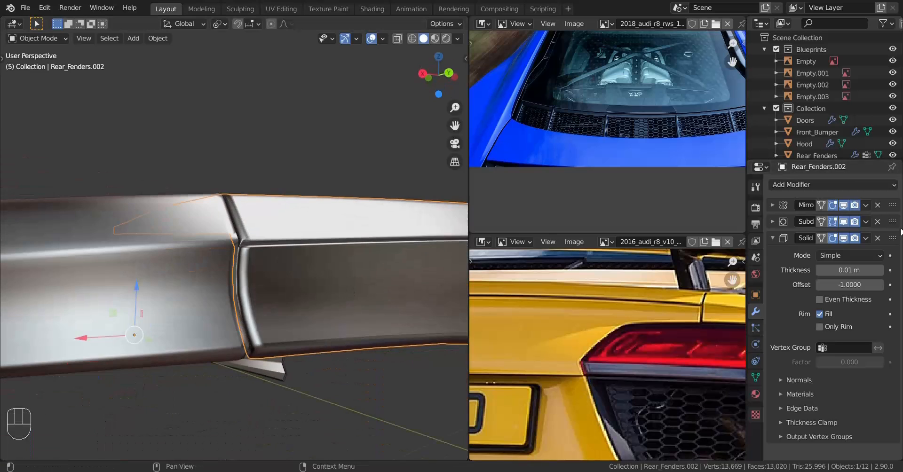
{"action": "middle_click_drag", "start_coordinate": [326, 235], "coordinate": [271, 320]}
Examine the solidified rear panel's gaps to the fender and bumper and its edges around the taillight opening.
{"action": "key", "text": "a"}
{"action": "key", "text": "a"}
{"action": "key", "text": "a"}
{"action": "scroll", "coordinate": [316, 256], "scroll_direction": "up", "scroll_amount": 3}
{"action": "middle_click_drag", "start_coordinate": [271, 319], "coordinate": [266, 364], "text": "shift"}
{"action": "middle_click_drag", "start_coordinate": [266, 364], "coordinate": [343, 413]}
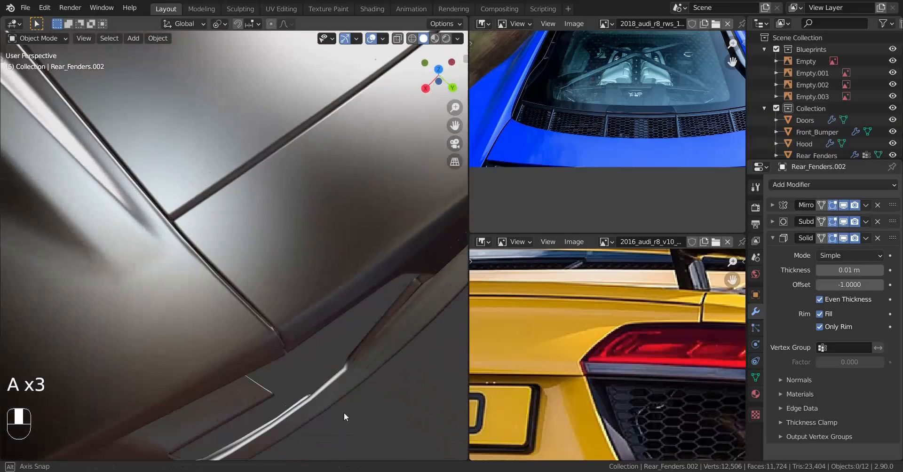
{"action": "scroll", "coordinate": [205, 270], "scroll_direction": "down", "scroll_amount": 2}
{"action": "middle_click_drag", "start_coordinate": [205, 270], "coordinate": [254, 273], "text": "shift"}
{"action": "middle_click_drag", "start_coordinate": [328, 285], "coordinate": [279, 281], "text": "shift"}
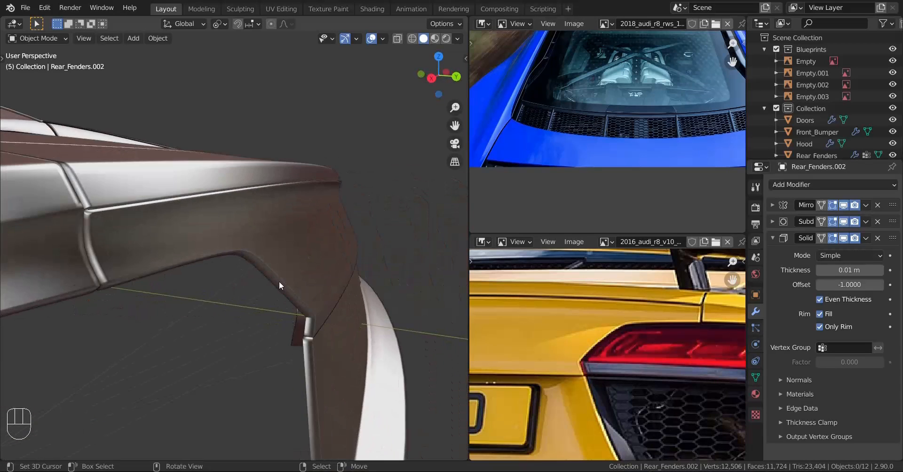